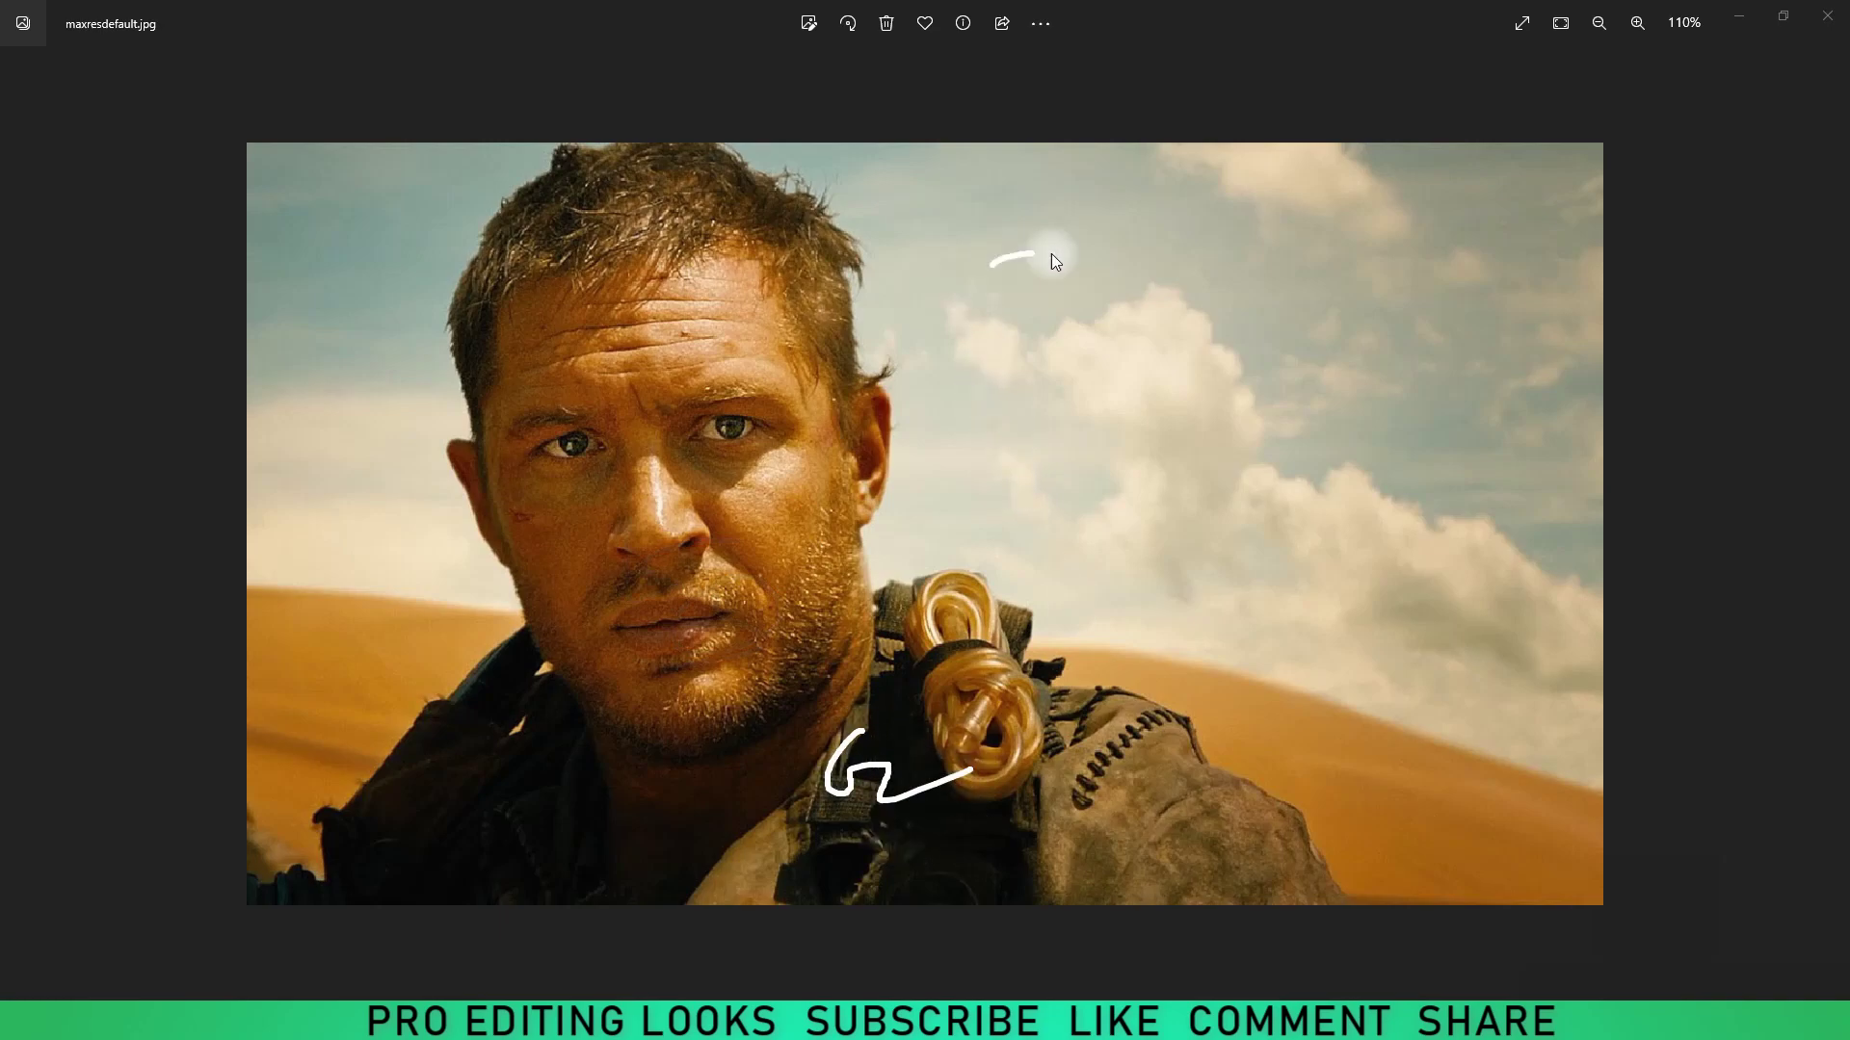
Step: Advance from the desert portrait to the candlelit portrait JPG in Windows Photos
{"action": "left_click", "coordinate": [50, 497]}
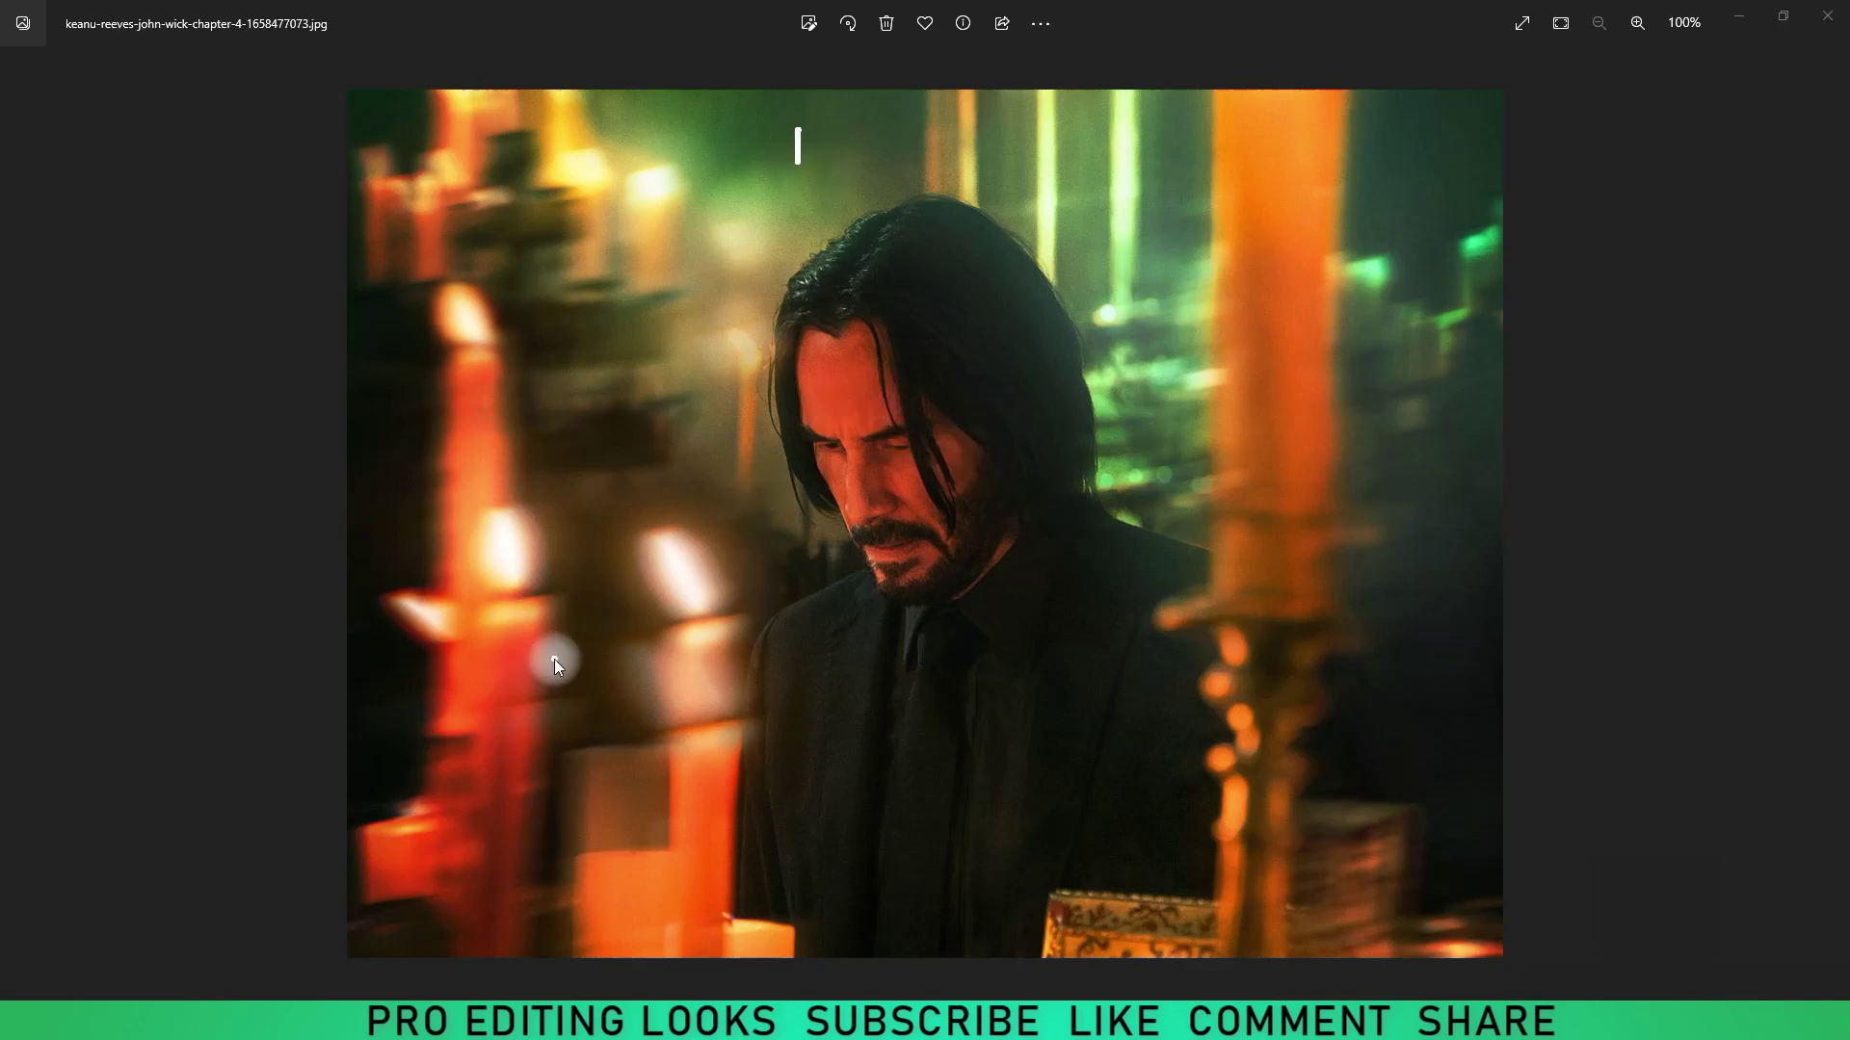
Step: Return to asdfsd.jpg, the '3WAY COLOR GRADING' before/after image of the paisley dress
{"action": "left_click_drag", "start_coordinate": [487, 685], "coordinate": [636, 776]}
{"action": "left_click_drag", "start_coordinate": [1289, 116], "coordinate": [1212, 173]}
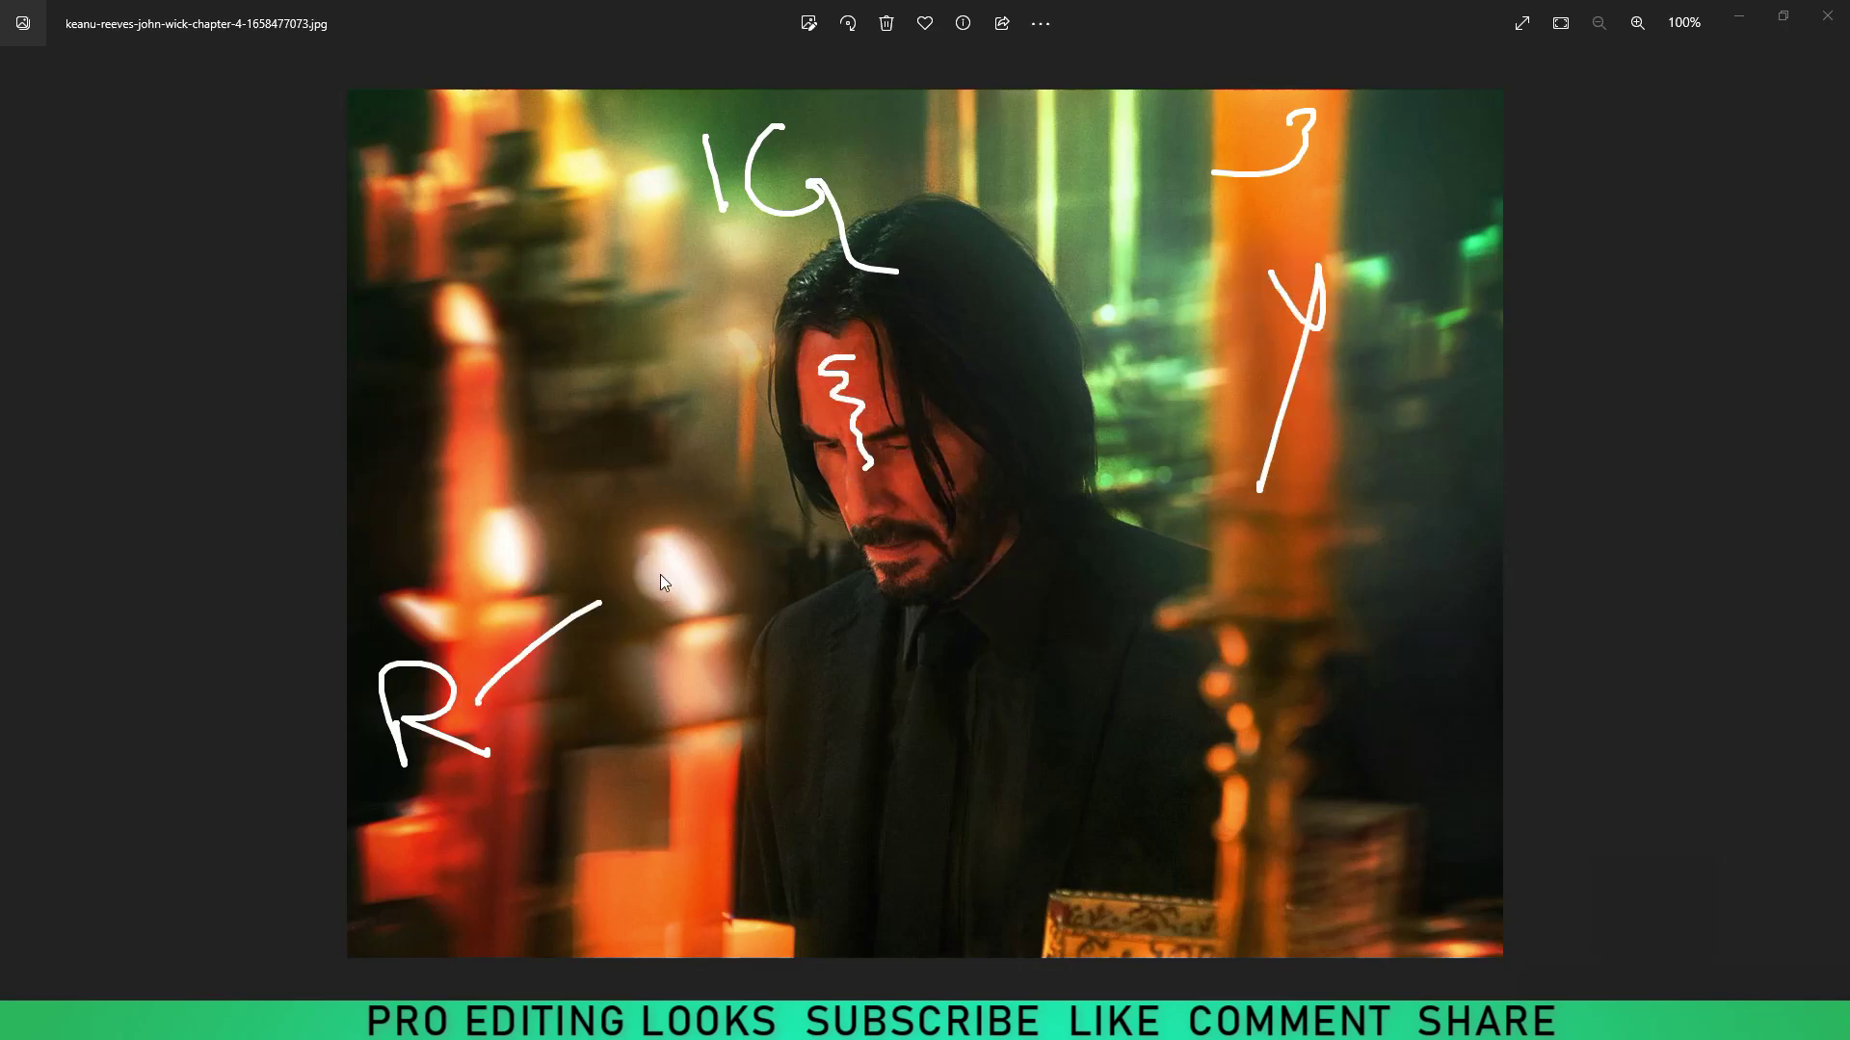
{"action": "mouse_move", "coordinate": [1324, 370]}
{"action": "left_mouse_down"}
{"action": "mouse_move", "coordinate": [880, 515]}
{"action": "mouse_move", "coordinate": [871, 439]}
{"action": "mouse_move", "coordinate": [961, 465]}
{"action": "left_mouse_up"}
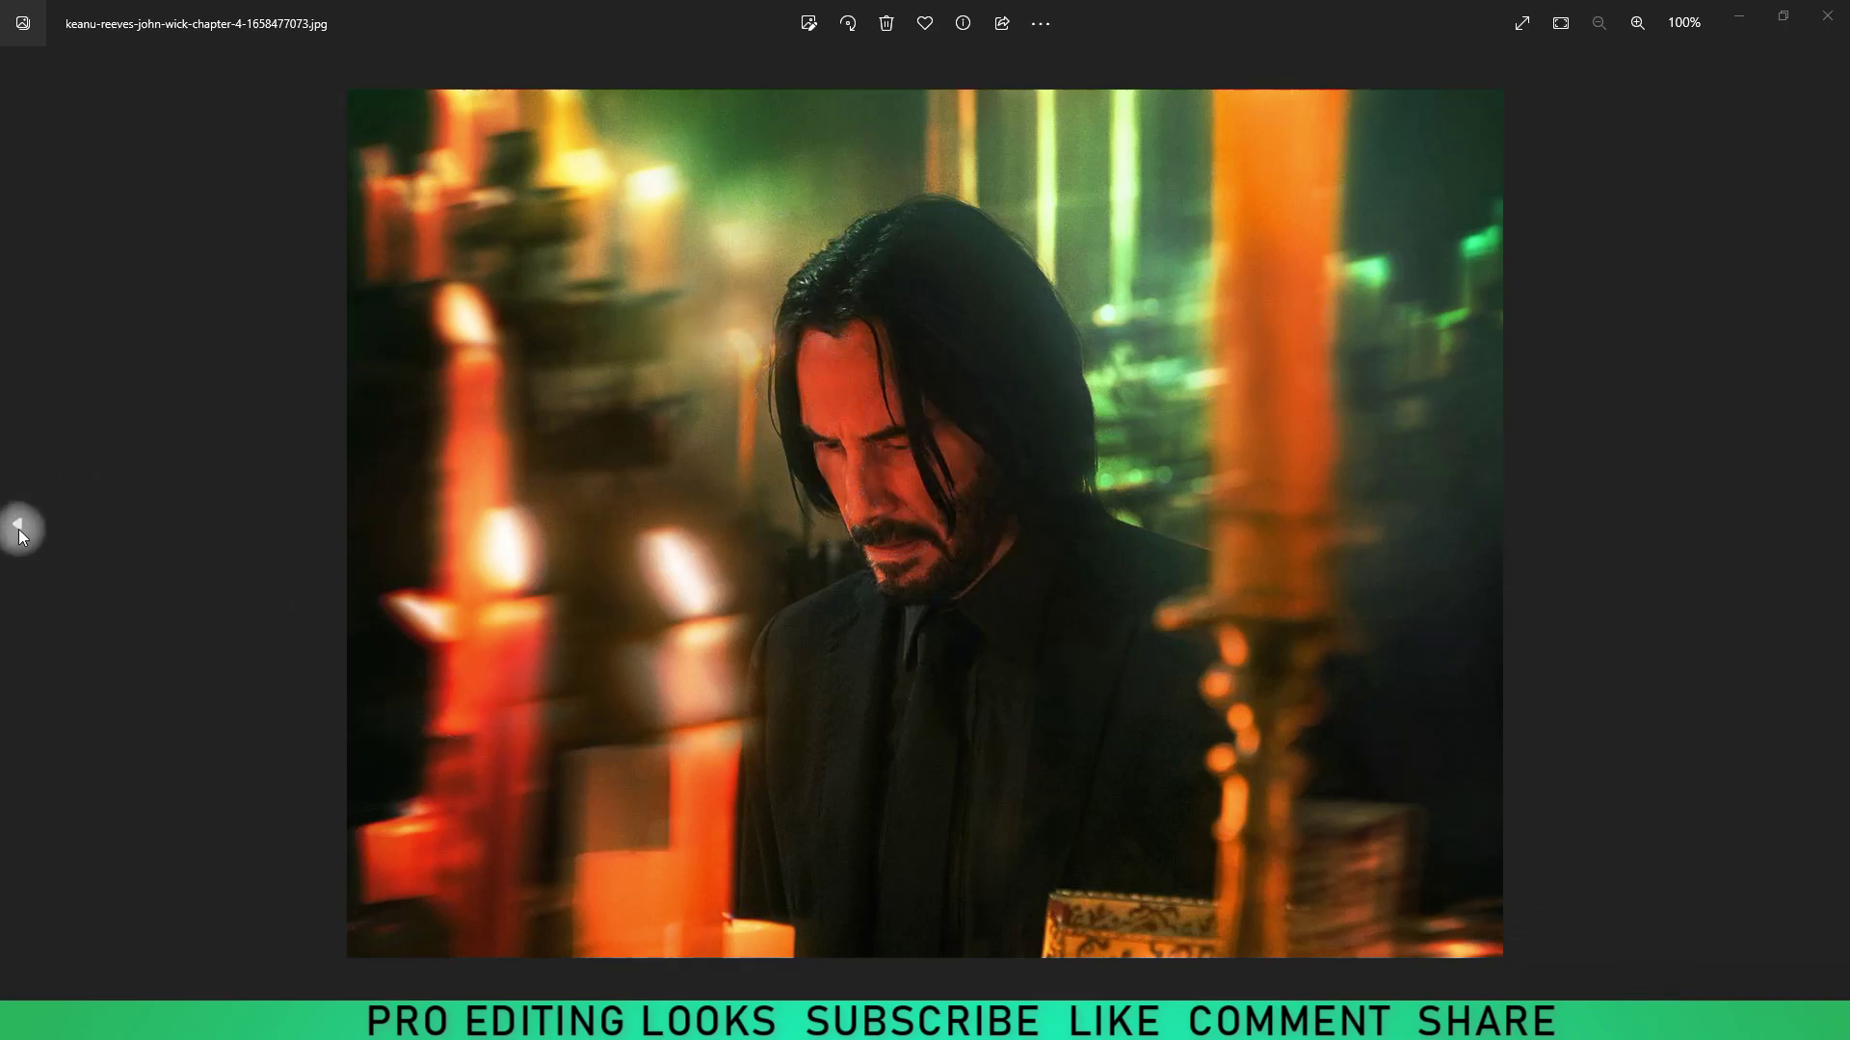
{"action": "left_click", "coordinate": [19, 529]}
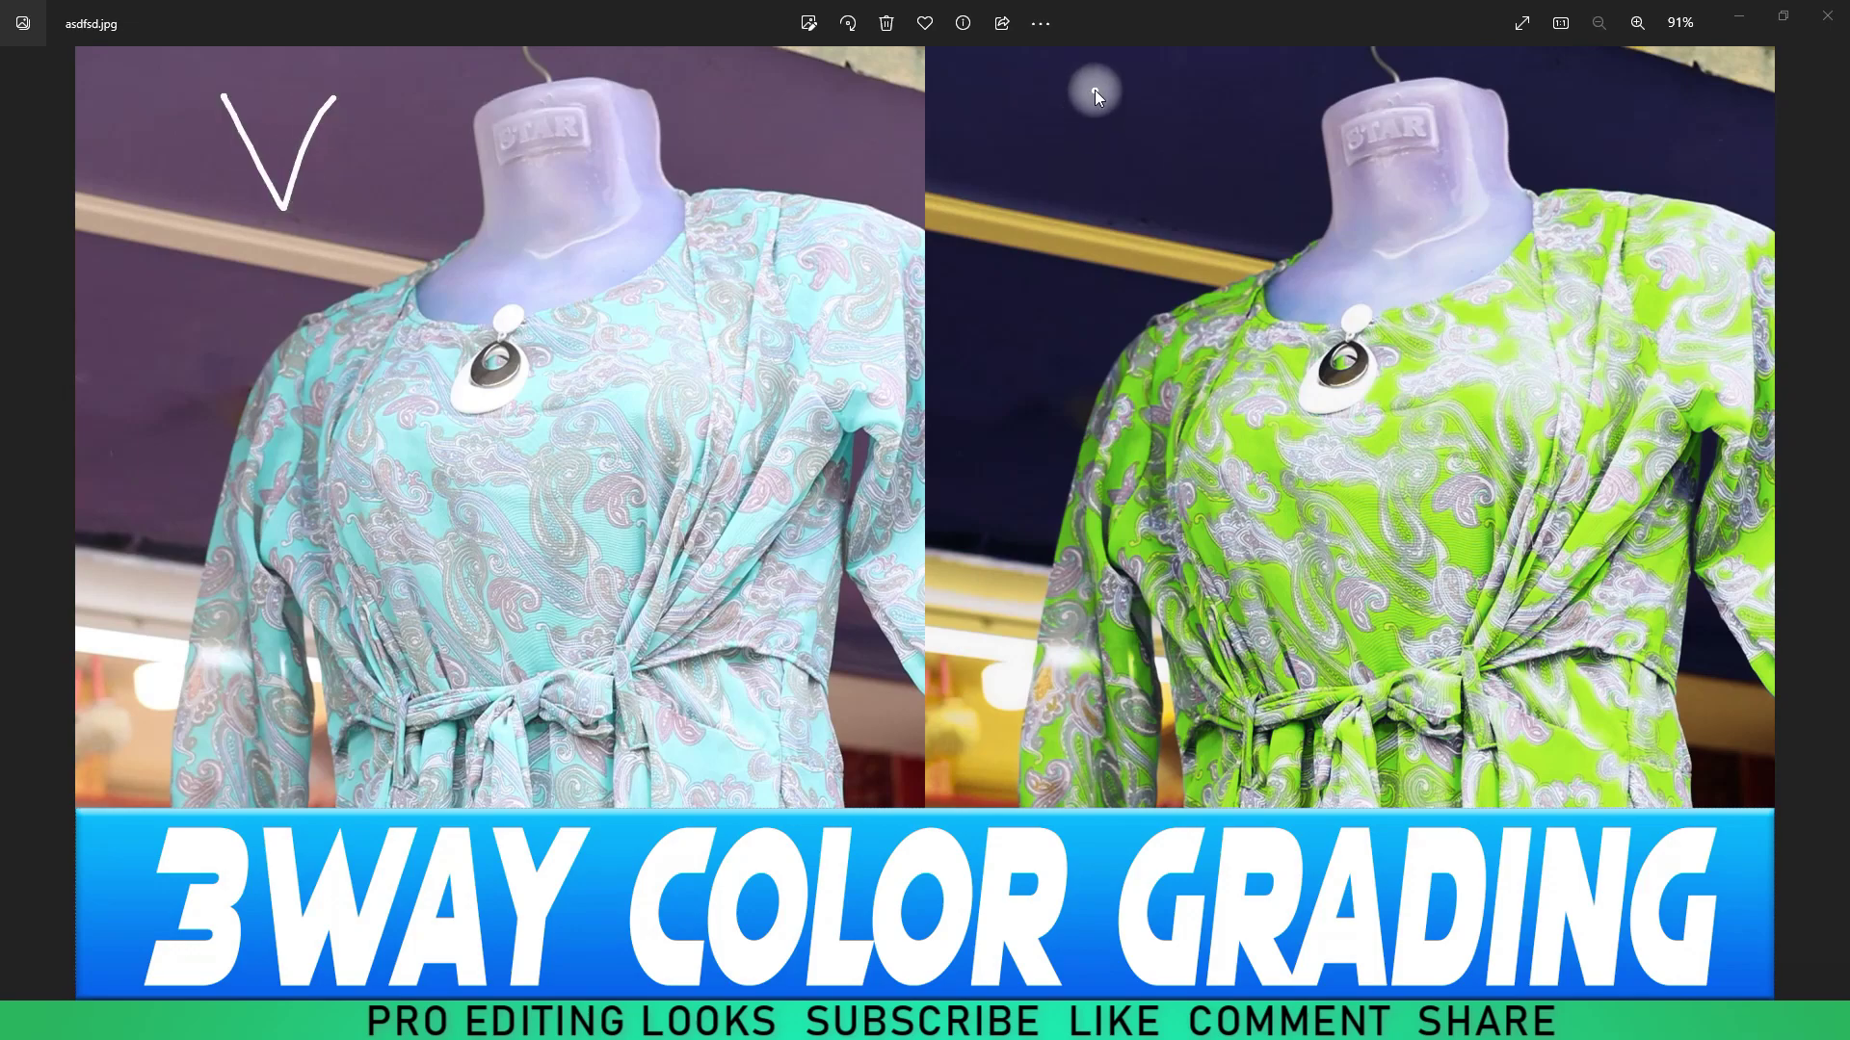
Step: Bring up DaVinci Resolve's Color page showing the teal dress clip and its nine-node grade
{"action": "left_click_drag", "start_coordinate": [1122, 119], "coordinate": [911, 210]}
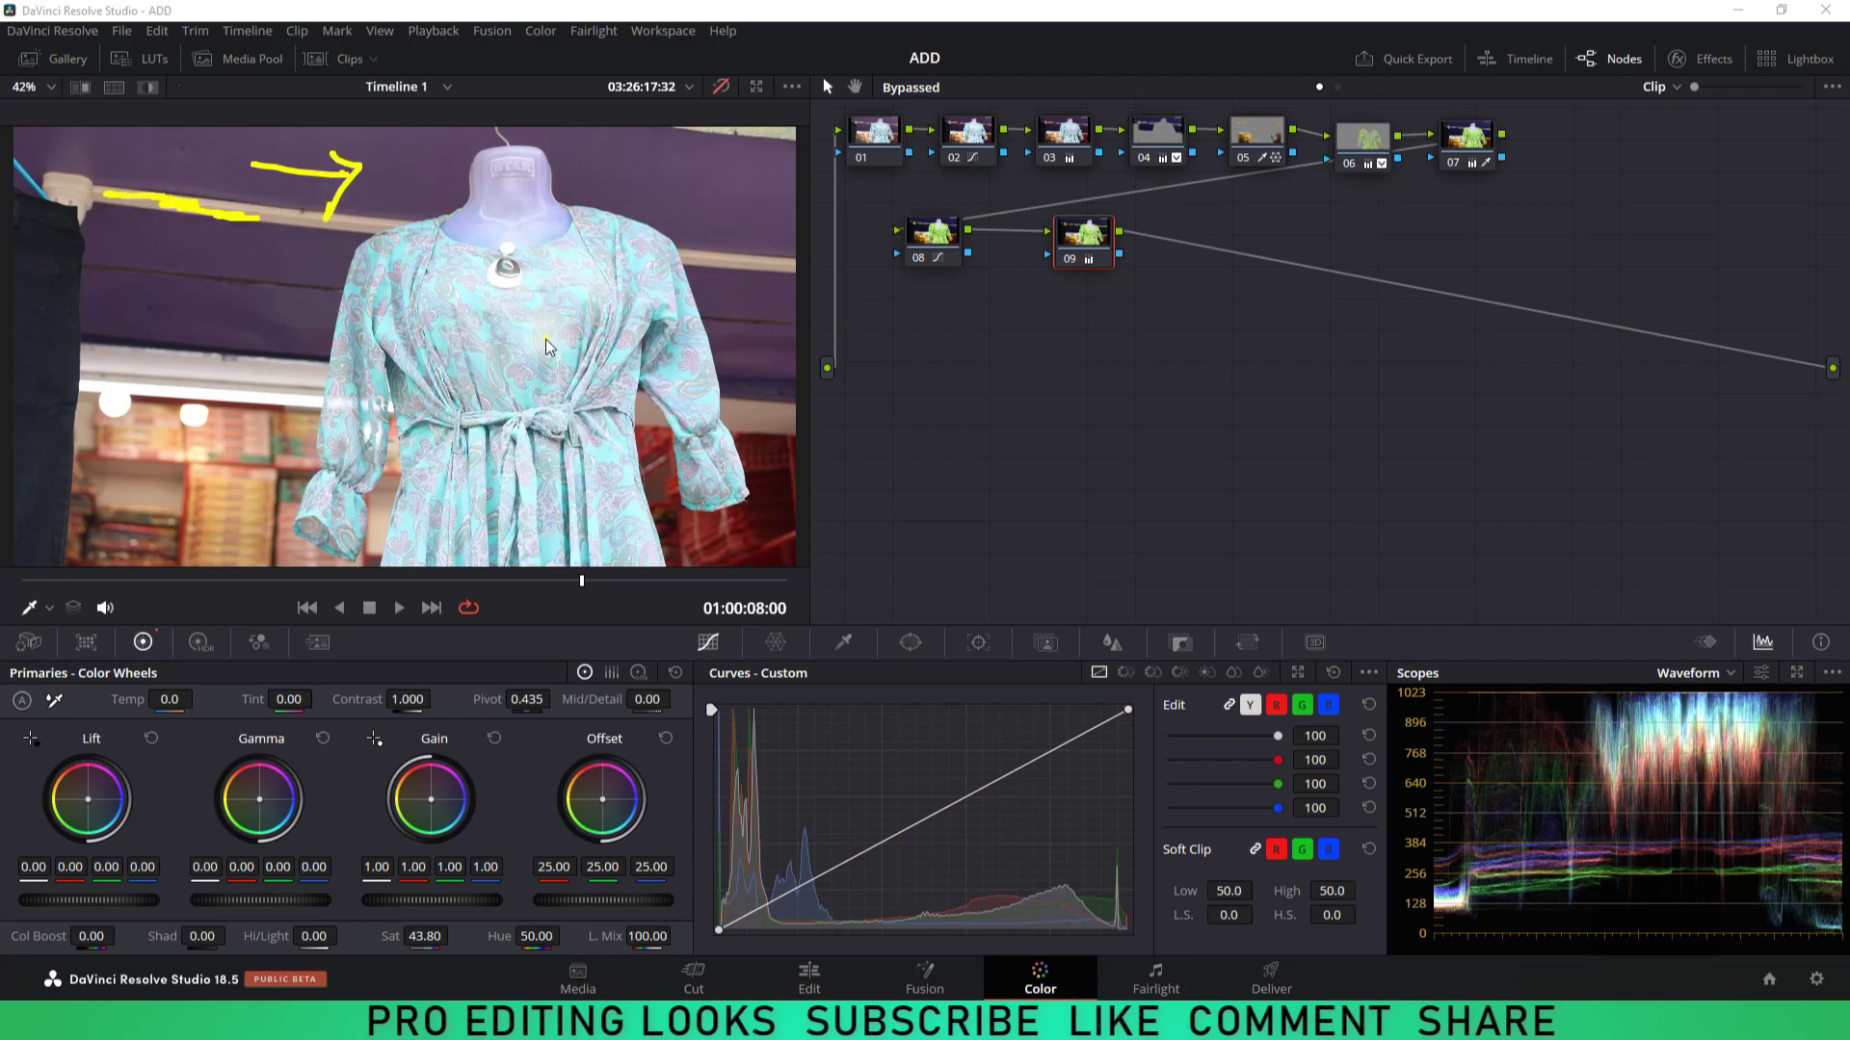
{"action": "left_click_drag", "start_coordinate": [545, 340], "coordinate": [501, 496]}
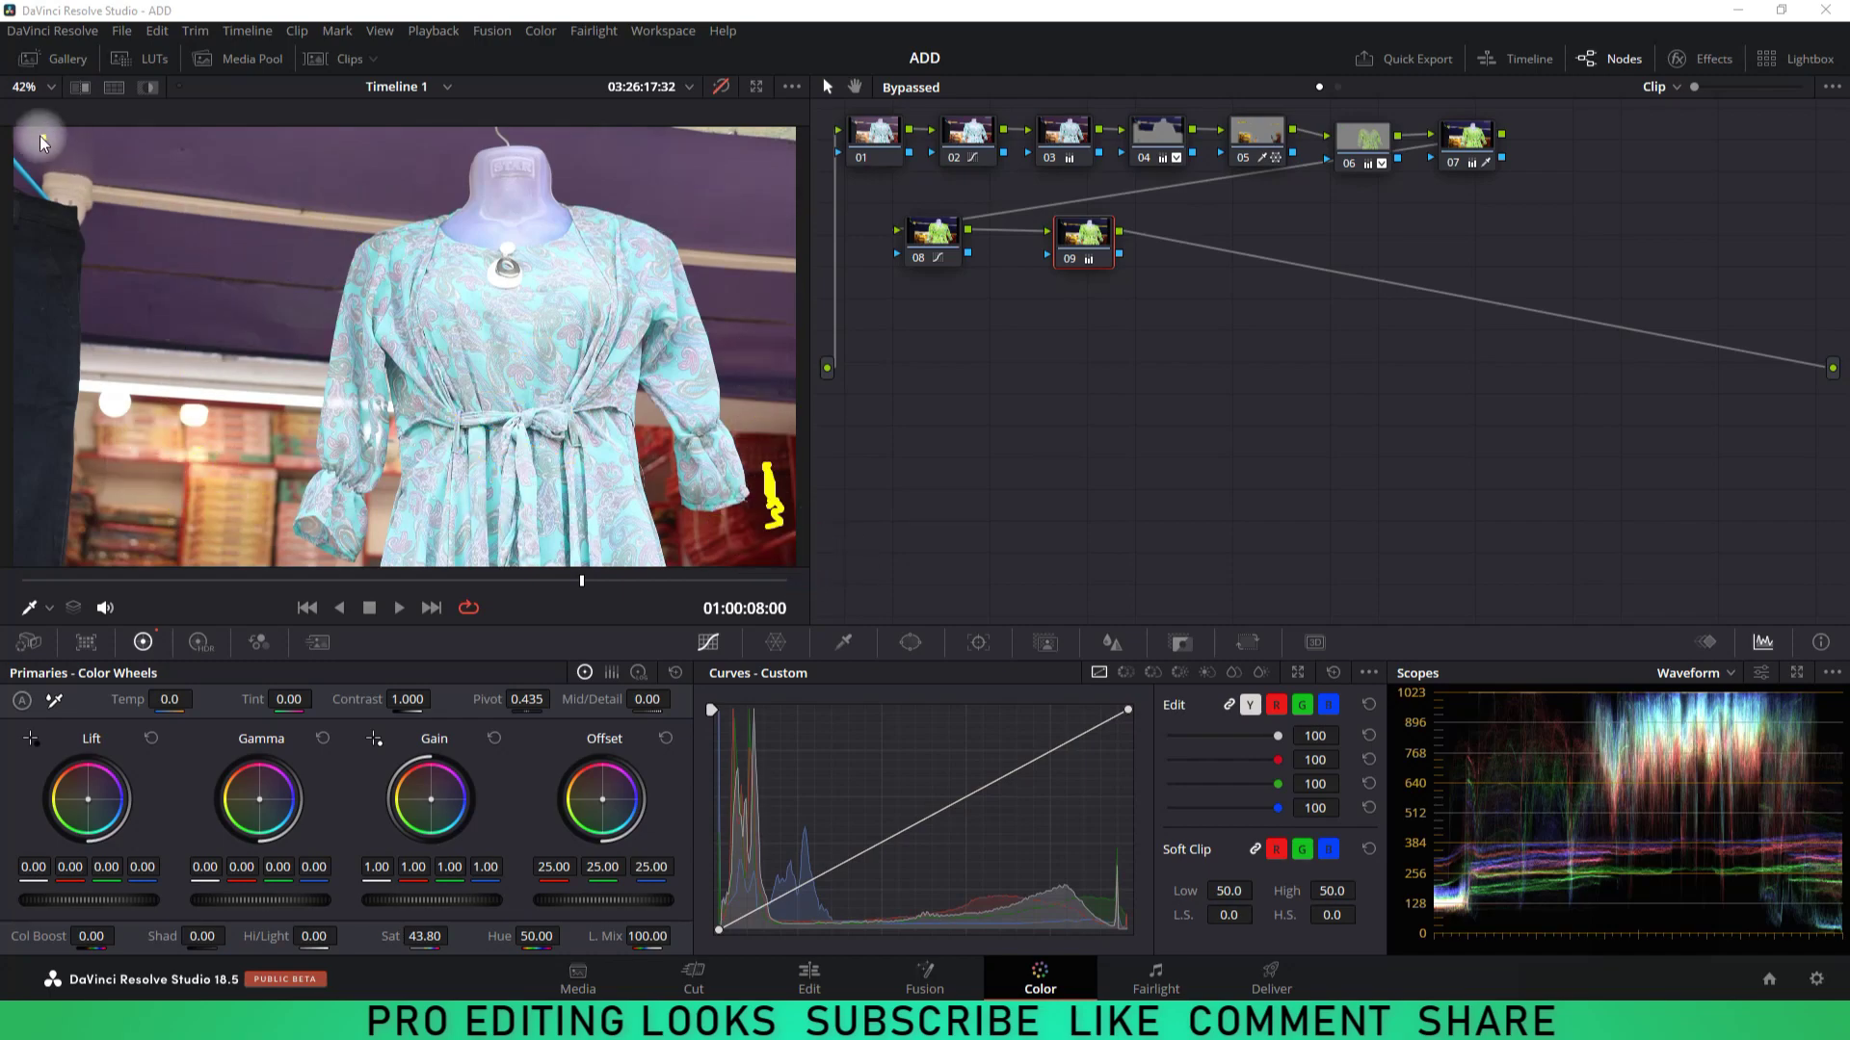
{"action": "left_click_drag", "start_coordinate": [133, 182], "coordinate": [131, 282]}
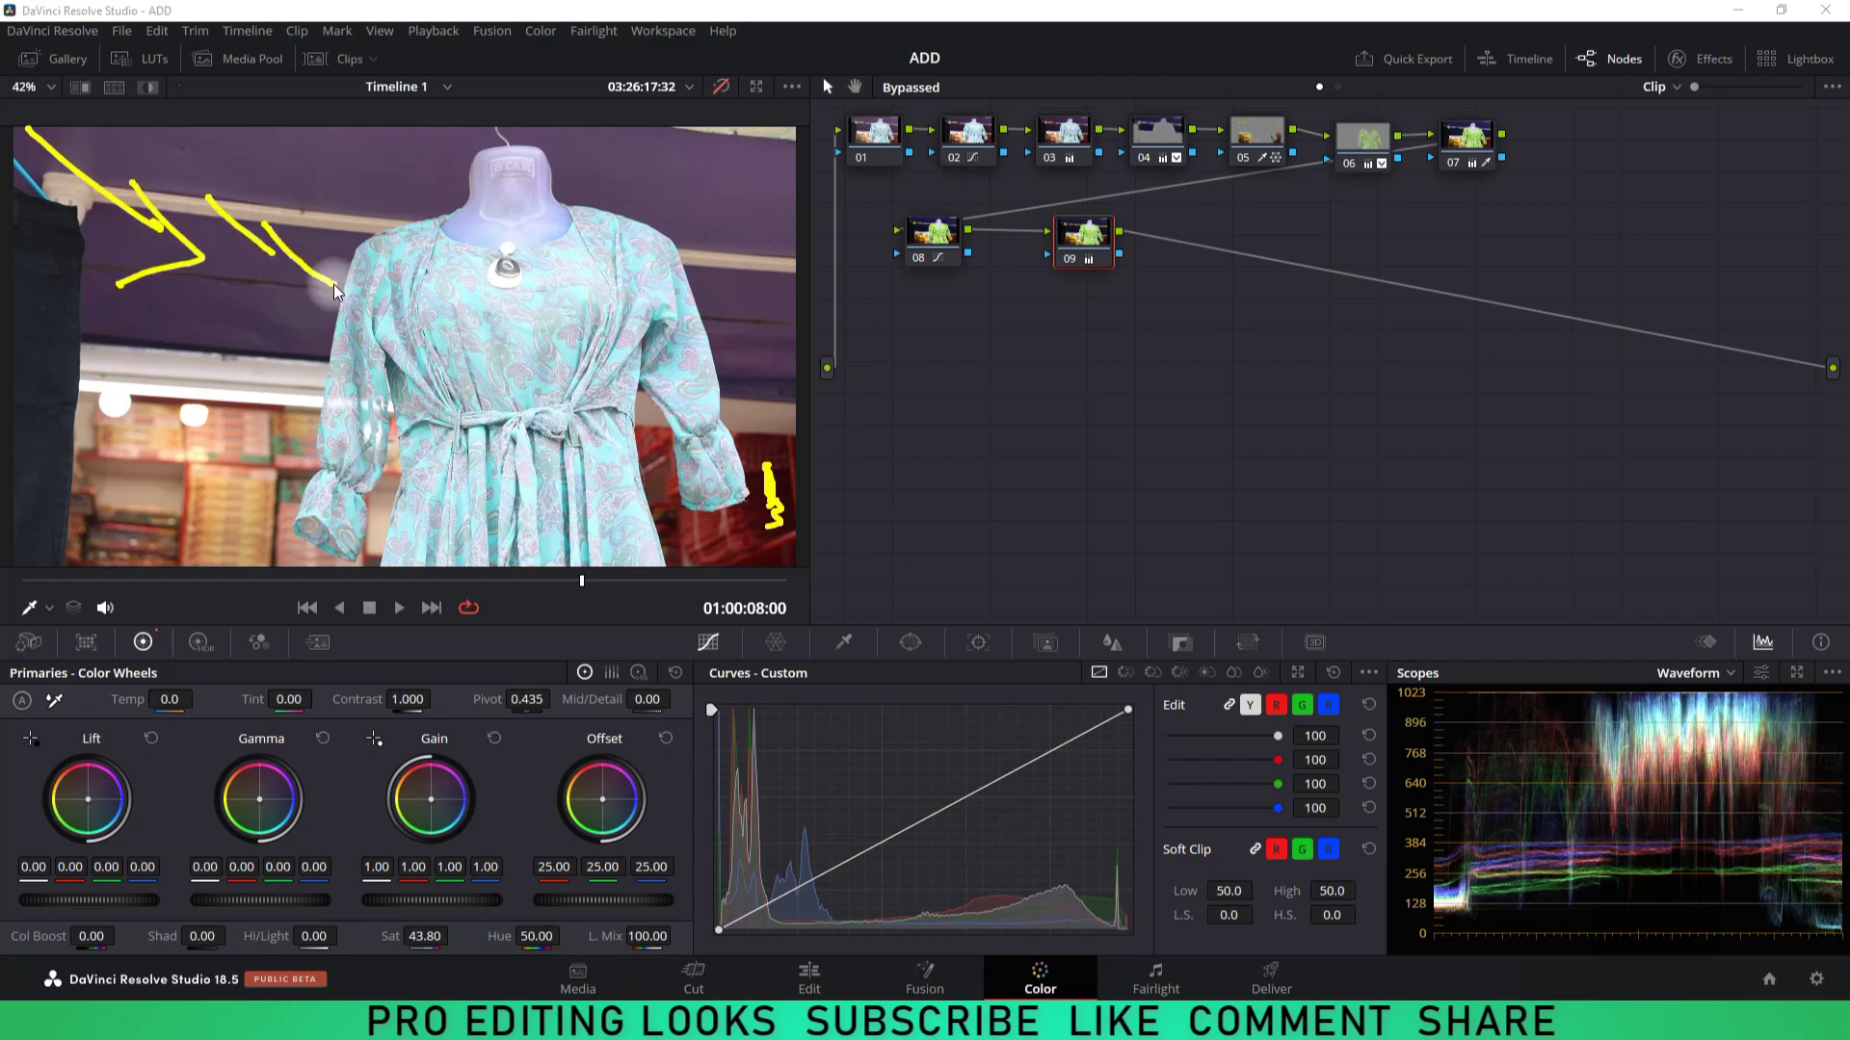
{"action": "left_click_drag", "start_coordinate": [90, 345], "coordinate": [258, 411]}
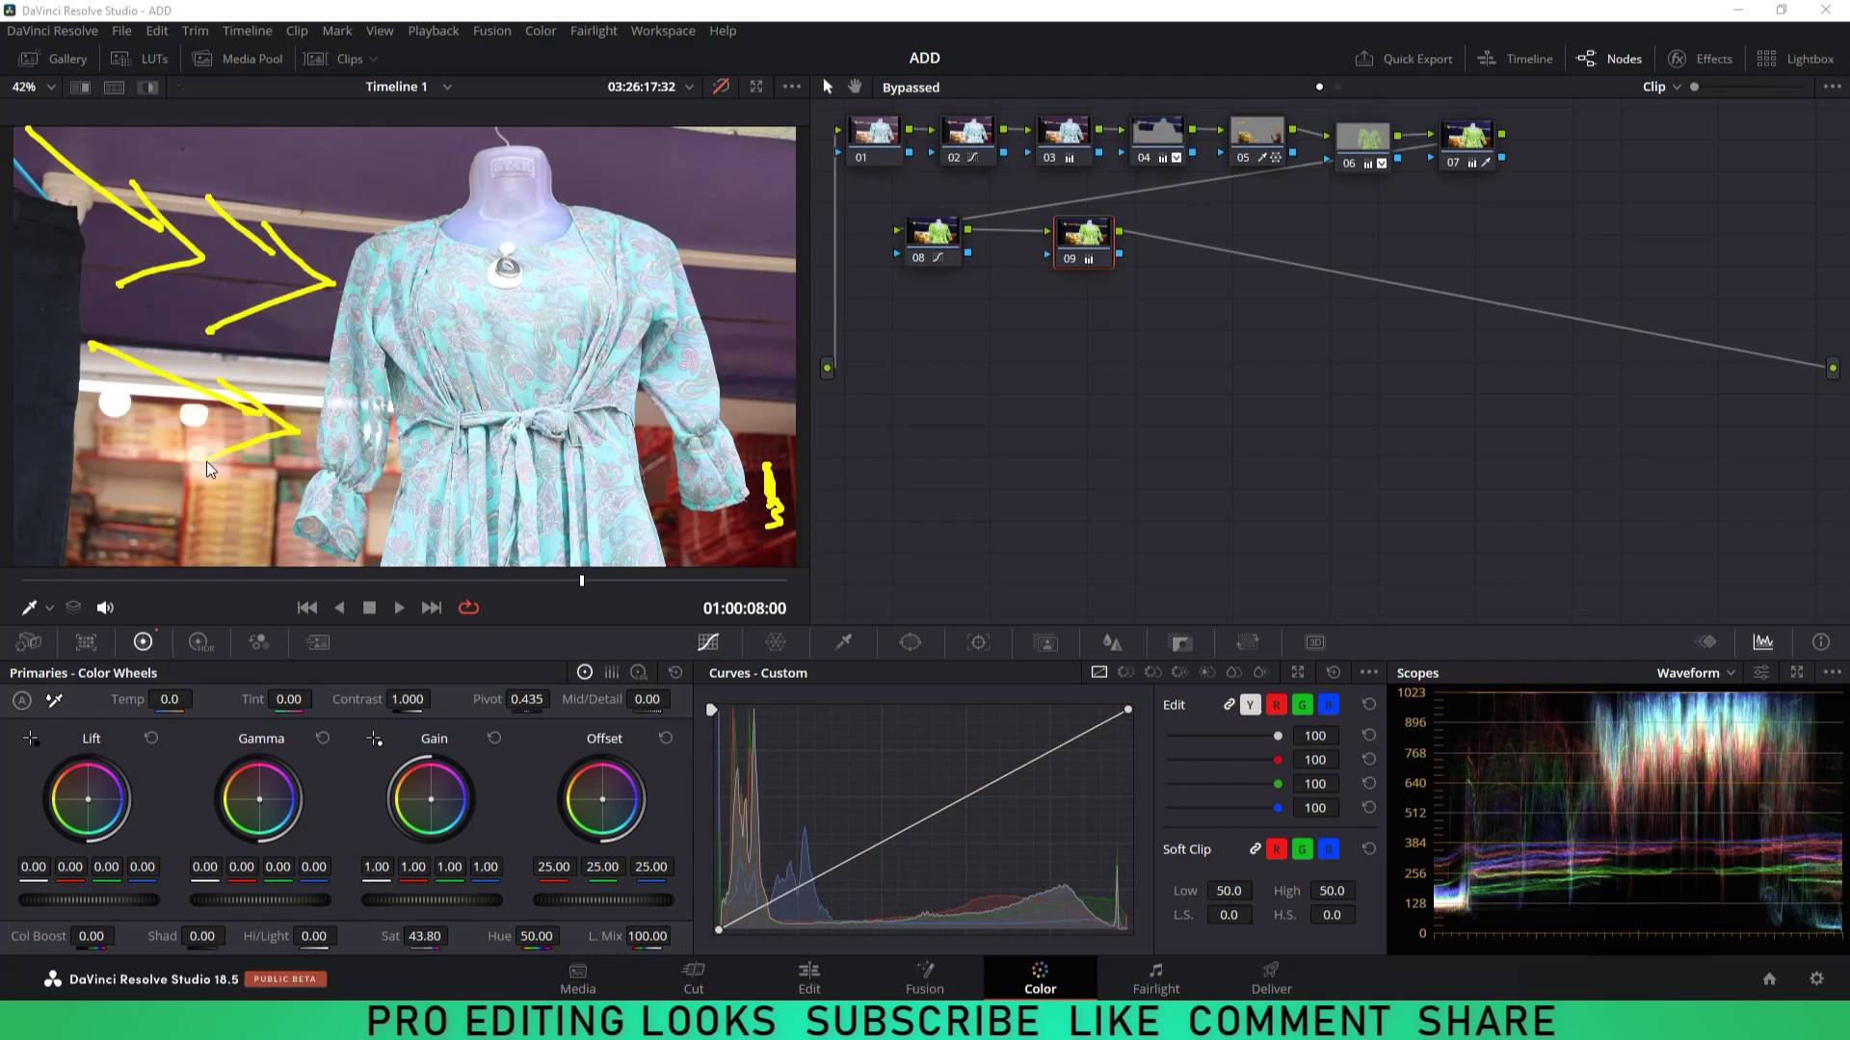
{"action": "left_click_drag", "start_coordinate": [520, 279], "coordinate": [528, 478]}
{"action": "left_click_drag", "start_coordinate": [532, 216], "coordinate": [582, 410]}
{"action": "left_click_drag", "start_coordinate": [734, 444], "coordinate": [775, 525]}
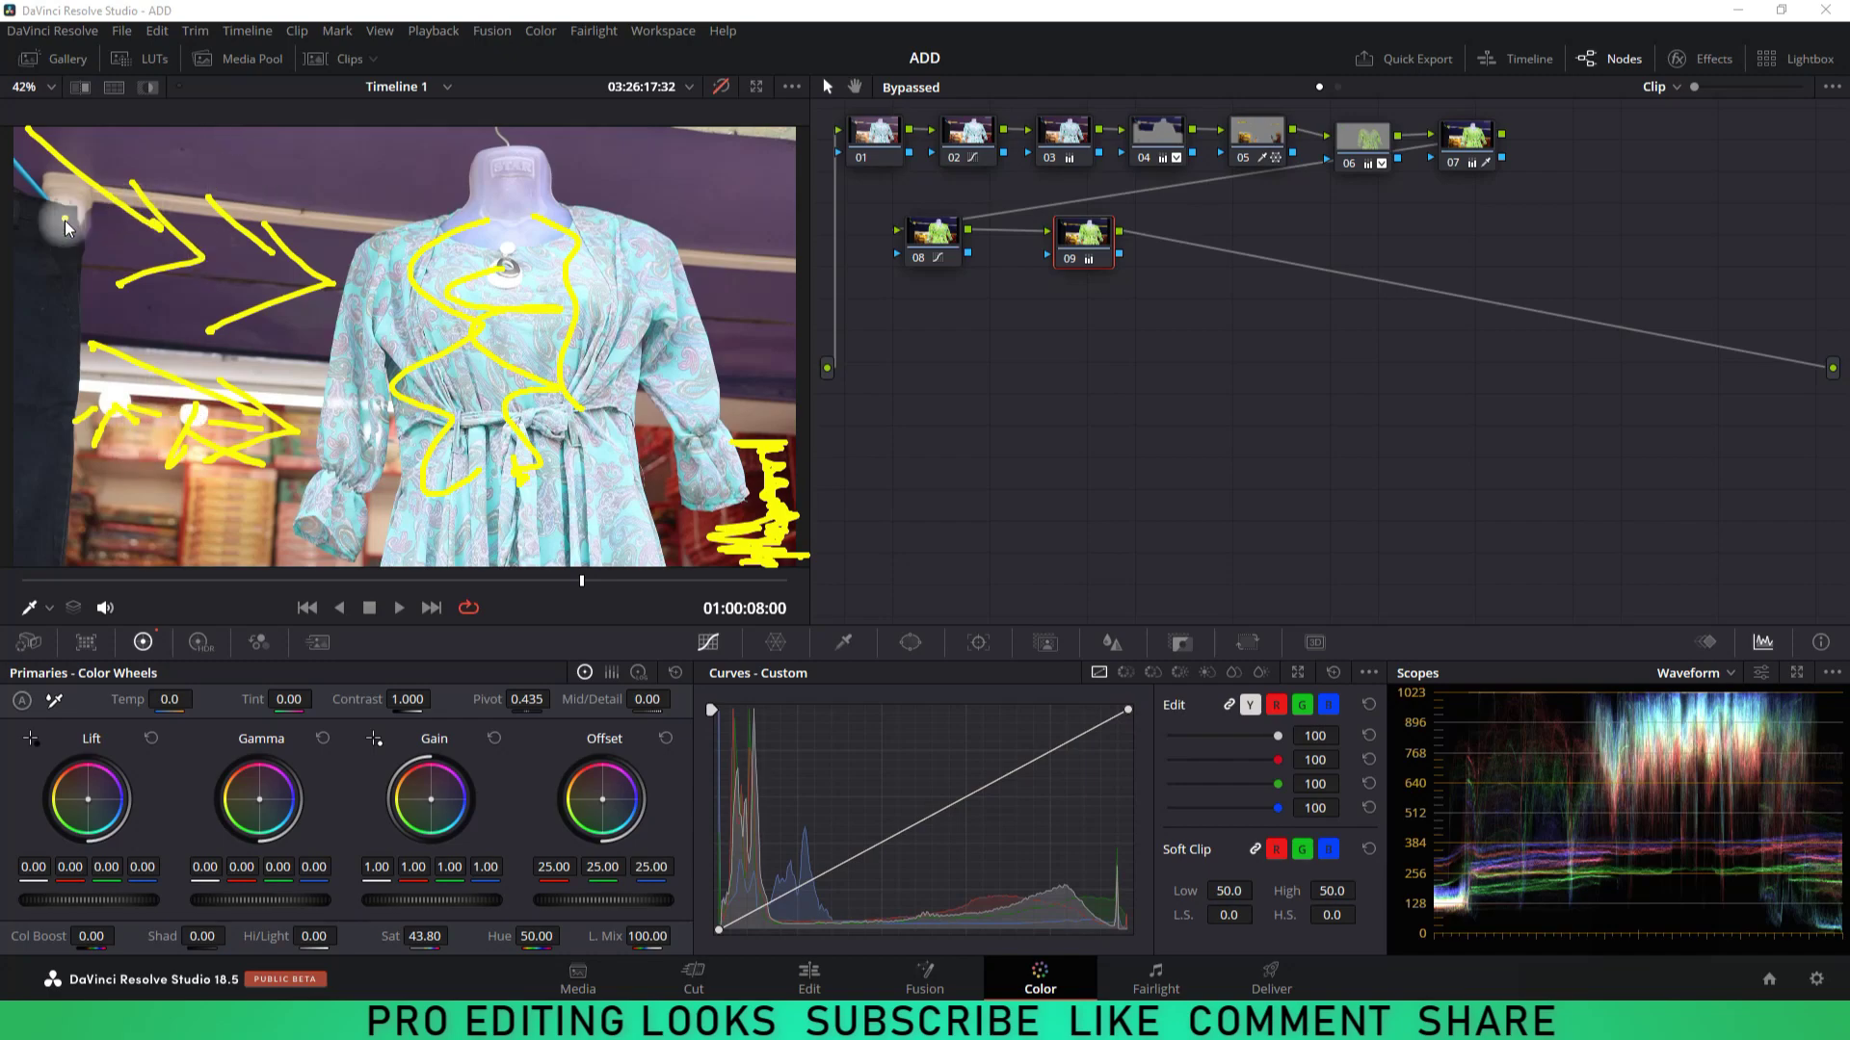
{"action": "left_click_drag", "start_coordinate": [366, 165], "coordinate": [333, 164]}
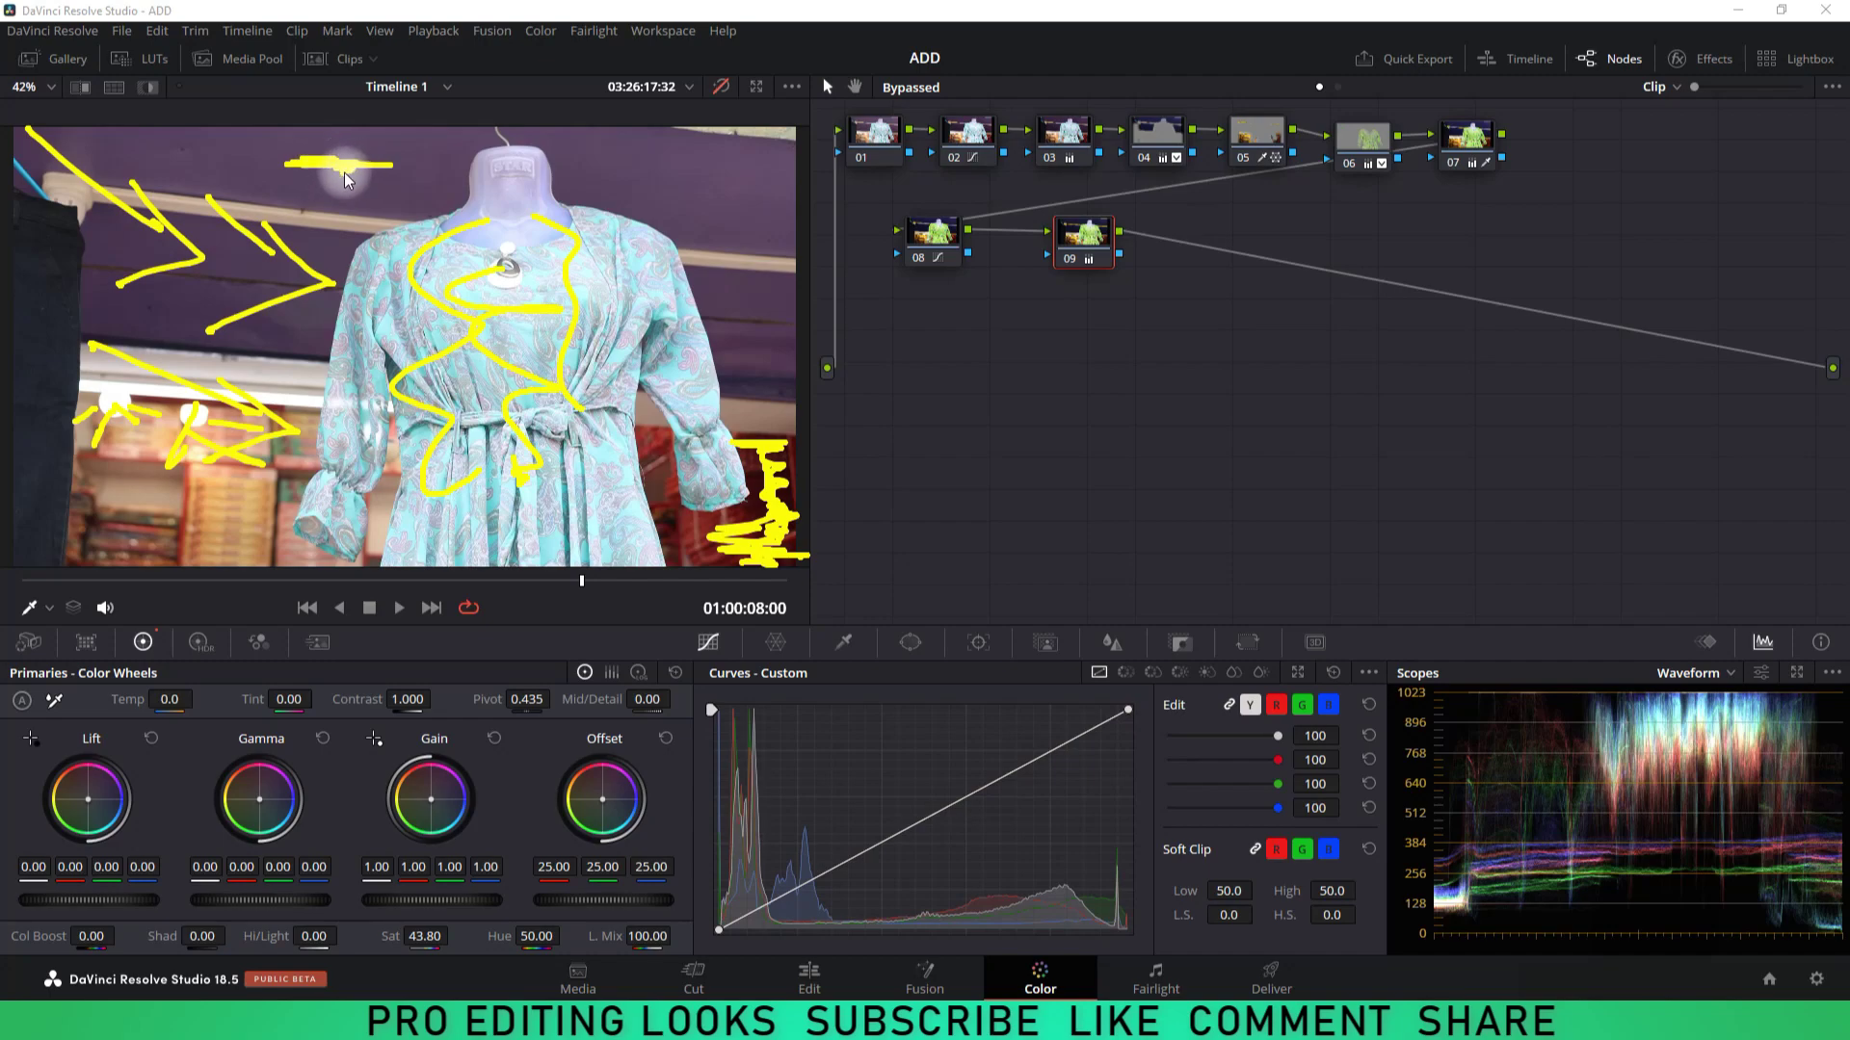
{"action": "left_click_drag", "start_coordinate": [467, 384], "coordinate": [474, 405]}
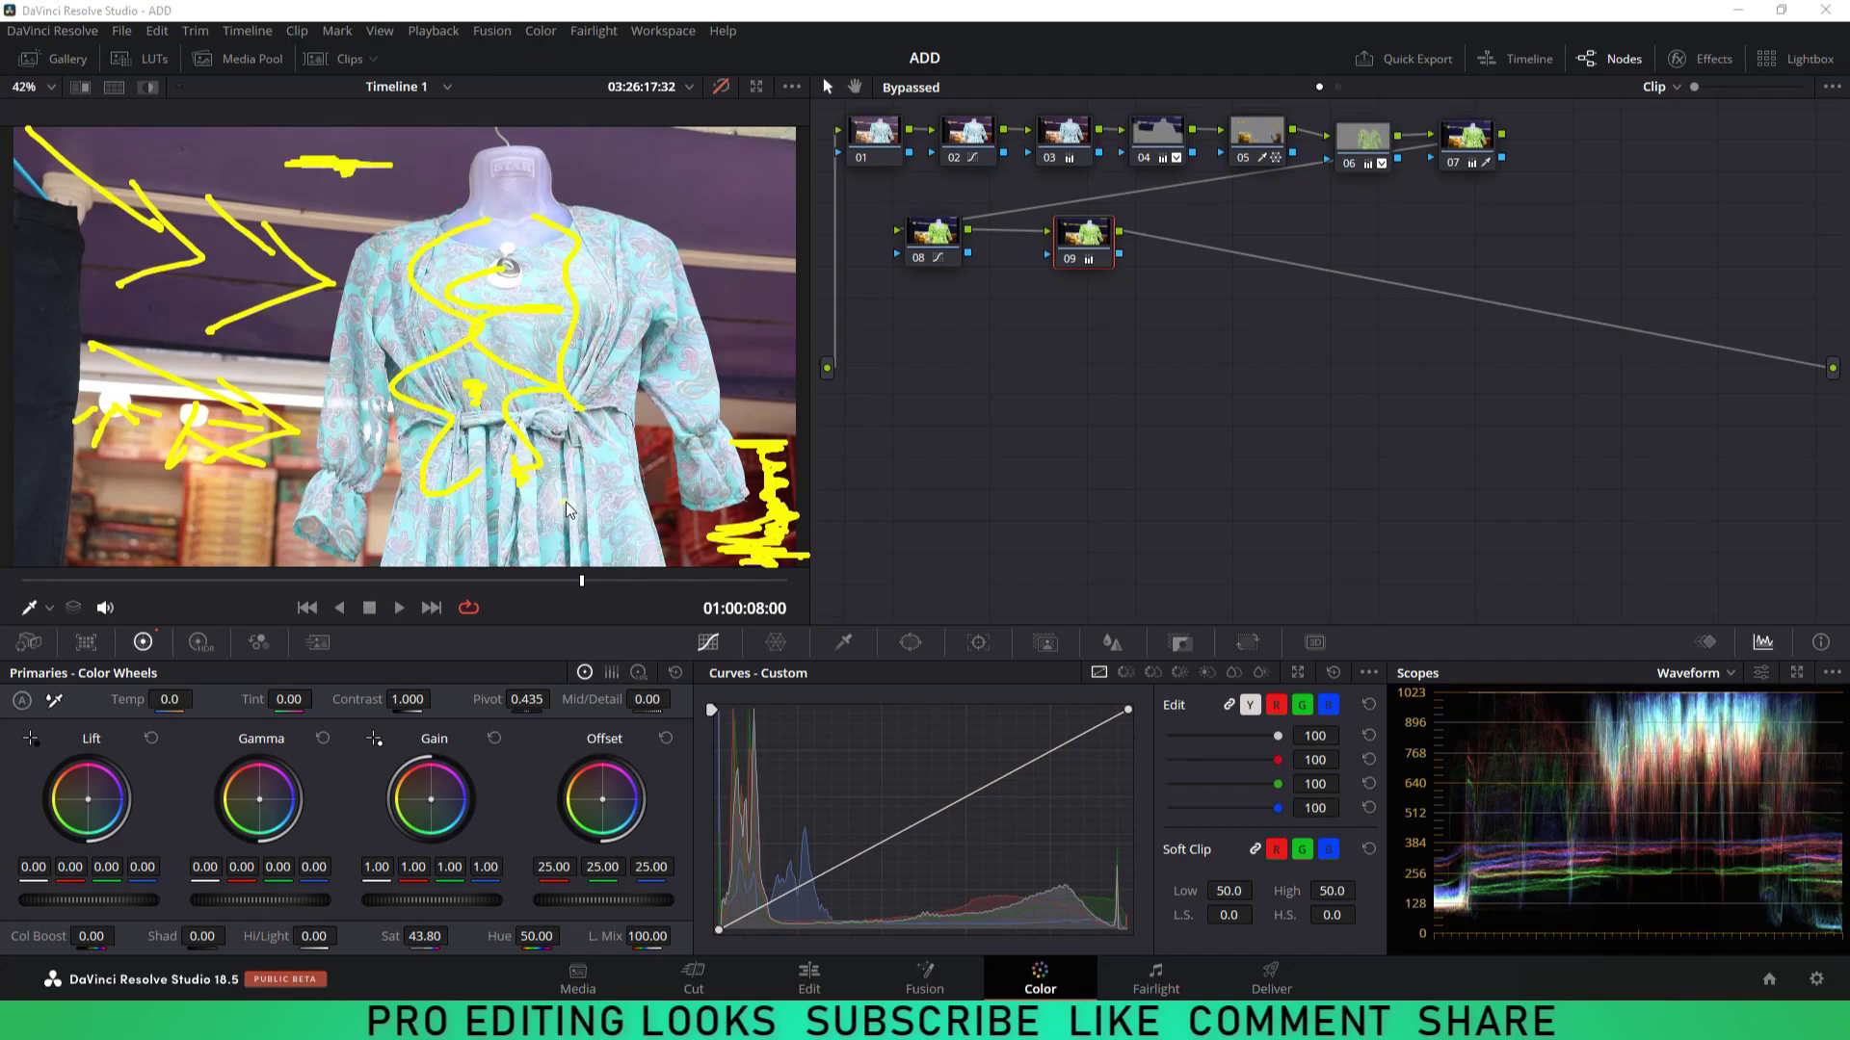
{"action": "left_click", "coordinate": [1482, 854]}
{"action": "key", "text": "e"}
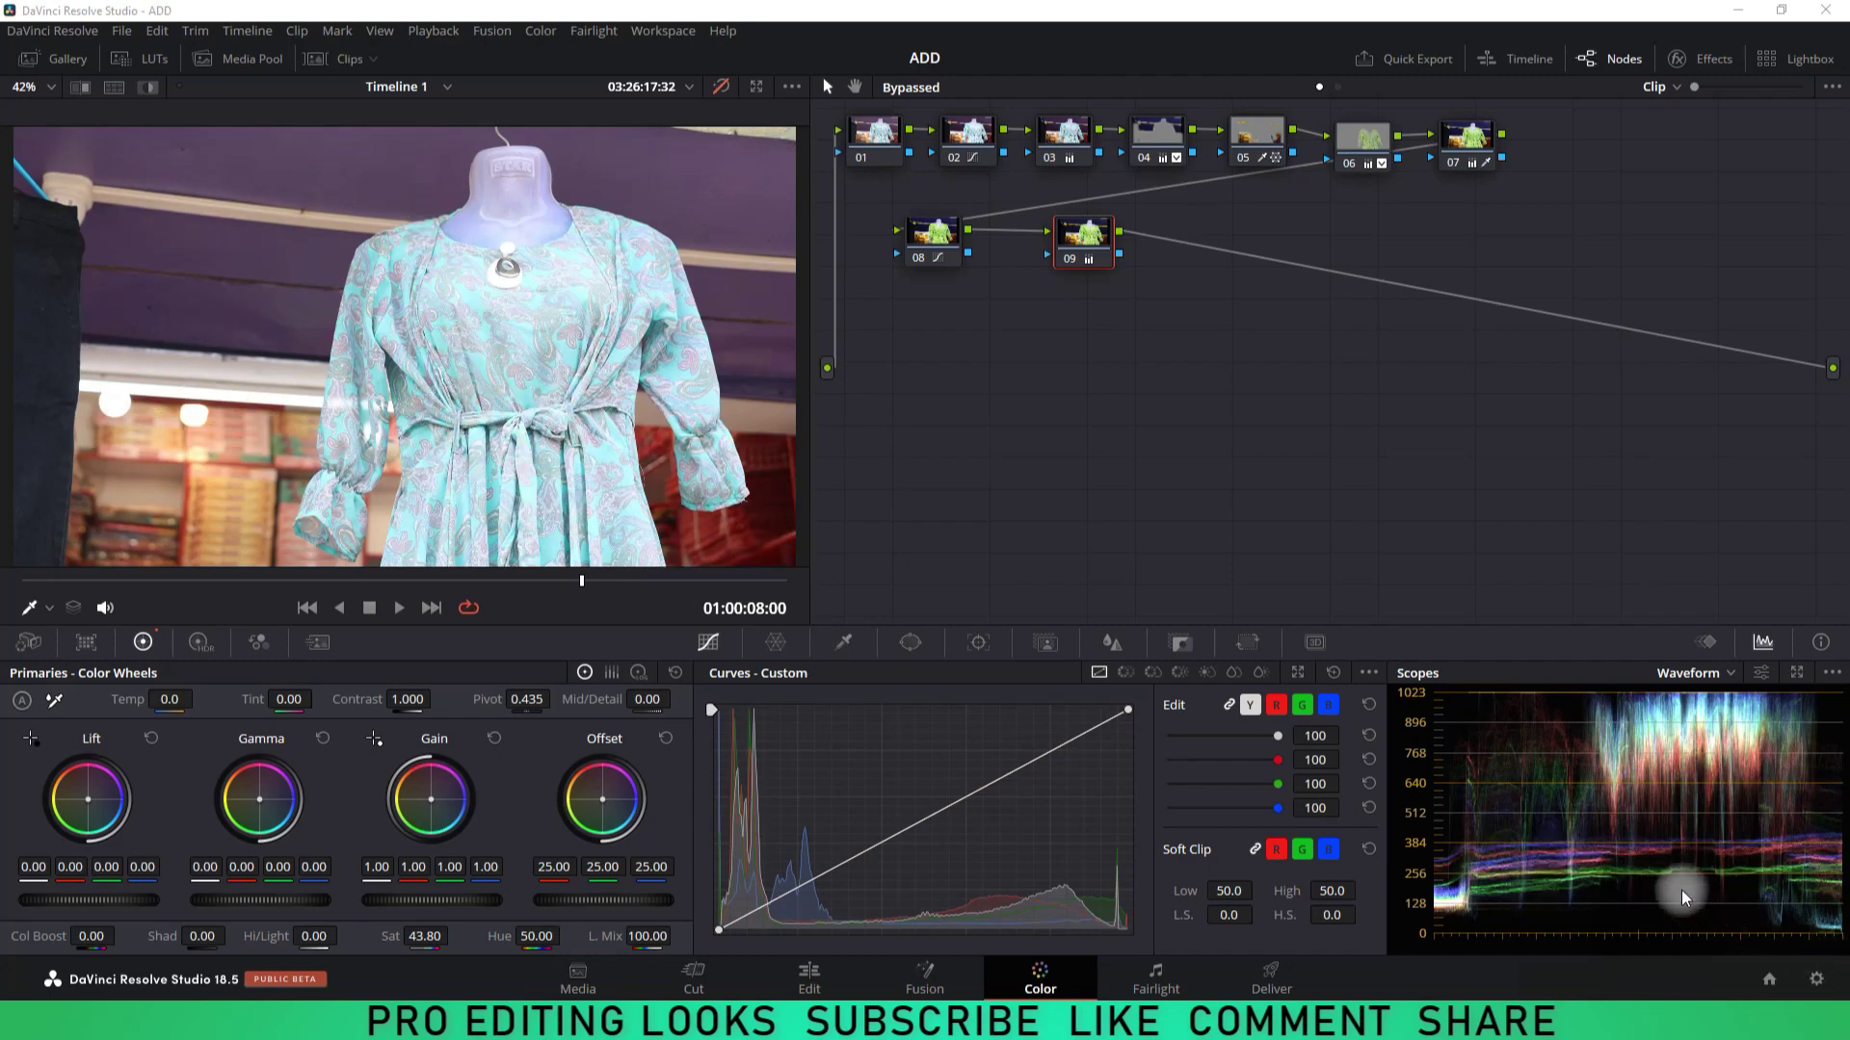
Step: Turn the nine-node grade back on and inspect the bright green dress in the viewer
{"action": "left_click", "coordinate": [524, 270]}
{"action": "left_click_drag", "start_coordinate": [269, 160], "coordinate": [123, 159]}
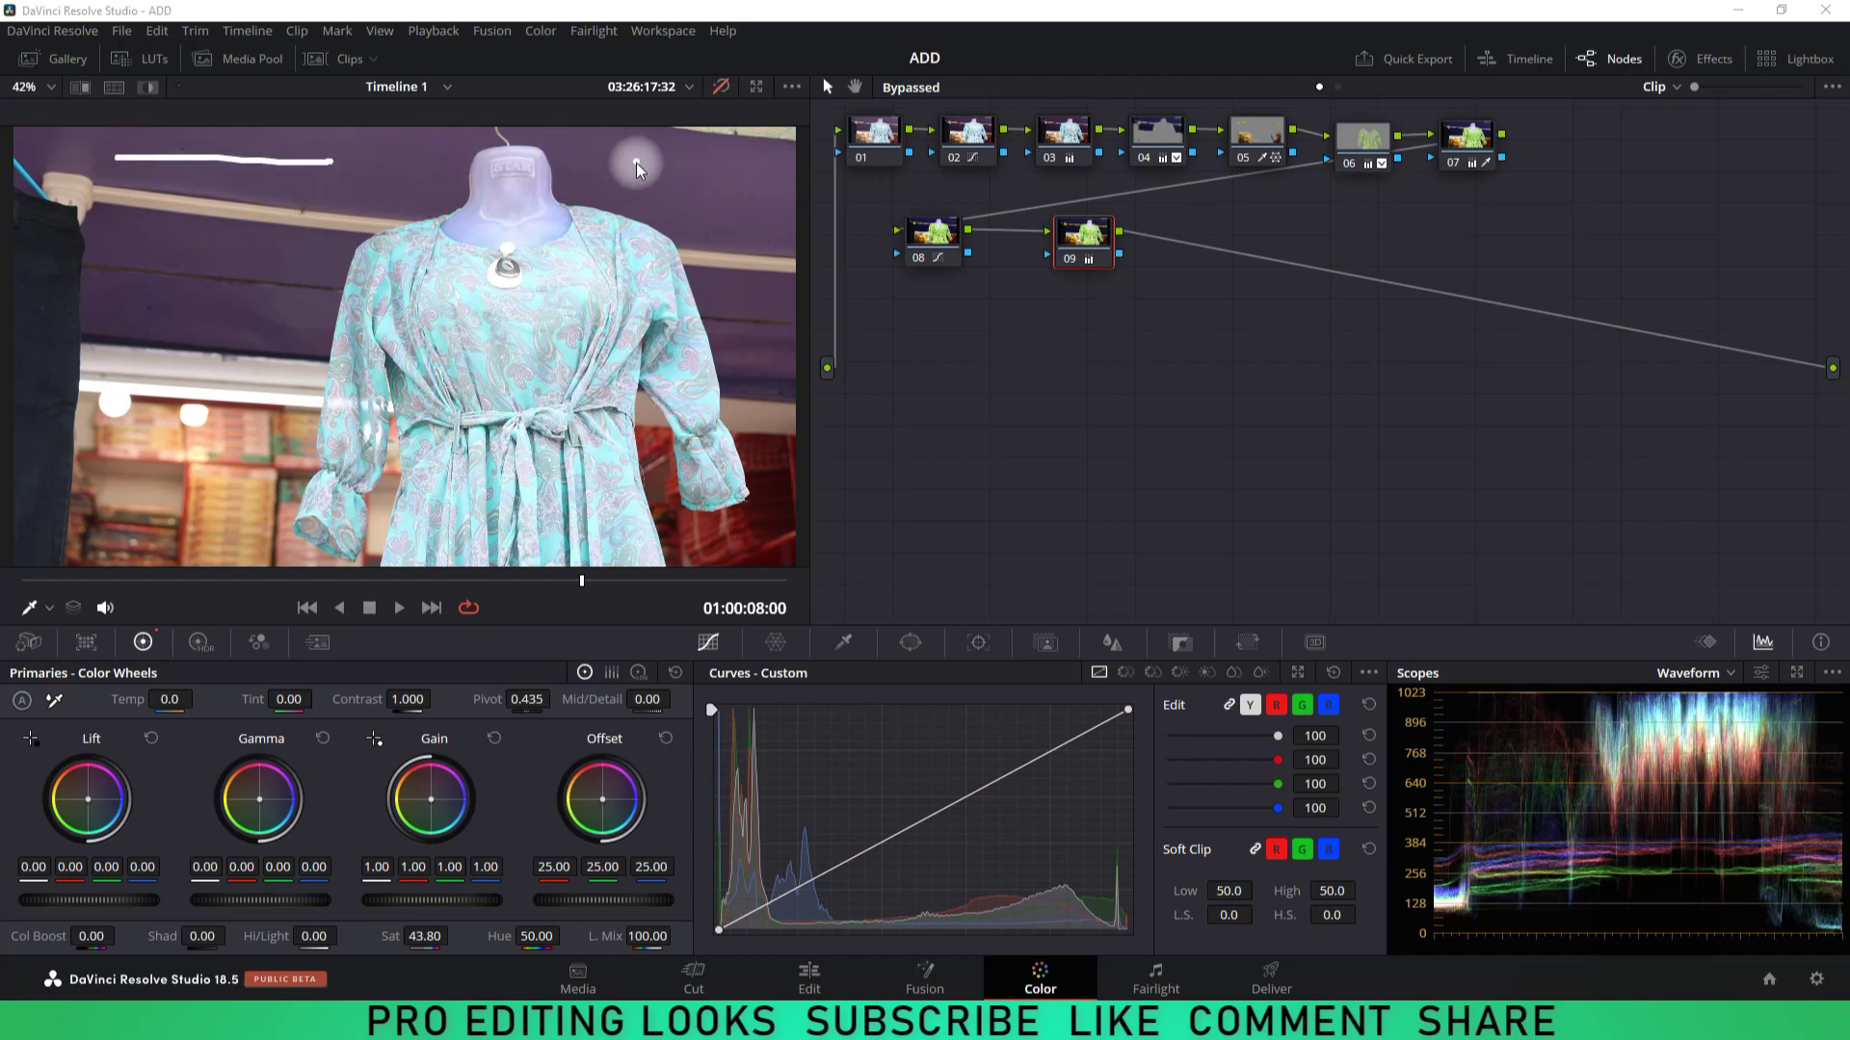
{"action": "left_click", "coordinate": [720, 84]}
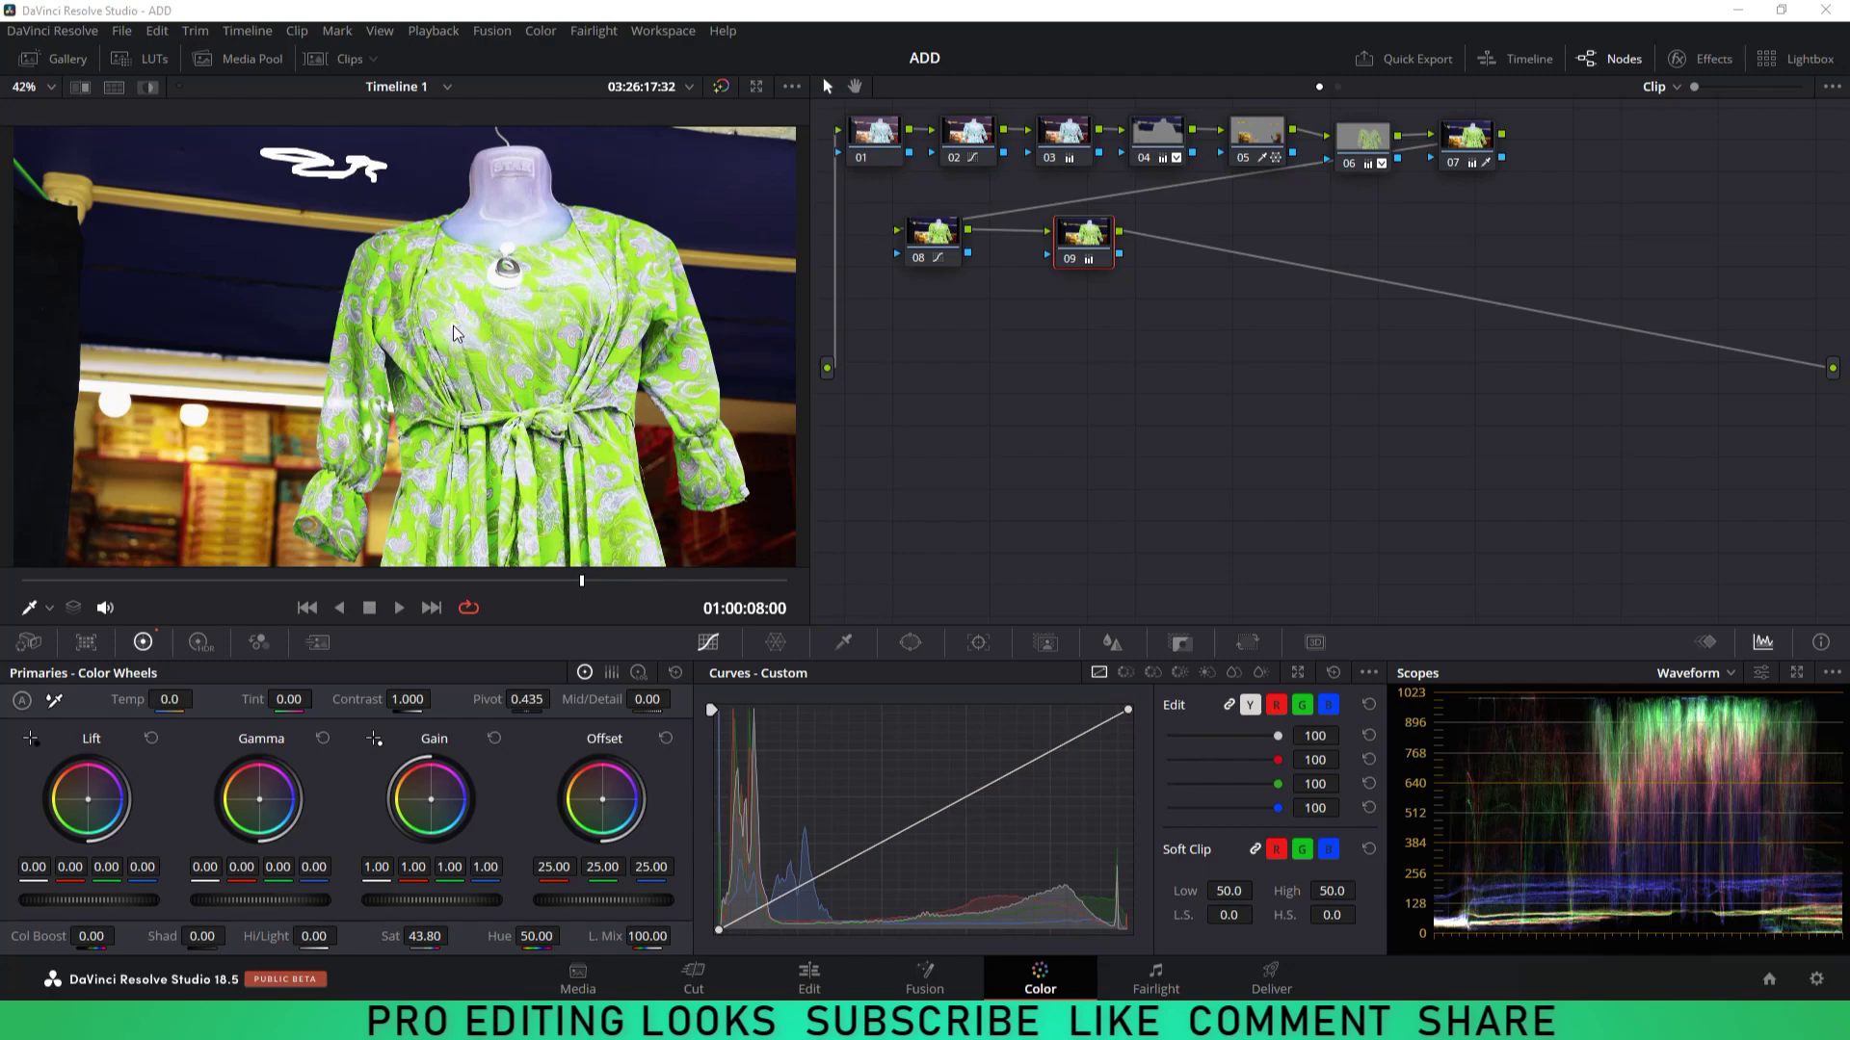
{"action": "left_click_drag", "start_coordinate": [443, 326], "coordinate": [483, 439]}
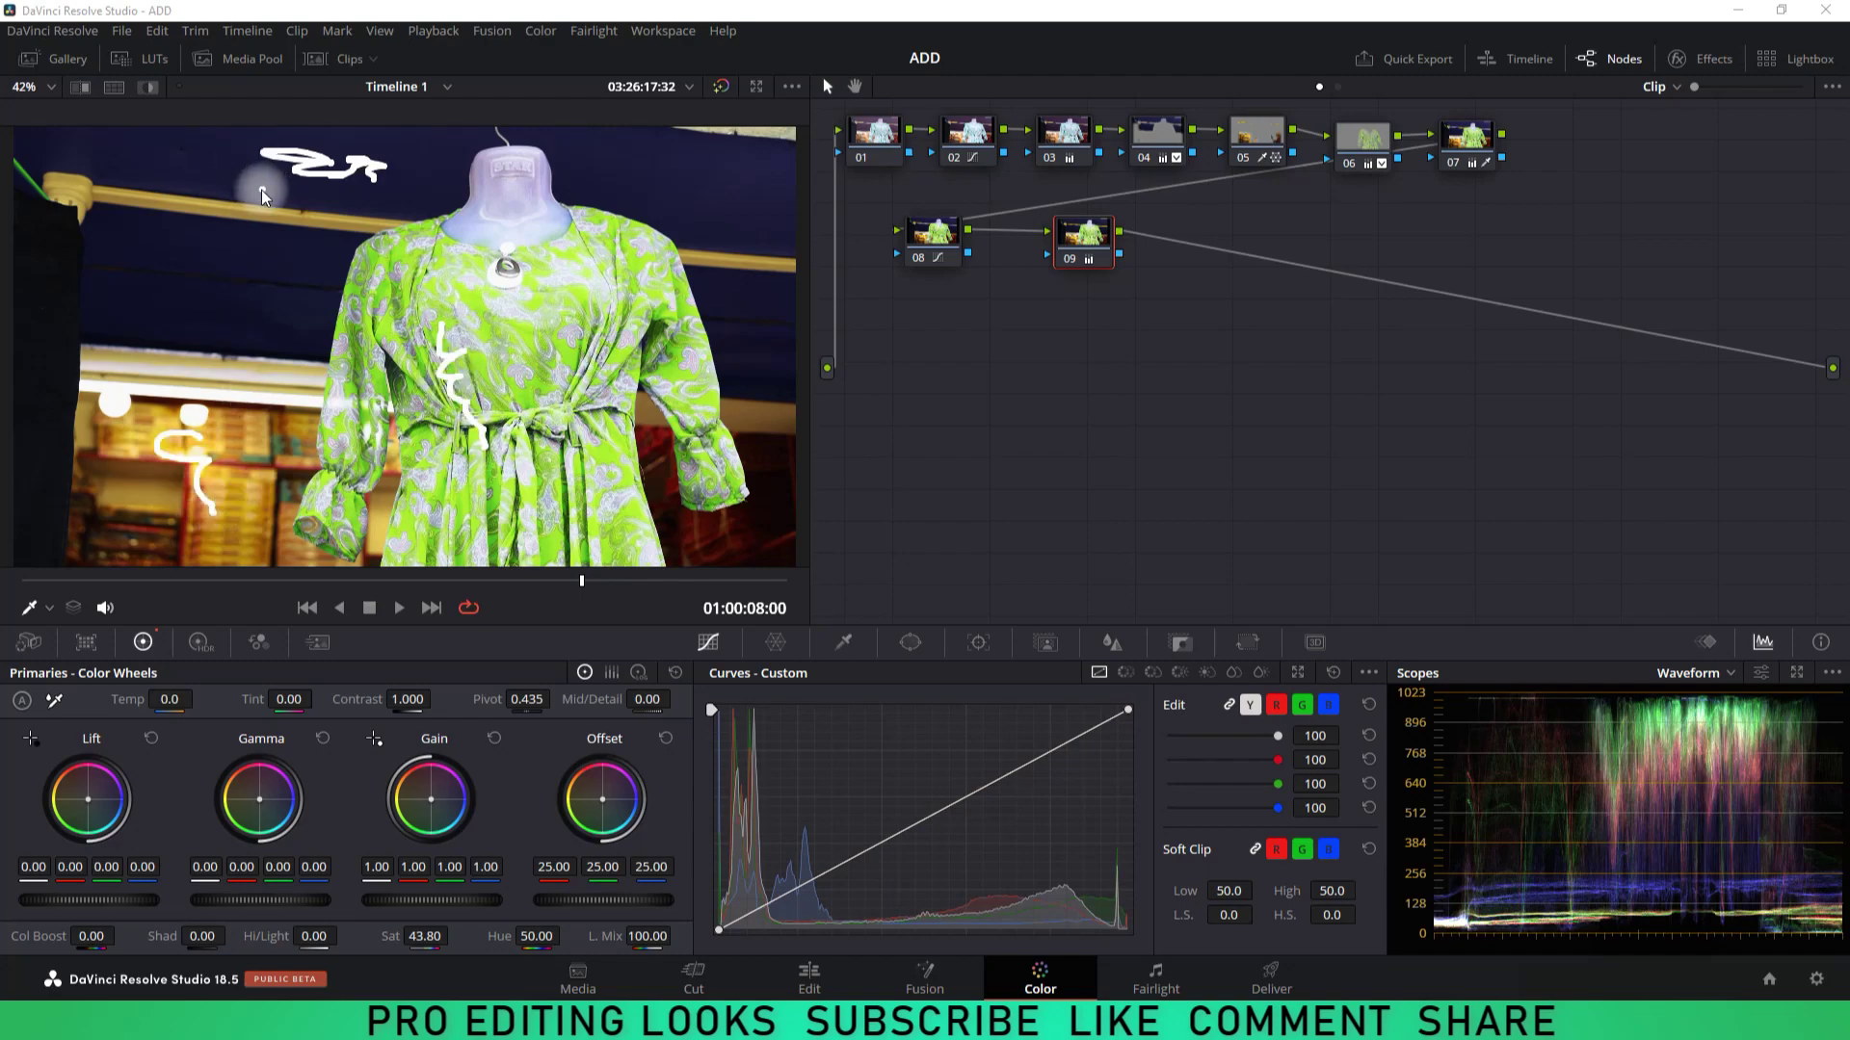
{"action": "left_click_drag", "start_coordinate": [563, 379], "coordinate": [785, 460]}
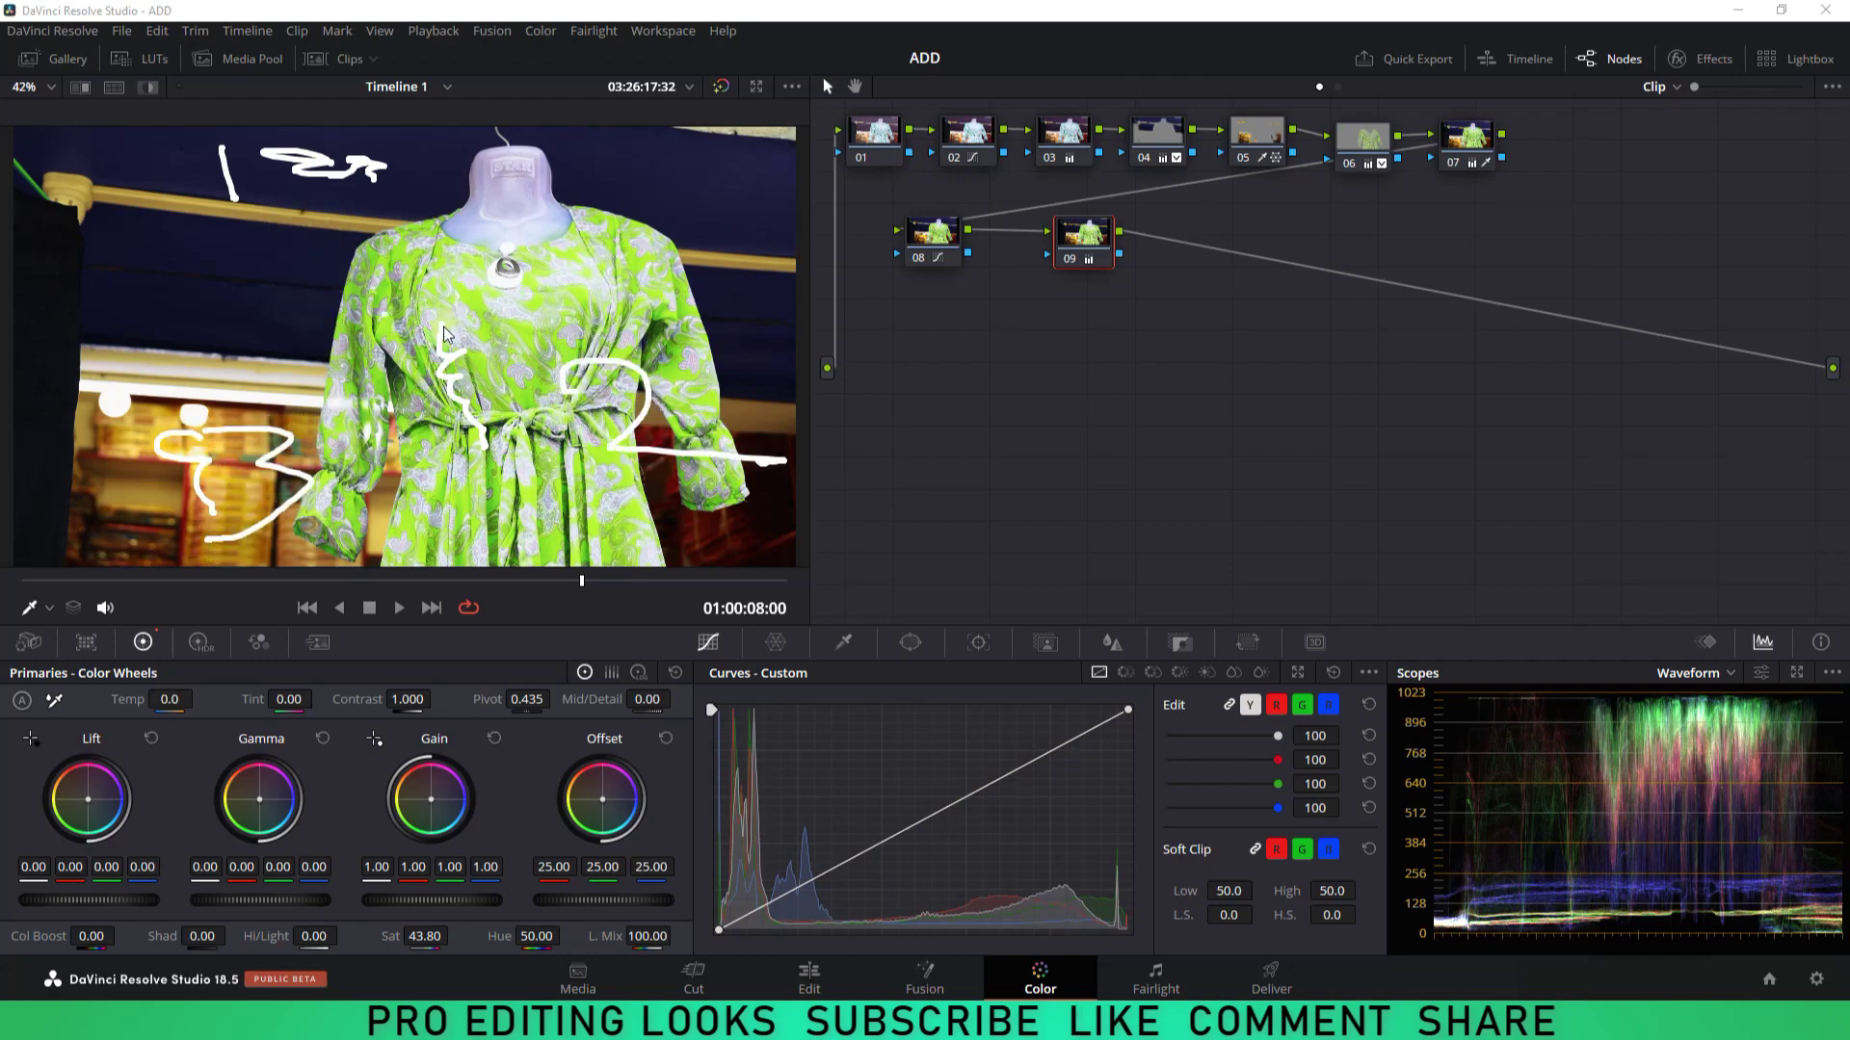
{"action": "left_click_drag", "start_coordinate": [754, 503], "coordinate": [772, 501]}
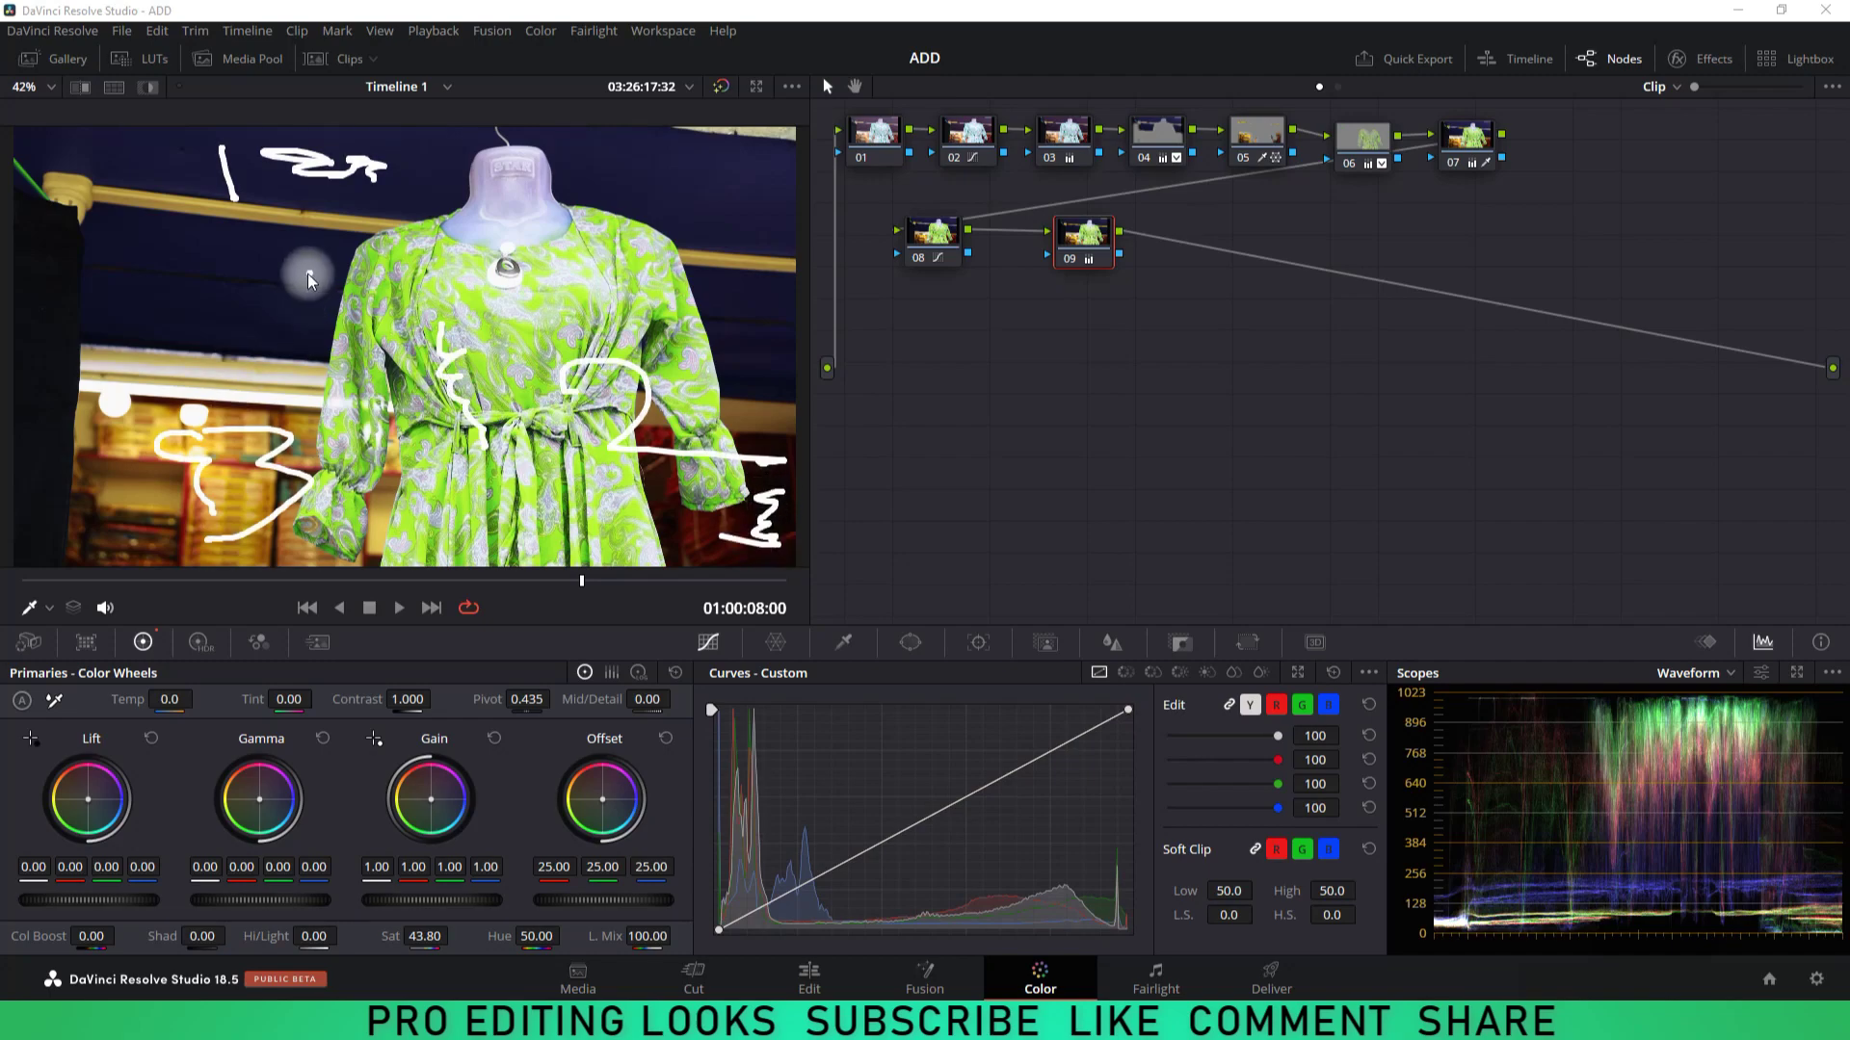
{"action": "left_click_drag", "start_coordinate": [51, 225], "coordinate": [328, 536]}
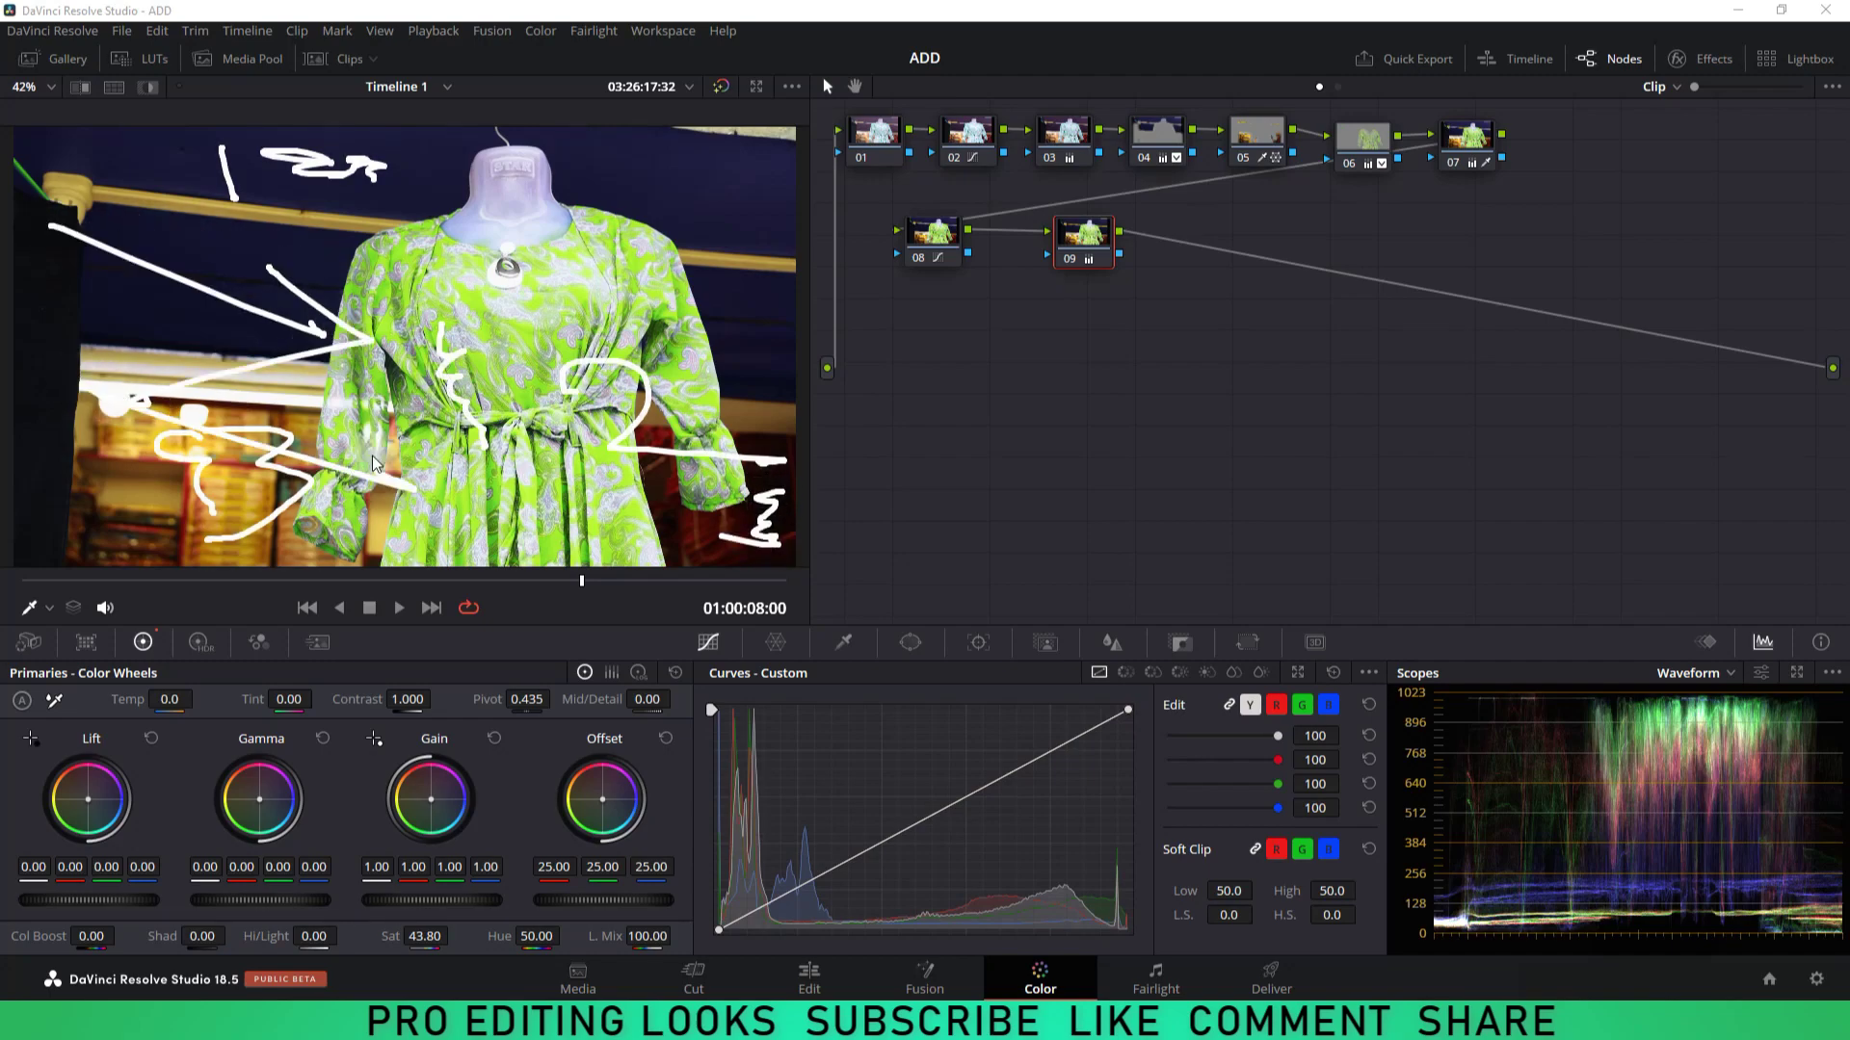
{"action": "left_click_drag", "start_coordinate": [528, 220], "coordinate": [516, 482]}
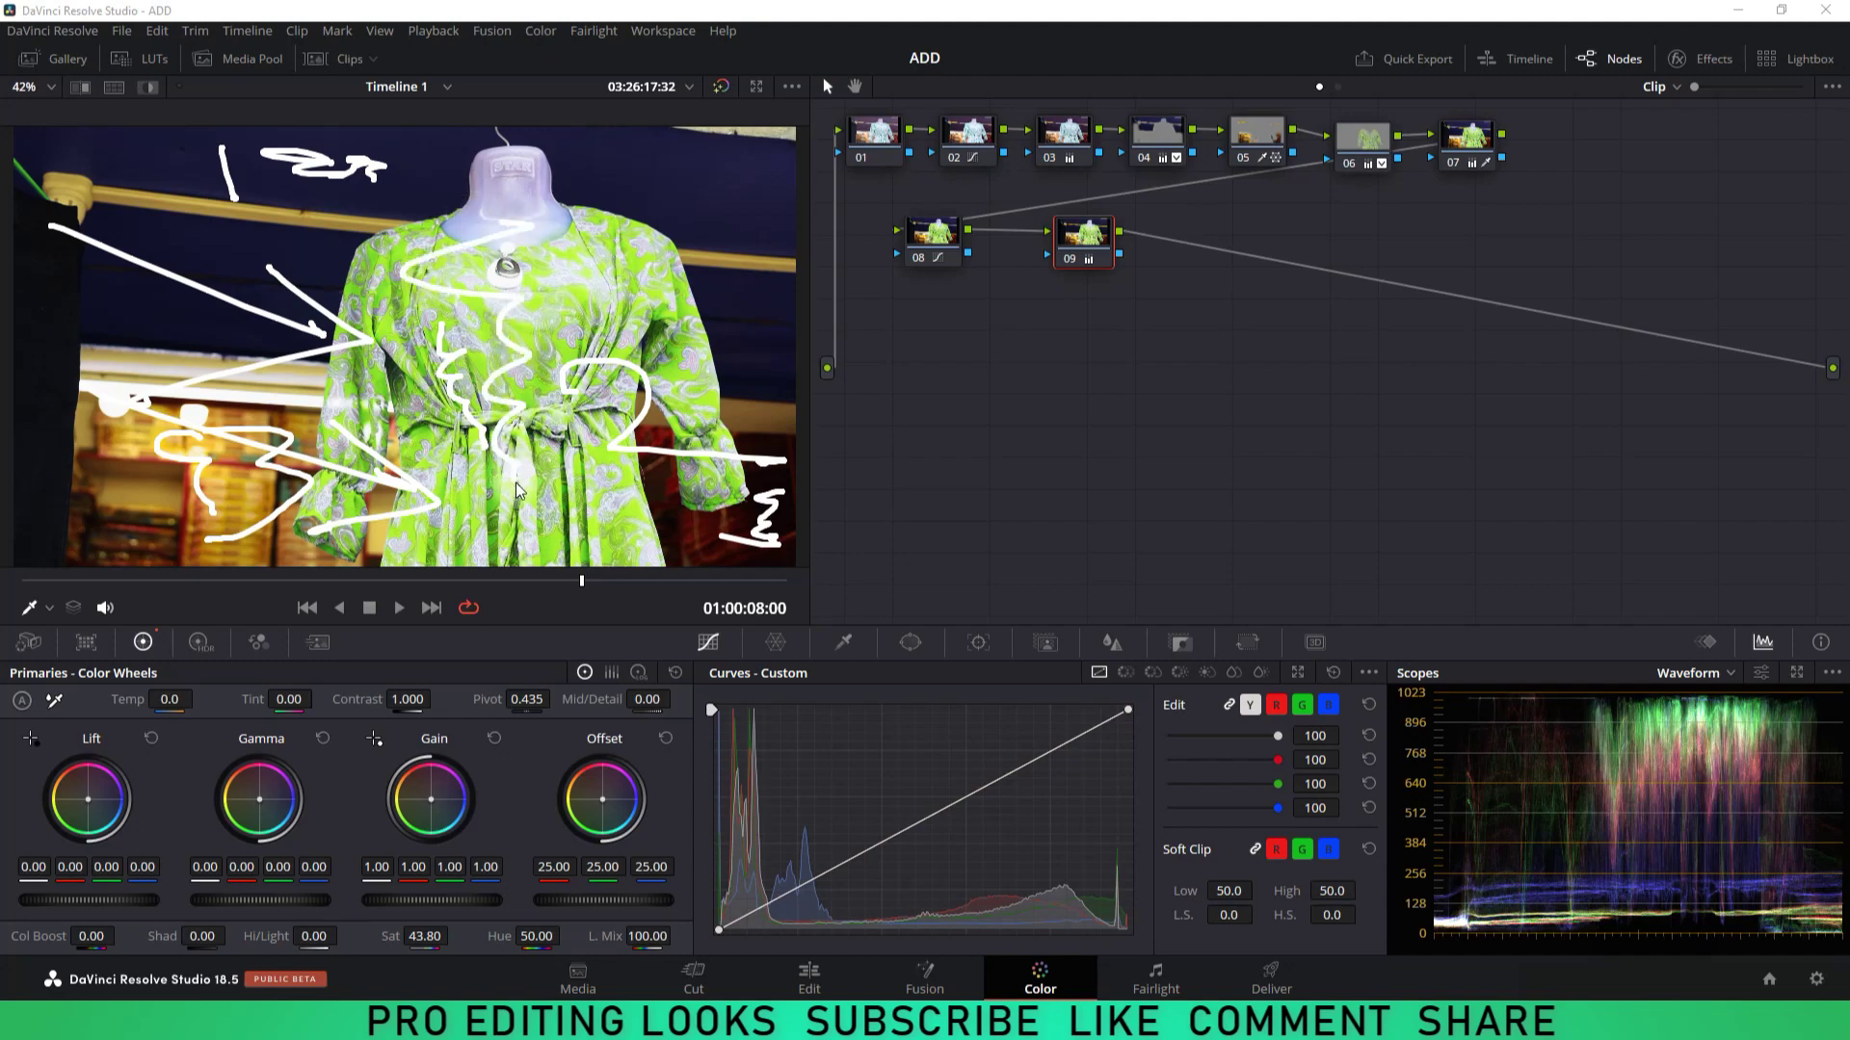
{"action": "left_click_drag", "start_coordinate": [513, 245], "coordinate": [563, 482]}
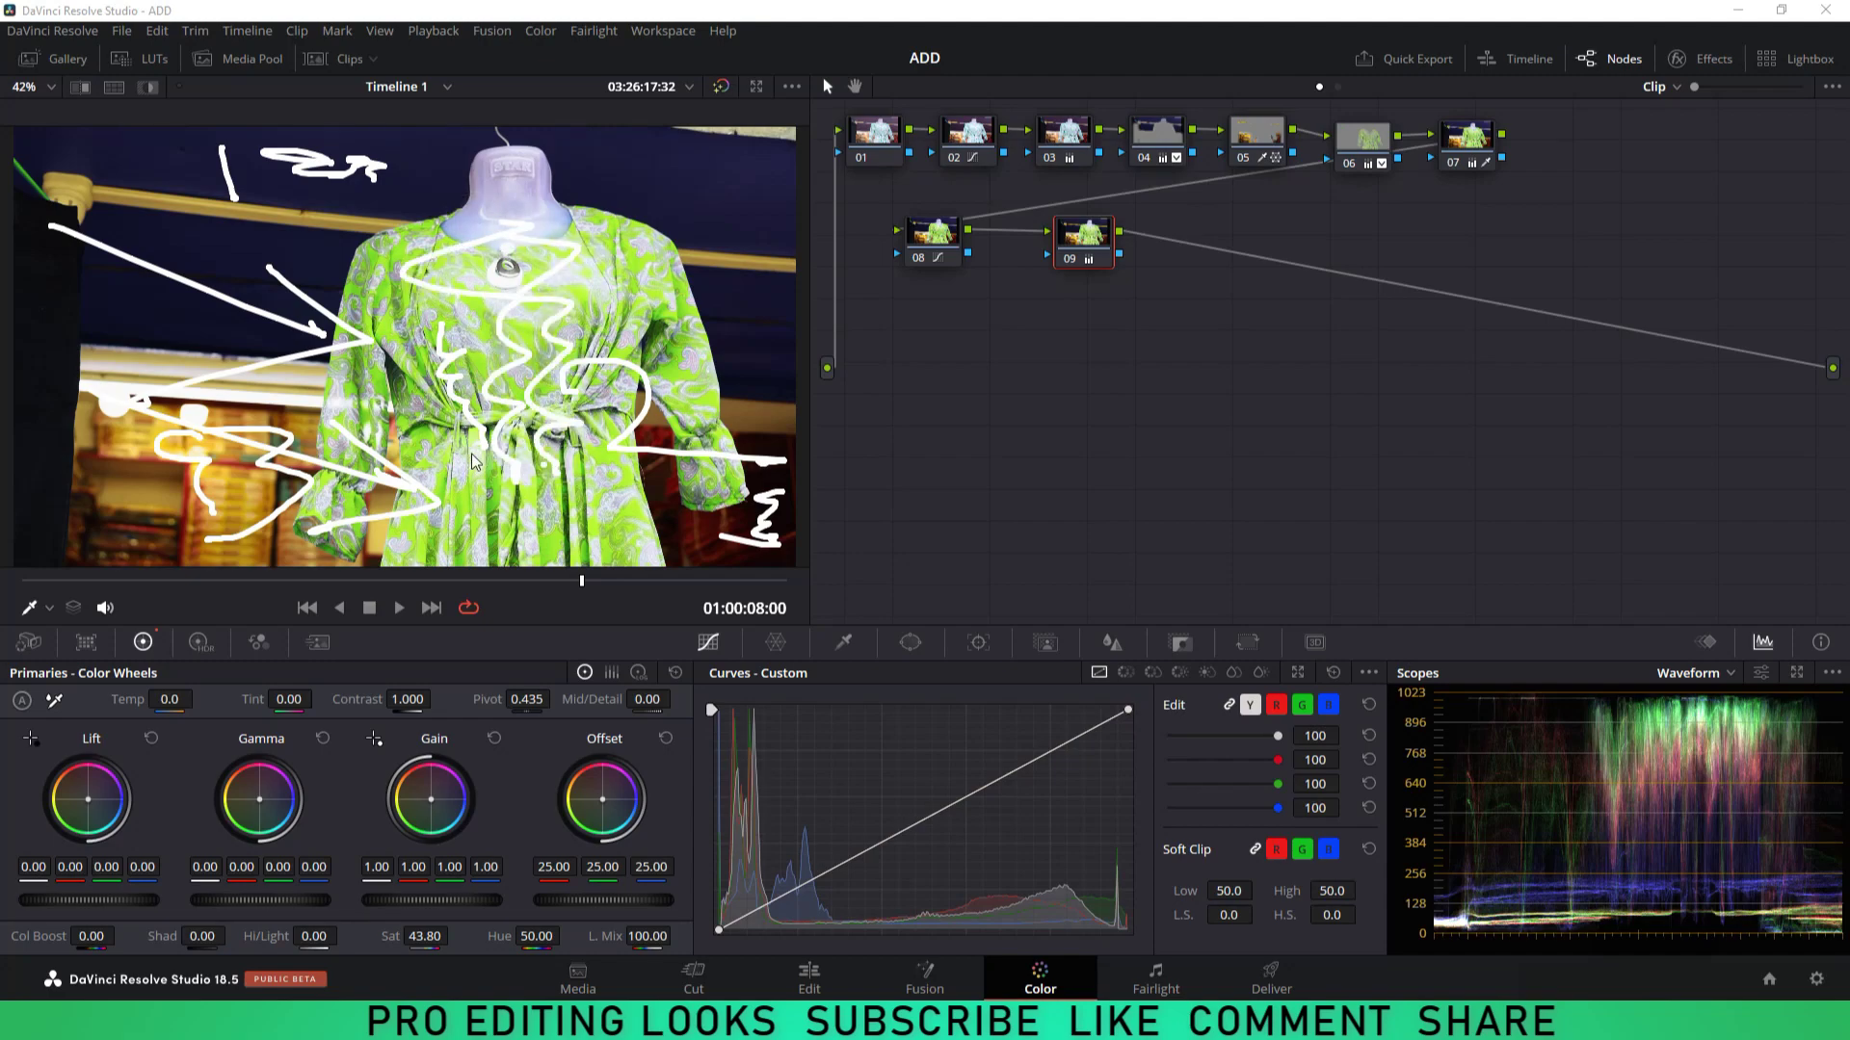
{"action": "left_click_drag", "start_coordinate": [70, 296], "coordinate": [44, 510]}
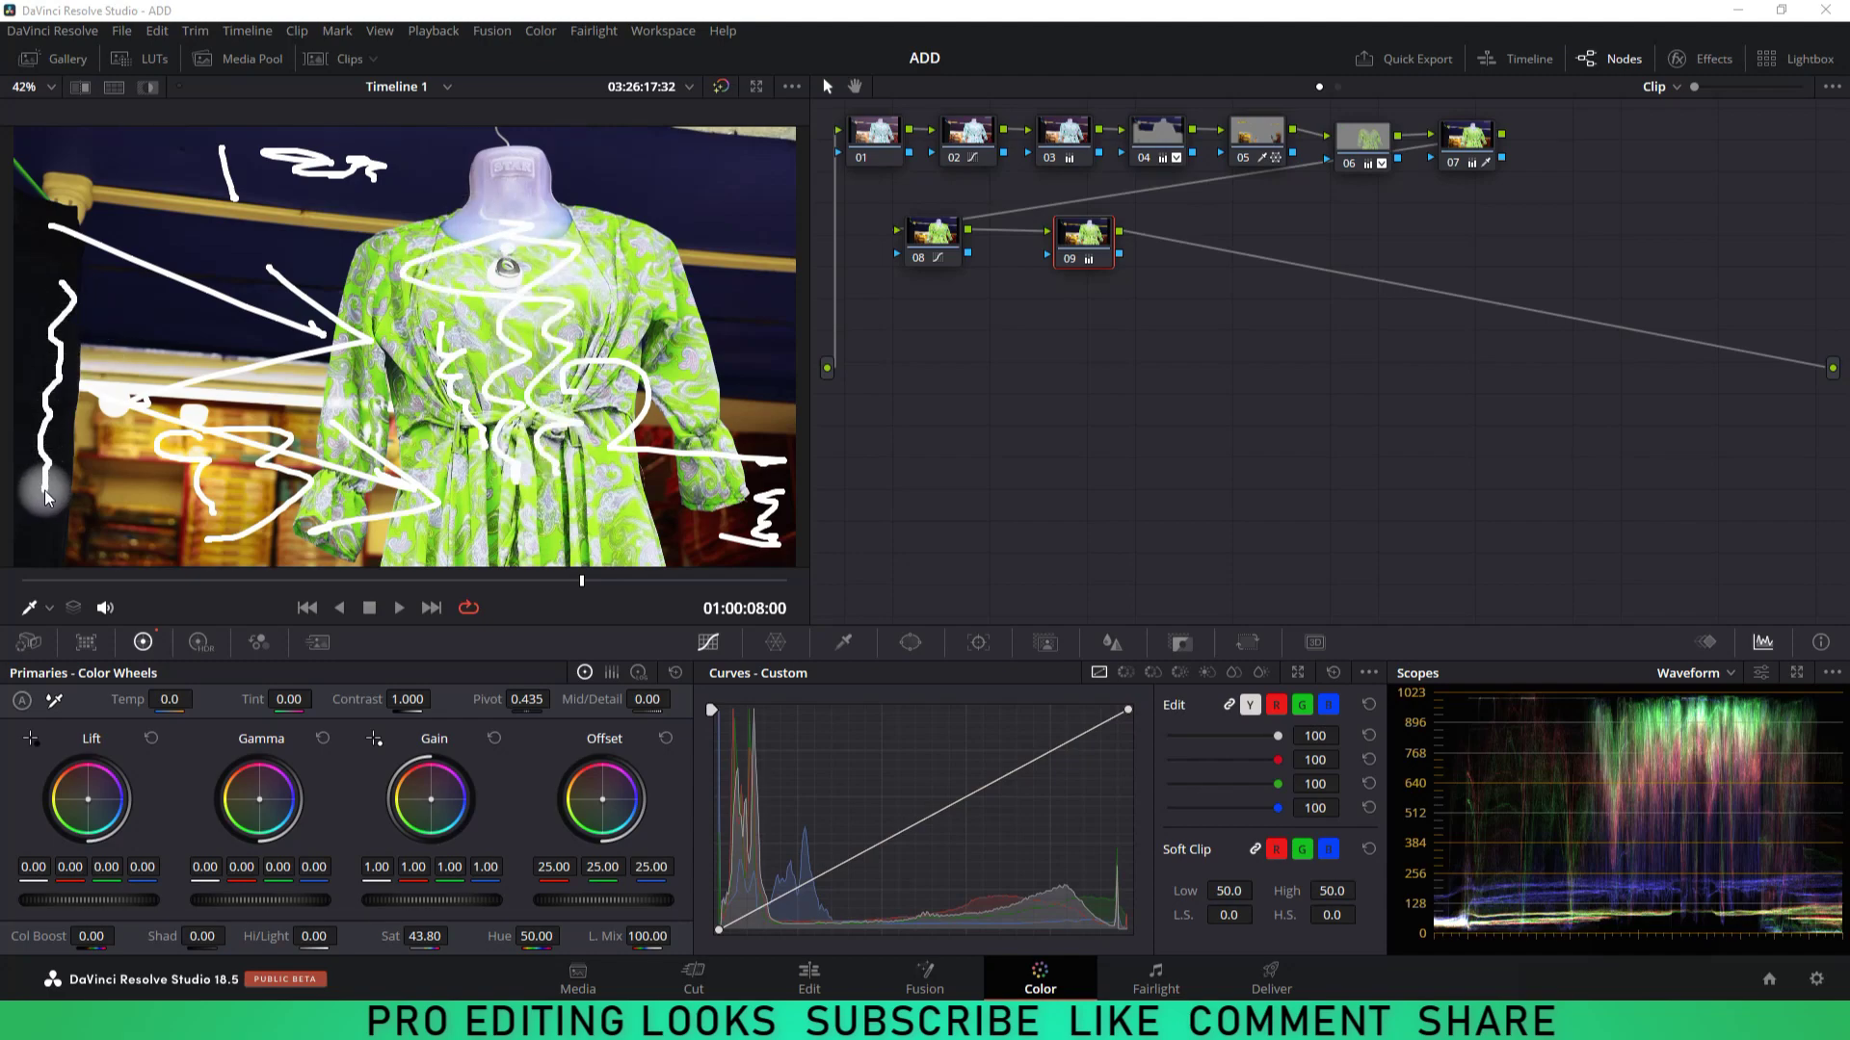
{"action": "left_click_drag", "start_coordinate": [36, 241], "coordinate": [79, 422]}
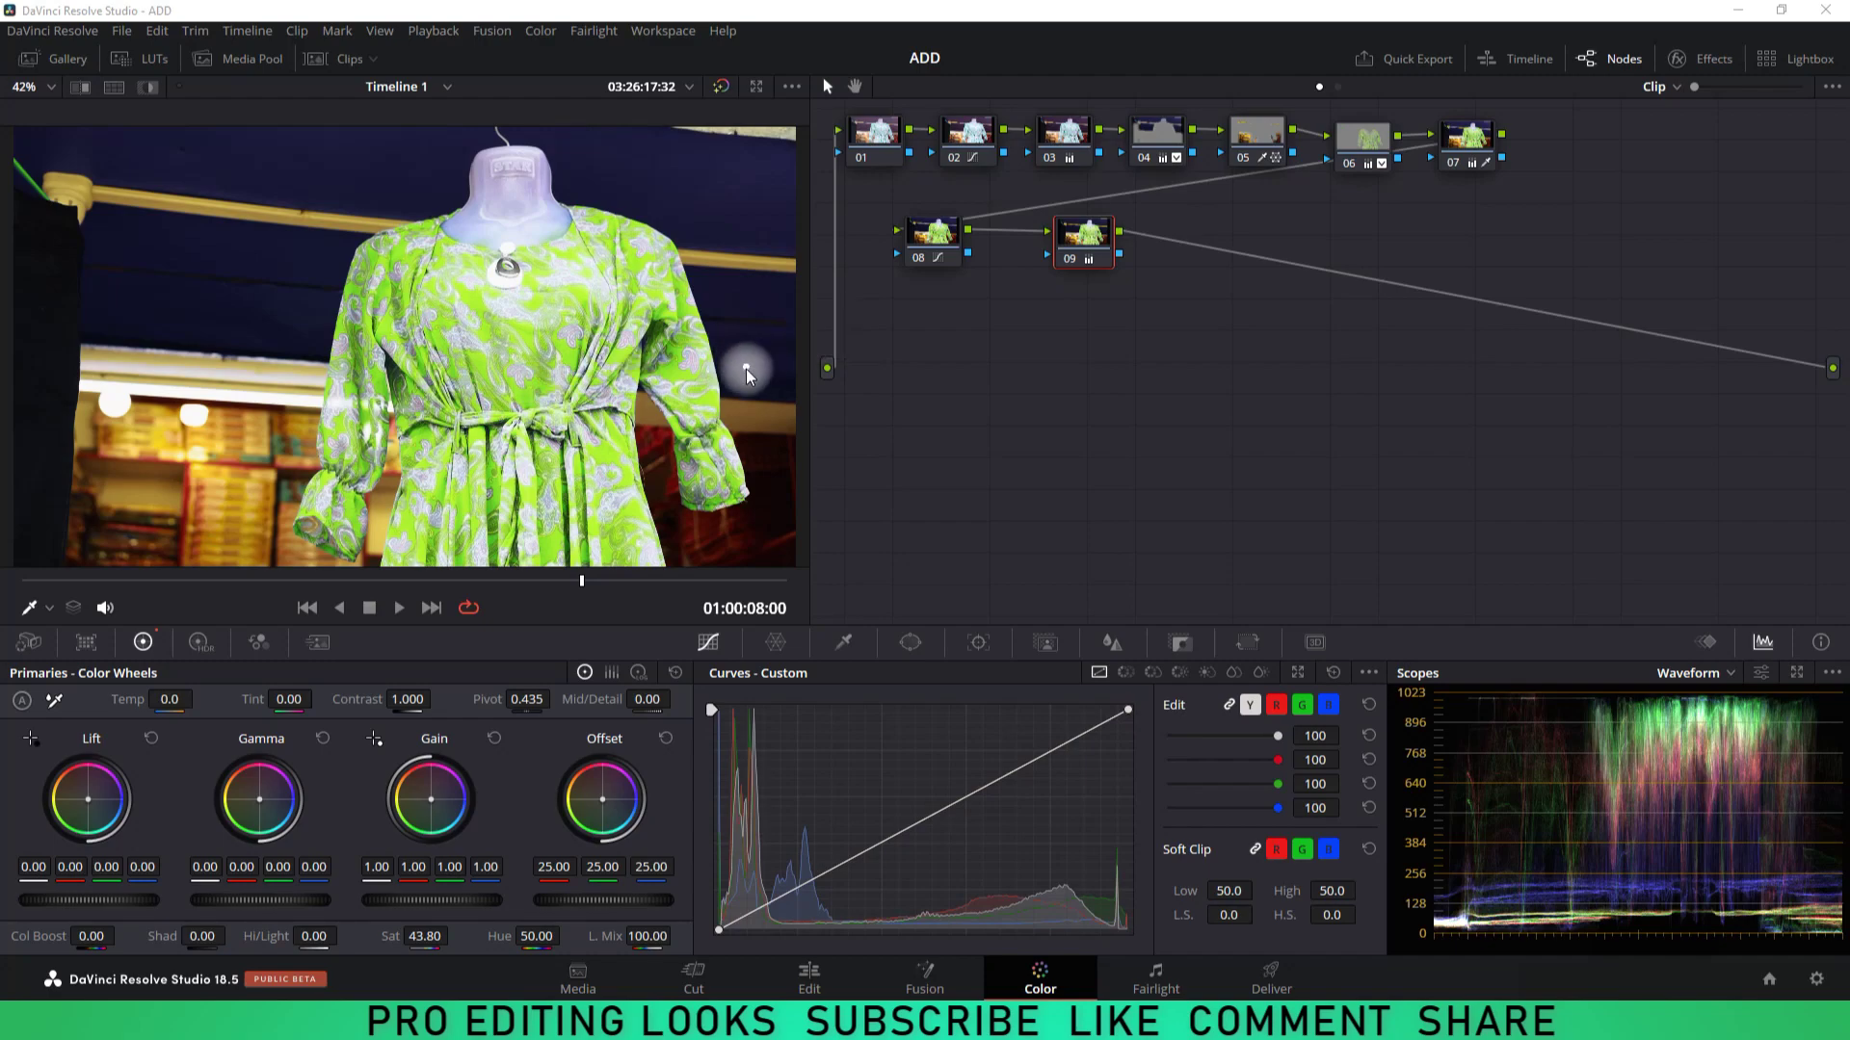
Step: Reset to a single ungraded node and add serial node 02 after it
{"action": "key", "text": "ctrl+Home"}
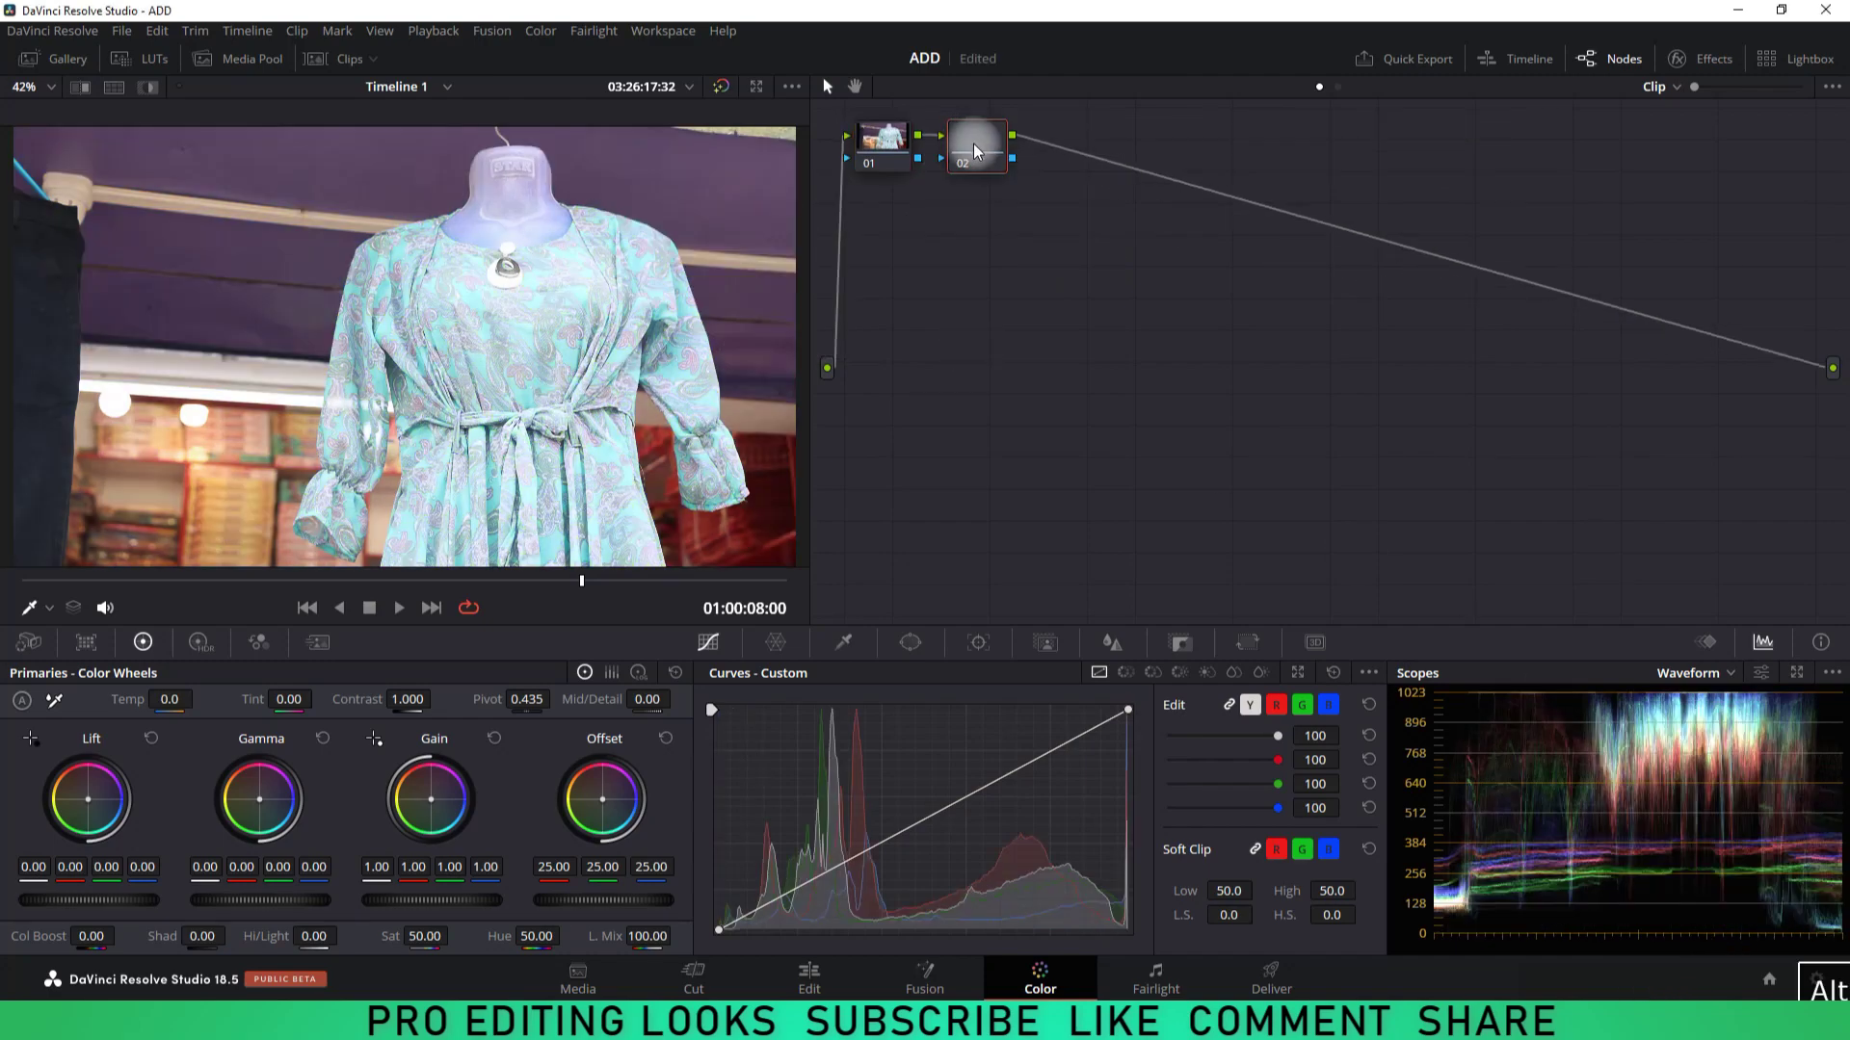
{"action": "key", "text": "alt+s"}
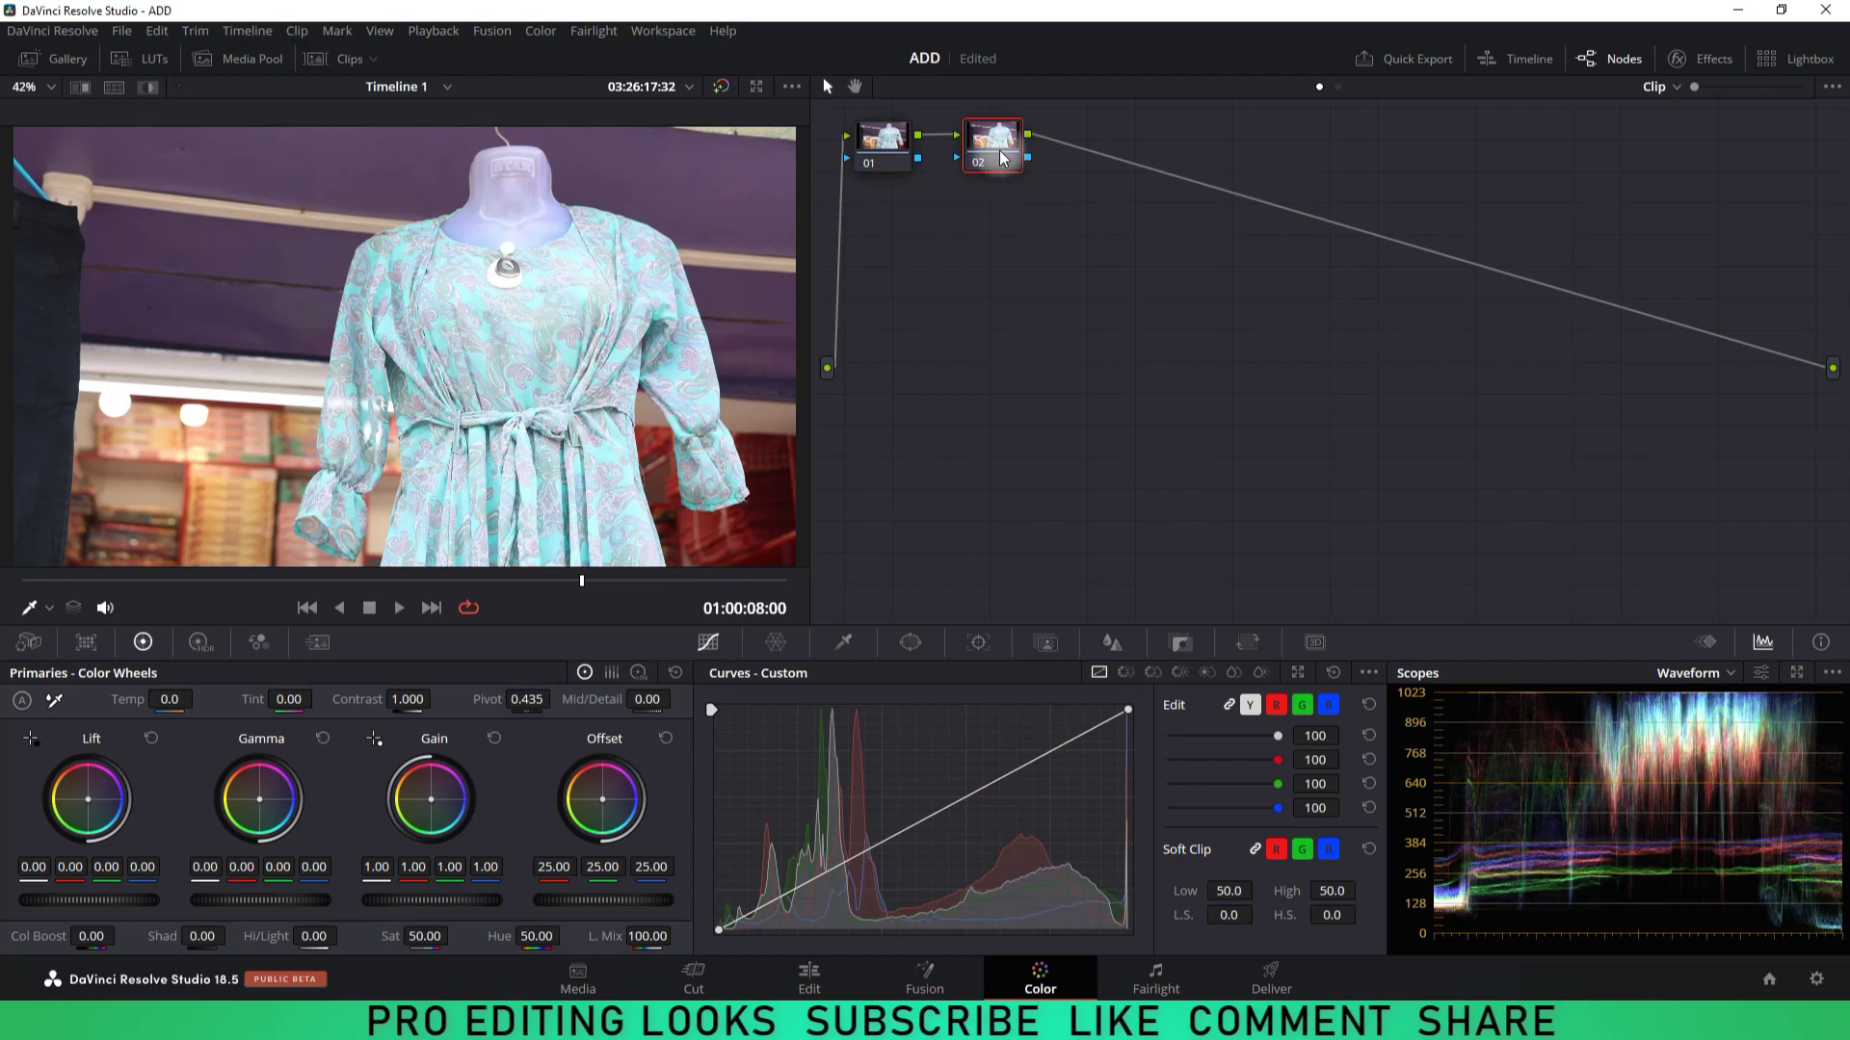
{"action": "left_click_drag", "start_coordinate": [1000, 154], "coordinate": [994, 154]}
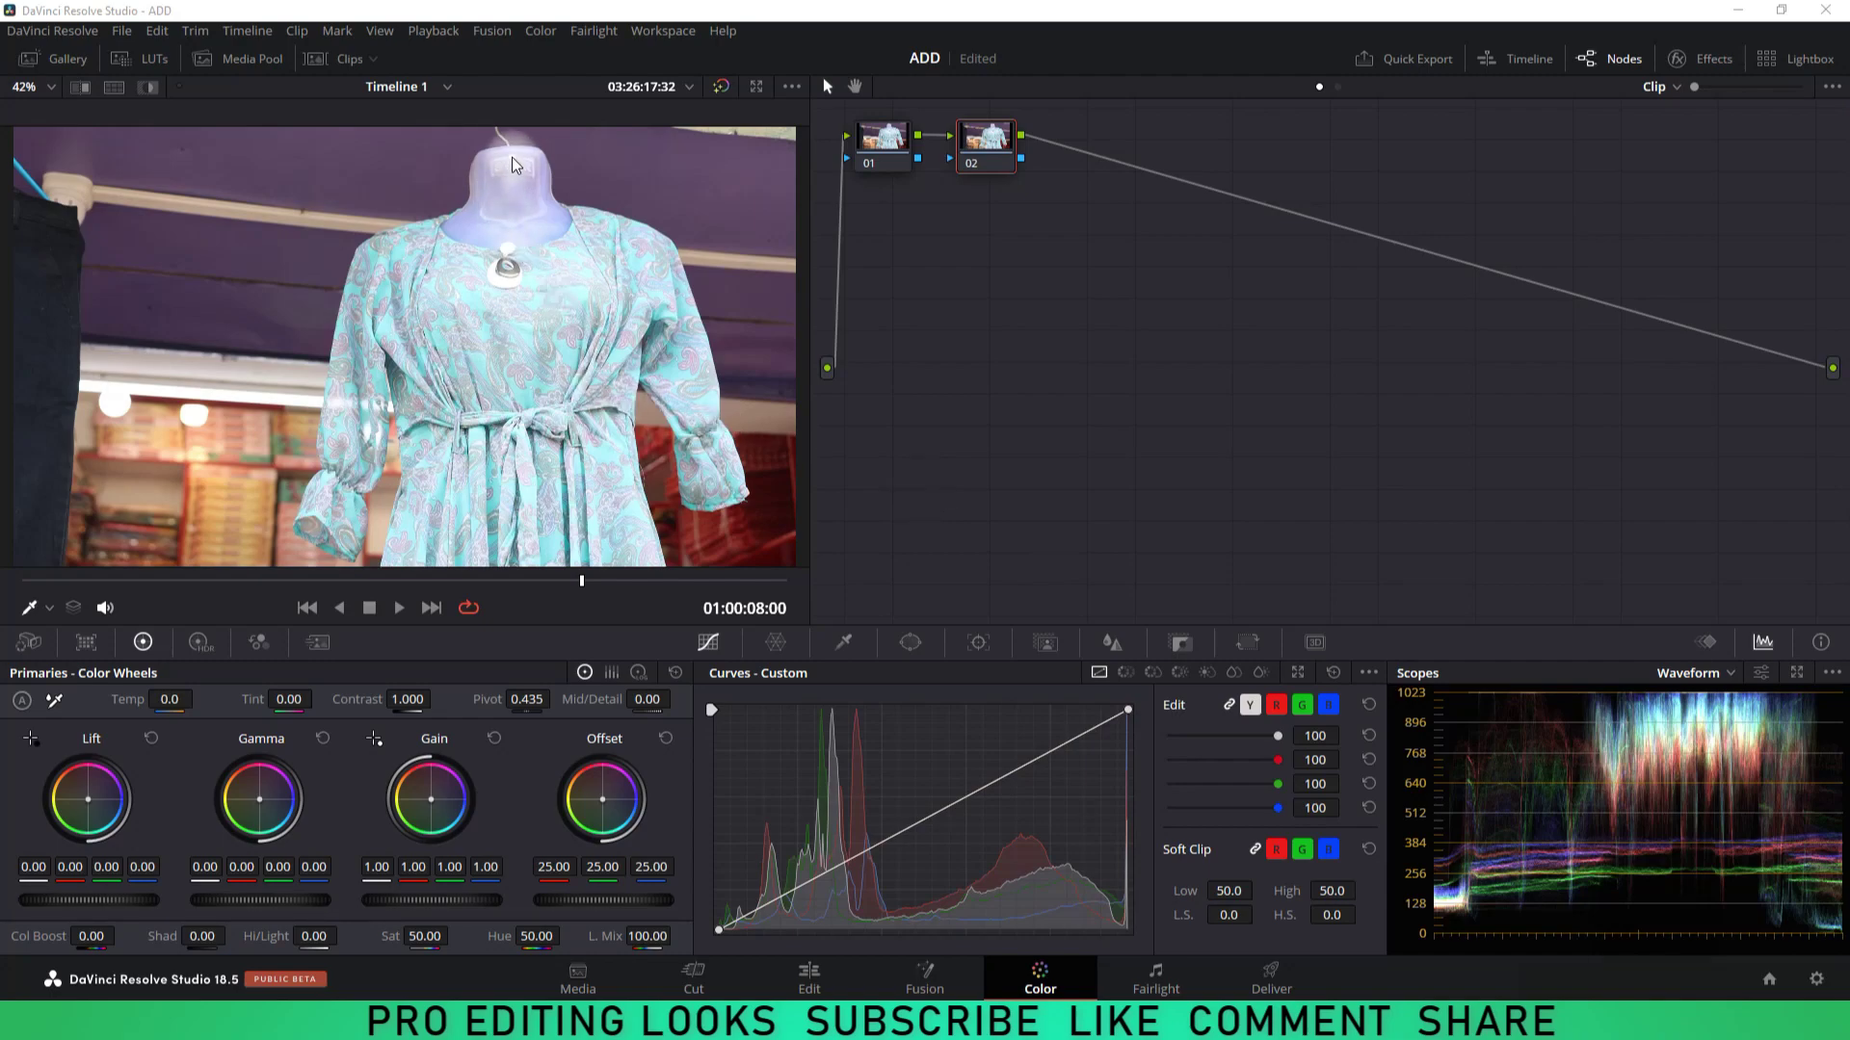
Step: Add a shadow control point on node 02's custom curve and pull it slightly down
{"action": "left_click_drag", "start_coordinate": [518, 355], "coordinate": [534, 493]}
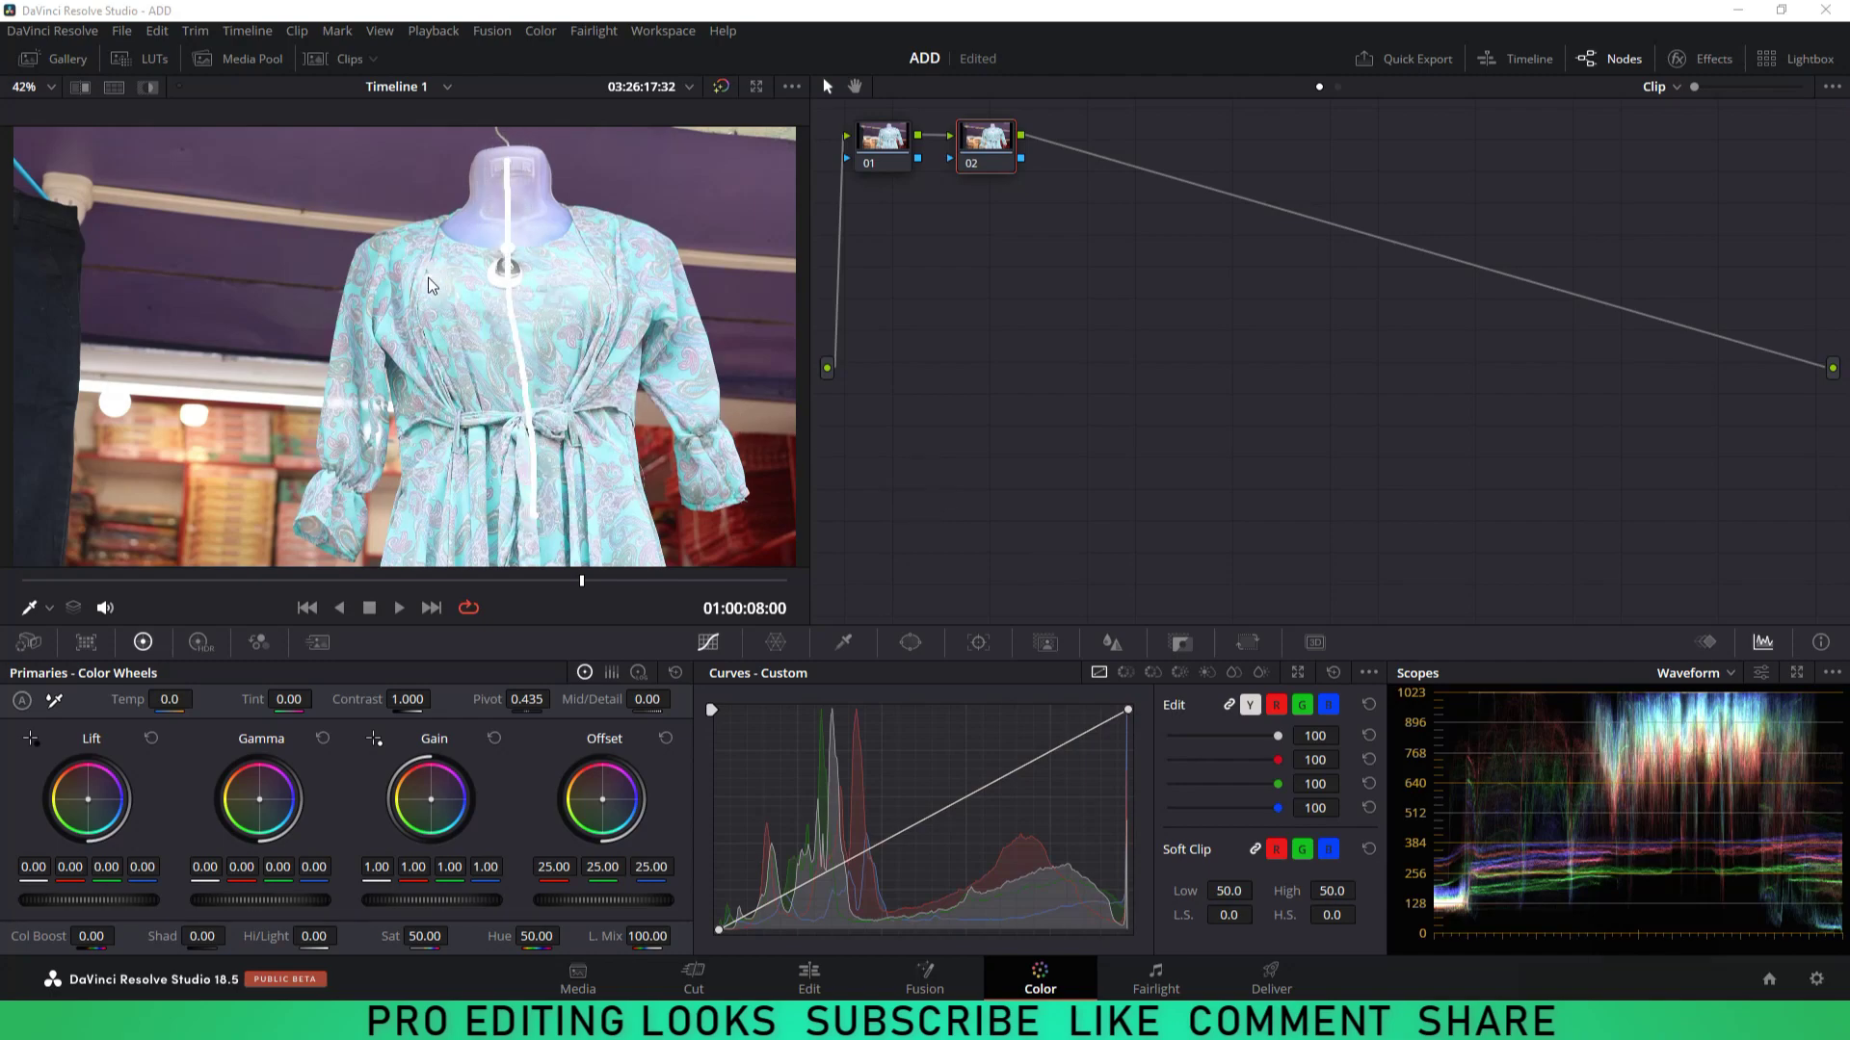
{"action": "left_click_drag", "start_coordinate": [428, 284], "coordinate": [638, 309]}
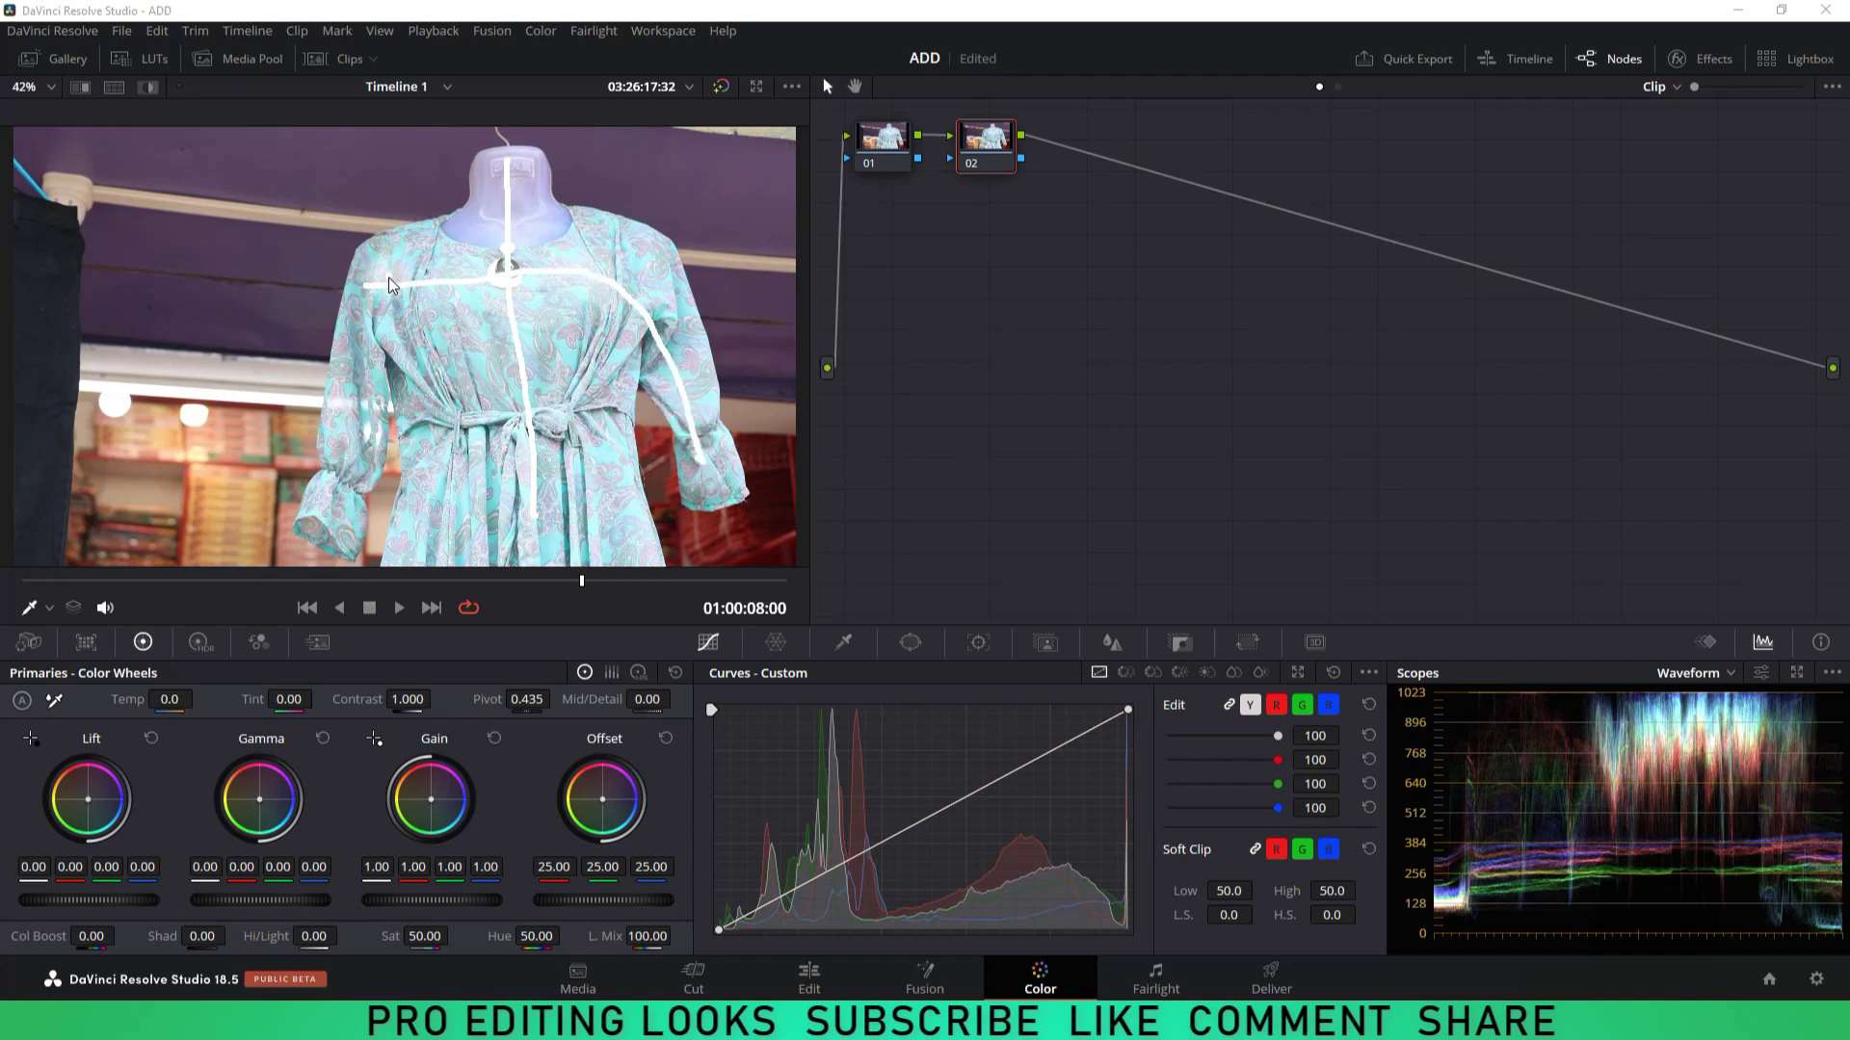
{"action": "left_click_drag", "start_coordinate": [520, 374], "coordinate": [575, 494]}
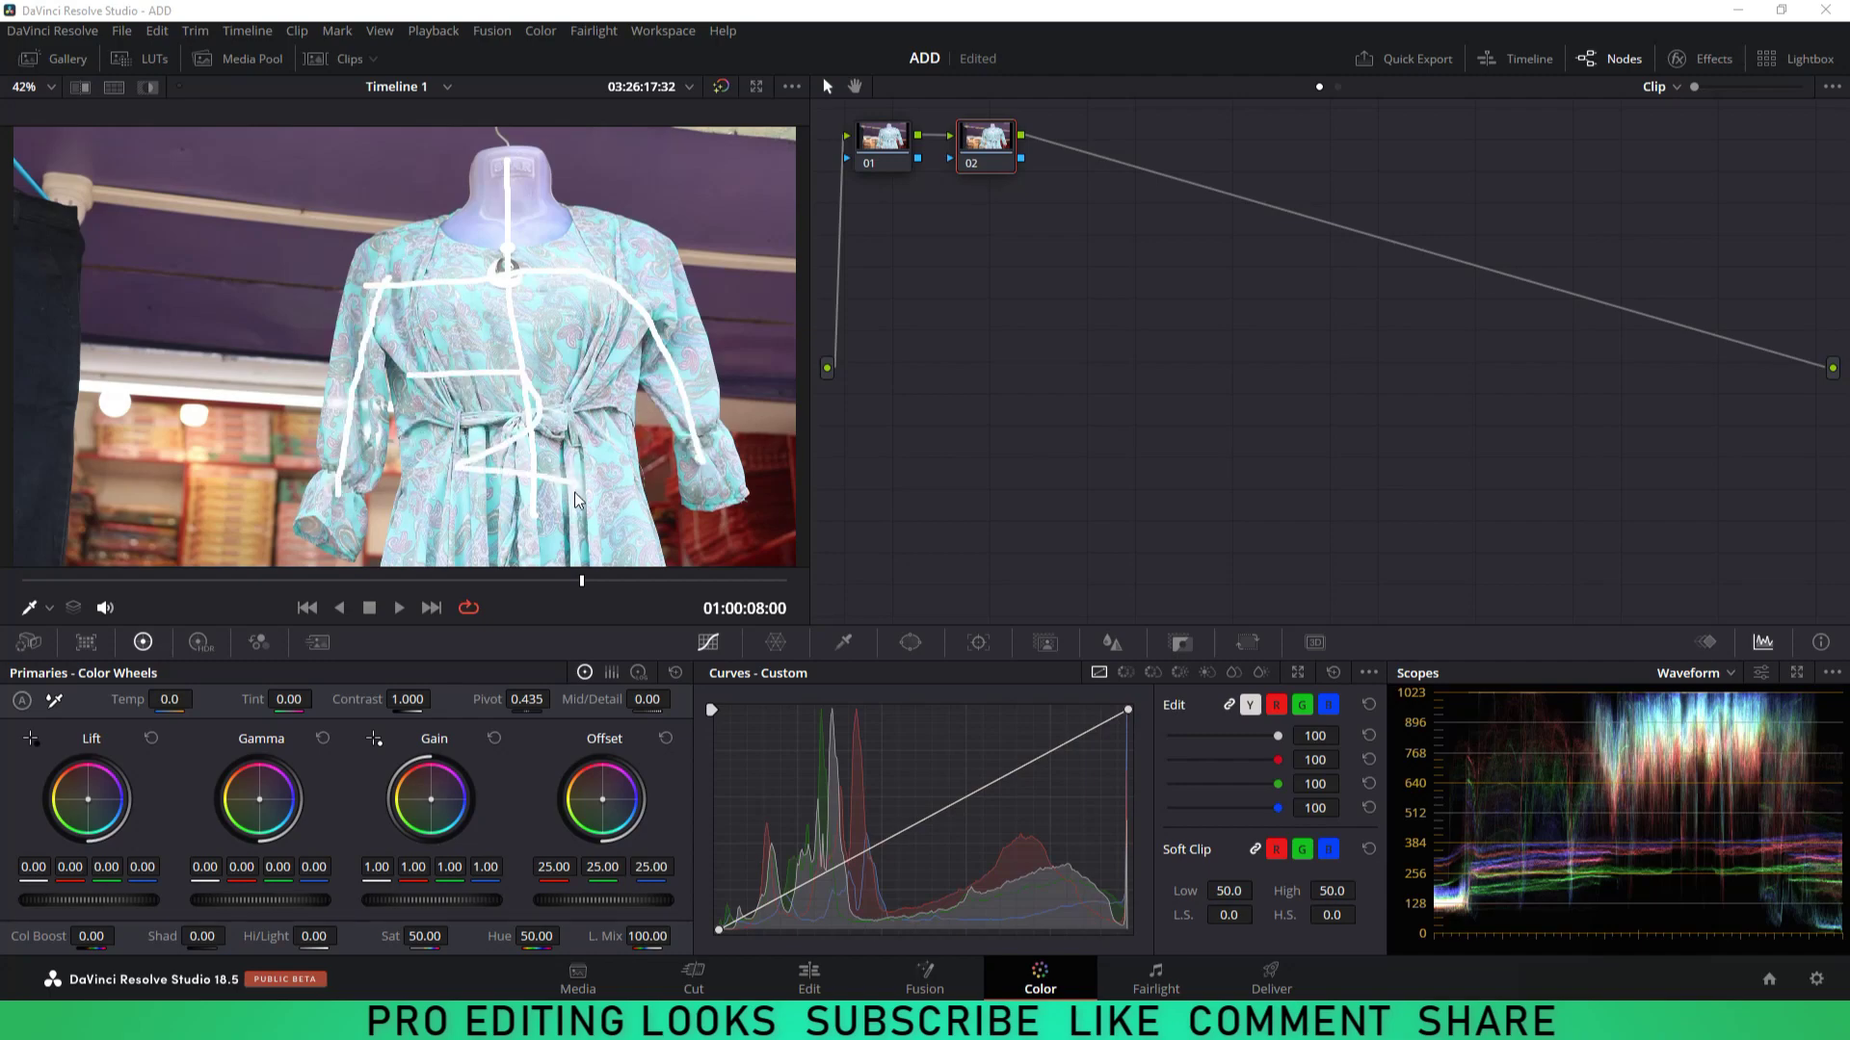
{"action": "mouse_move", "coordinate": [571, 314]}
{"action": "left_mouse_down"}
{"action": "mouse_move", "coordinate": [493, 472]}
{"action": "mouse_move", "coordinate": [580, 309]}
{"action": "mouse_move", "coordinate": [428, 266]}
{"action": "left_mouse_up"}
{"action": "left_click_drag", "start_coordinate": [611, 262], "coordinate": [717, 386]}
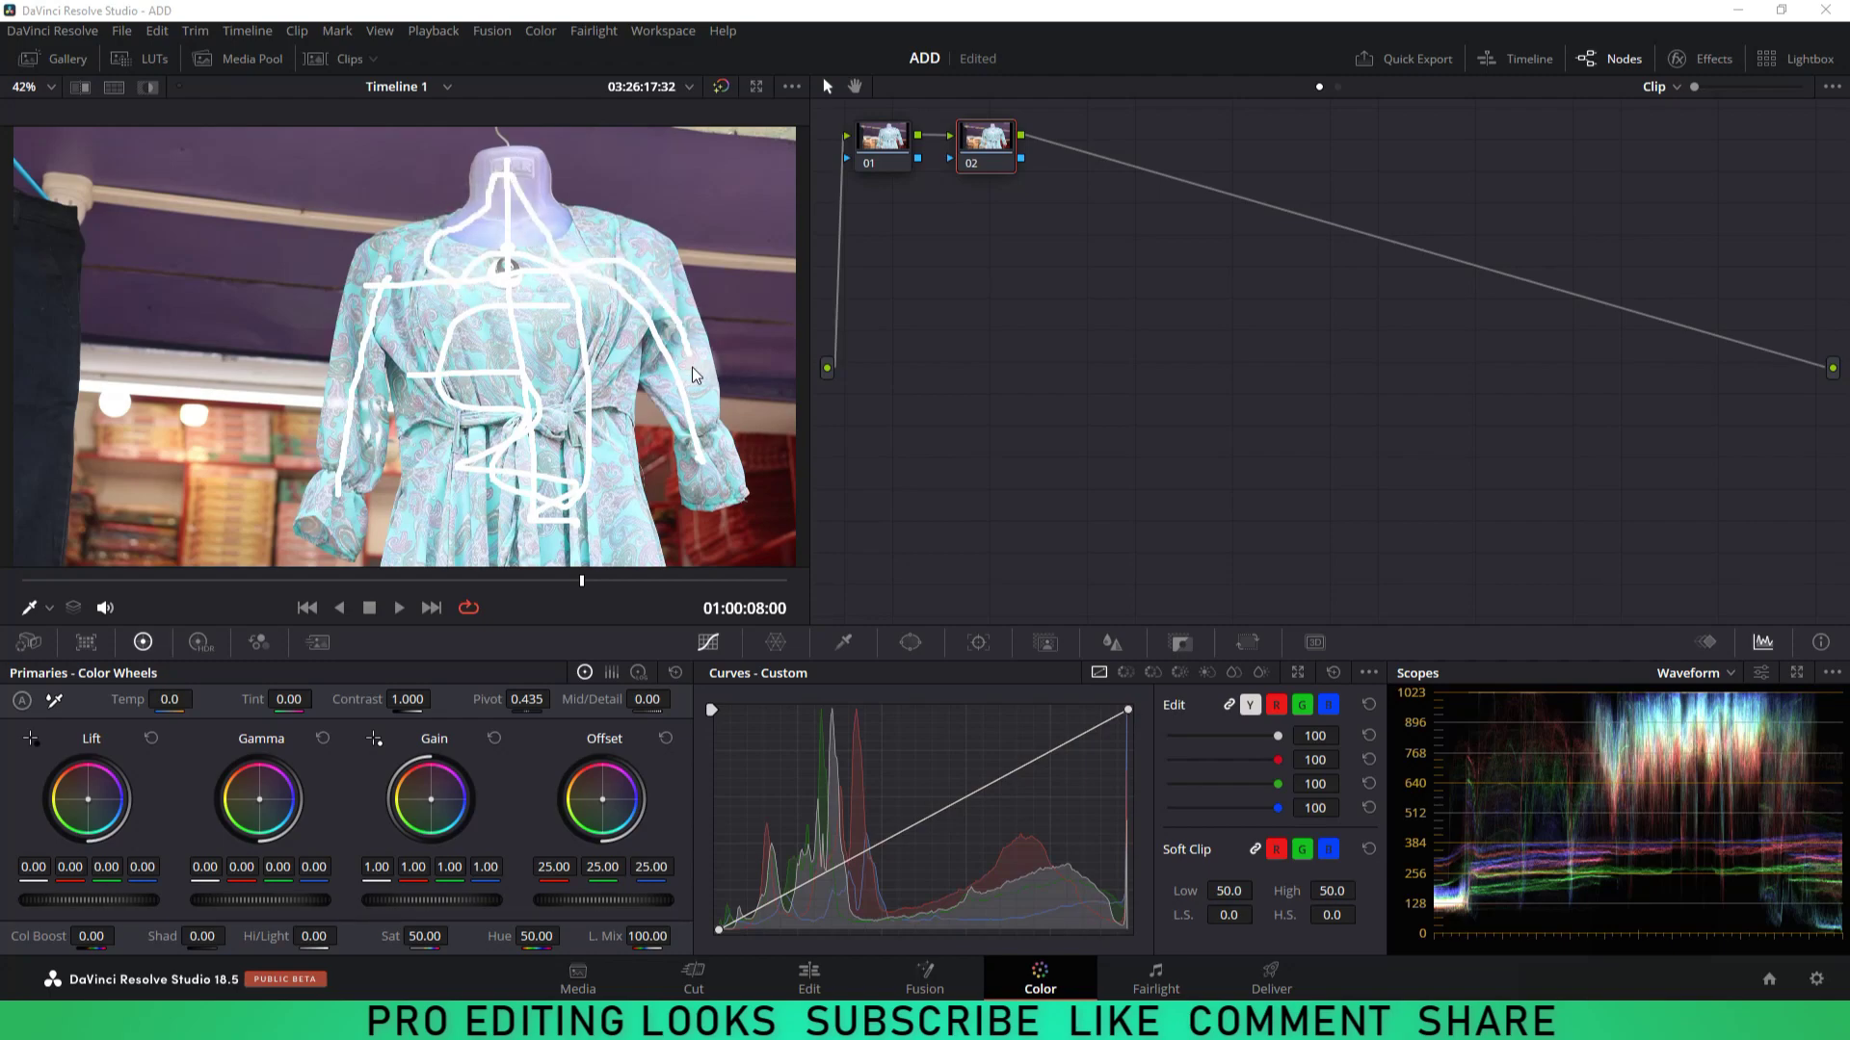
{"action": "left_click", "coordinate": [790, 907]}
{"action": "left_click_drag", "start_coordinate": [790, 908], "coordinate": [785, 911]}
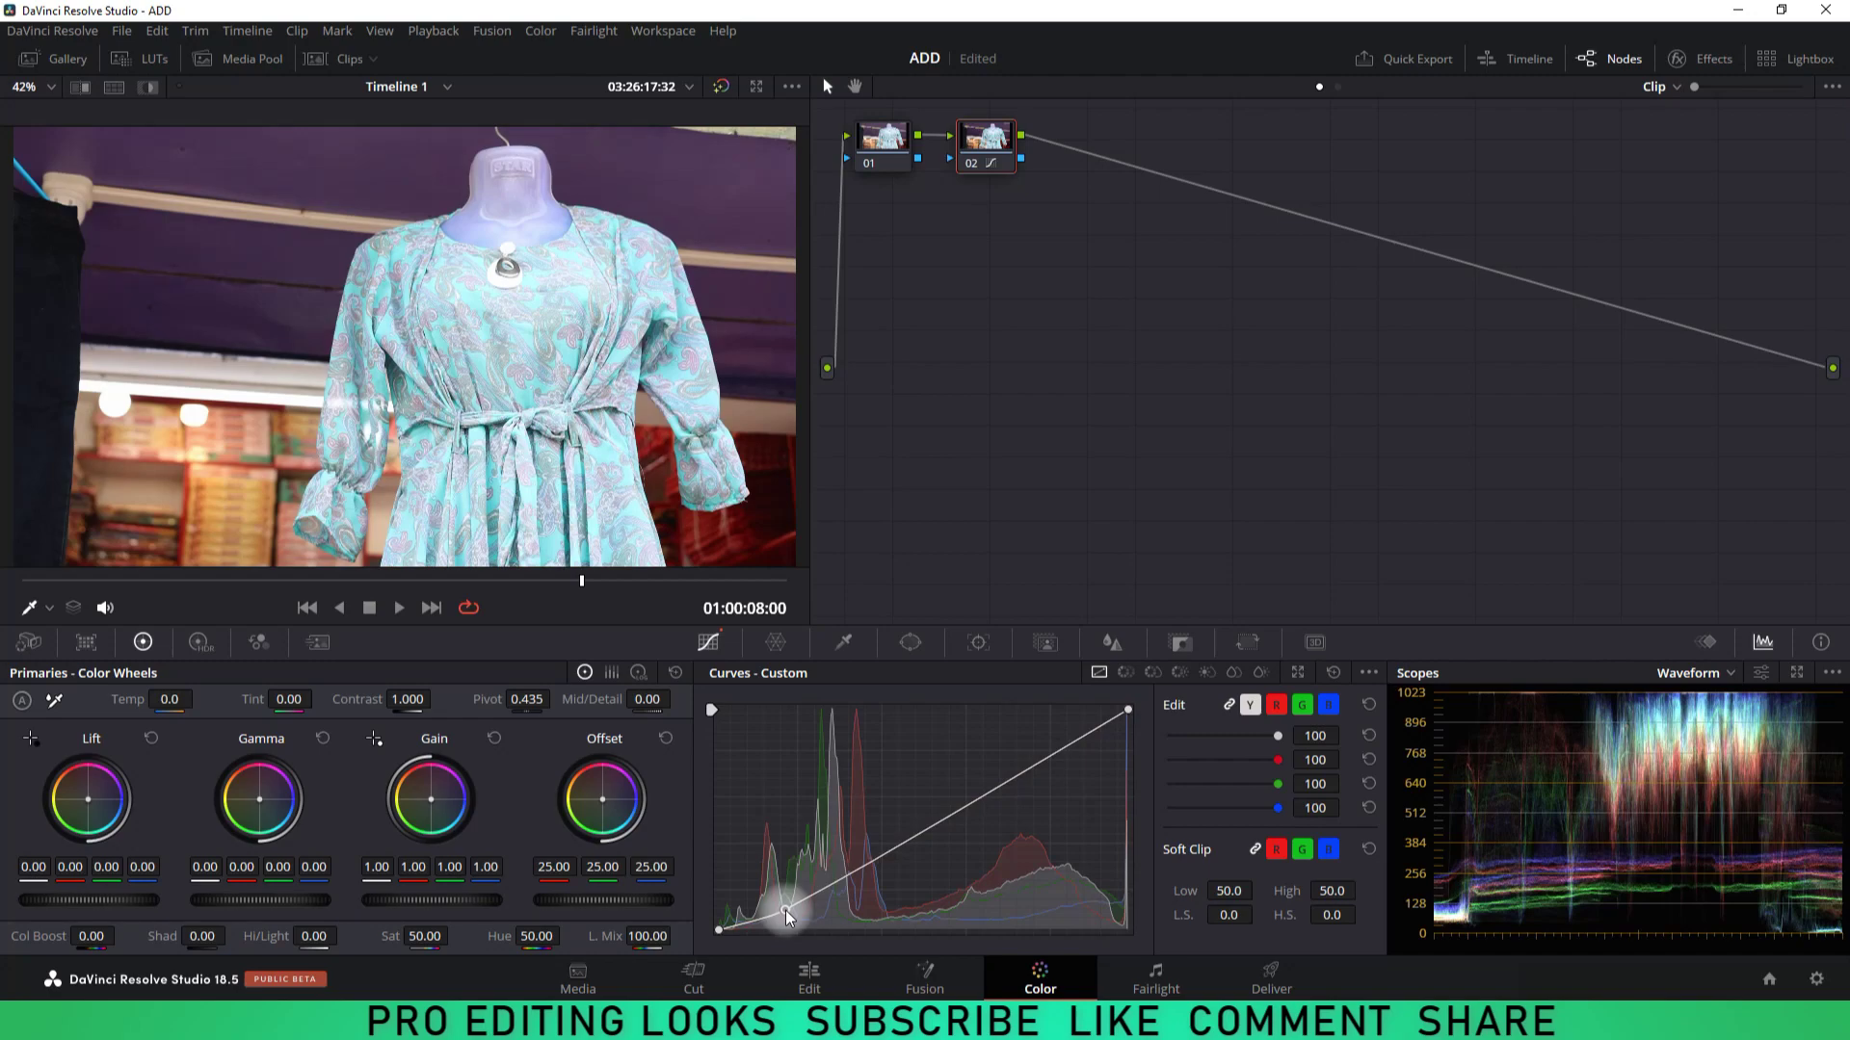
Step: Add three more points along node 02's luma curve, forming a four-point S-curve
{"action": "left_click_drag", "start_coordinate": [855, 880], "coordinate": [864, 878]}
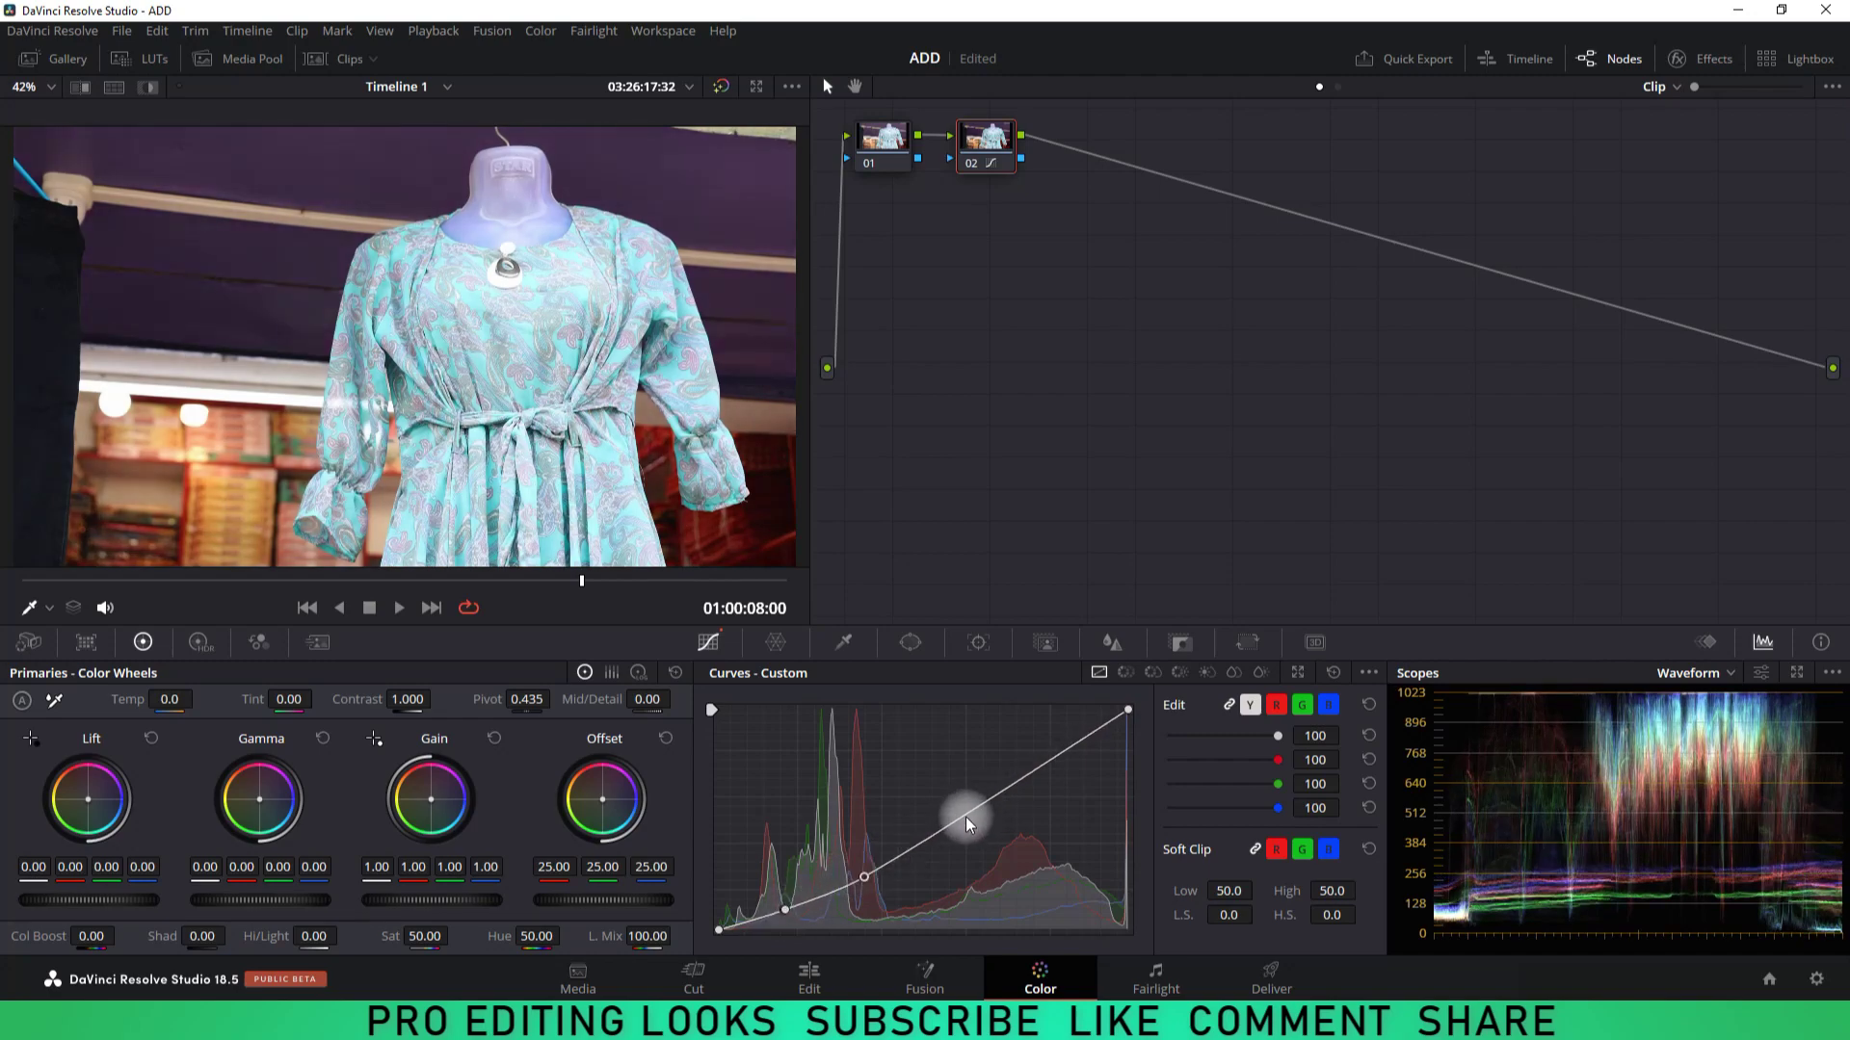
{"action": "left_click_drag", "start_coordinate": [967, 818], "coordinate": [973, 817]}
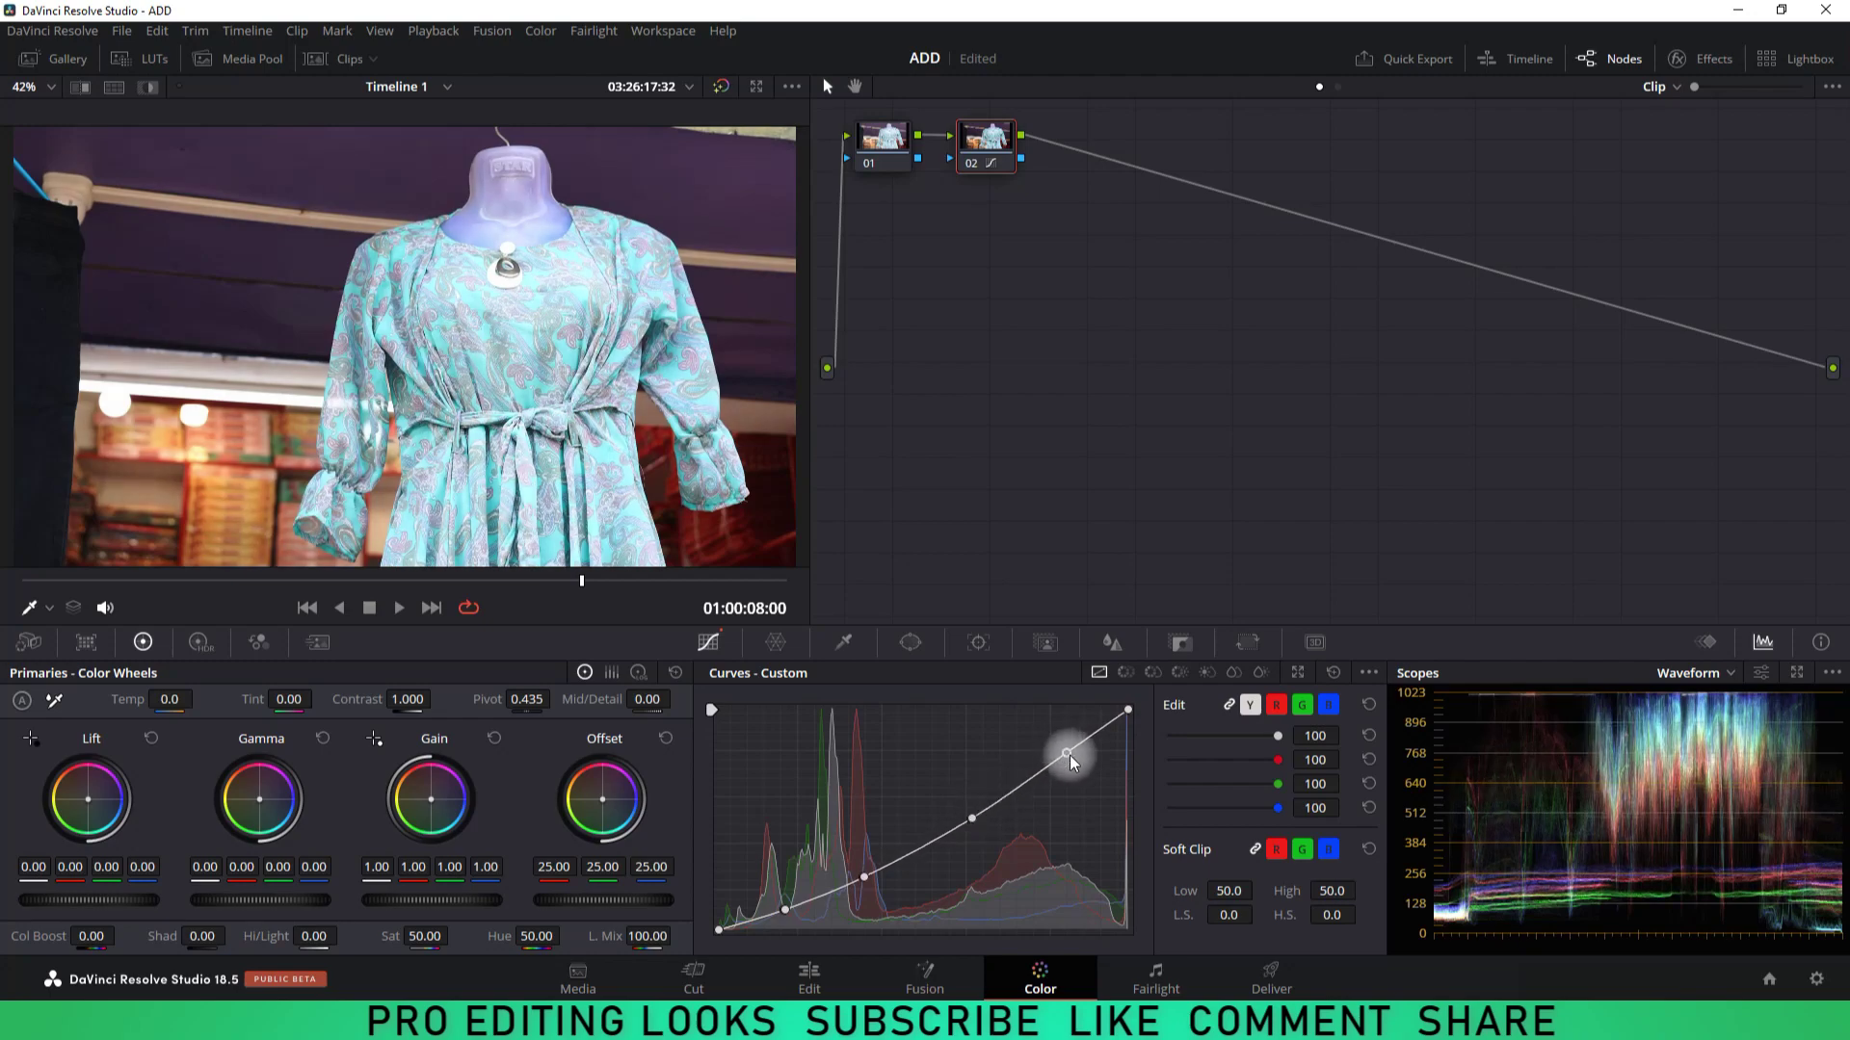
{"action": "left_click", "coordinate": [1069, 755]}
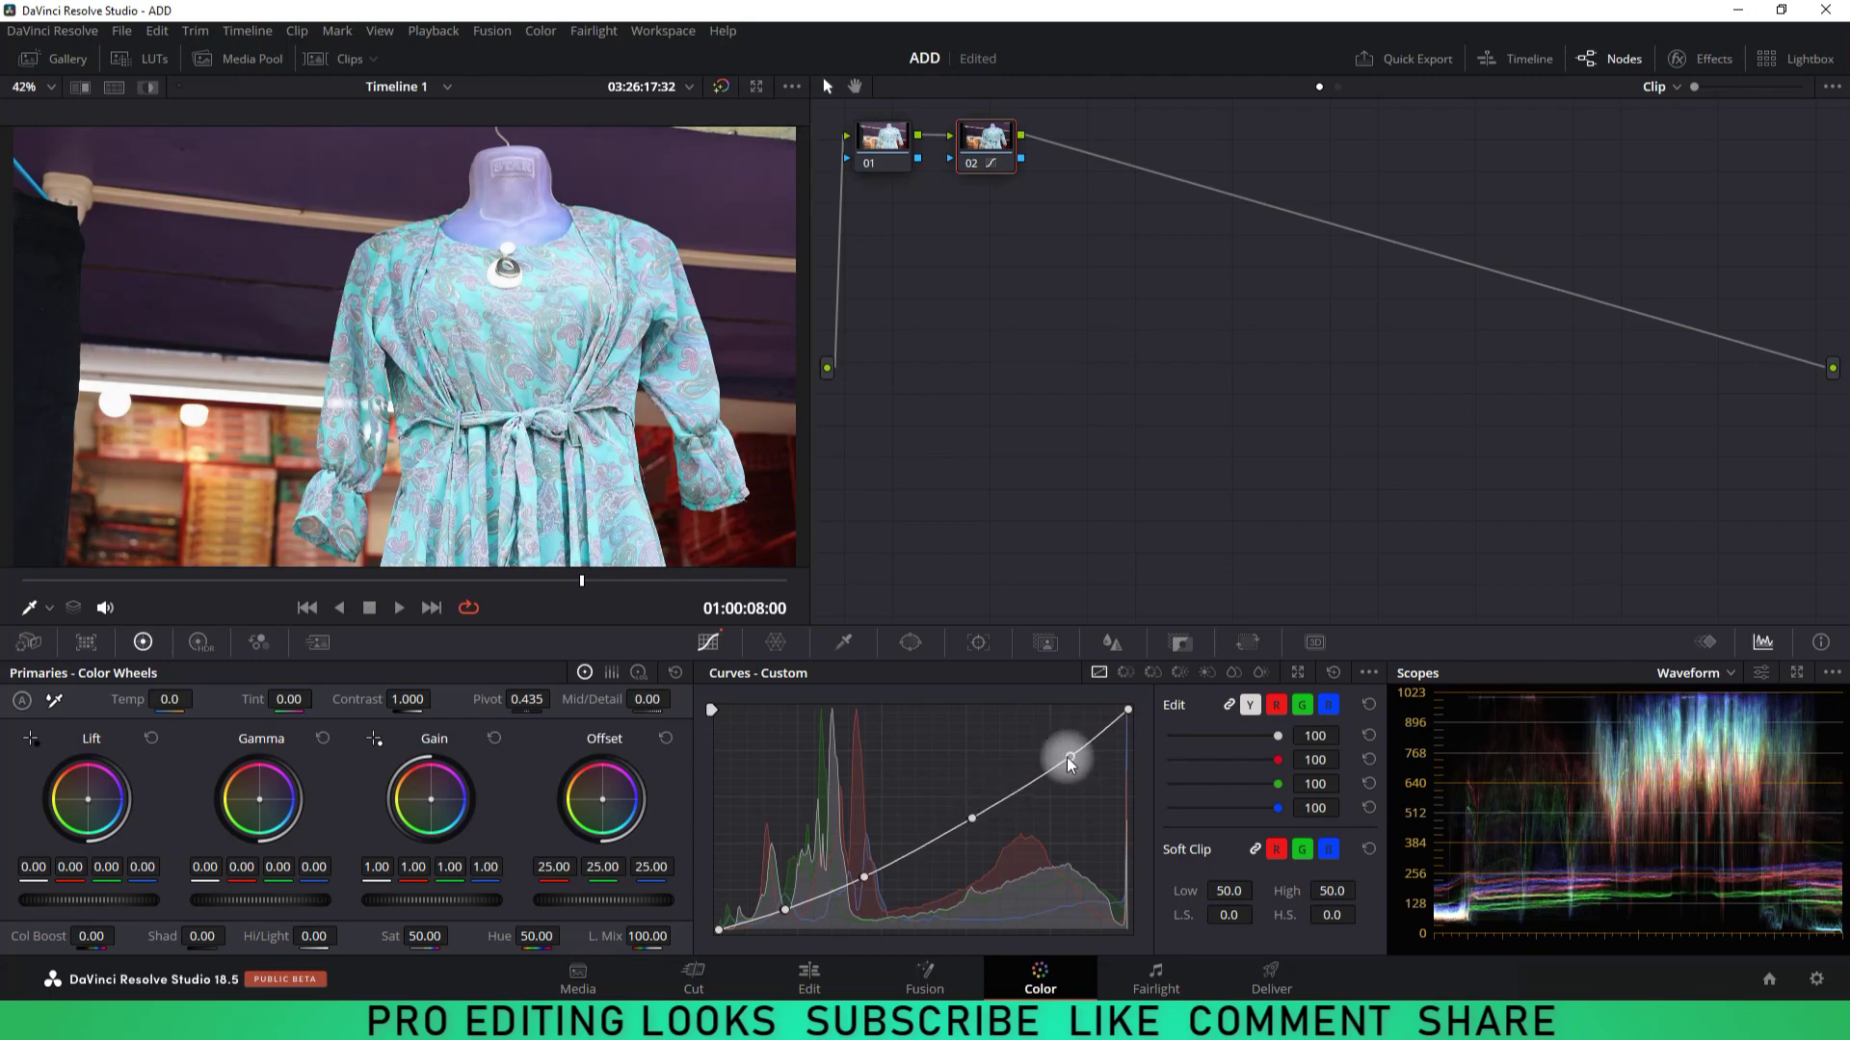
{"action": "left_click_drag", "start_coordinate": [1067, 757], "coordinate": [1064, 761]}
Step: Toggle the grade bypass off and on twice to compare with the ungraded clip
{"action": "left_click", "coordinate": [721, 87]}
{"action": "left_click", "coordinate": [721, 87]}
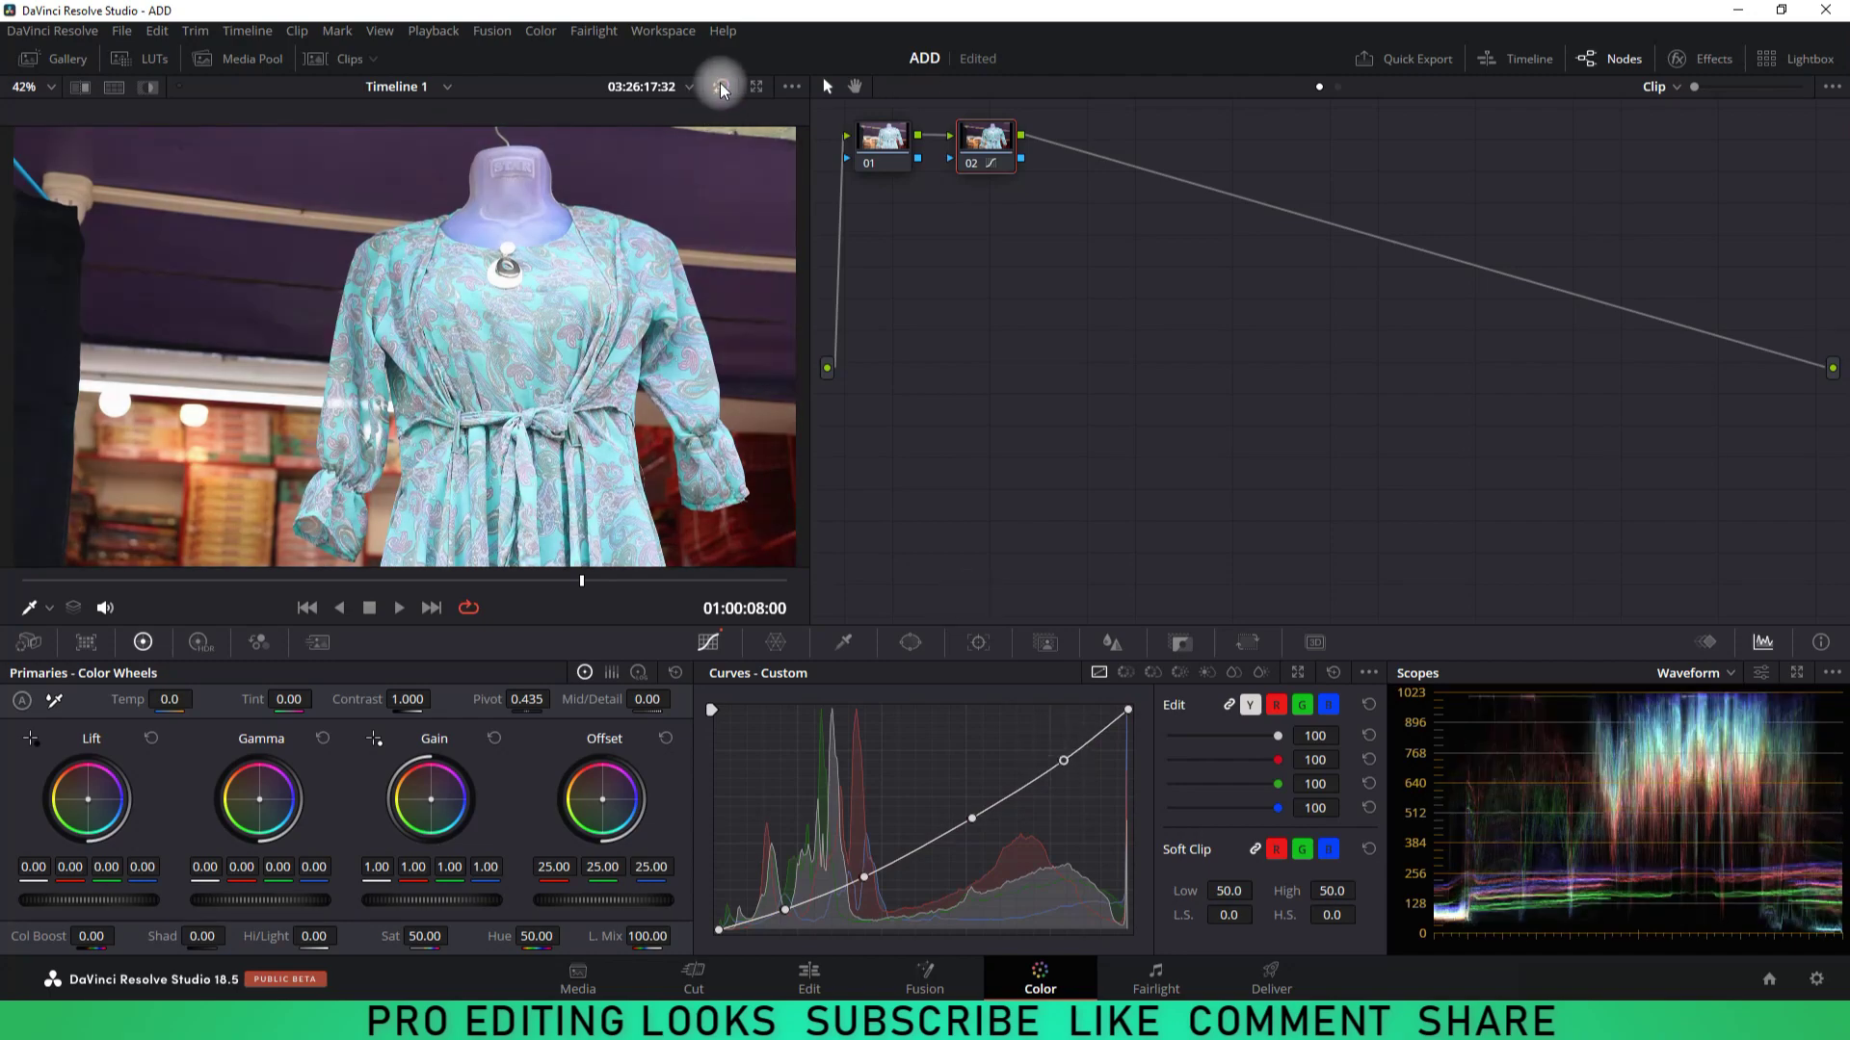
{"action": "left_click", "coordinate": [721, 87]}
{"action": "left_click", "coordinate": [722, 87]}
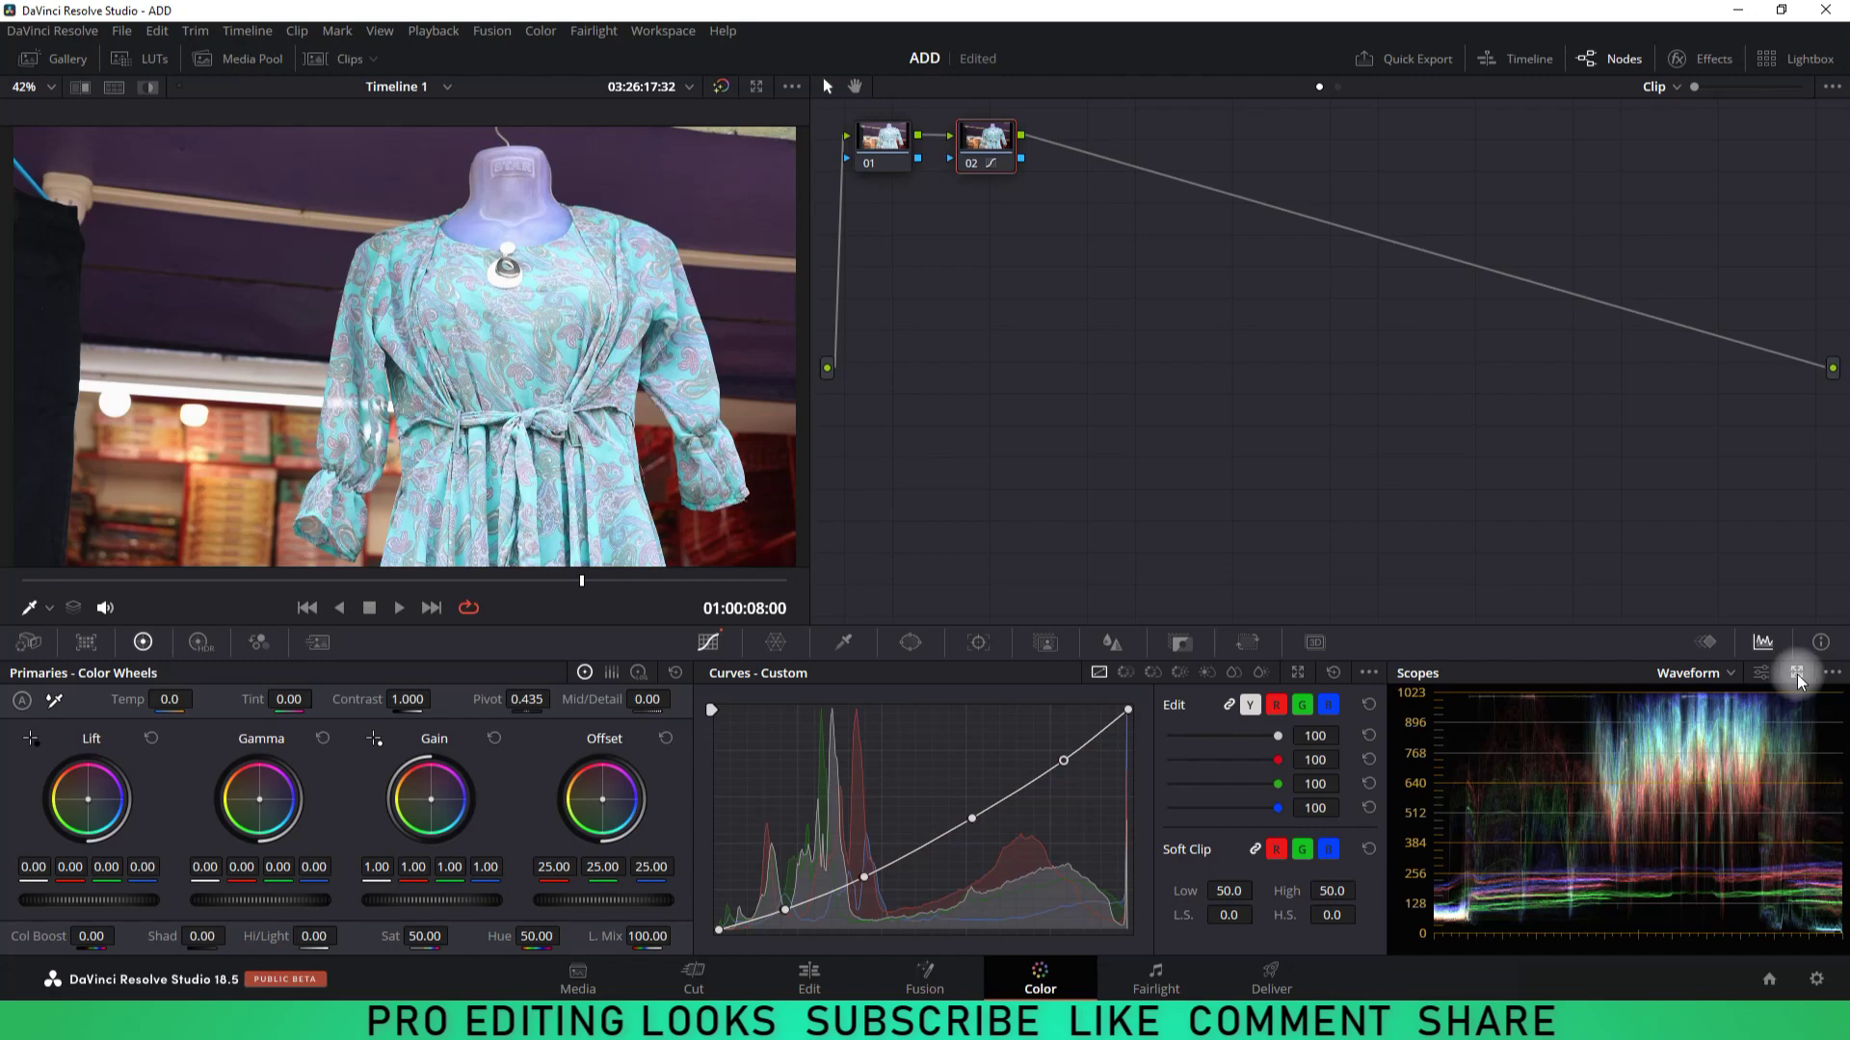
Step: Float and reposition the waveform/parade scopes window, then add serial node 03 after node 02
{"action": "key", "text": "ctrl+shift+w"}
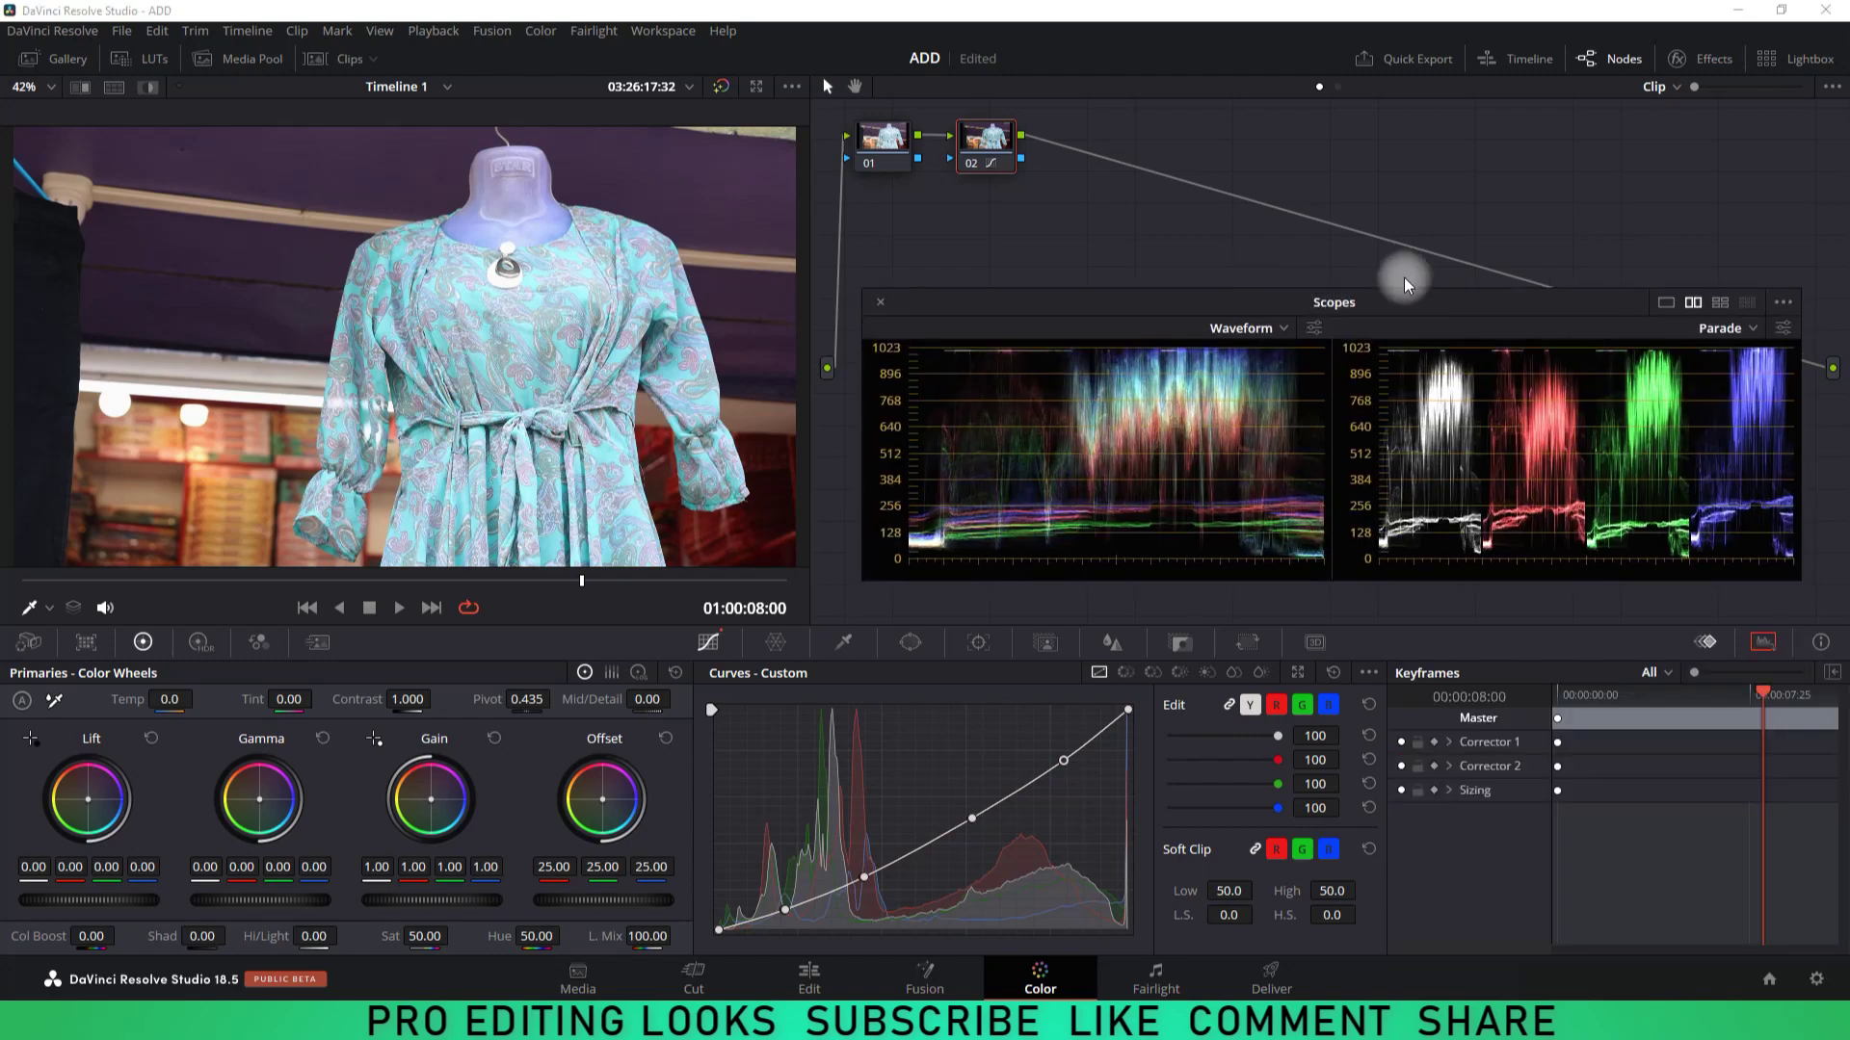
{"action": "left_click_drag", "start_coordinate": [1406, 263], "coordinate": [1411, 270]}
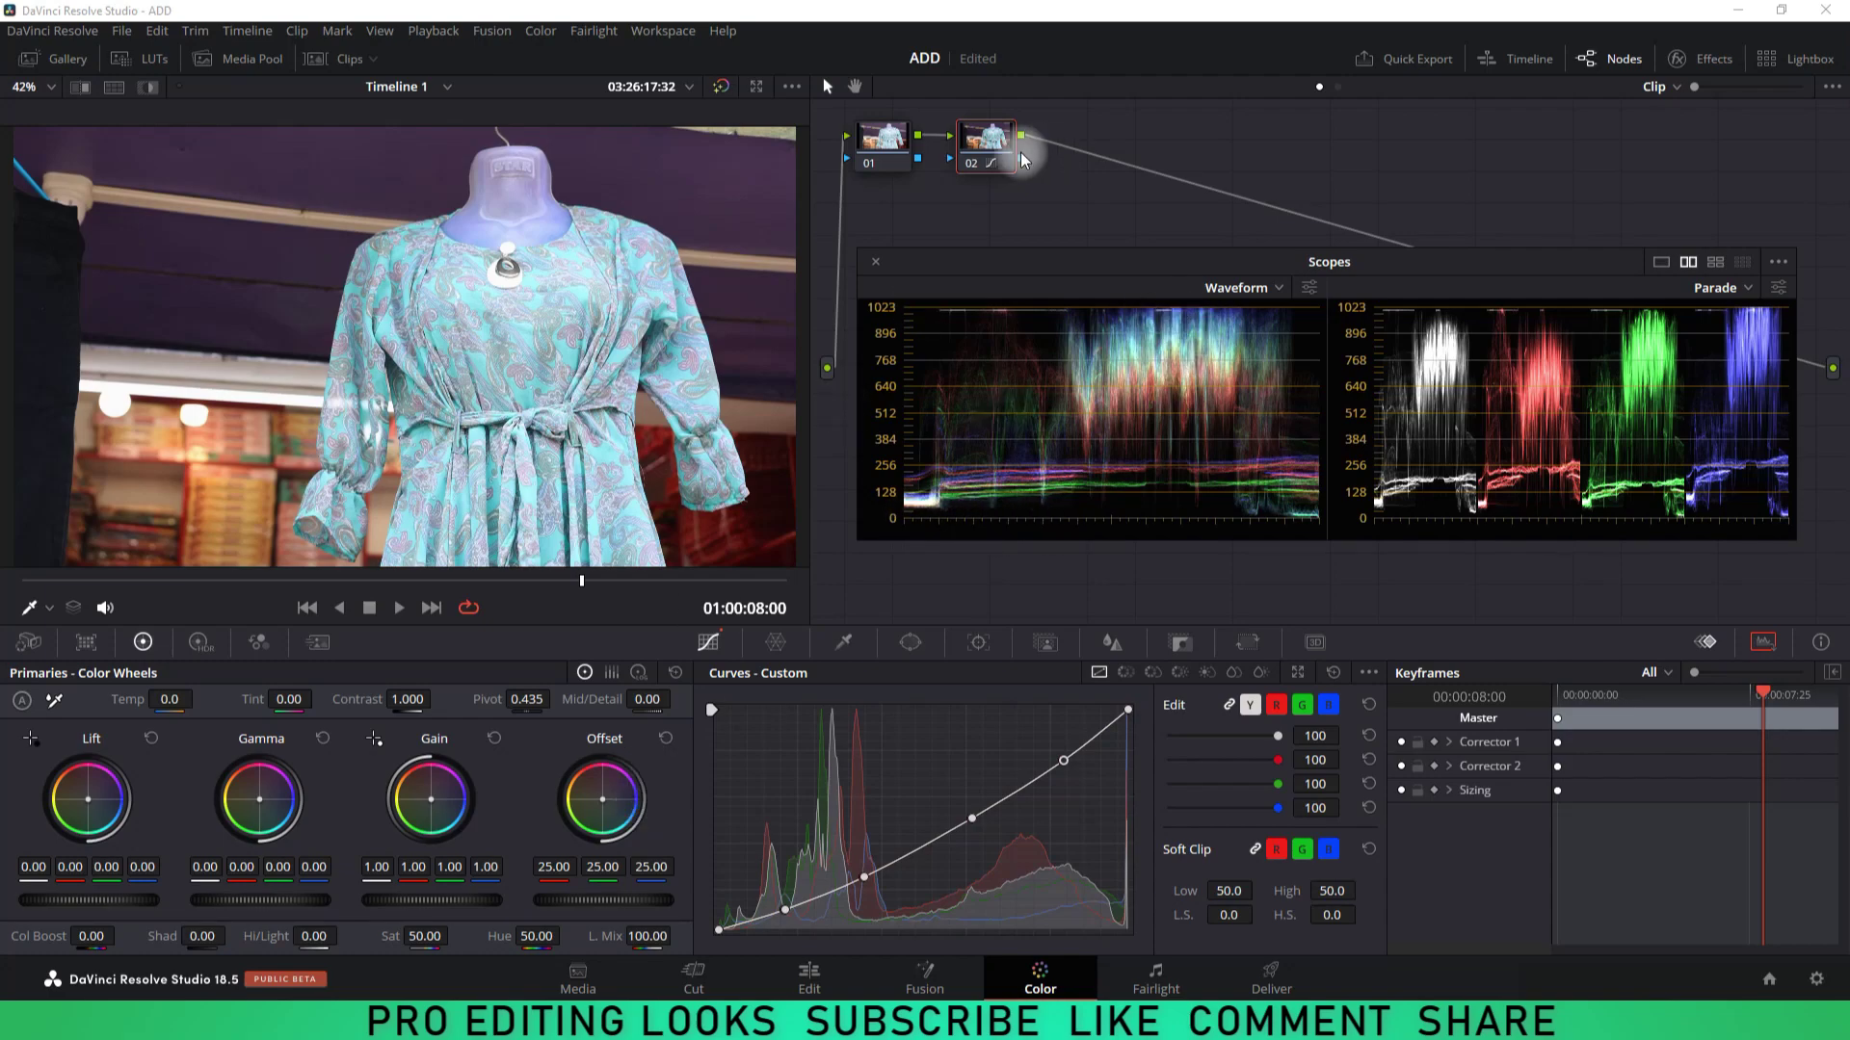
{"action": "key", "text": "alt+s"}
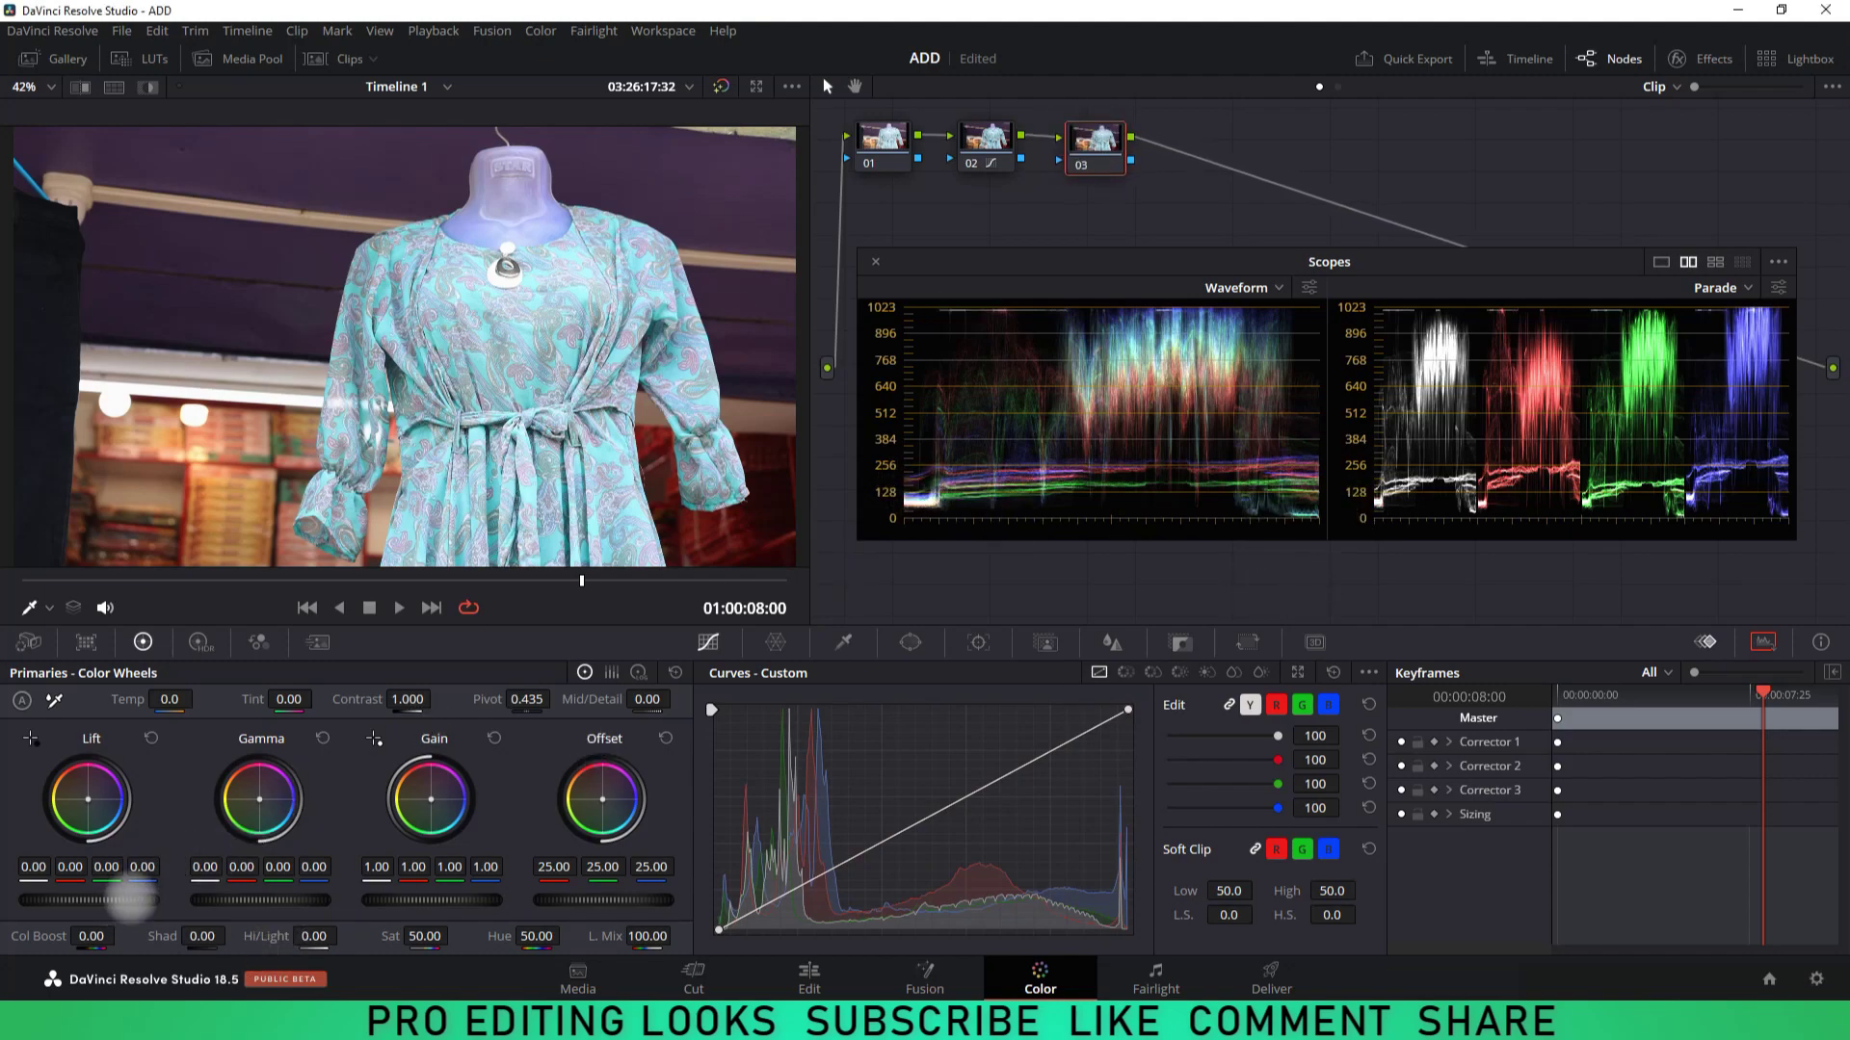
Step: On node 03, lower shadows and gain to 0.95, set contrast 1.094, saturation 53.60, four-up scopes
{"action": "left_click_drag", "start_coordinate": [128, 901], "coordinate": [97, 901]}
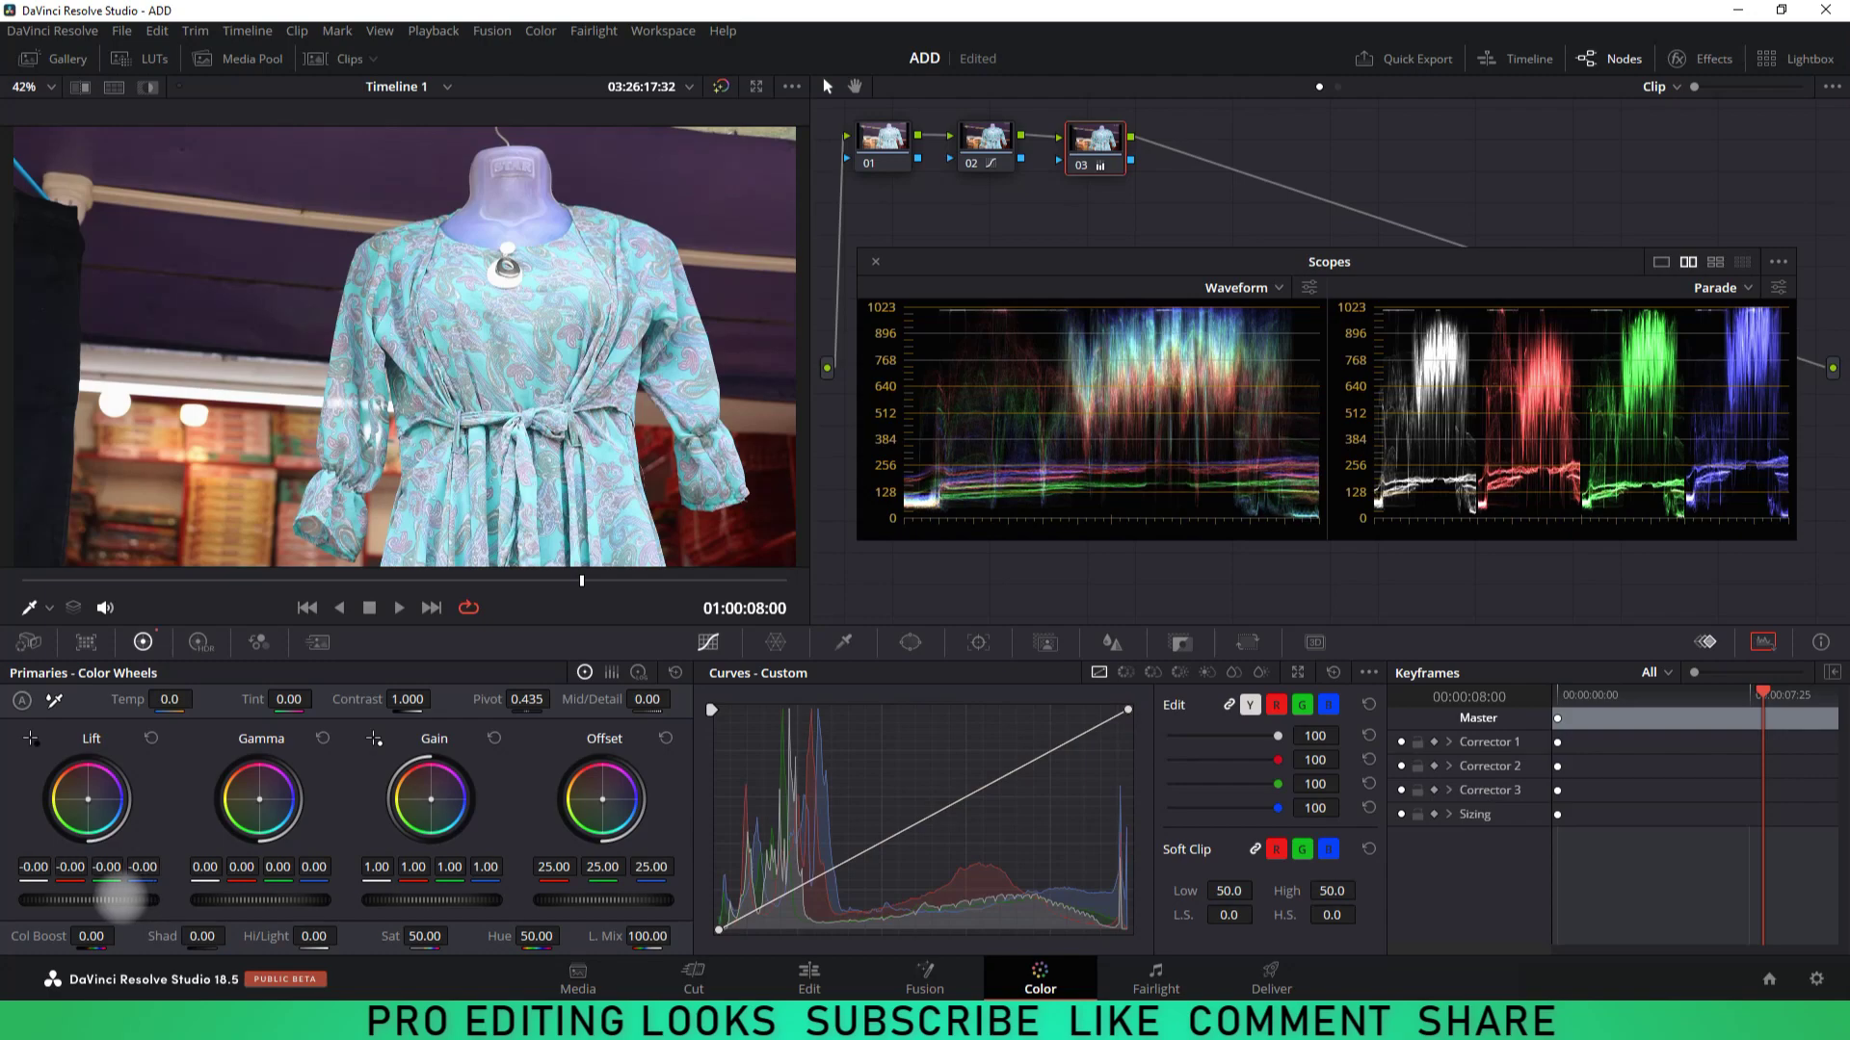
{"action": "mouse_move", "coordinate": [482, 900]}
{"action": "left_mouse_down"}
{"action": "mouse_move", "coordinate": [421, 903]}
{"action": "mouse_move", "coordinate": [448, 905]}
{"action": "left_mouse_up"}
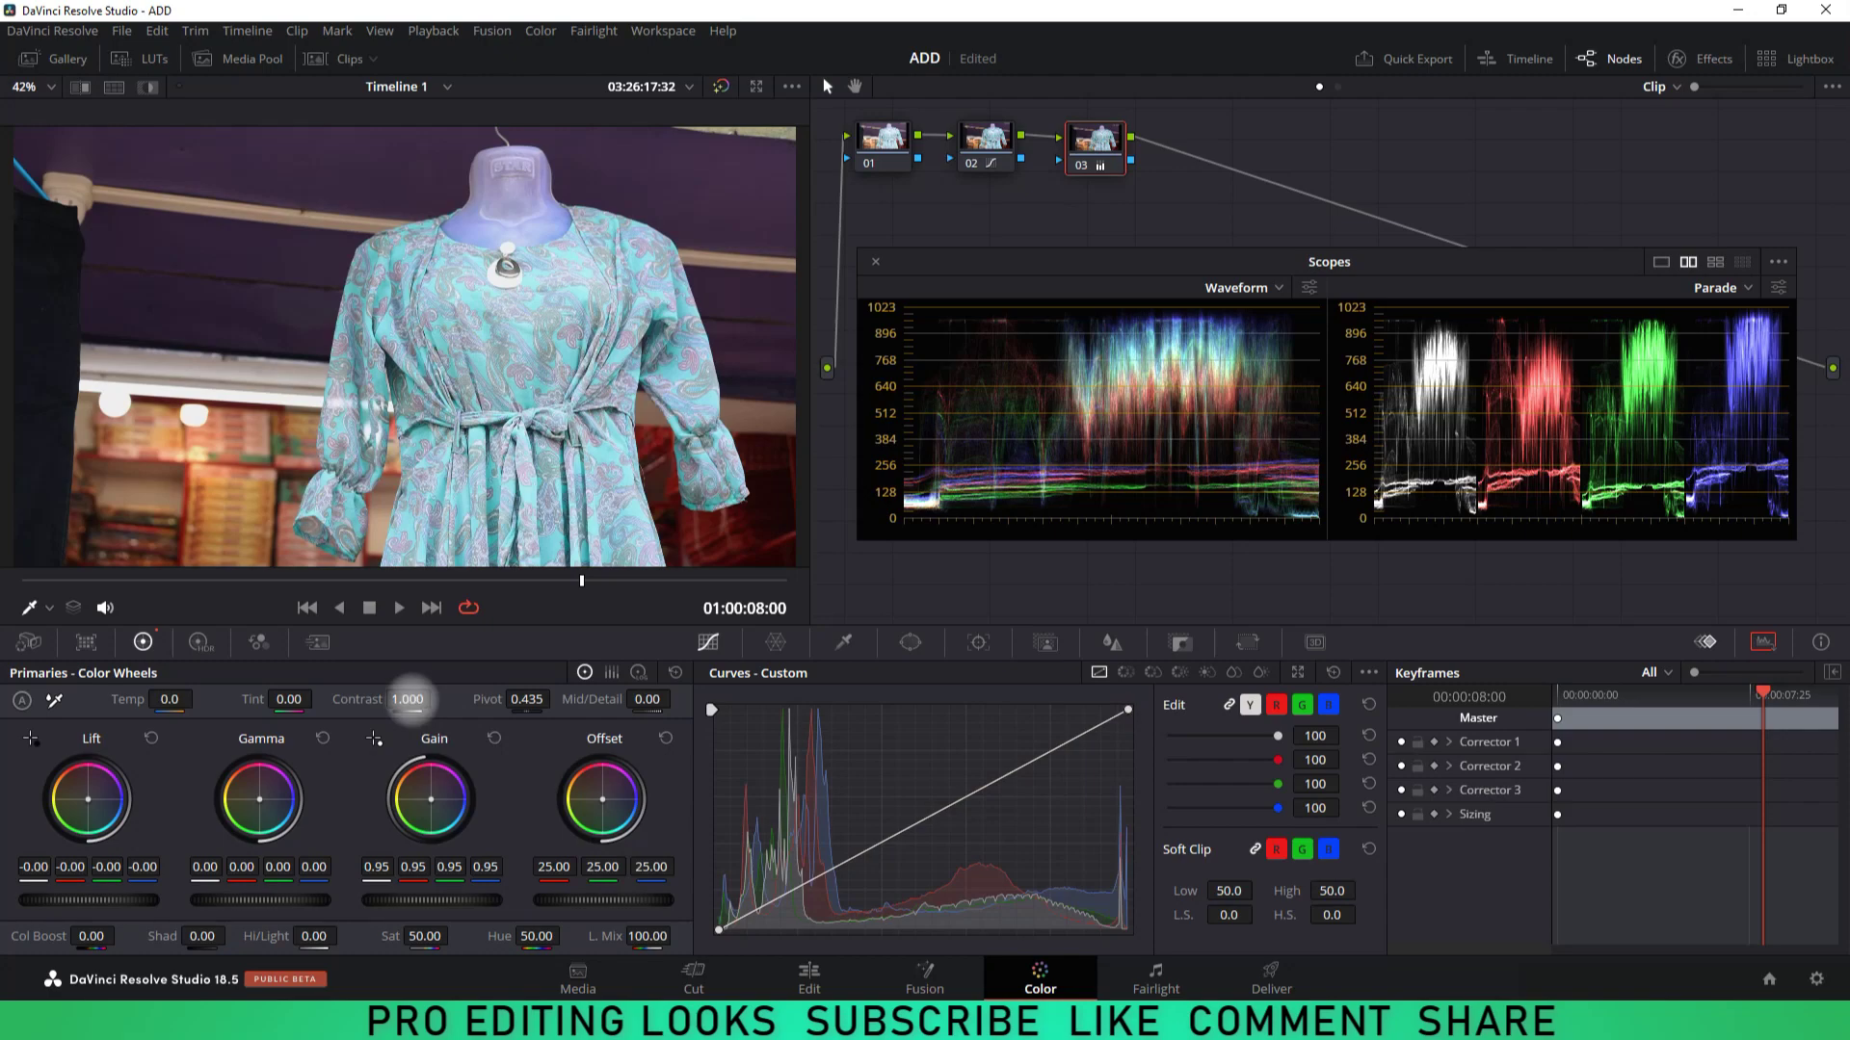
{"action": "left_click_drag", "start_coordinate": [410, 699], "coordinate": [460, 713]}
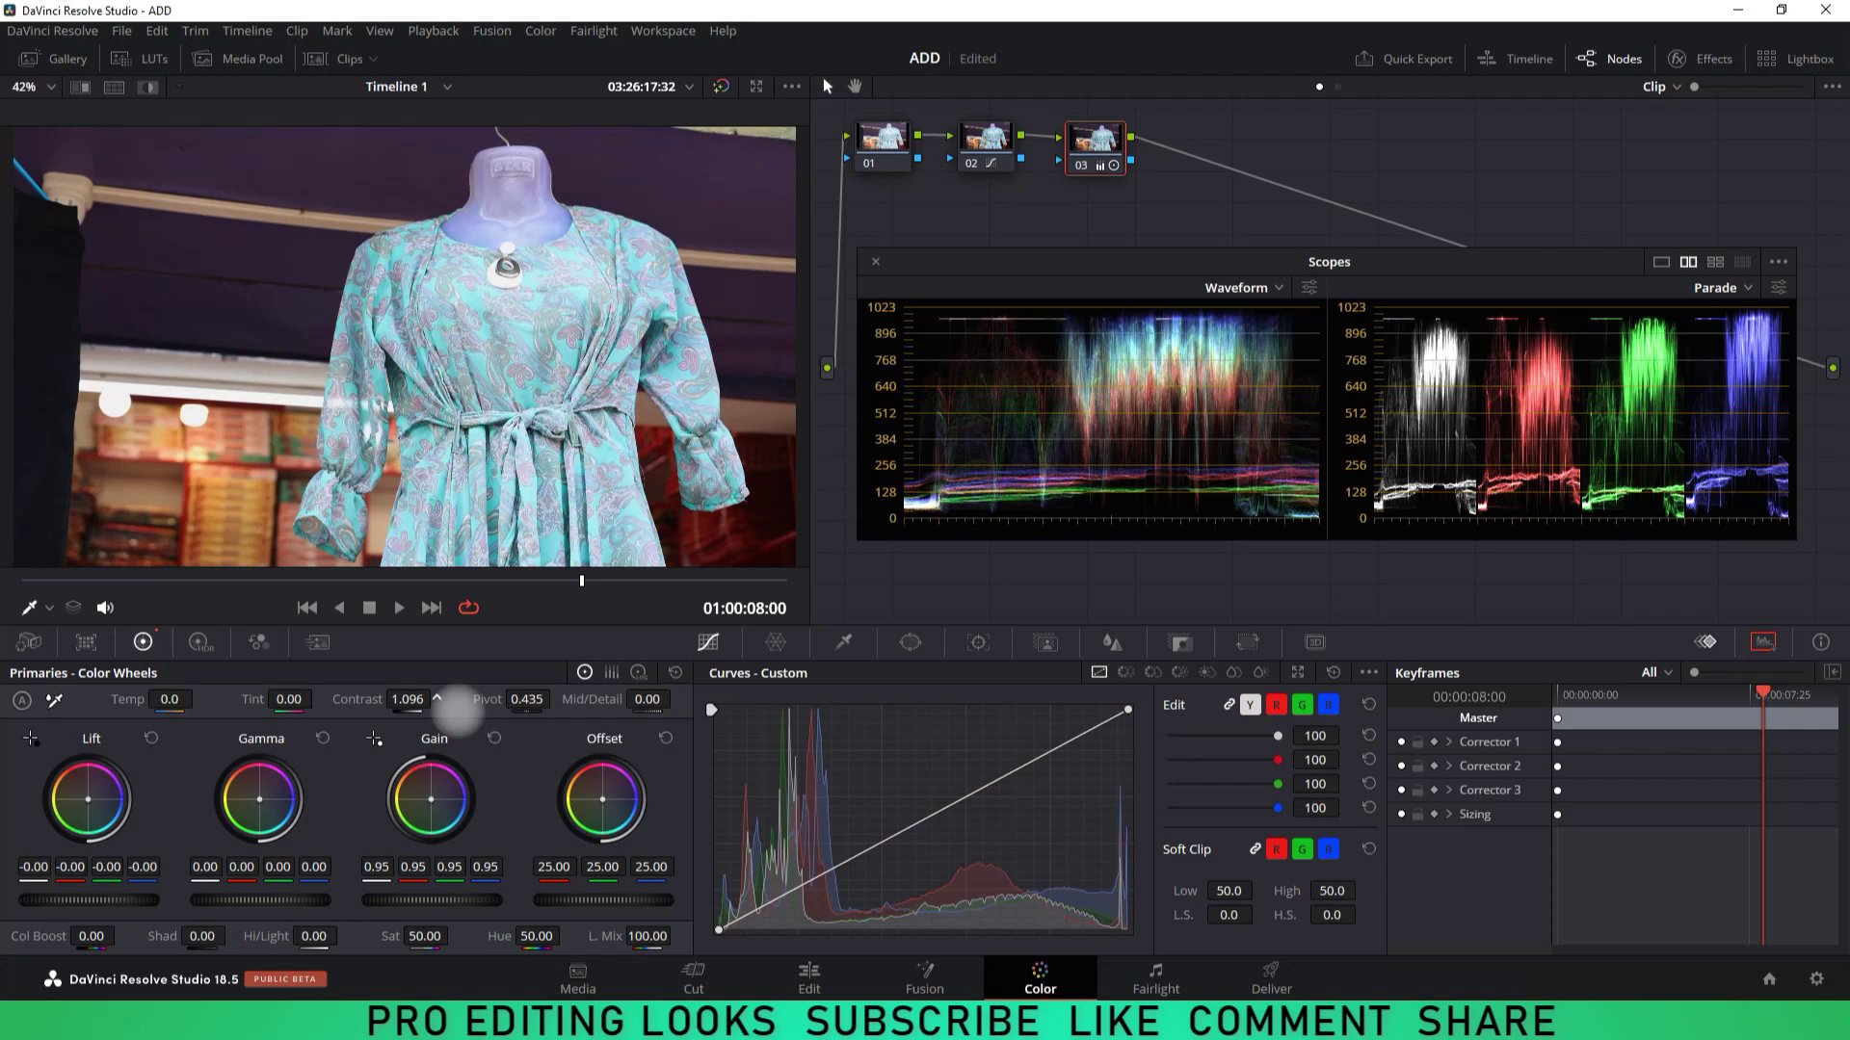
{"action": "left_click_drag", "start_coordinate": [458, 710], "coordinate": [455, 711]}
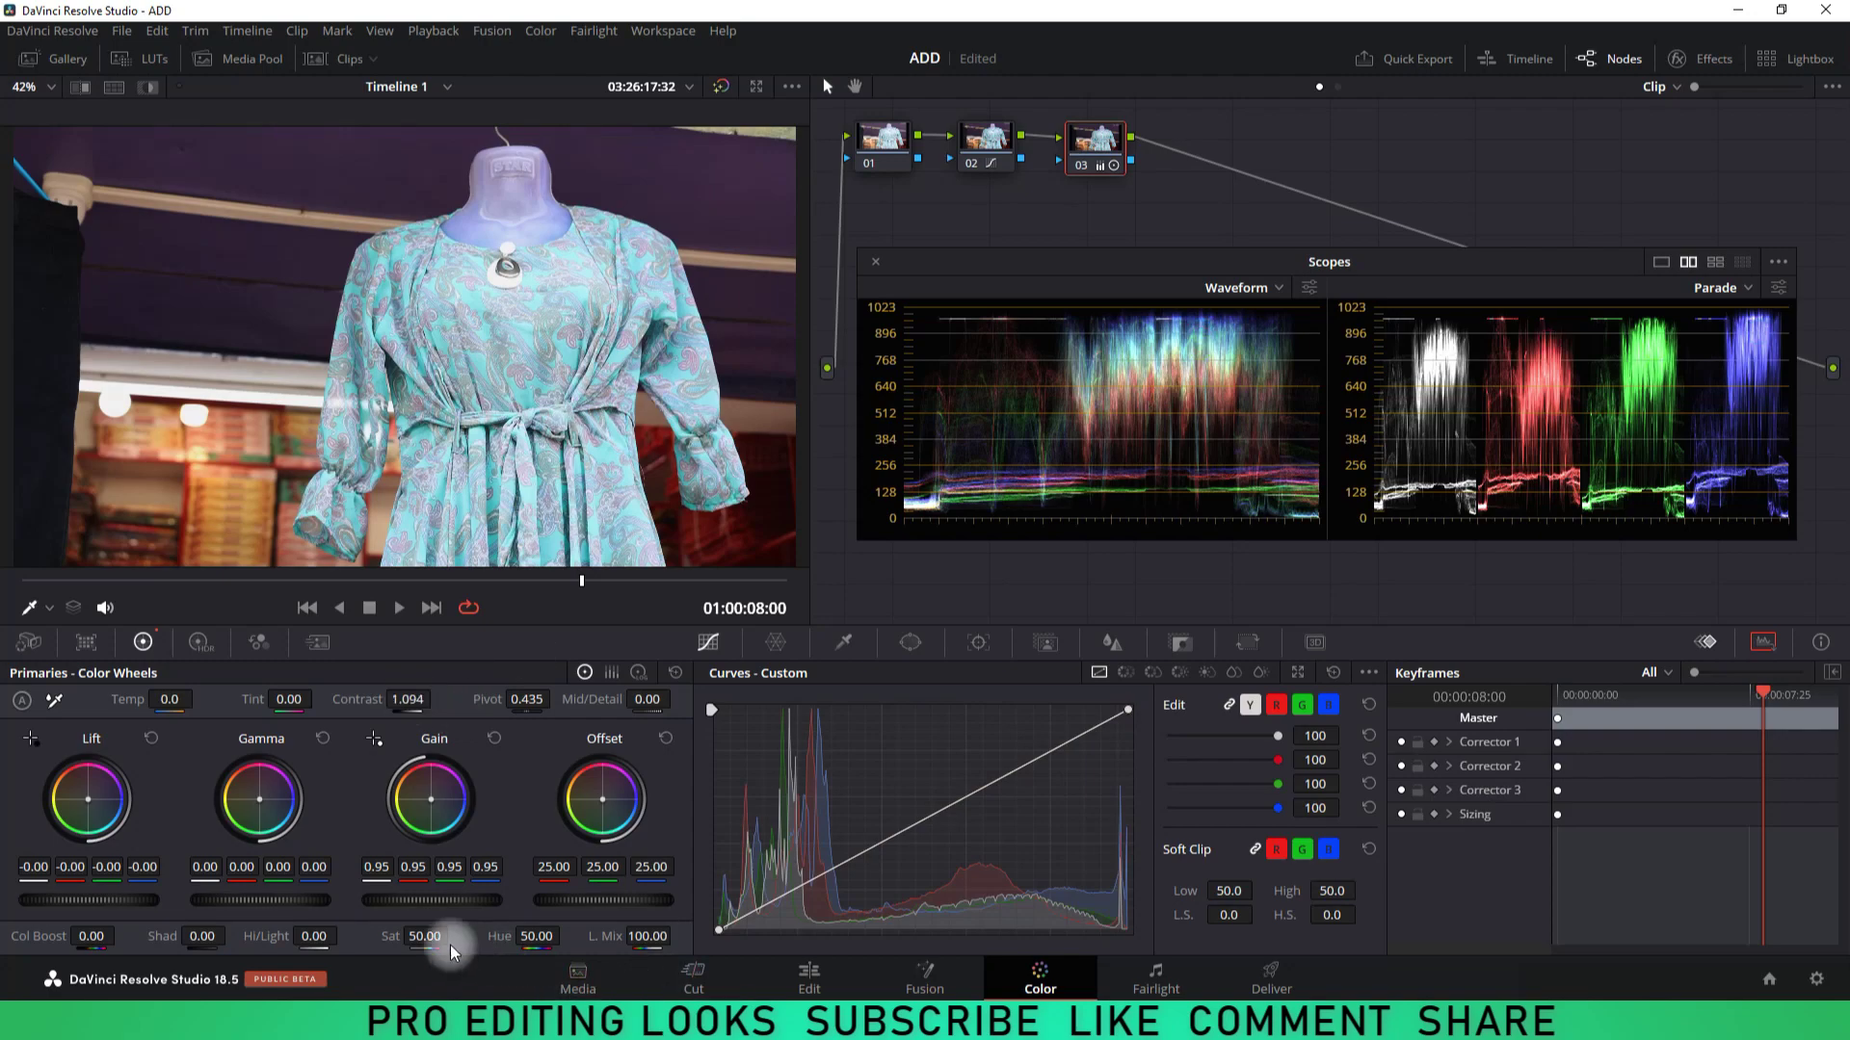
{"action": "left_click", "coordinate": [1717, 260]}
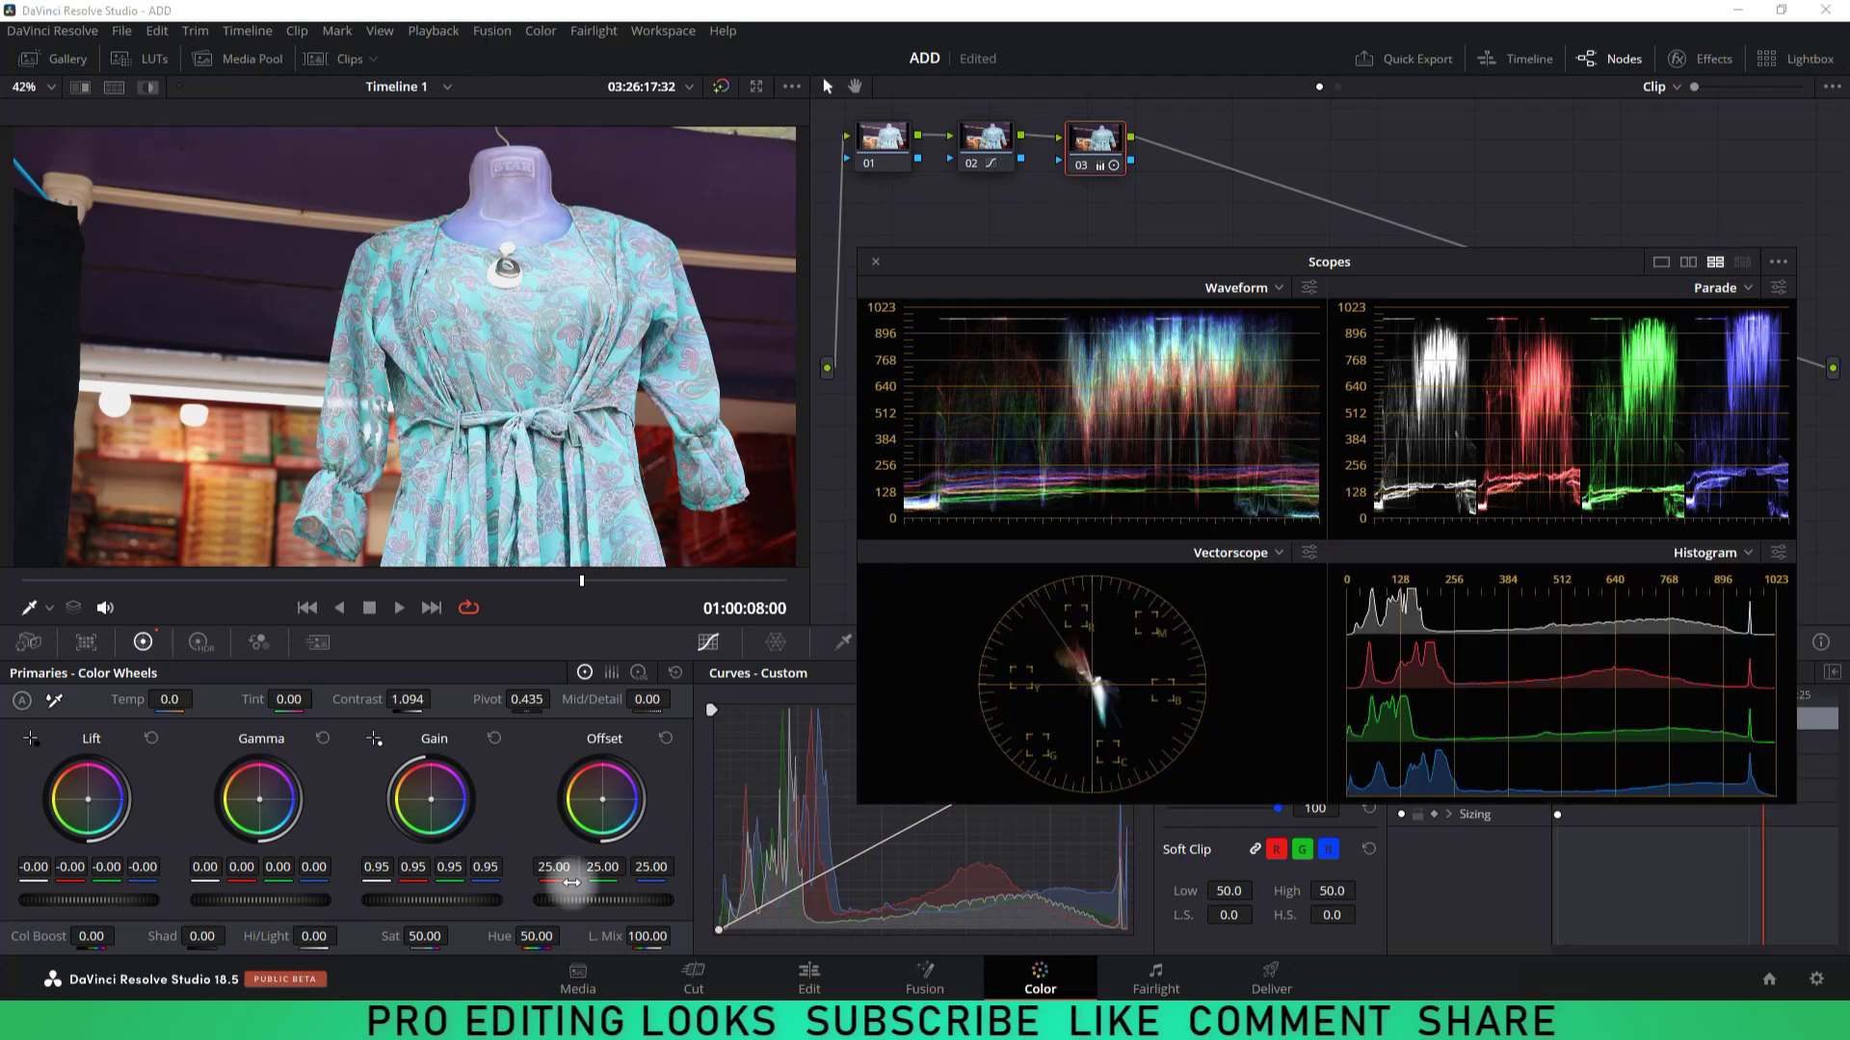
{"action": "left_click_drag", "start_coordinate": [425, 937], "coordinate": [439, 937]}
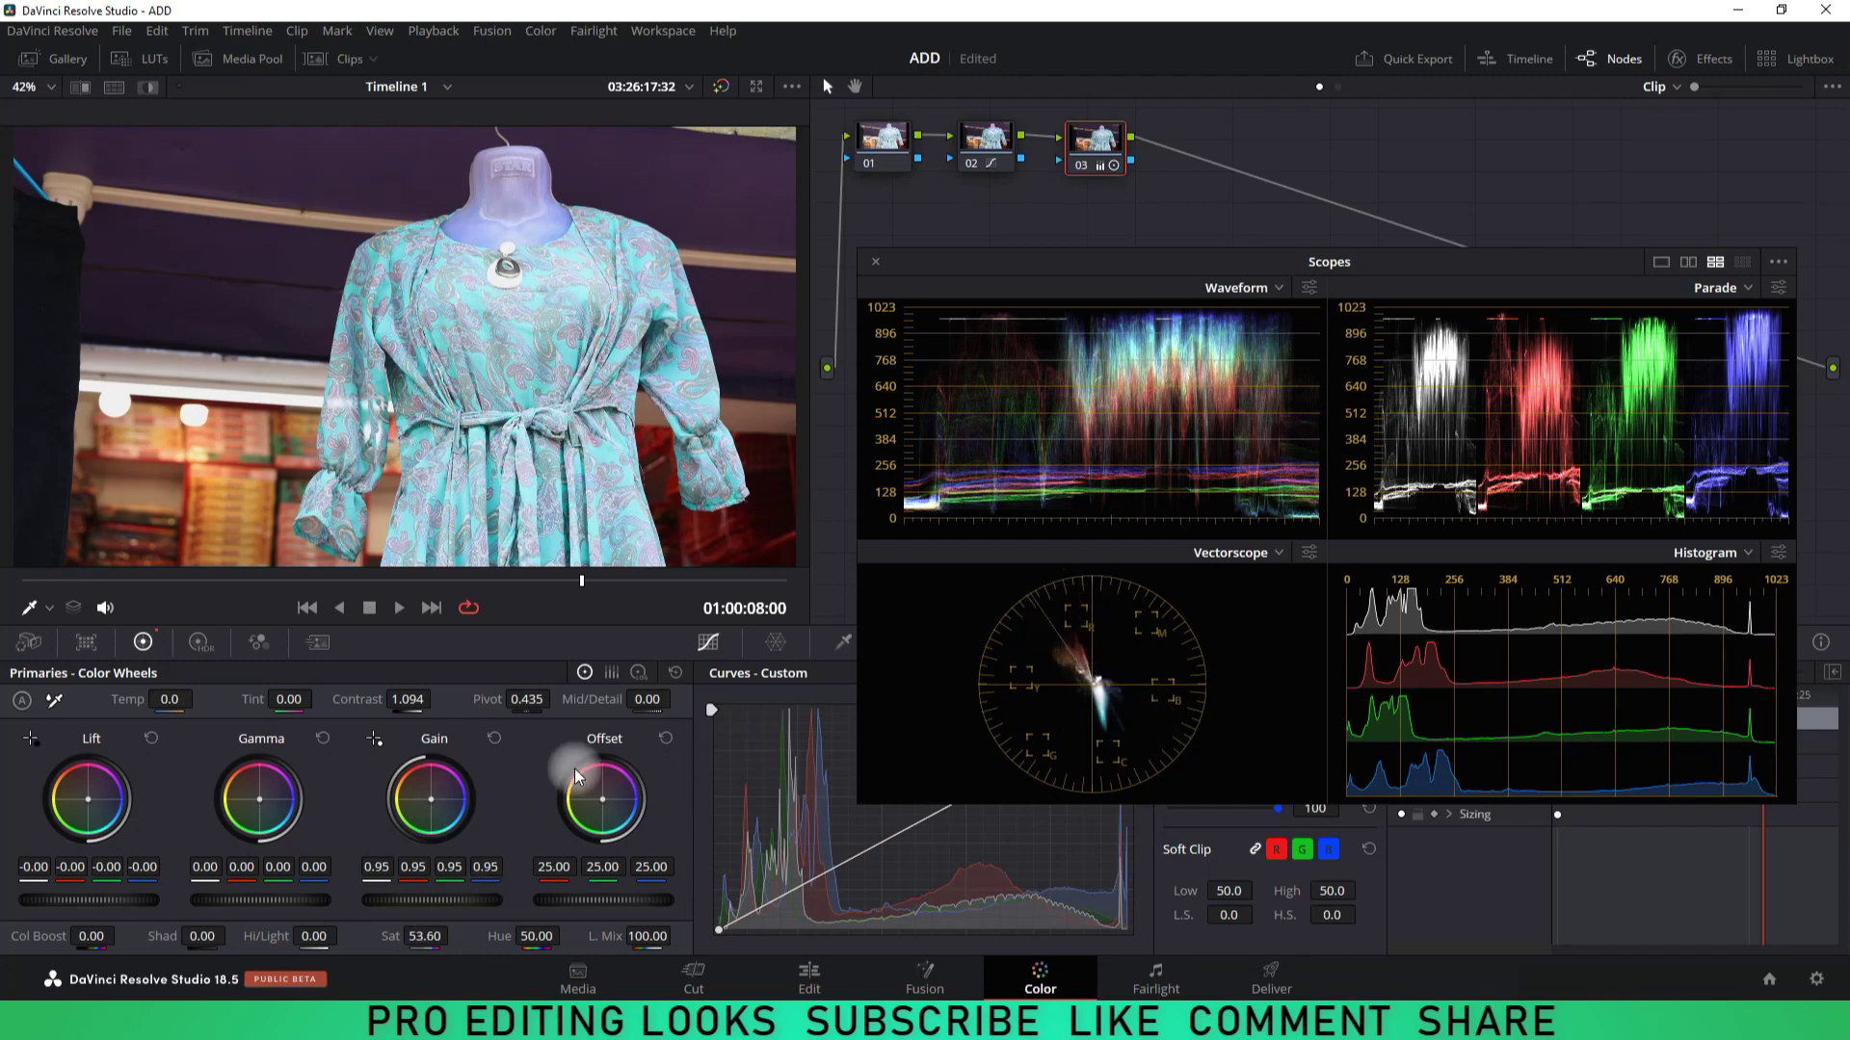
Step: Close the scopes, open node 04's qualifier, try 3D then settle on HSL, and enable Highlight
{"action": "left_click", "coordinate": [877, 262]}
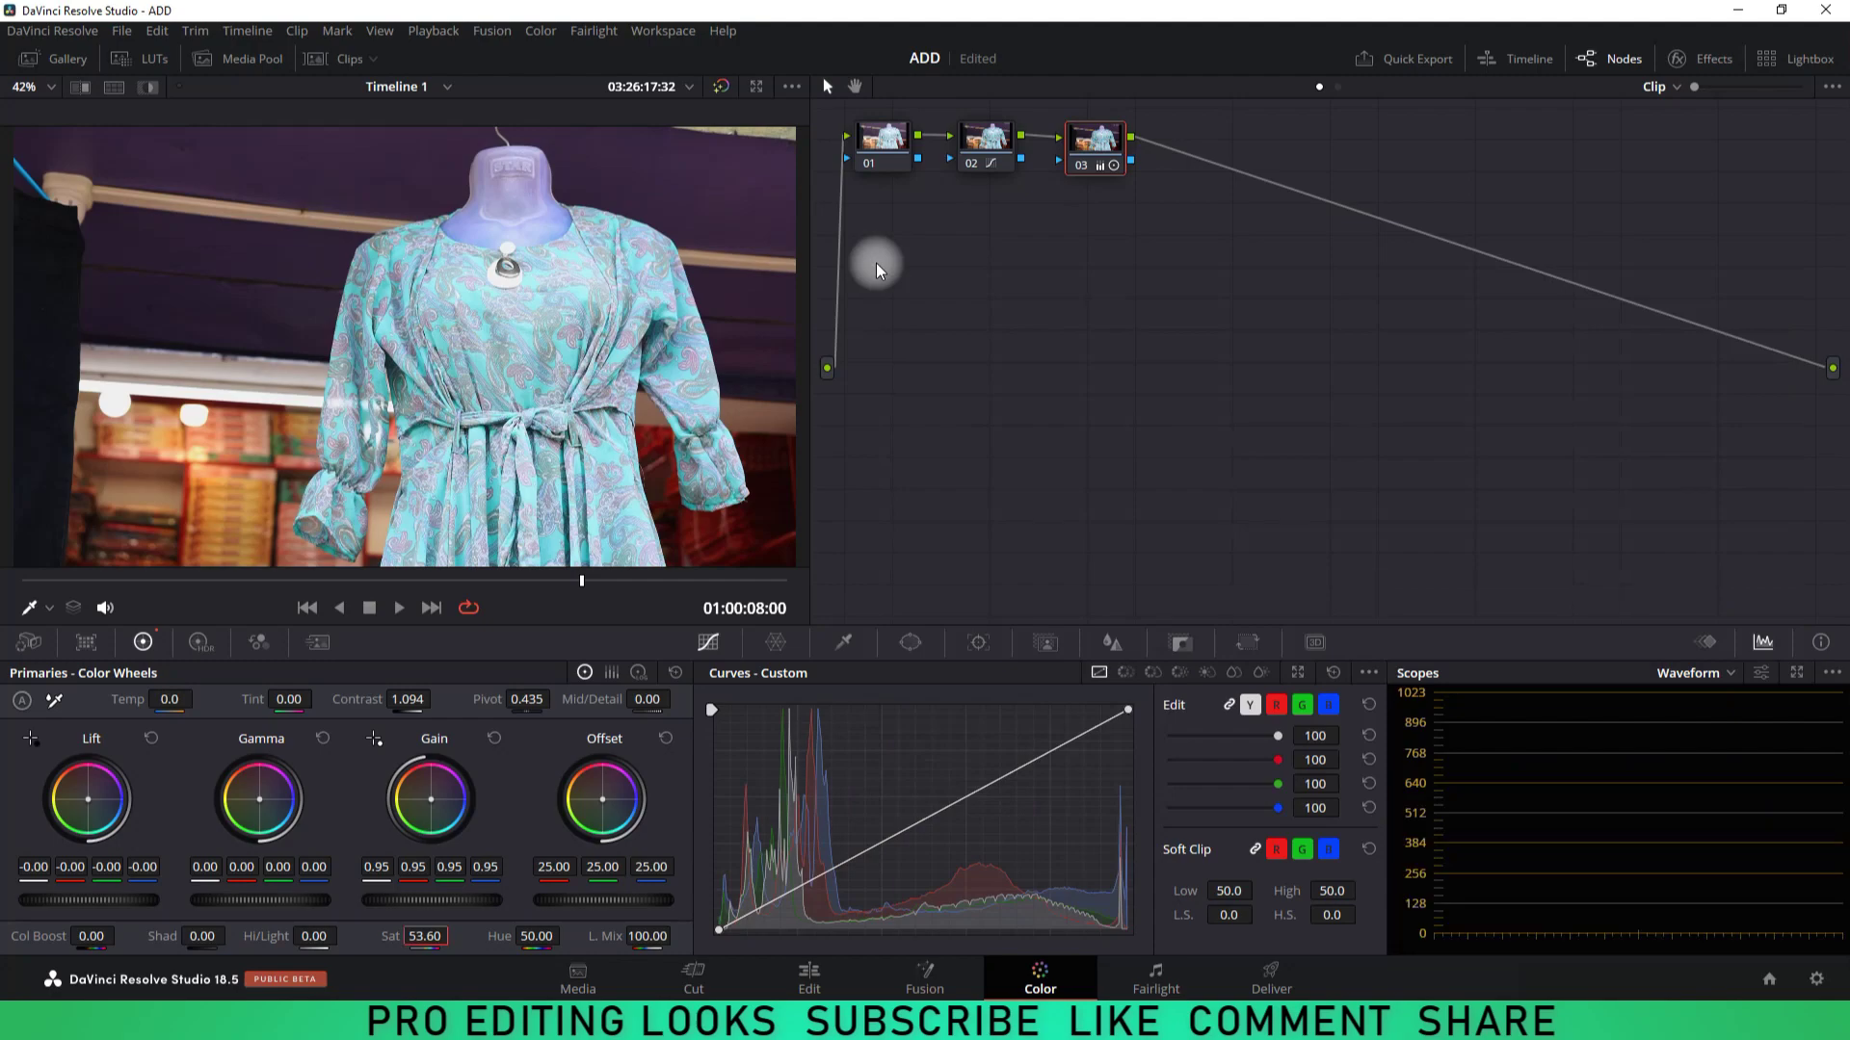
{"action": "left_click_drag", "start_coordinate": [1211, 145], "coordinate": [1215, 145]}
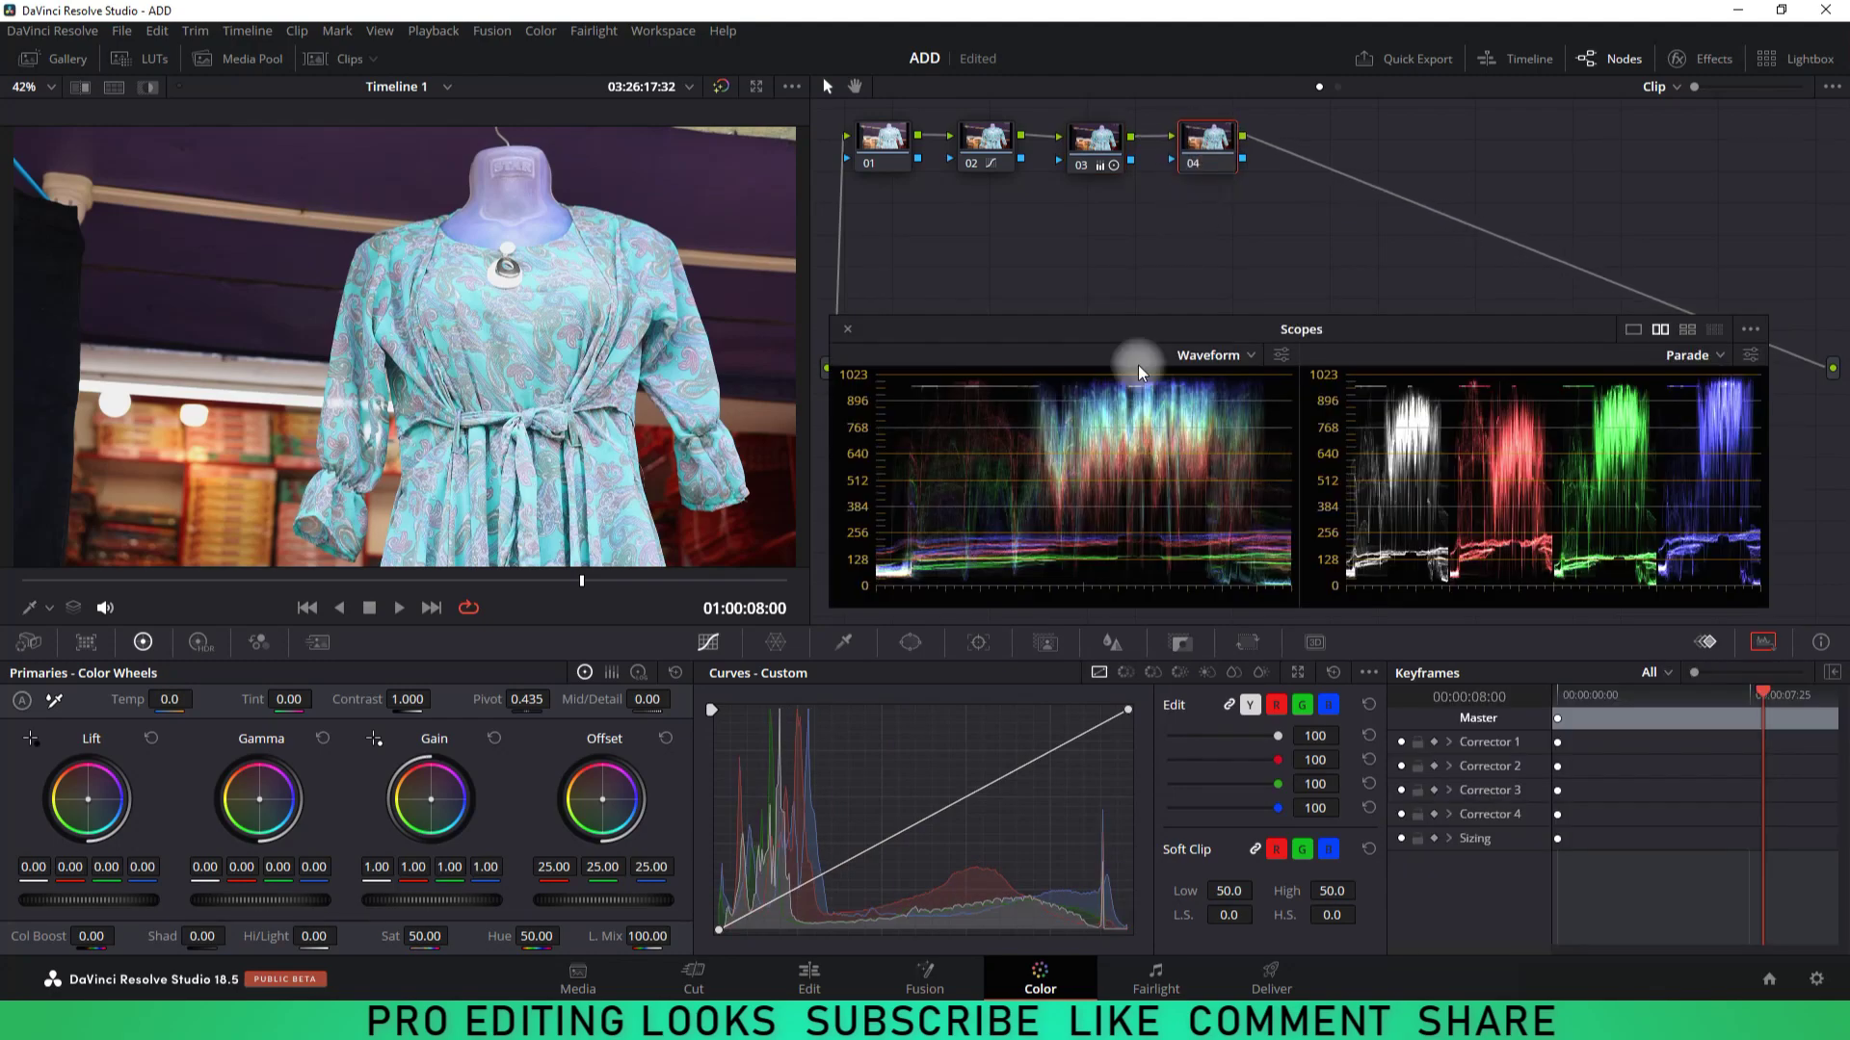
{"action": "left_click", "coordinate": [843, 646]}
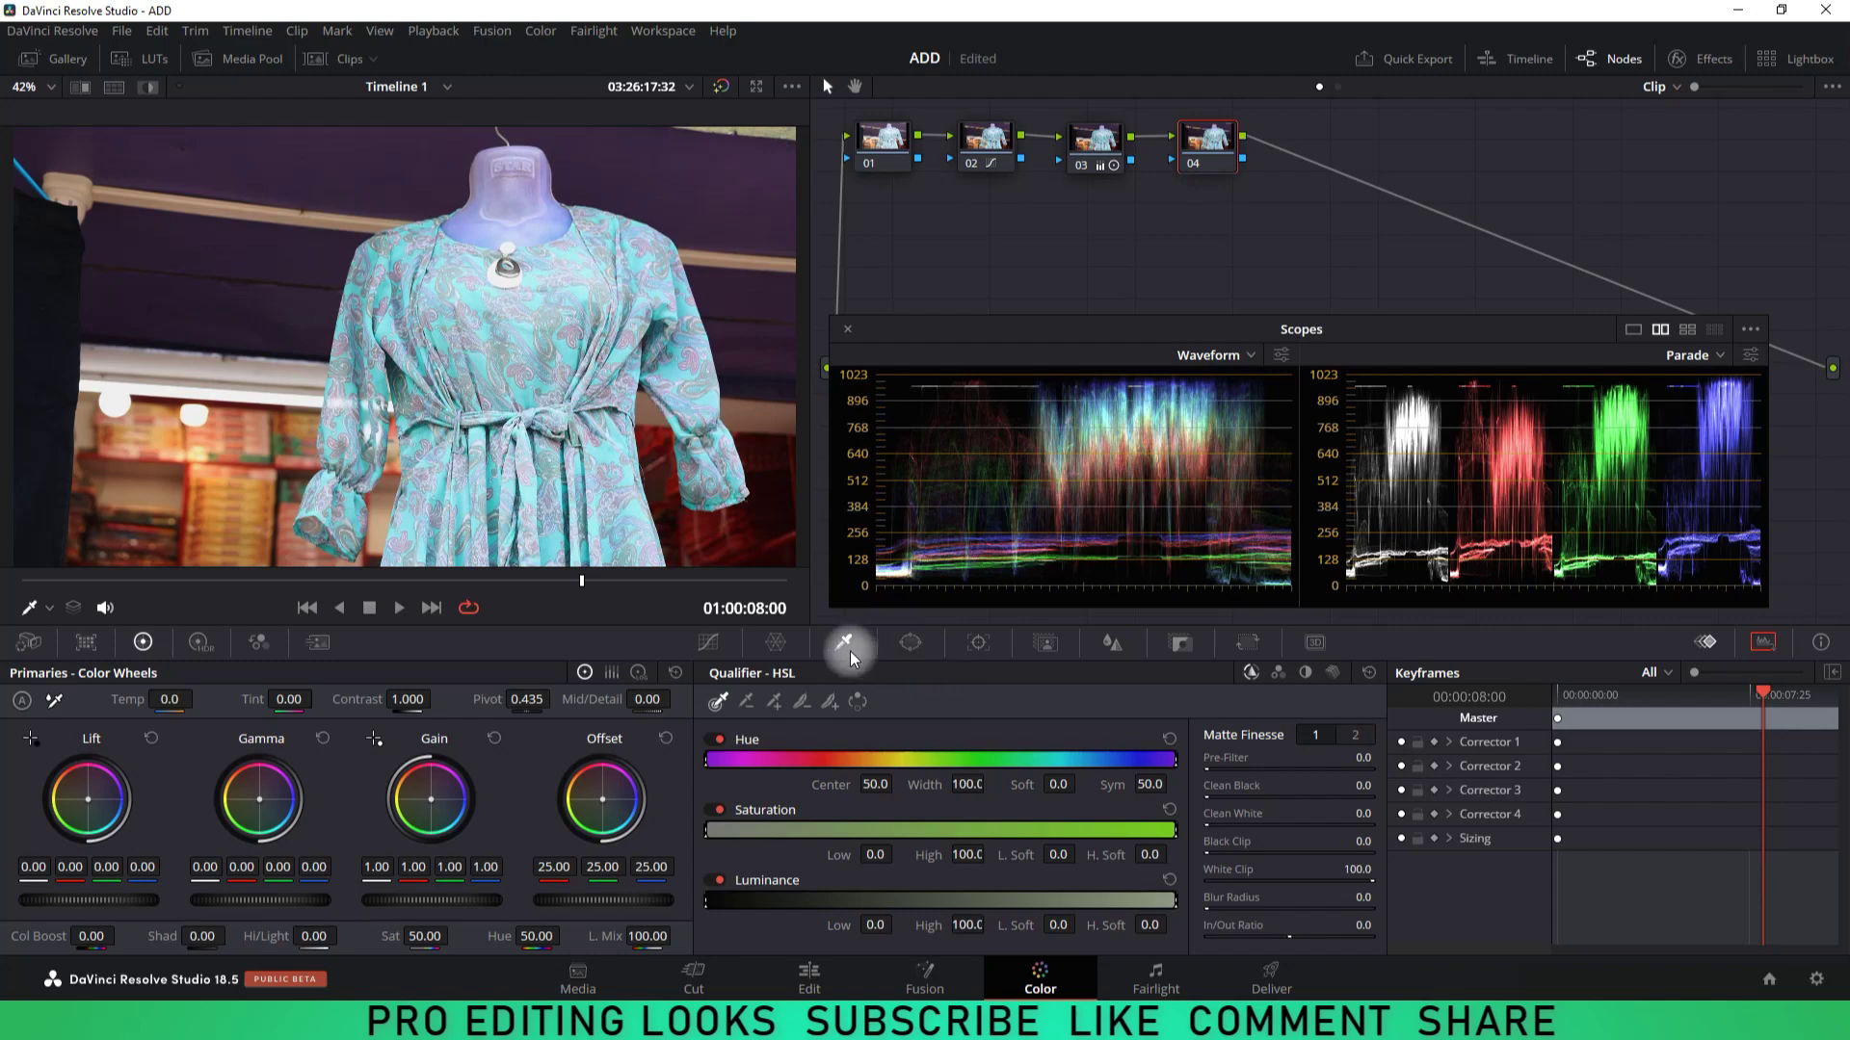
{"action": "left_click", "coordinate": [1329, 674]}
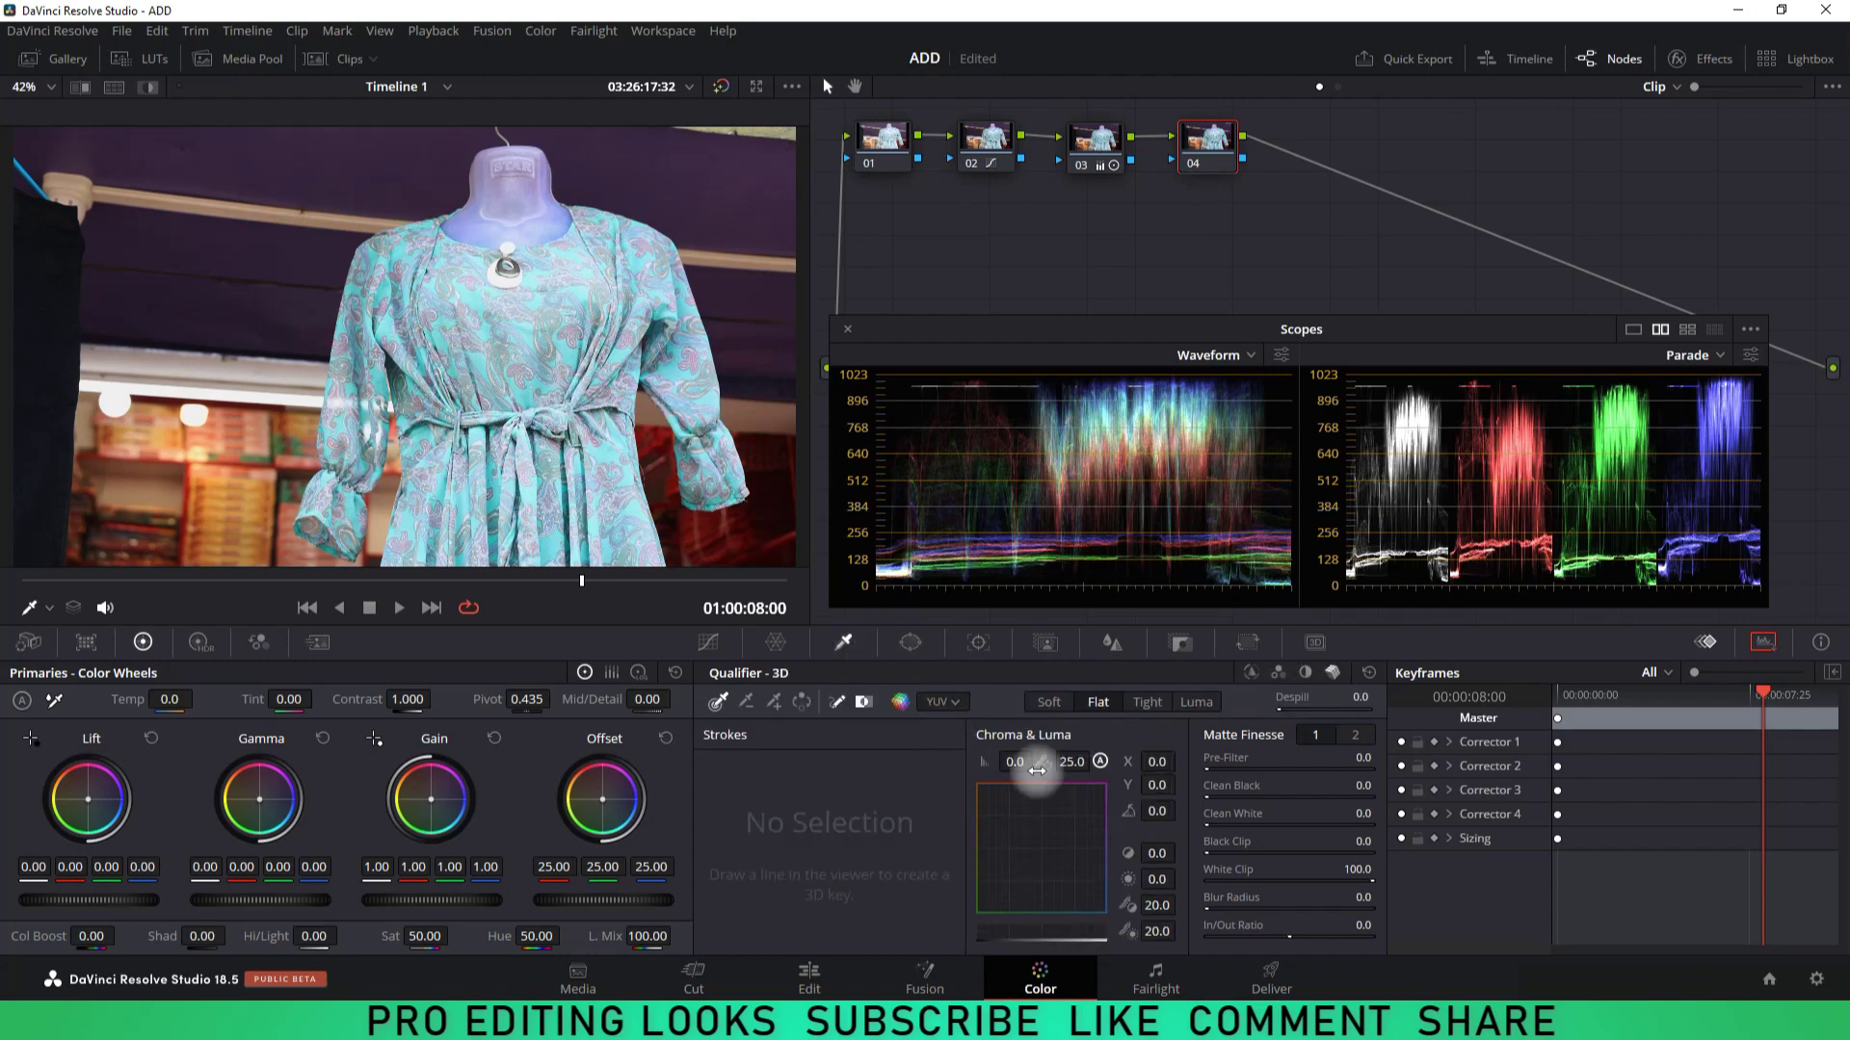
{"action": "left_click", "coordinate": [1251, 674]}
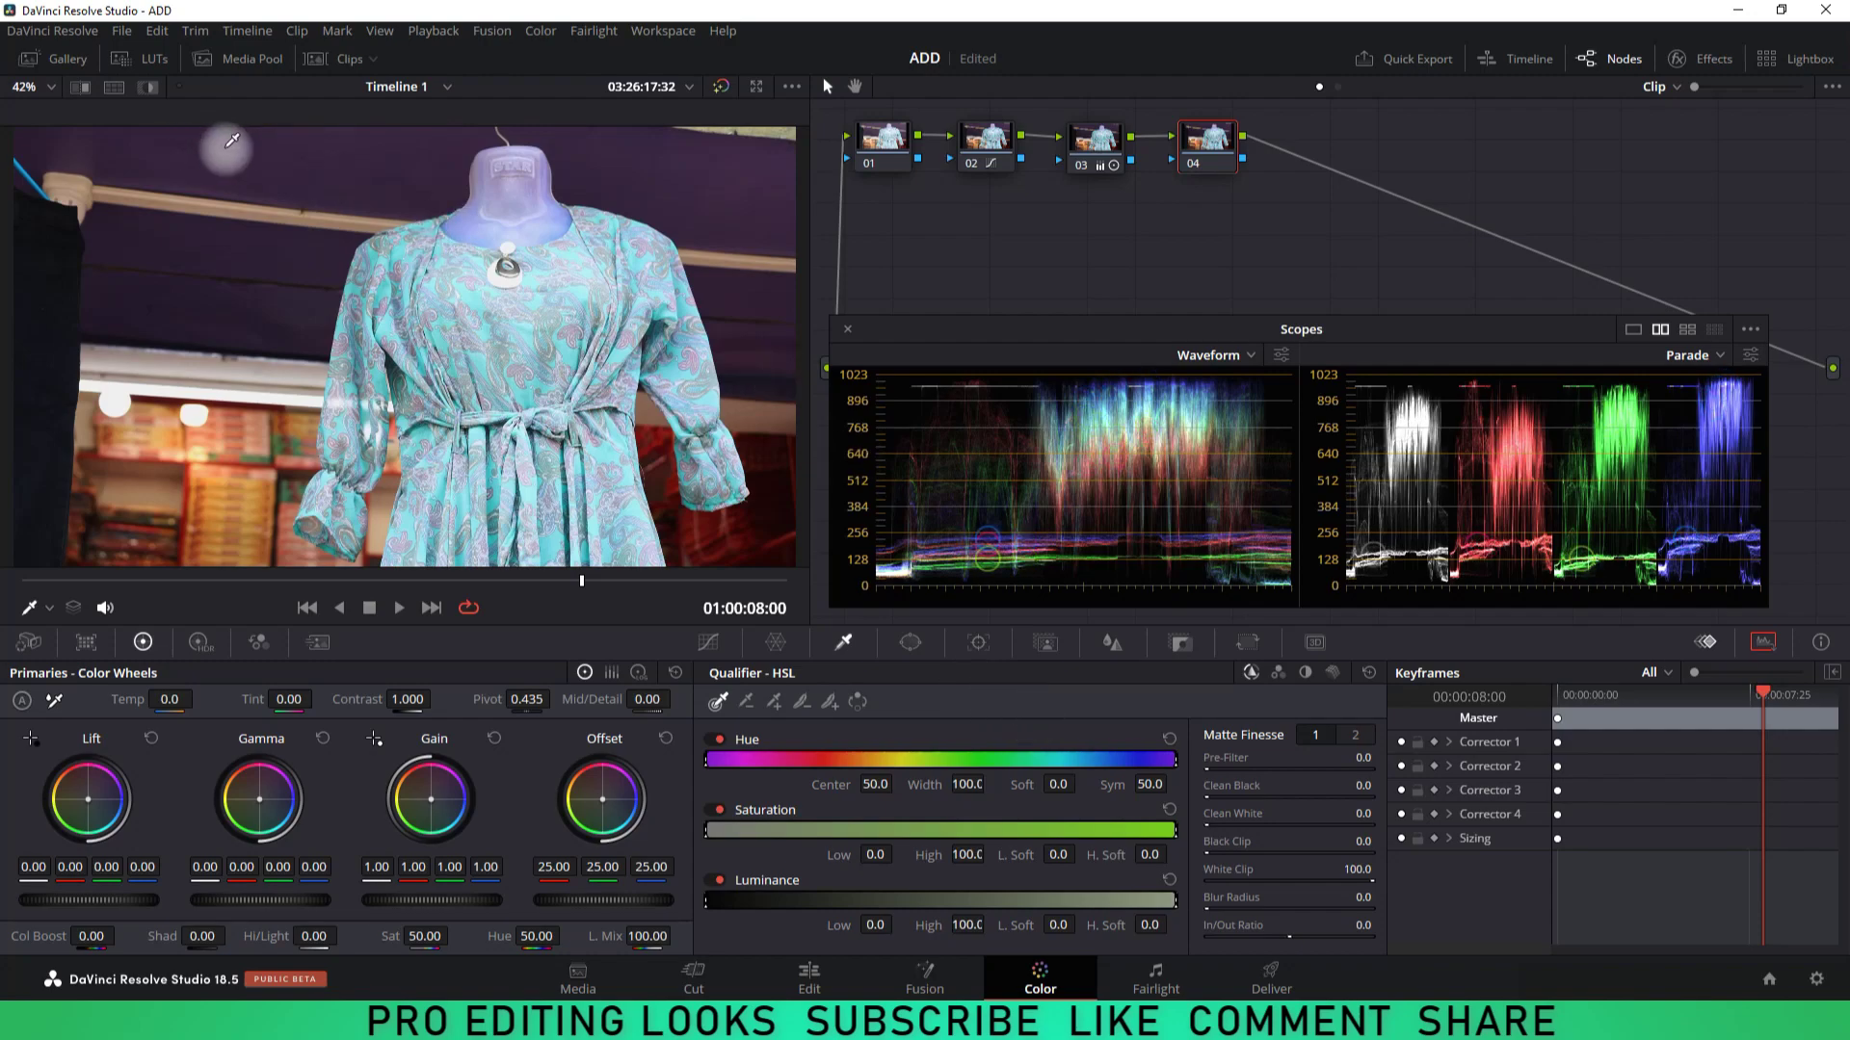
{"action": "left_click", "coordinate": [147, 87]}
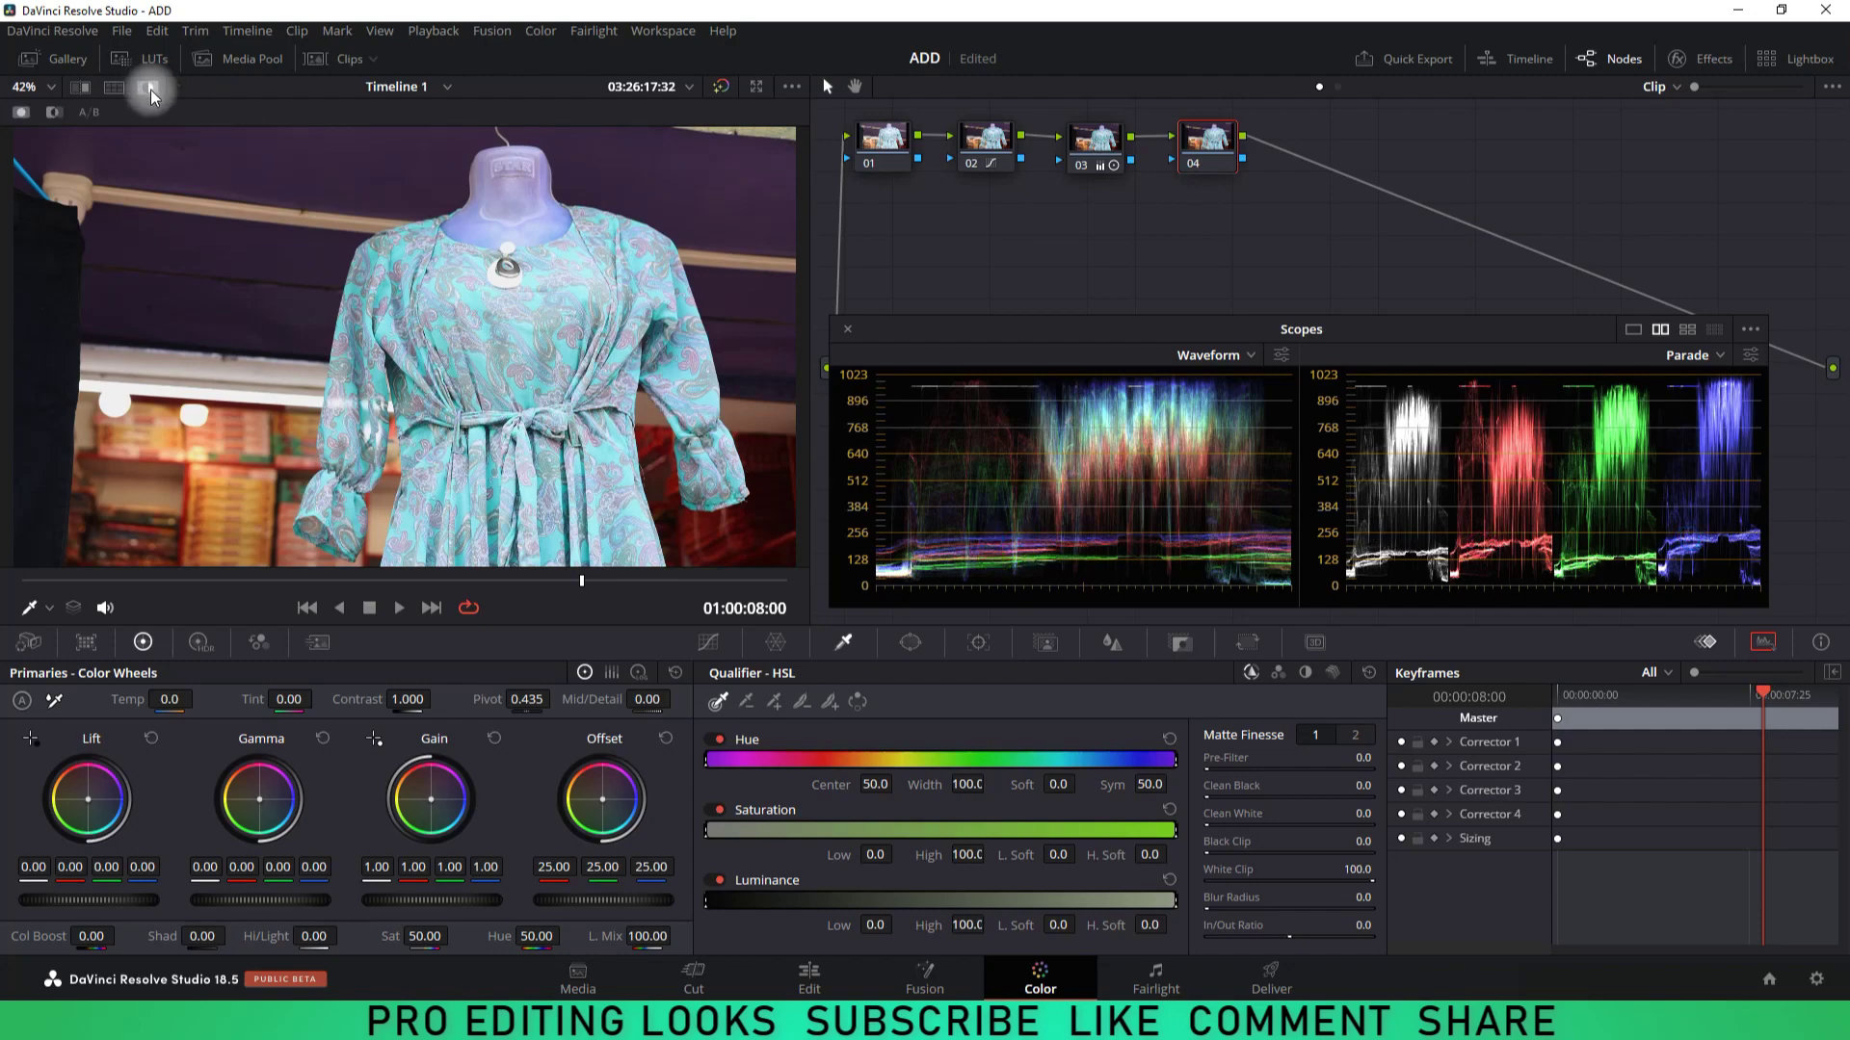
Step: Sample the dress colour (hue 9.6, width 36.5) and refine the matte with pre-filter, clean white and blur
{"action": "left_click", "coordinate": [235, 150]}
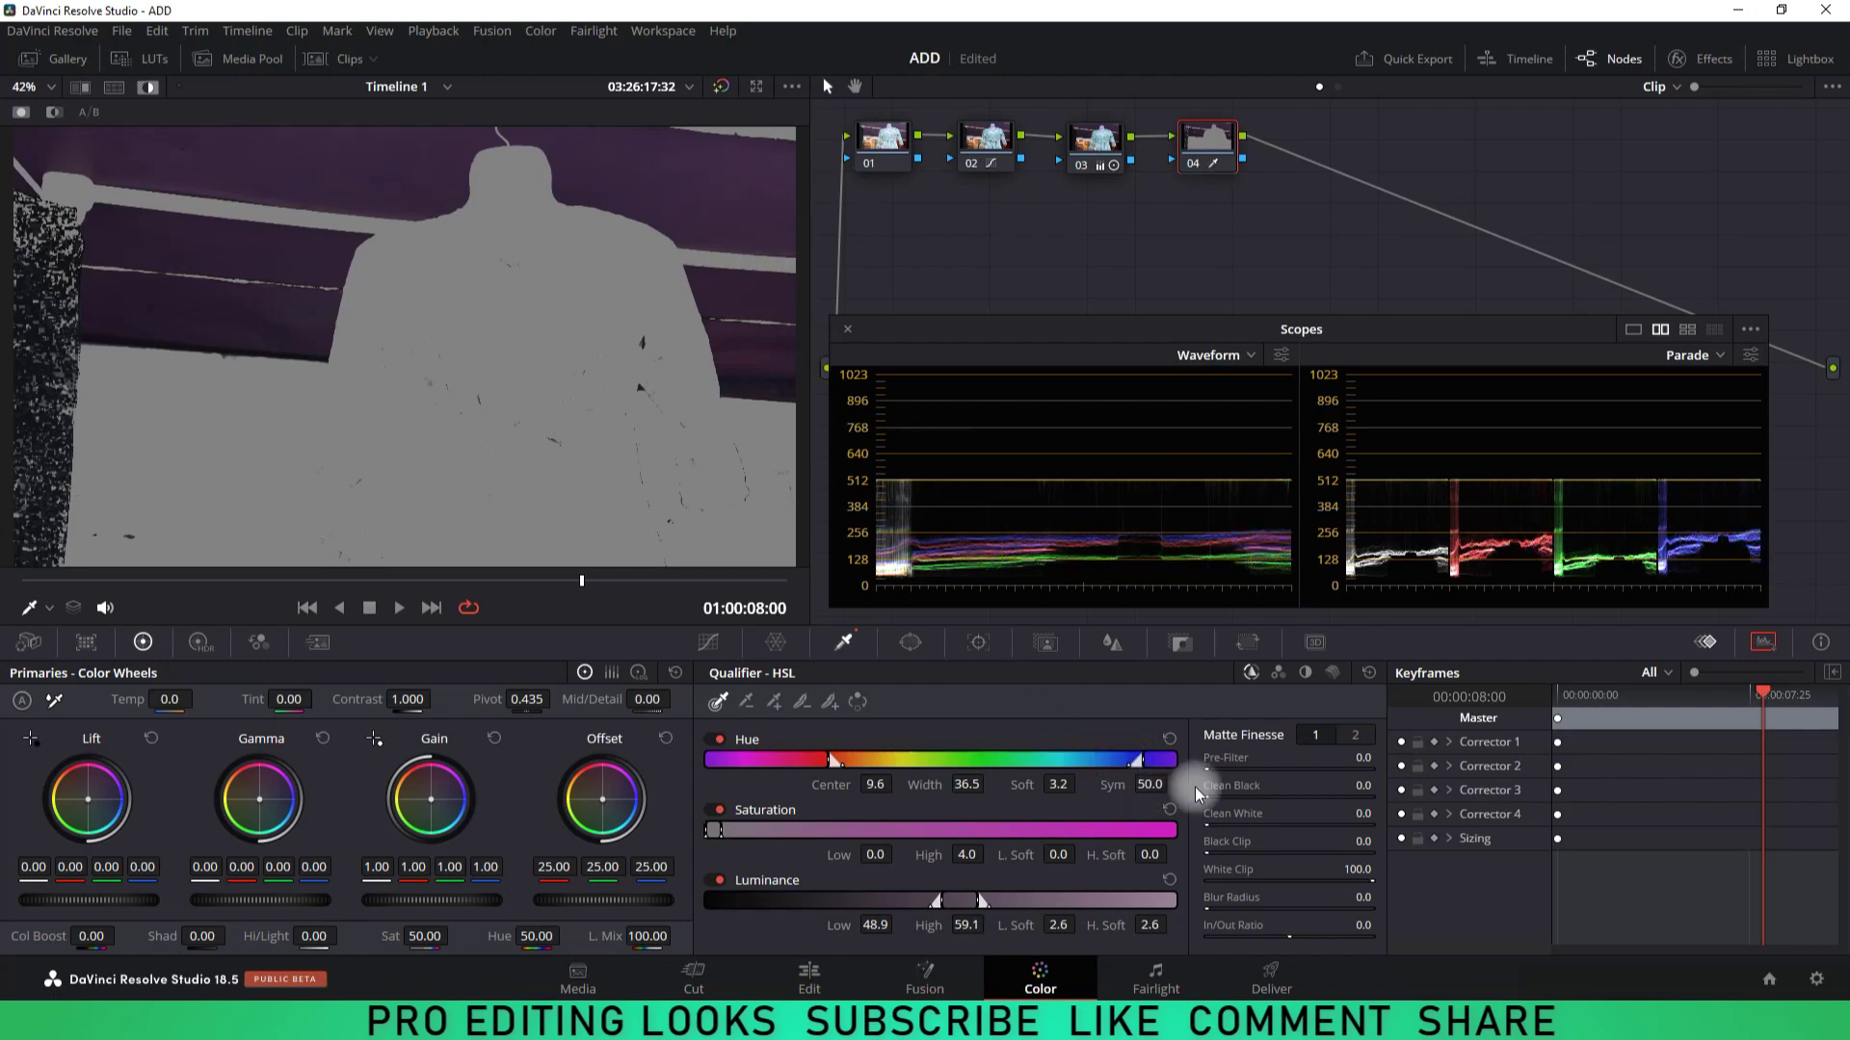
{"action": "left_click_drag", "start_coordinate": [1199, 765], "coordinate": [1252, 762]}
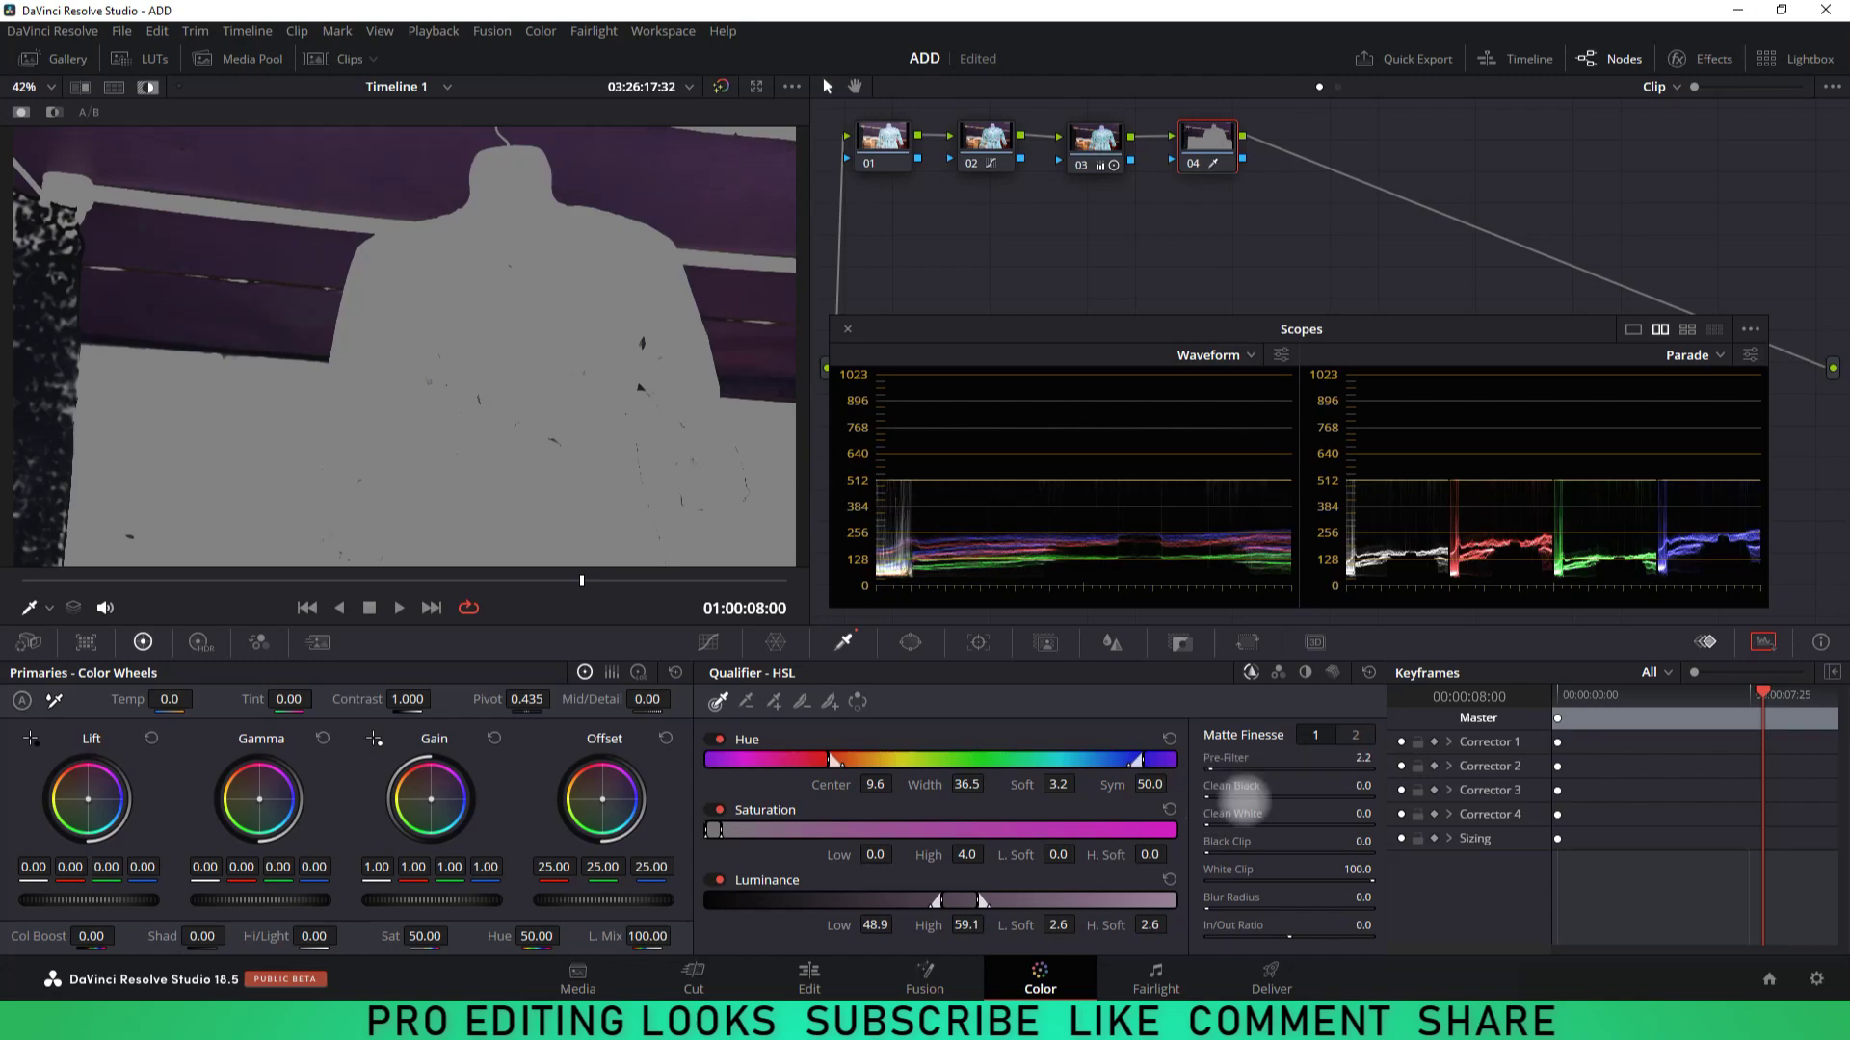
{"action": "left_click_drag", "start_coordinate": [1215, 821], "coordinate": [1256, 831]}
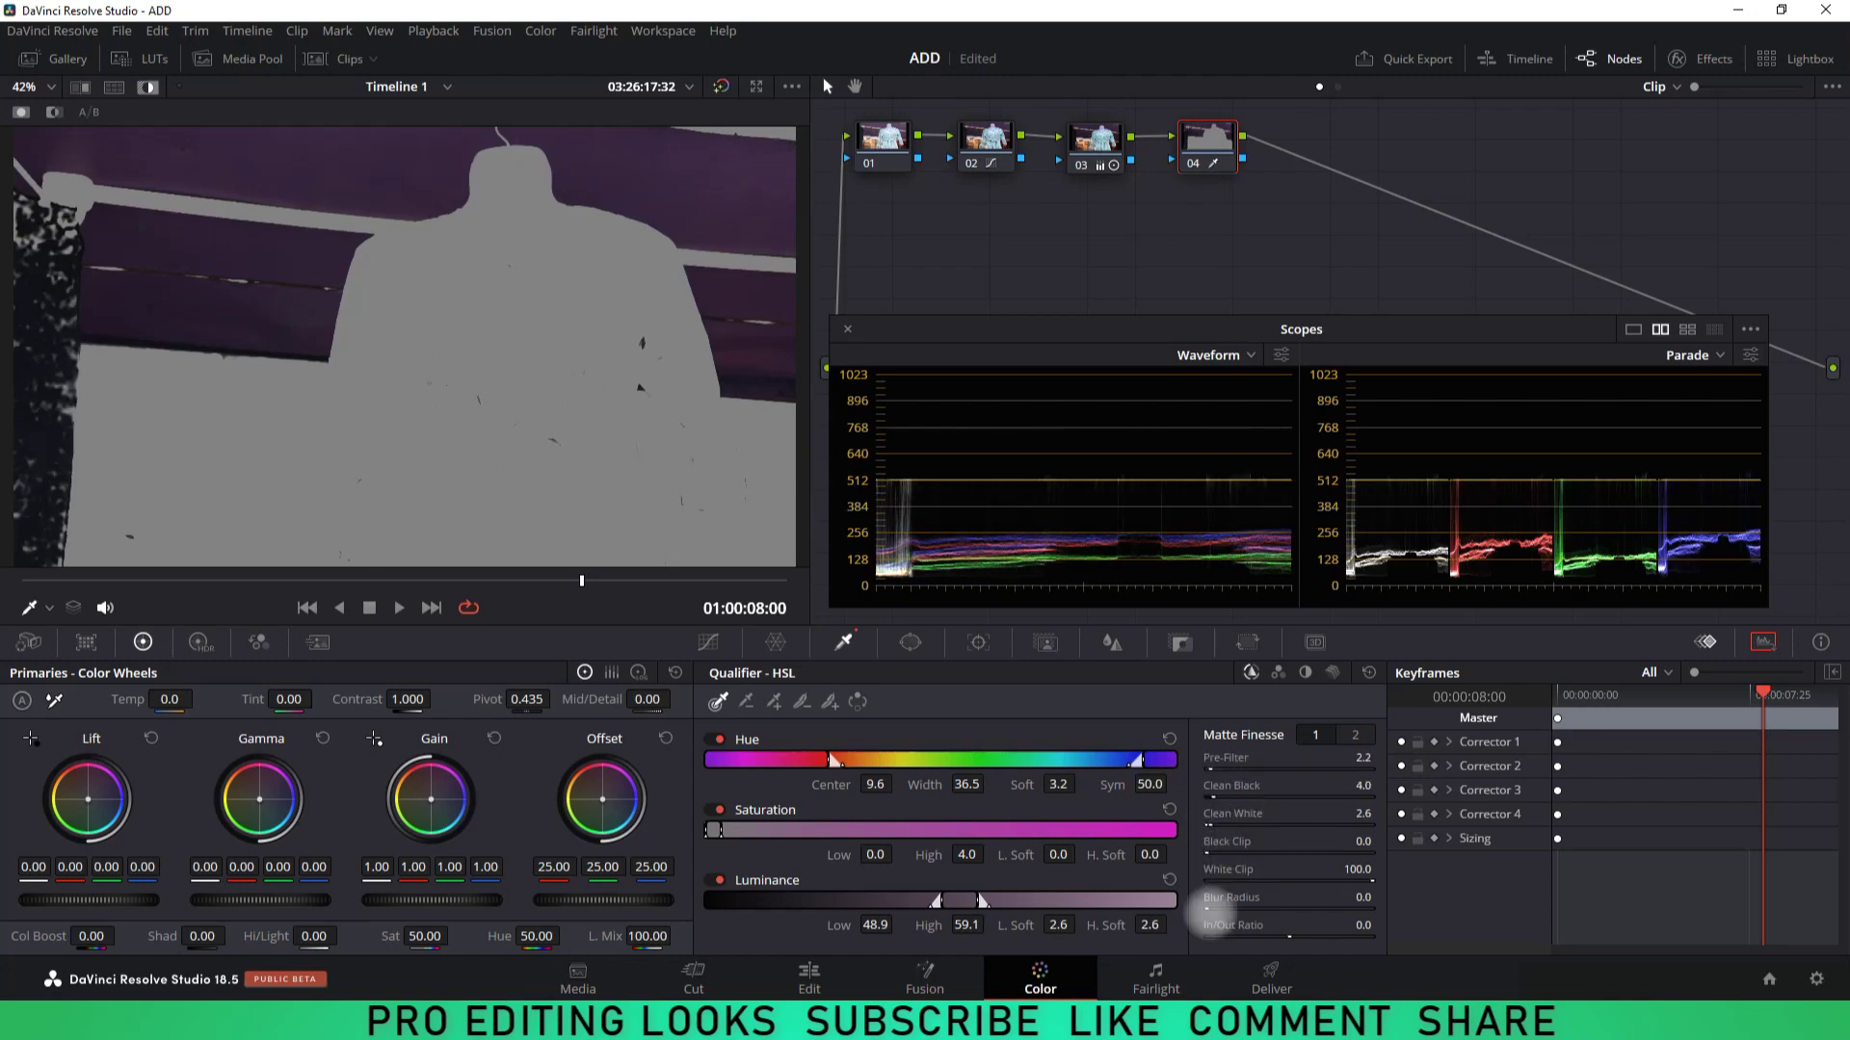
{"action": "left_click_drag", "start_coordinate": [1218, 904], "coordinate": [1289, 903]}
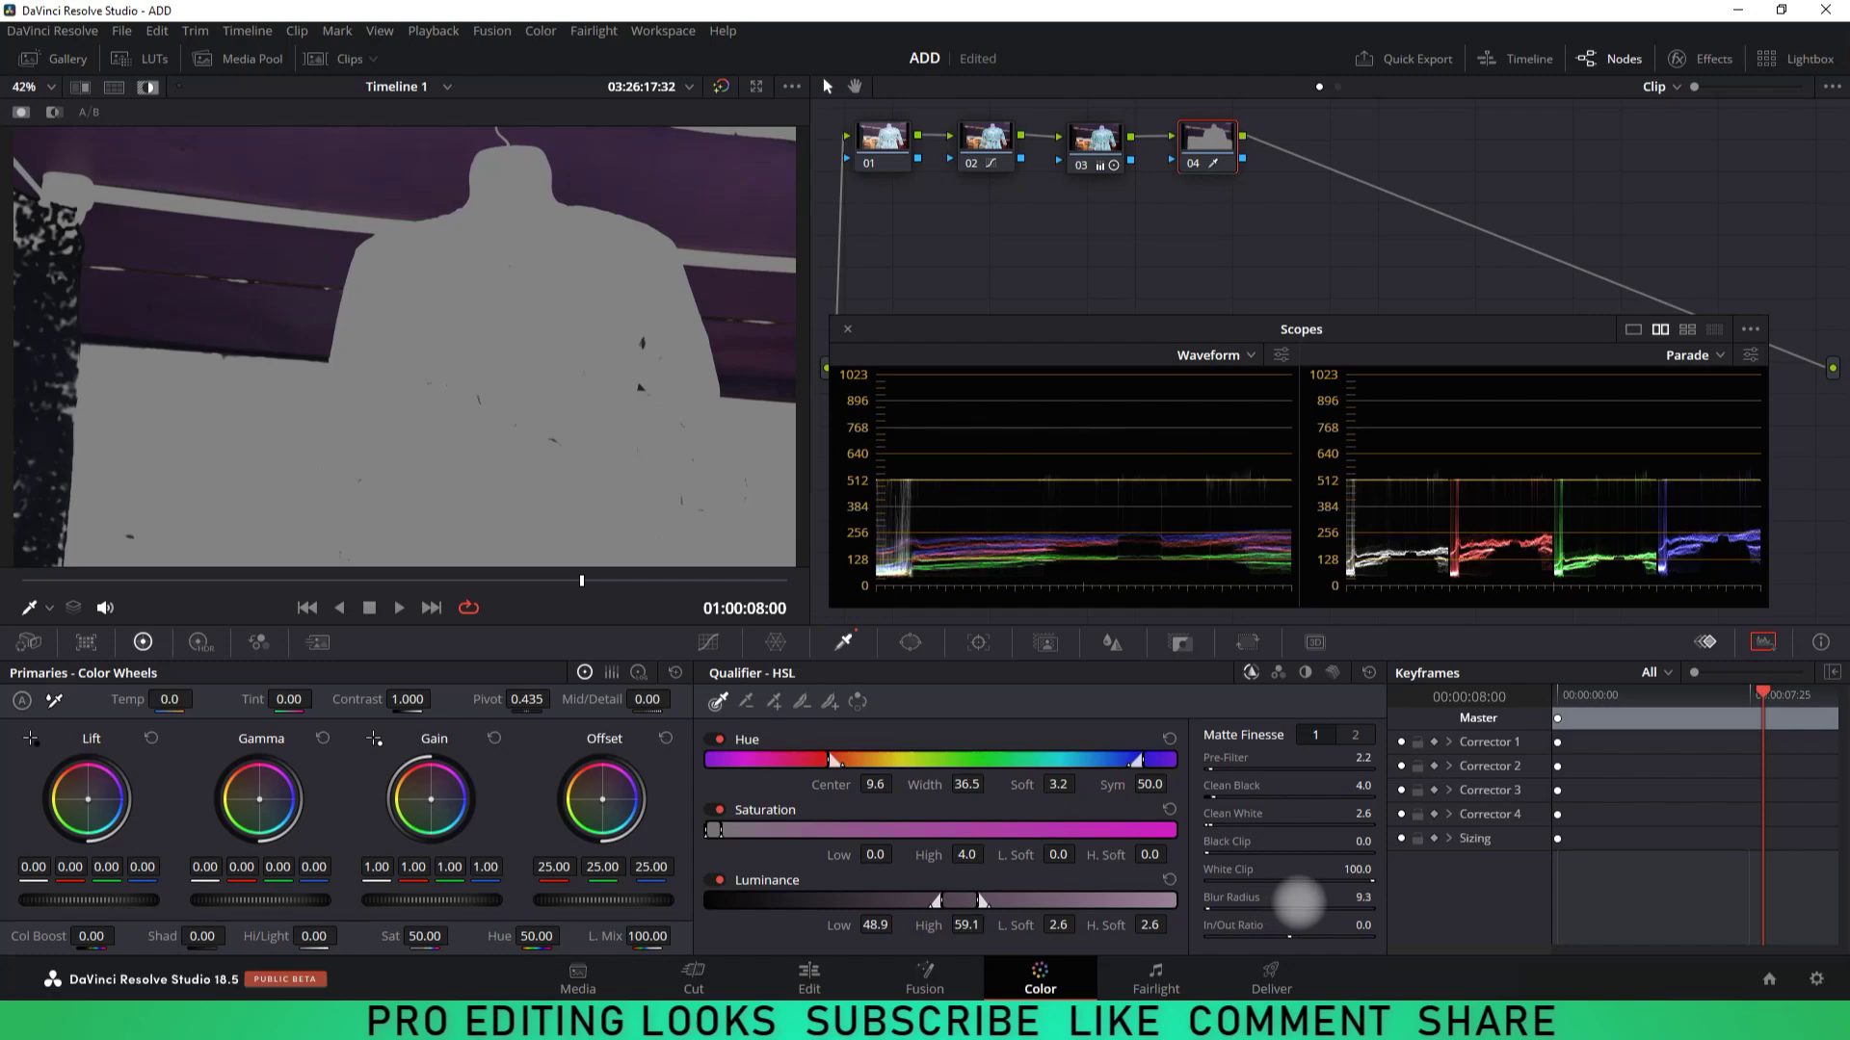
{"action": "left_click", "coordinate": [1355, 735]}
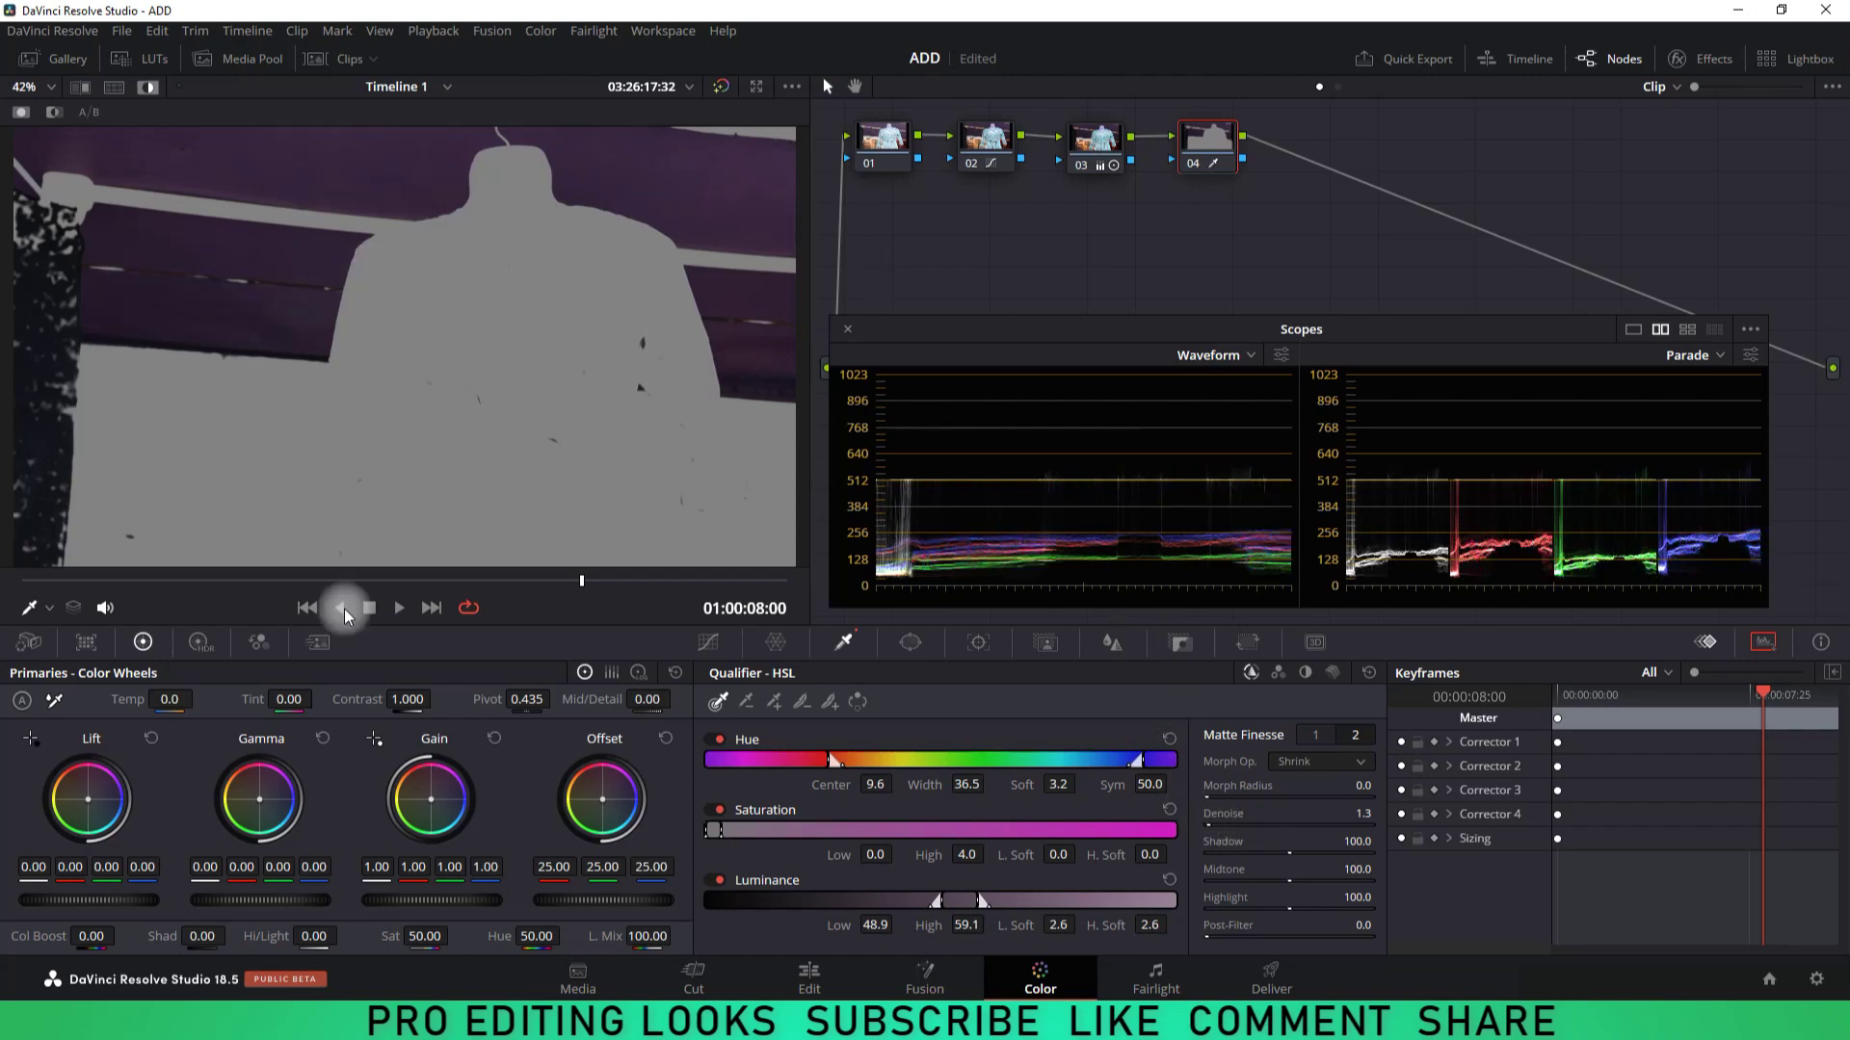
Step: Scrub through the clip to check the matte, then switch Highlight off
{"action": "left_click_drag", "start_coordinate": [77, 578], "coordinate": [48, 582]}
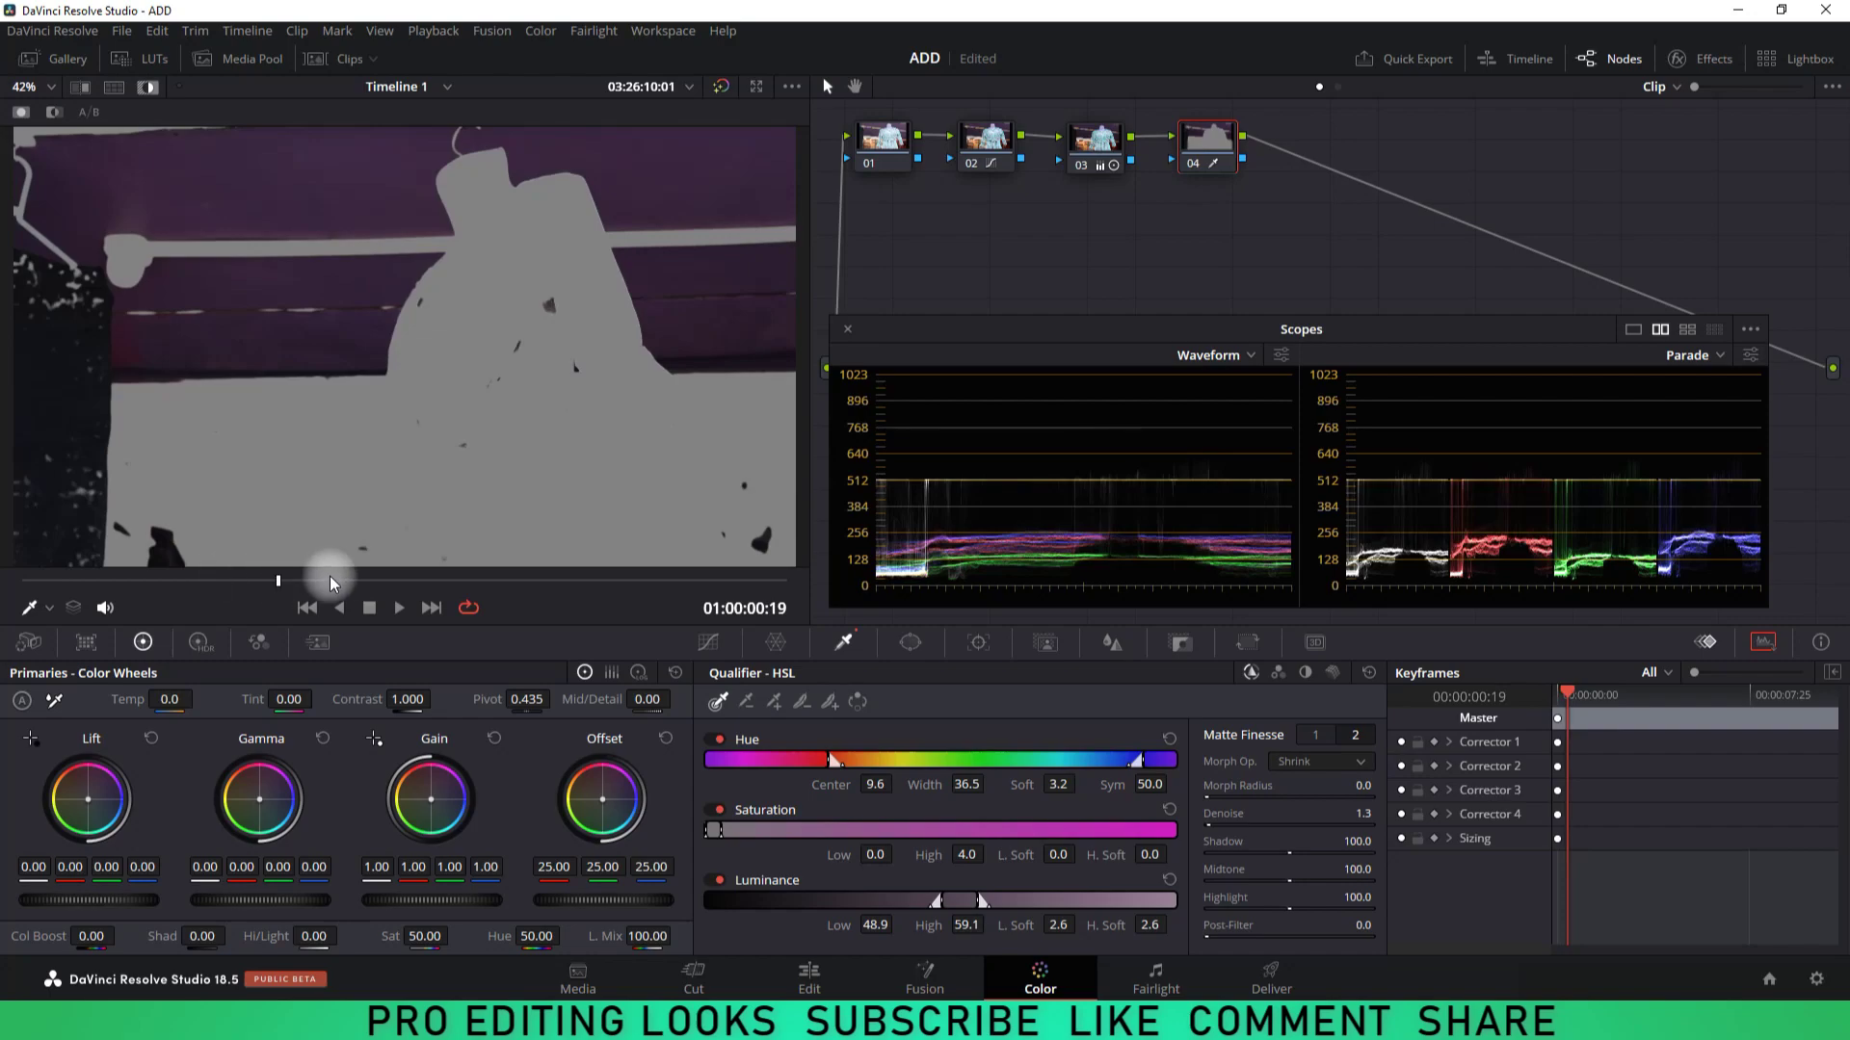
{"action": "mouse_move", "coordinate": [329, 576]}
{"action": "left_mouse_down"}
{"action": "mouse_move", "coordinate": [767, 586]}
{"action": "mouse_move", "coordinate": [477, 580]}
{"action": "mouse_move", "coordinate": [499, 581]}
{"action": "left_mouse_up"}
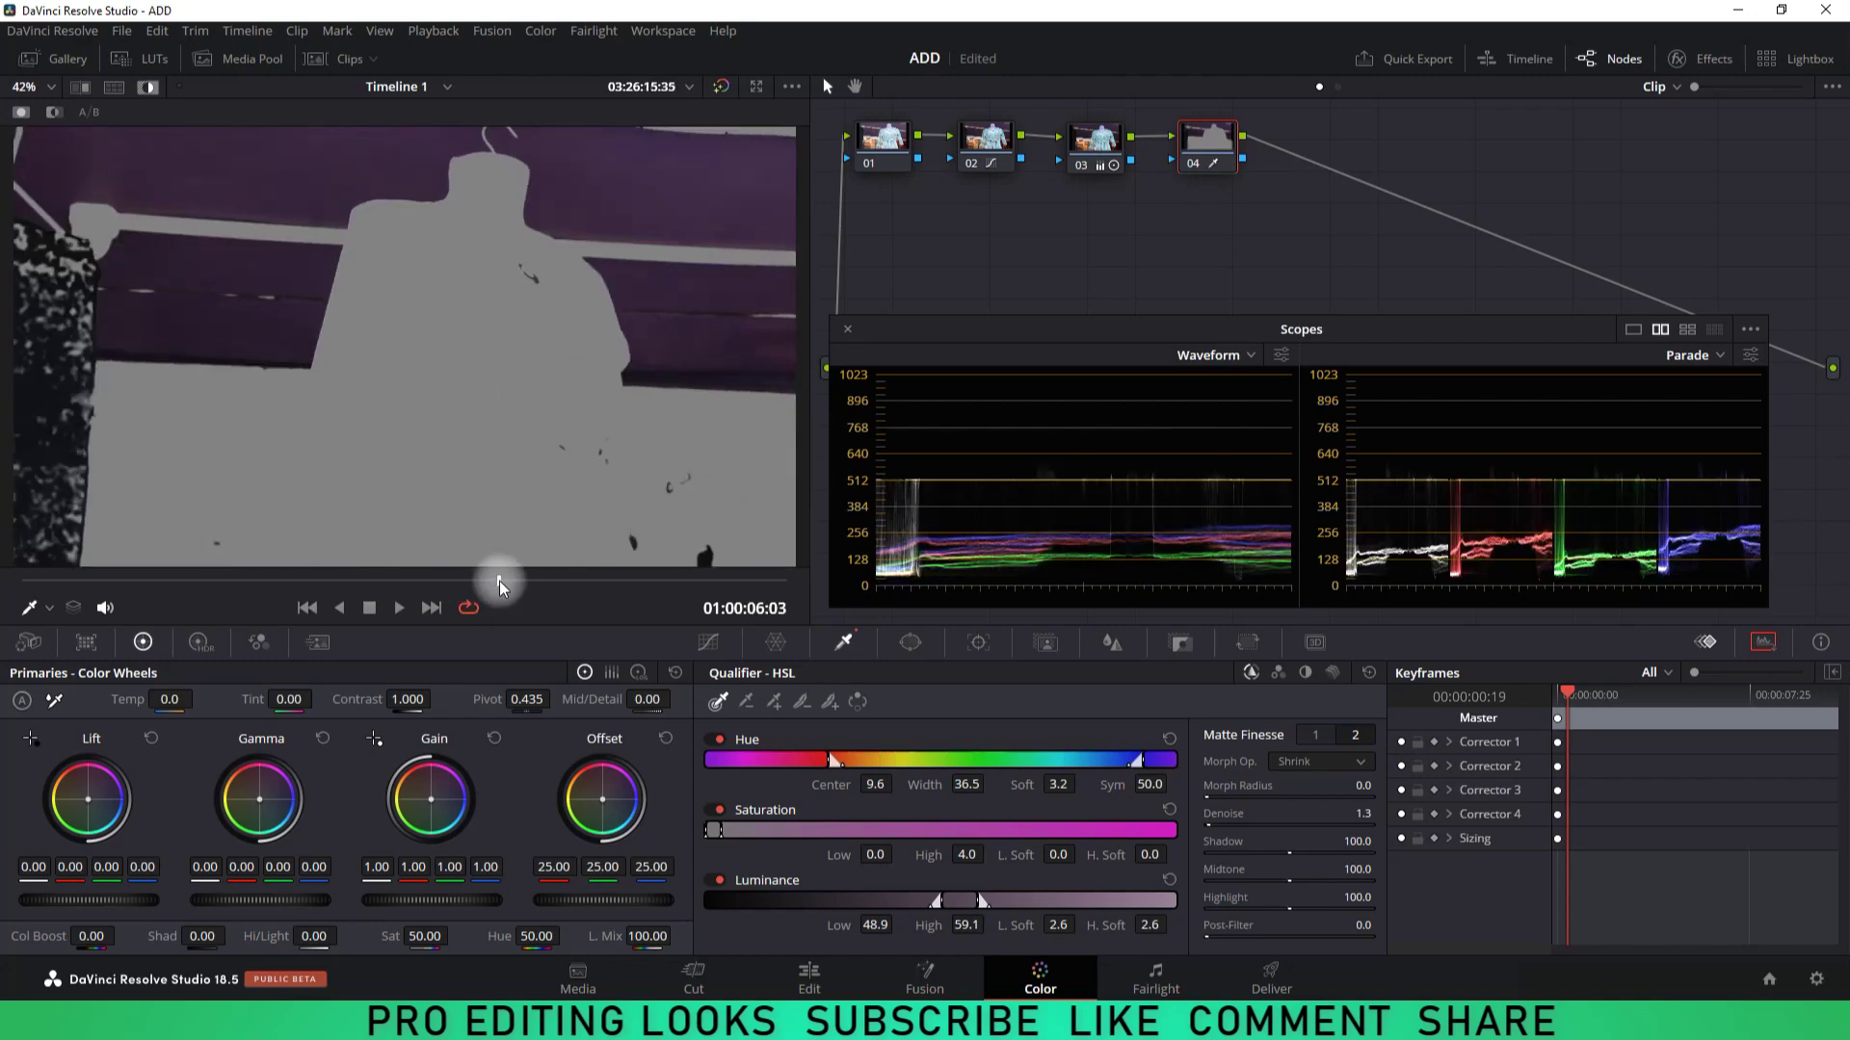
{"action": "left_click_drag", "start_coordinate": [499, 581], "coordinate": [564, 586]}
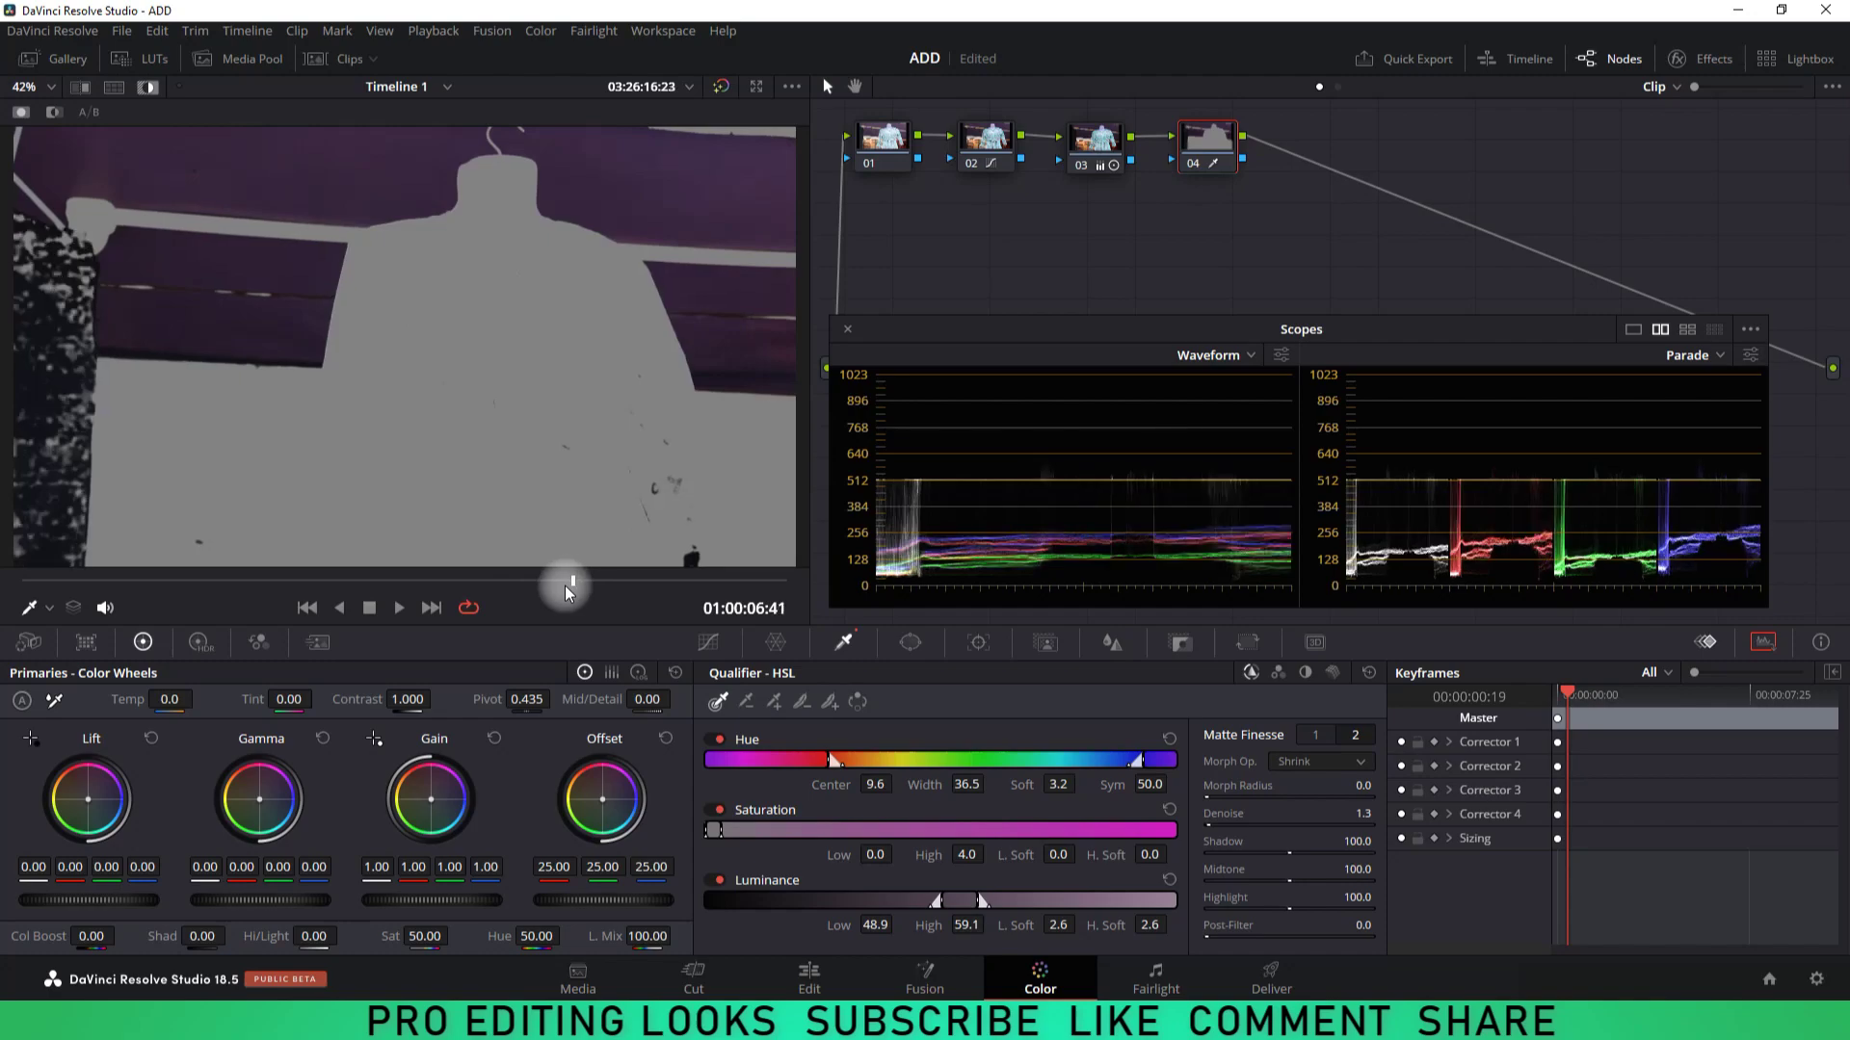
{"action": "left_click_drag", "start_coordinate": [403, 183], "coordinate": [383, 159]}
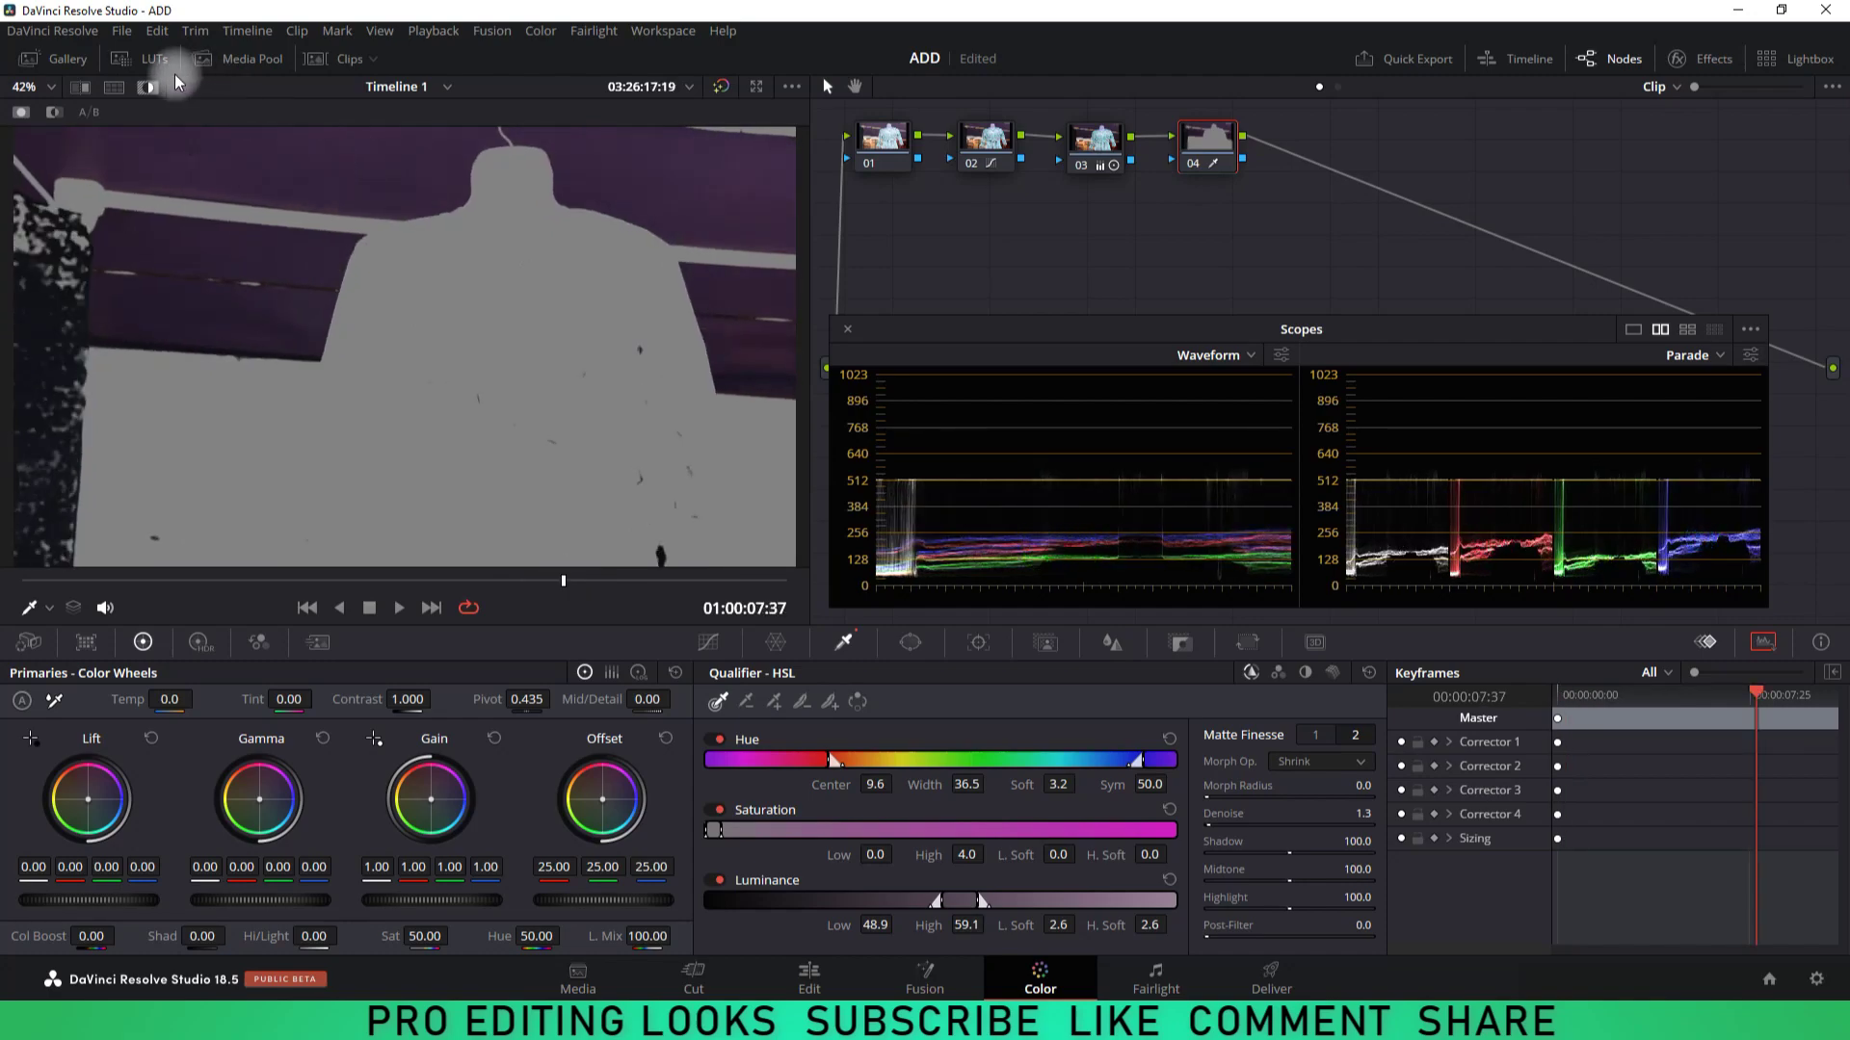
{"action": "left_click", "coordinate": [148, 87]}
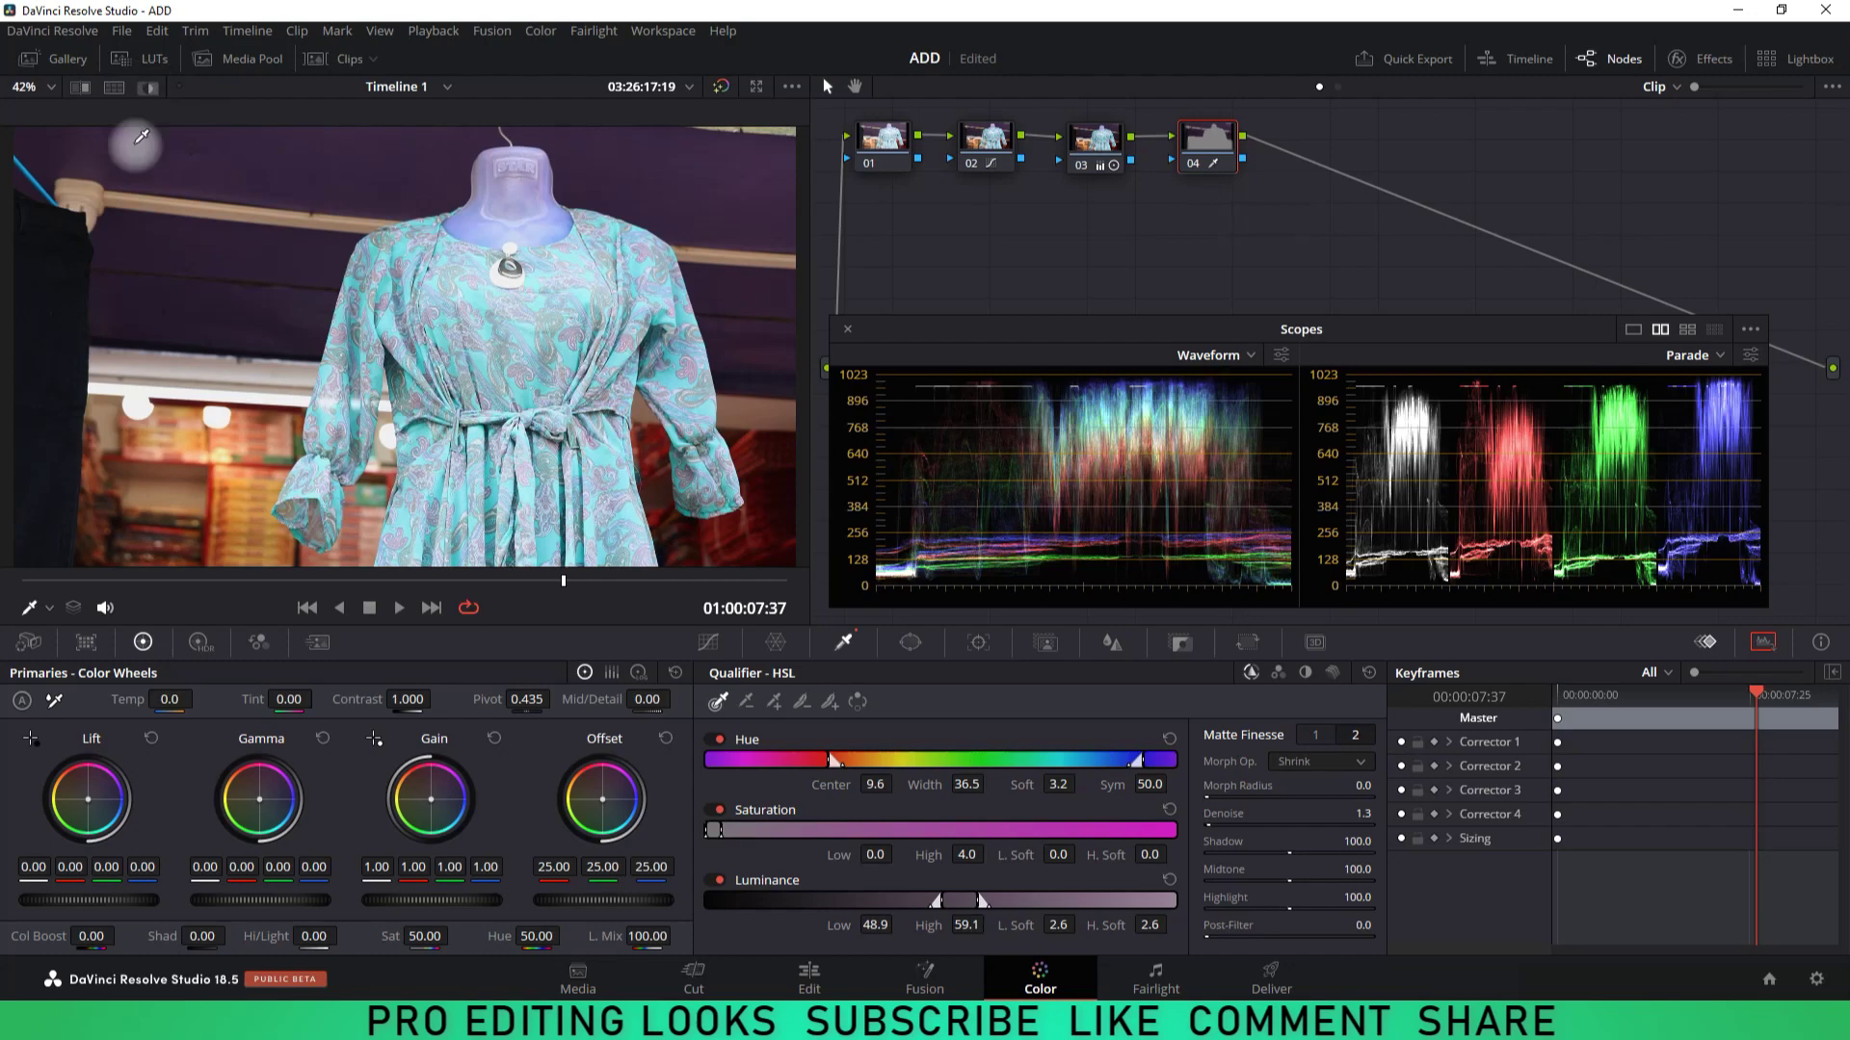
Step: Subtract the left pillar from node 04's matte with Picker Minus, then return to the full-colour image
{"action": "key", "text": "shift+h"}
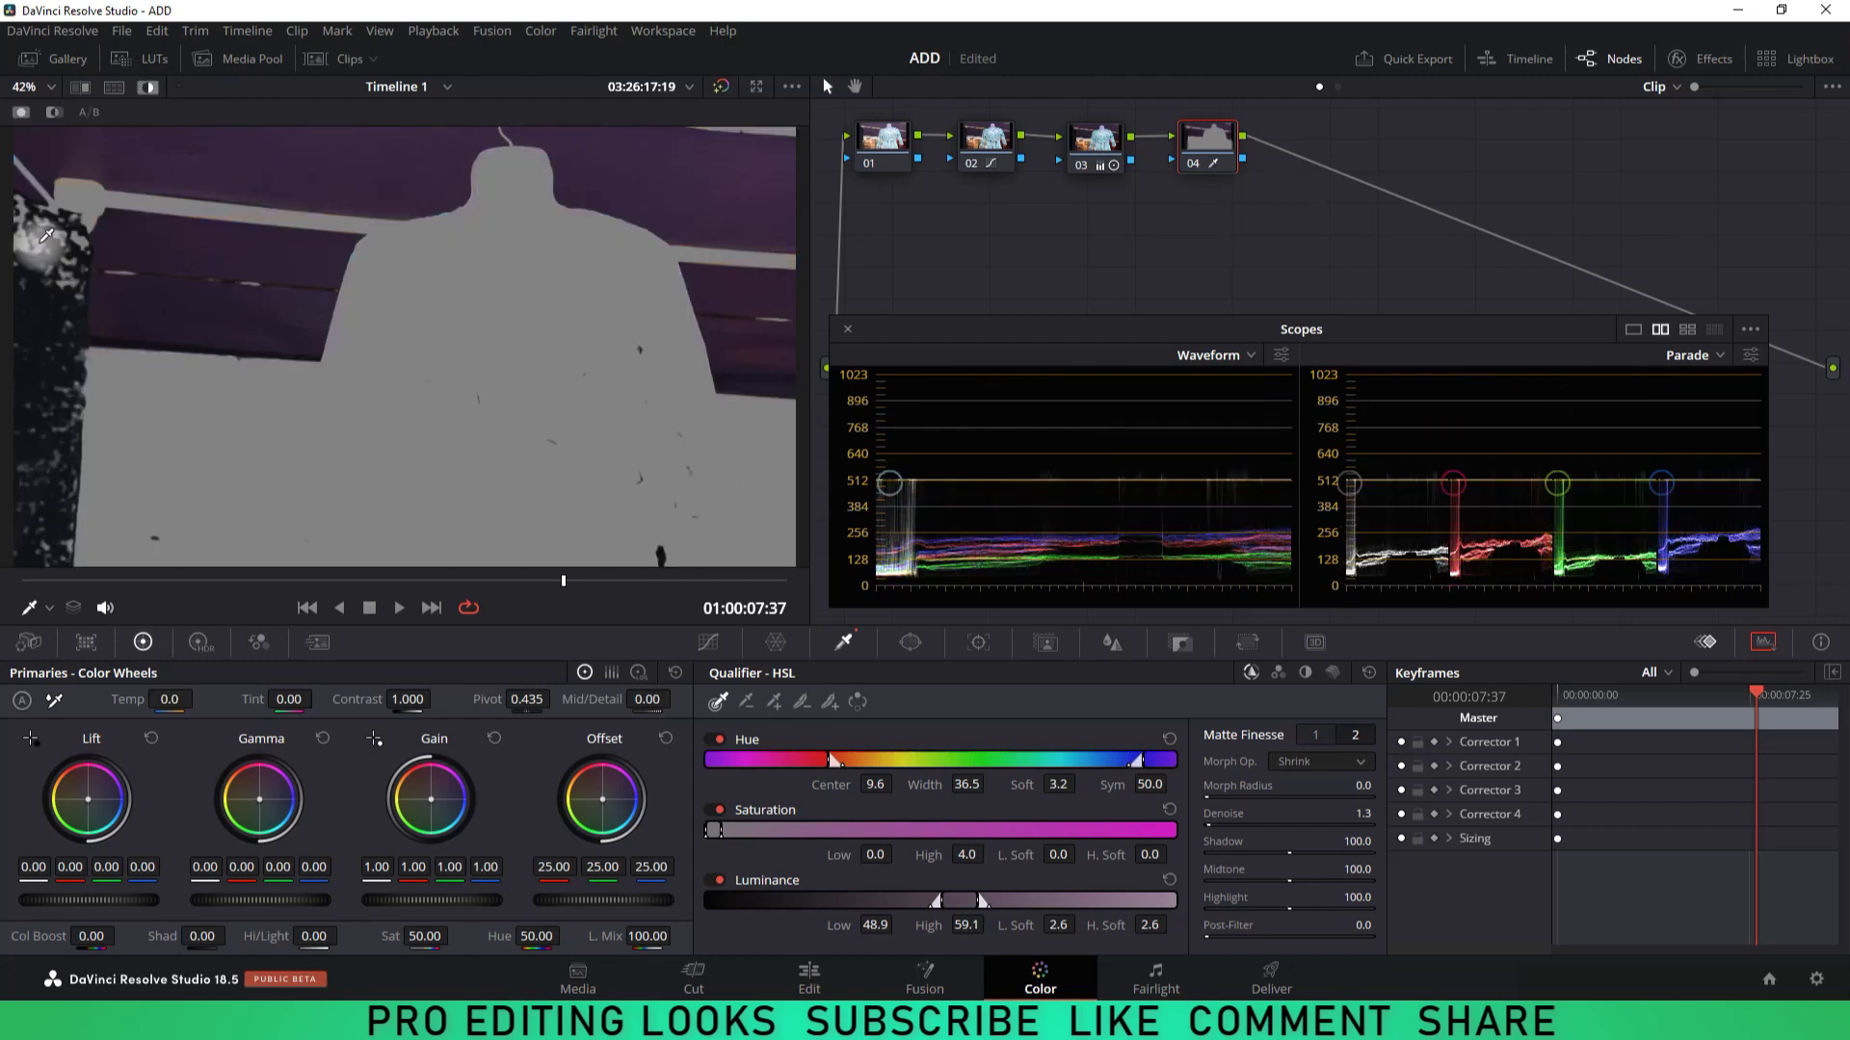
{"action": "left_click", "coordinate": [746, 700]}
{"action": "left_click", "coordinate": [37, 234]}
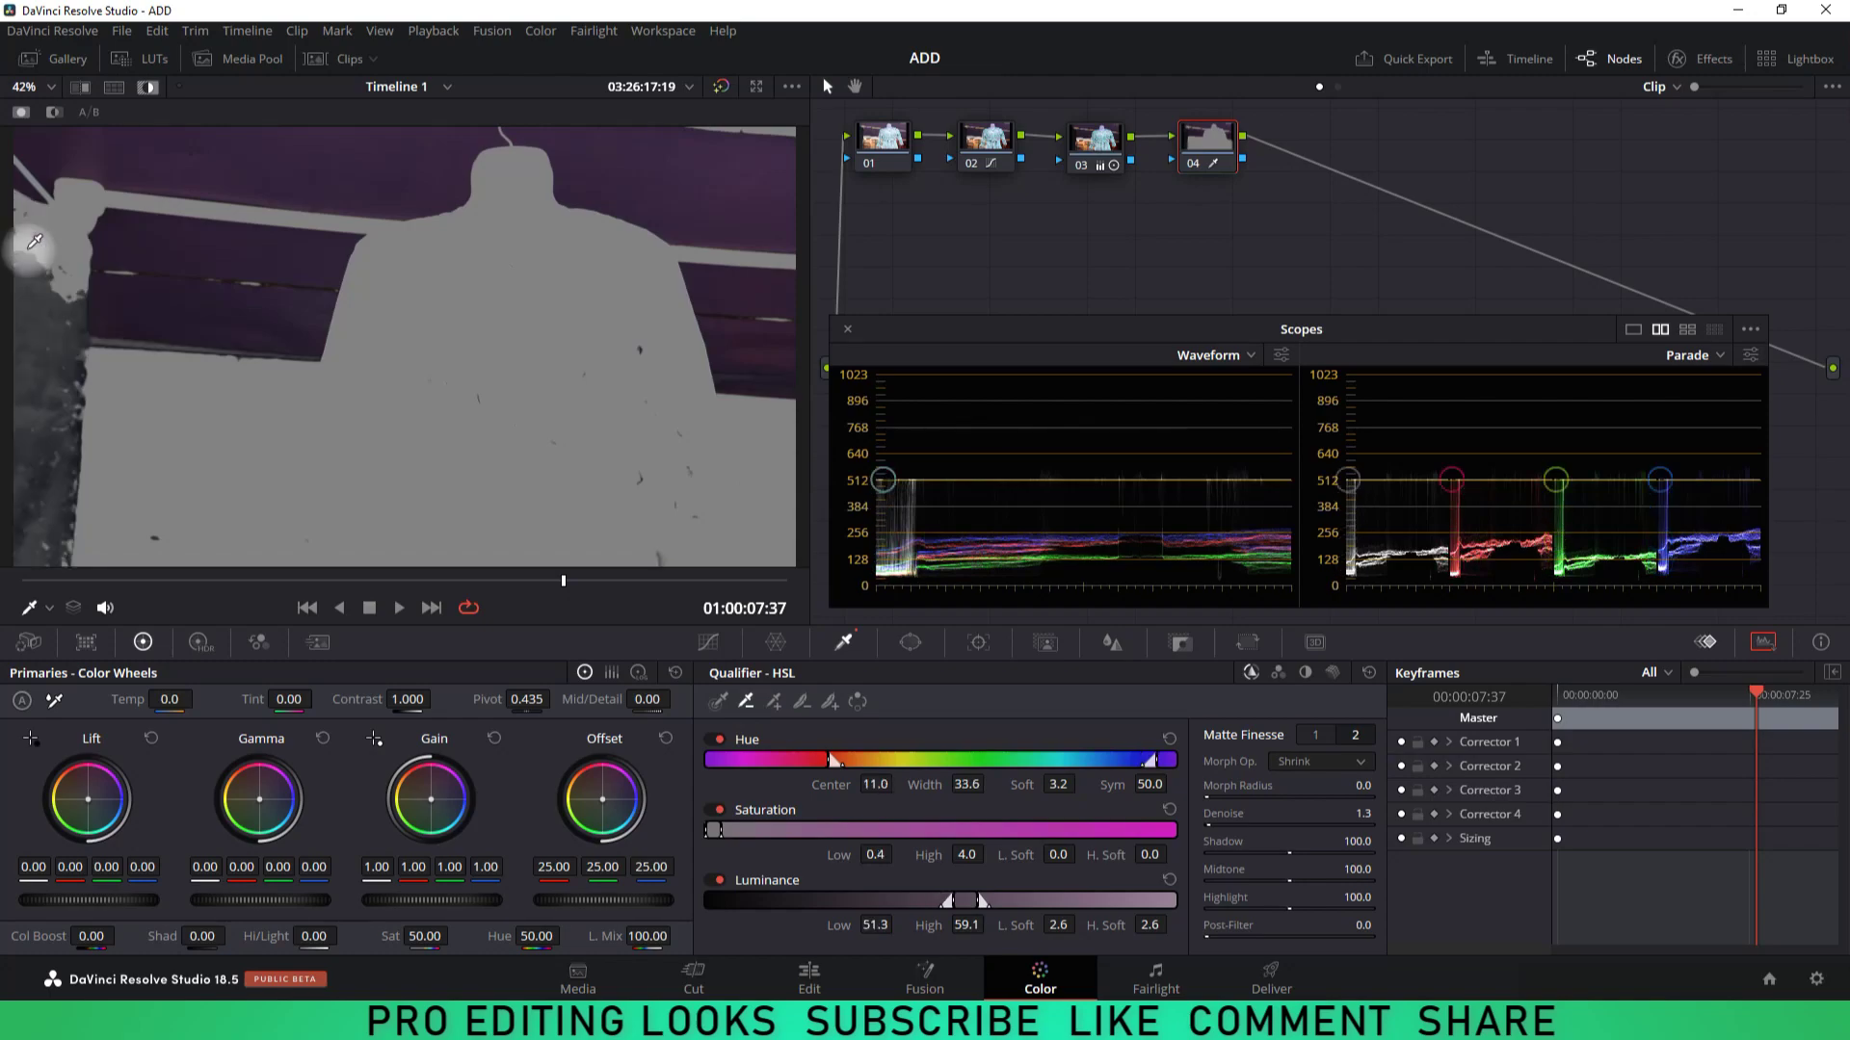
{"action": "left_click", "coordinate": [32, 400]}
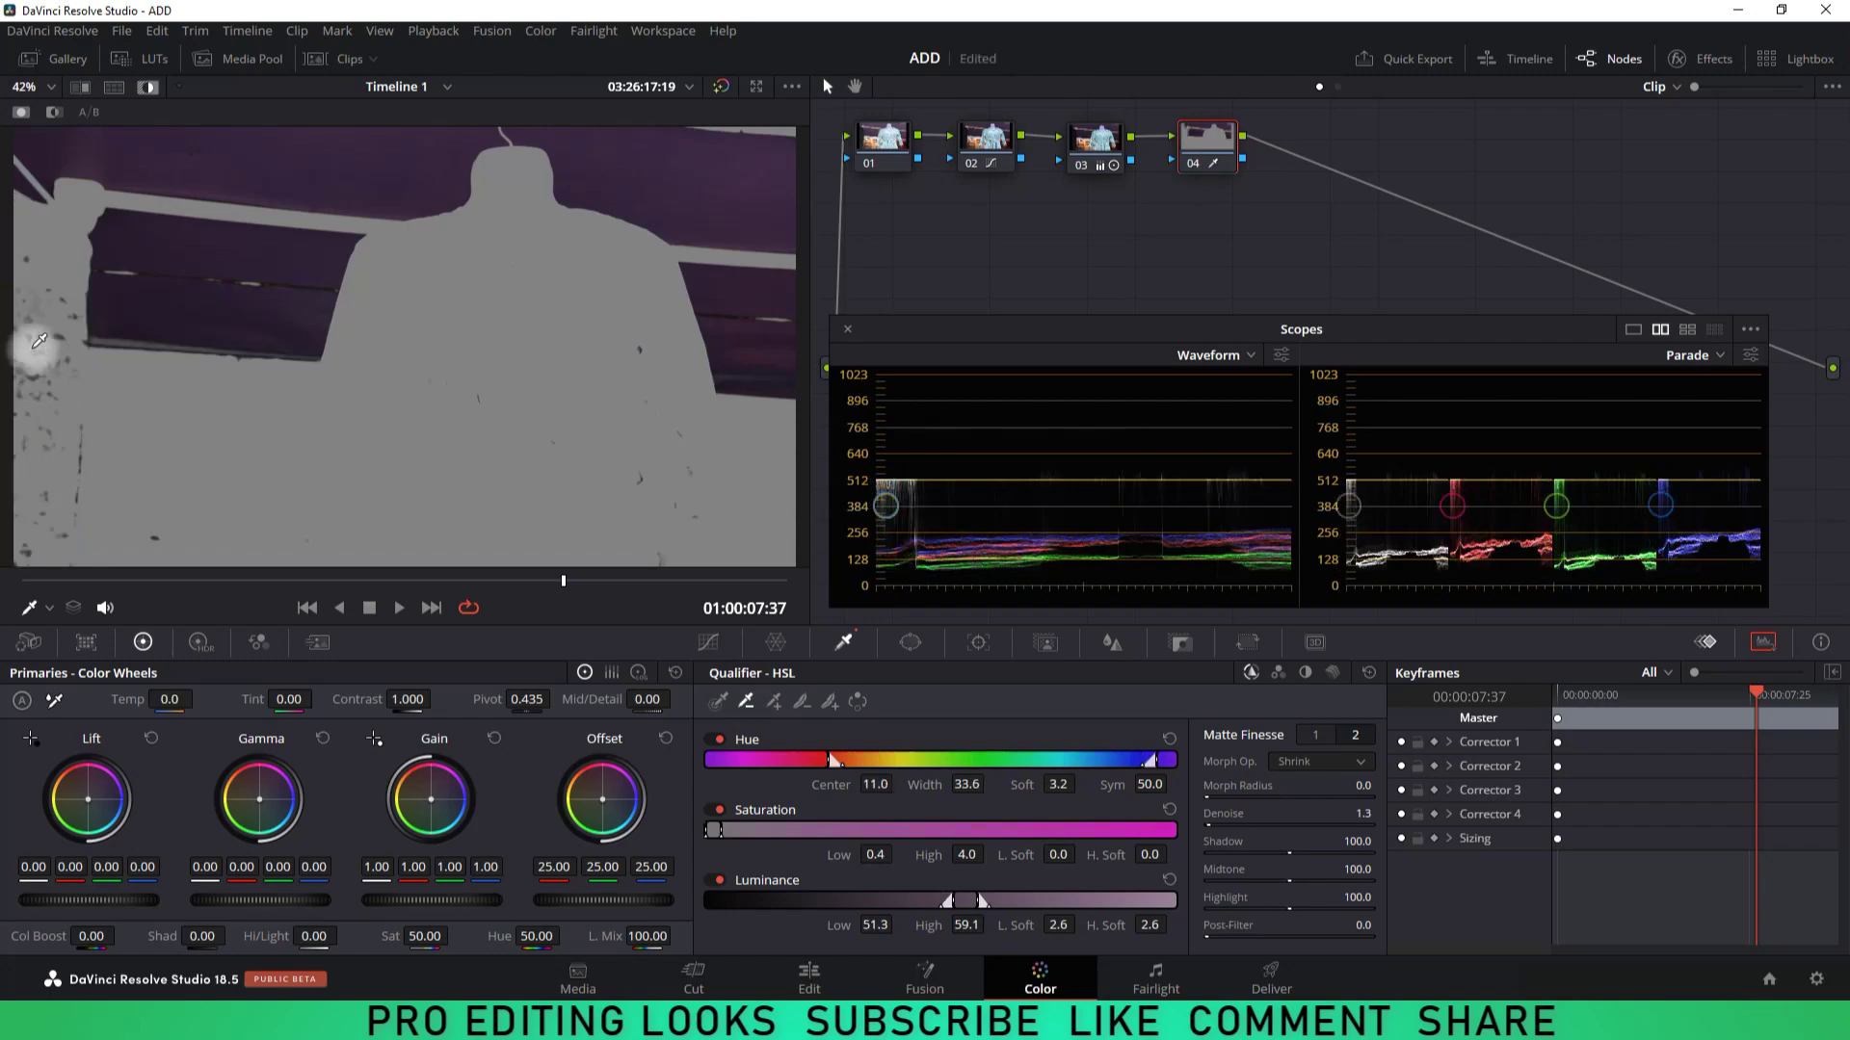
{"action": "left_click", "coordinate": [35, 364]}
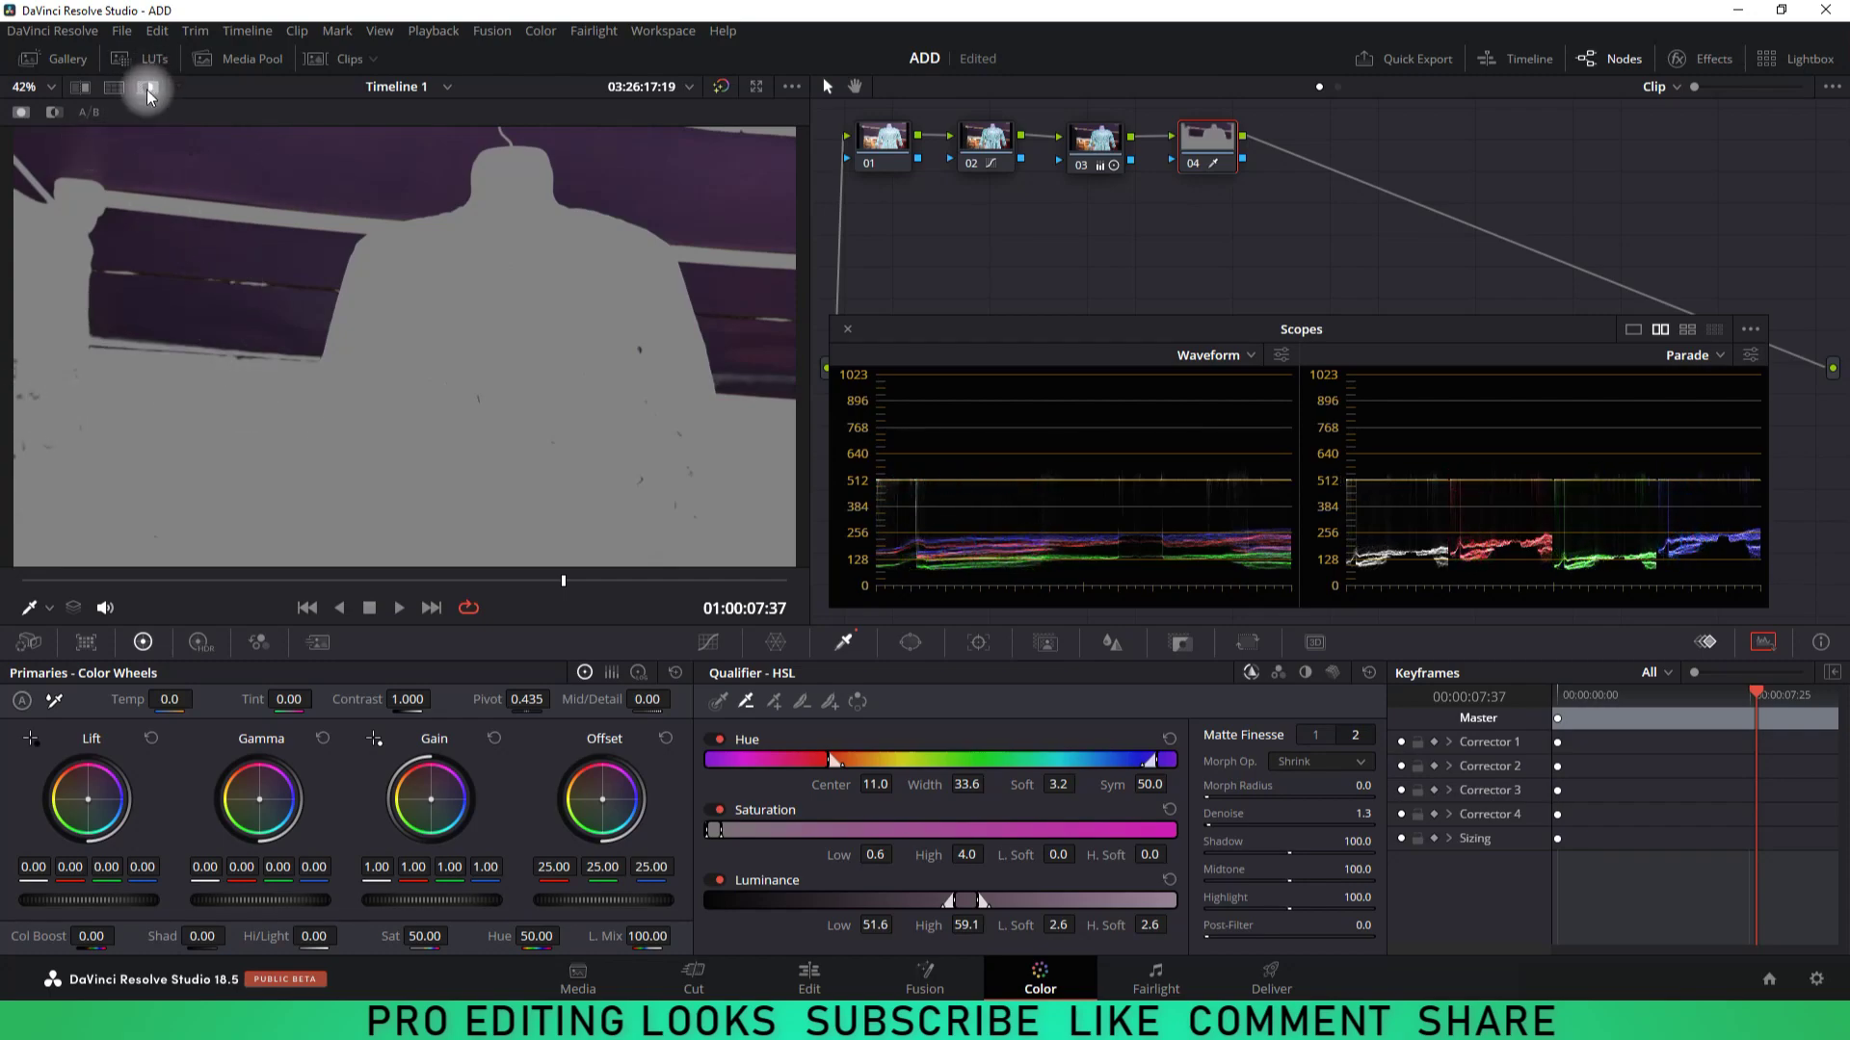
{"action": "left_click", "coordinate": [114, 87]}
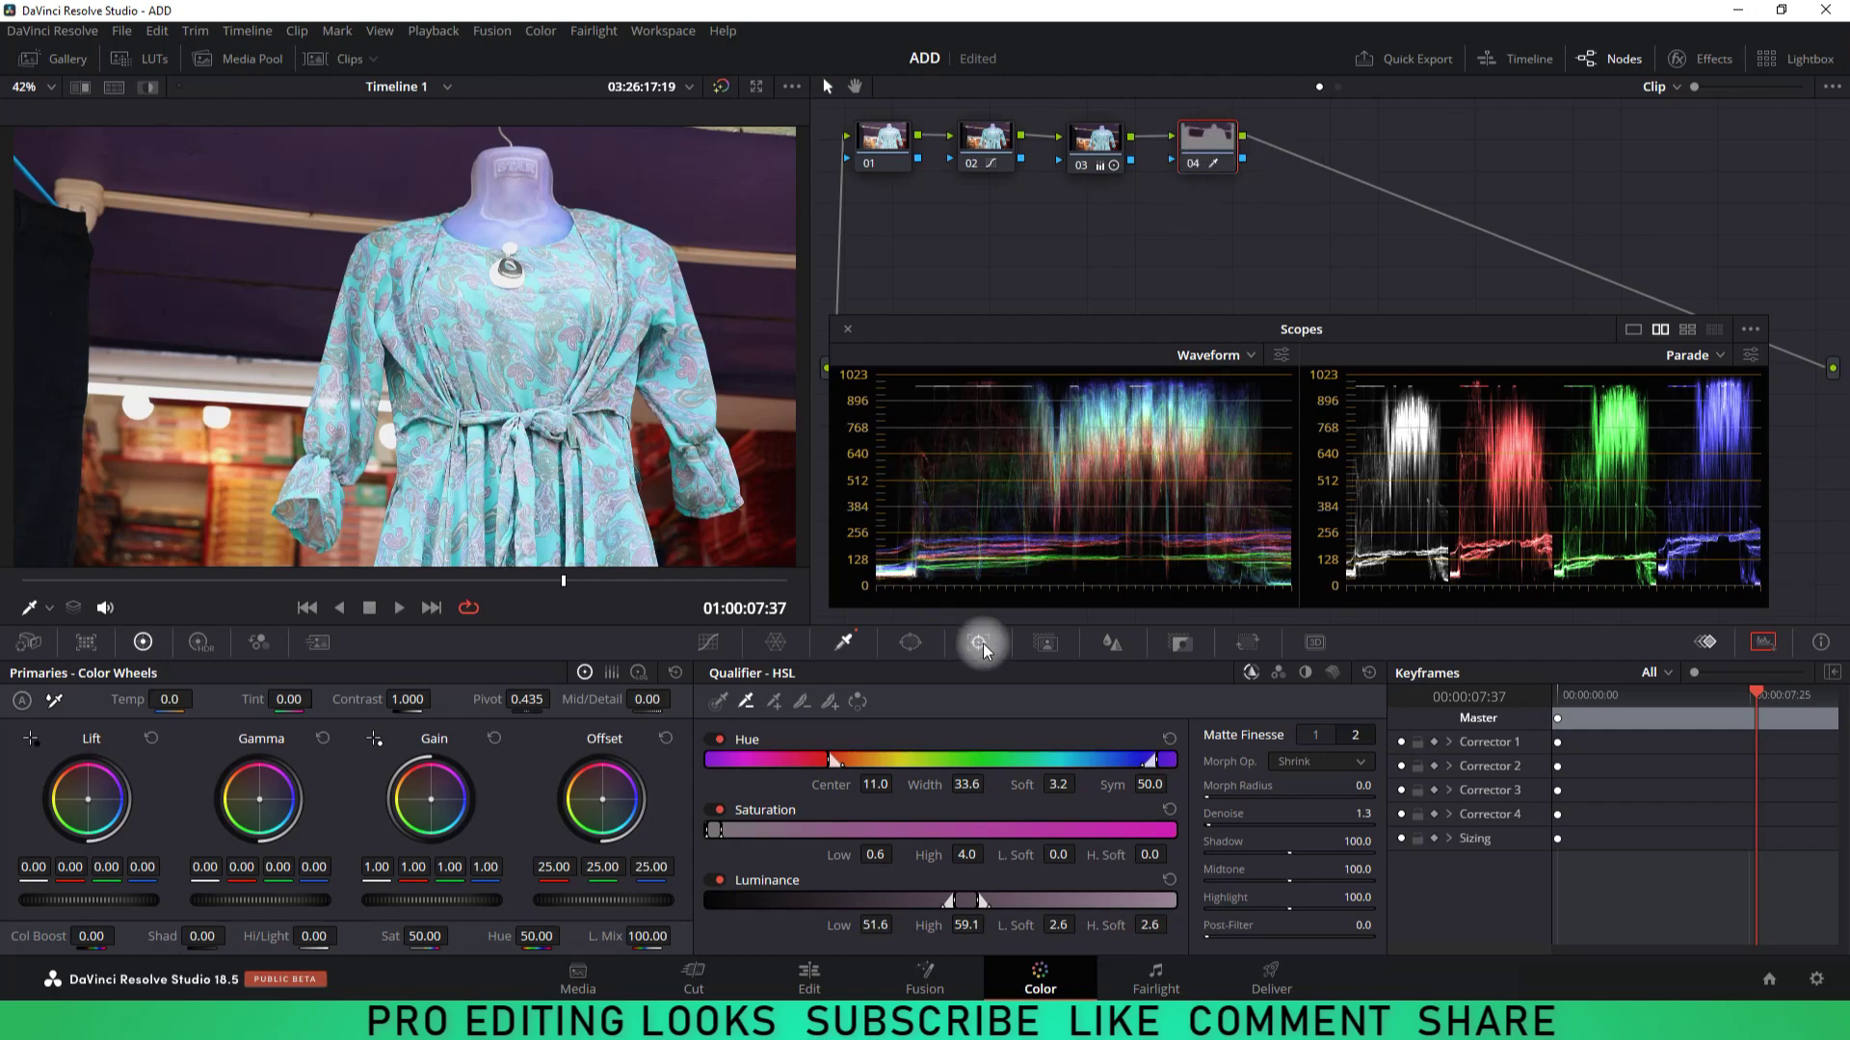
{"action": "left_click_drag", "start_coordinate": [1208, 324], "coordinate": [1210, 313]}
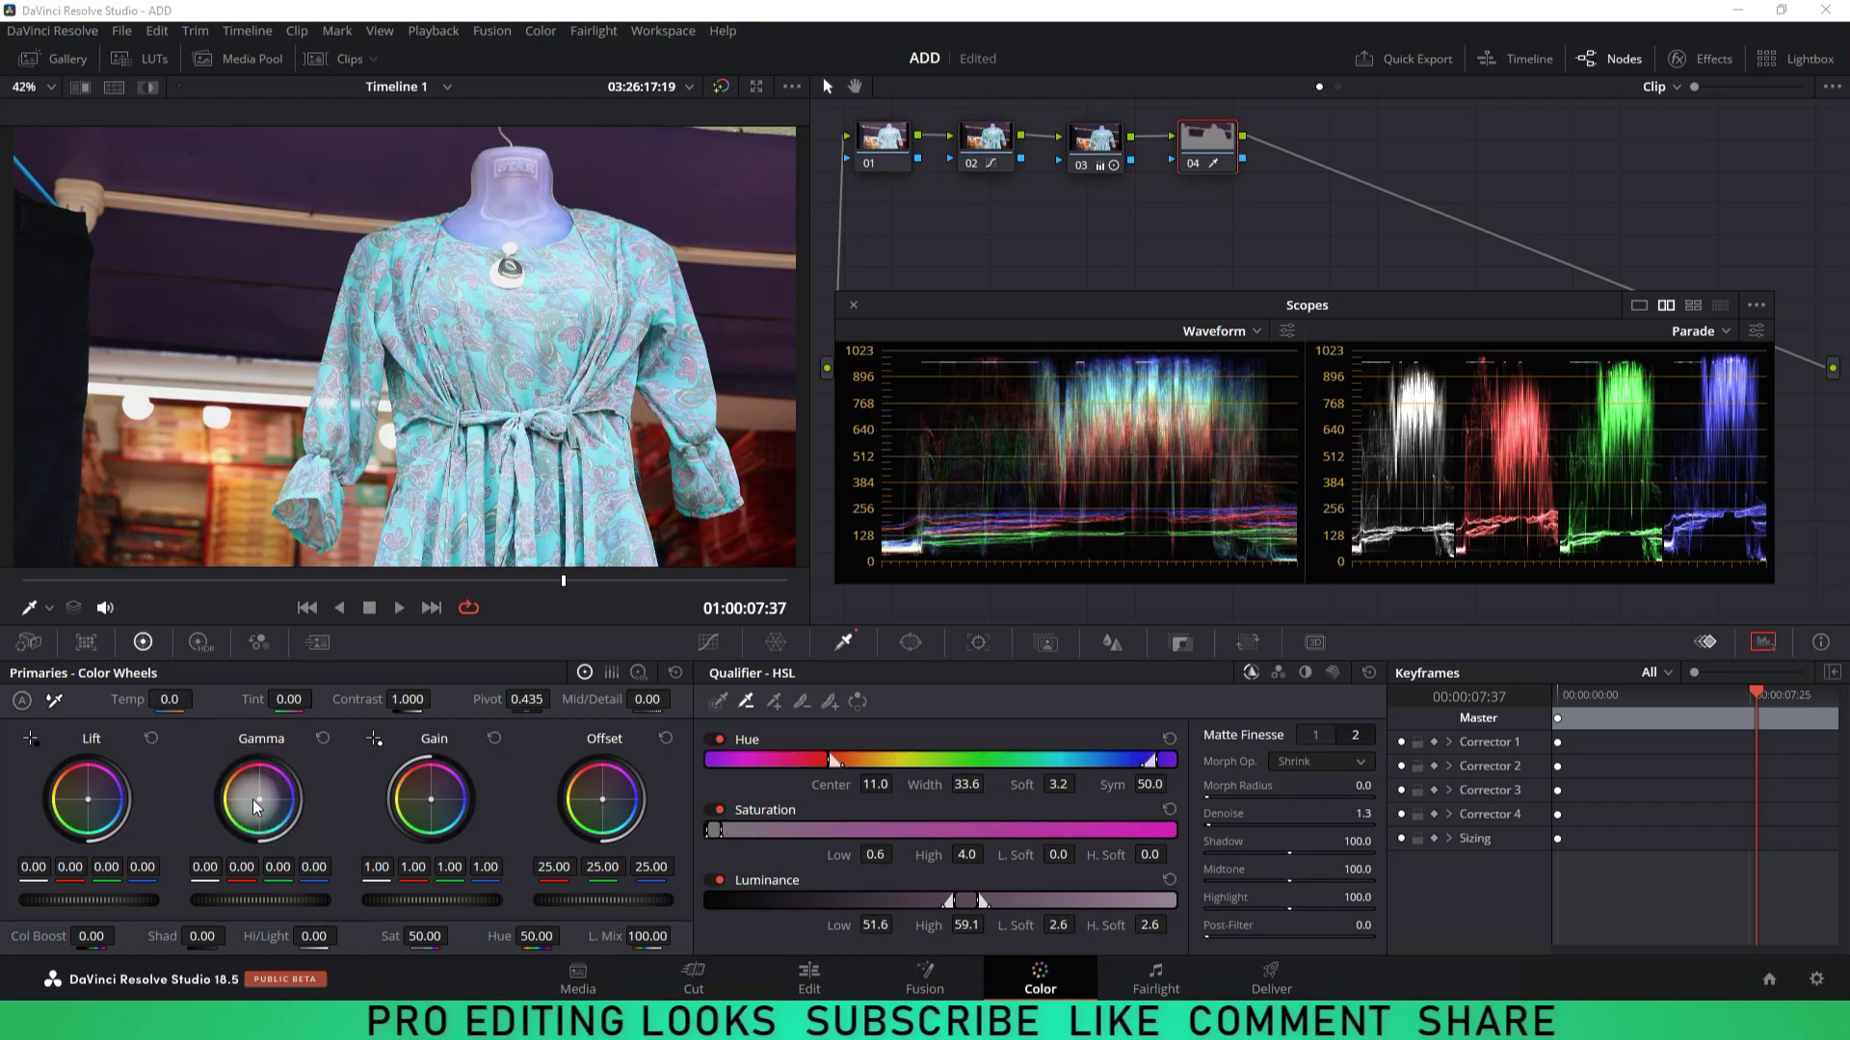
Step: Shift node 04's Gamma wheel slightly toward blue and compare the node off and on
{"action": "left_click_drag", "start_coordinate": [258, 808], "coordinate": [331, 838]}
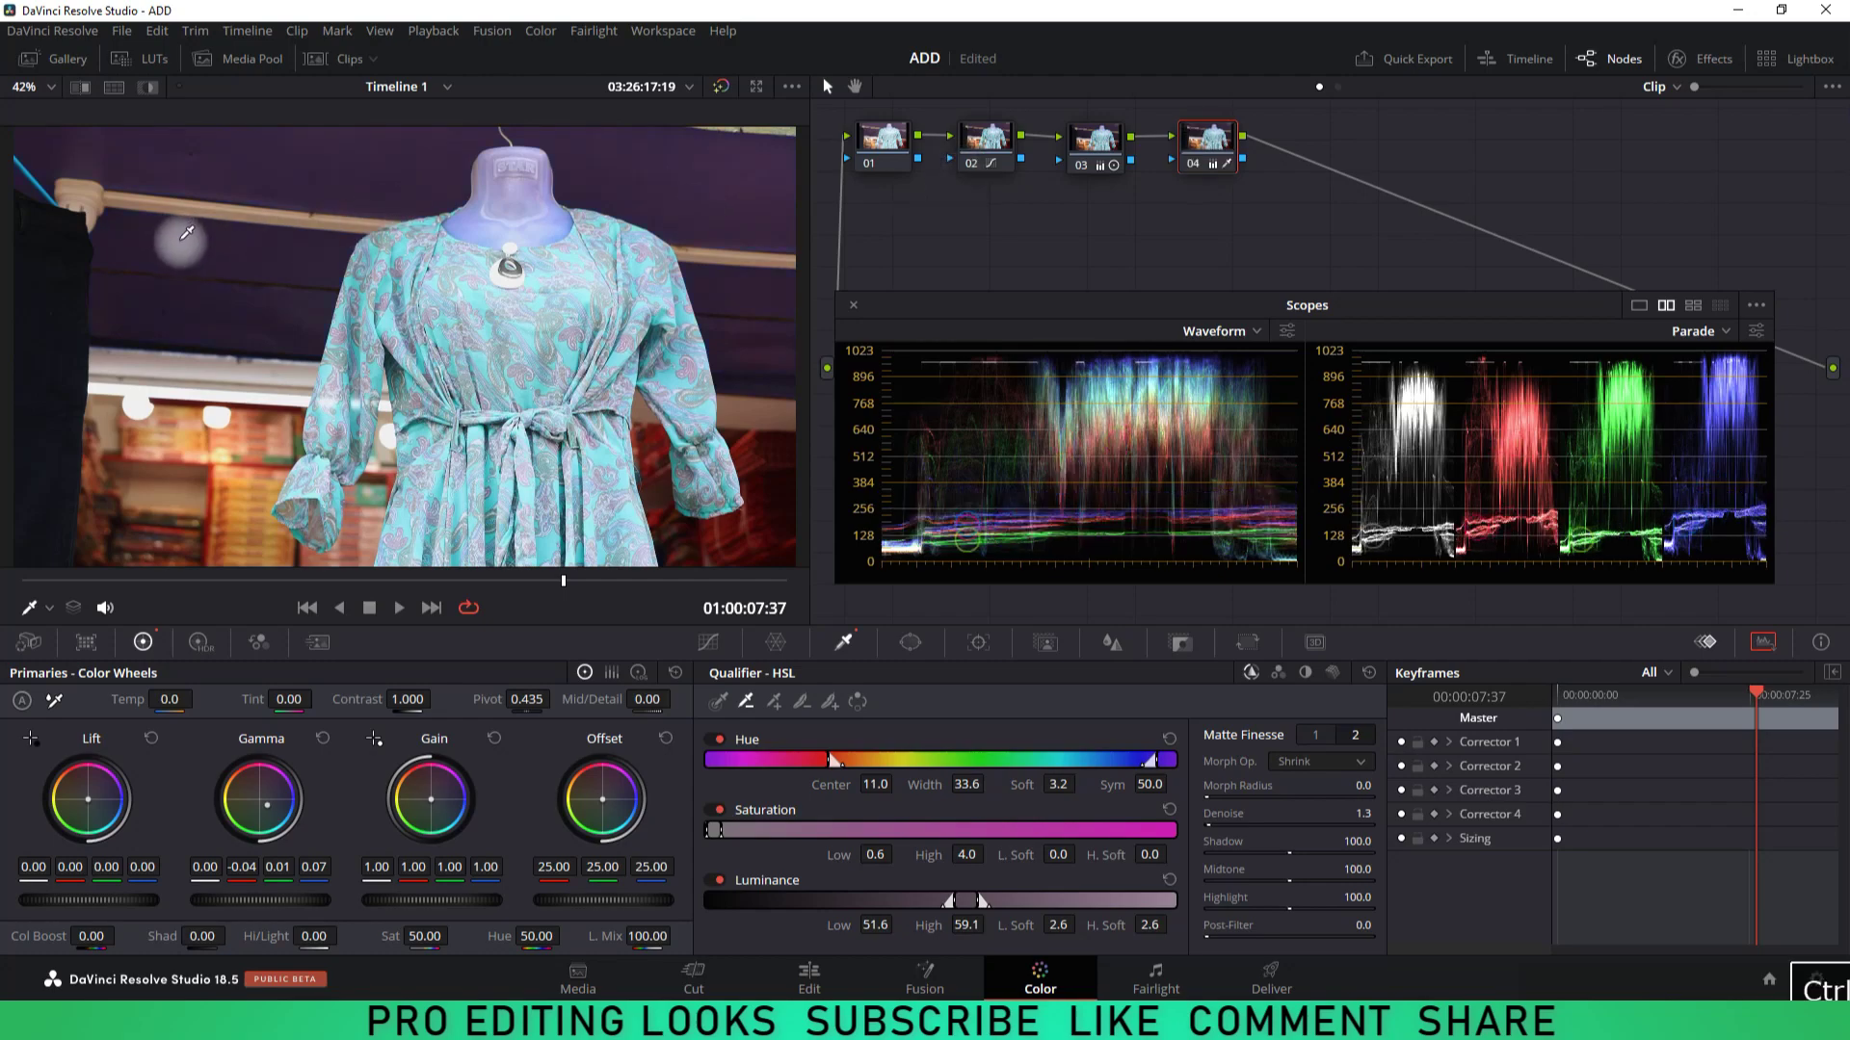
{"action": "key", "text": "ctrl+d"}
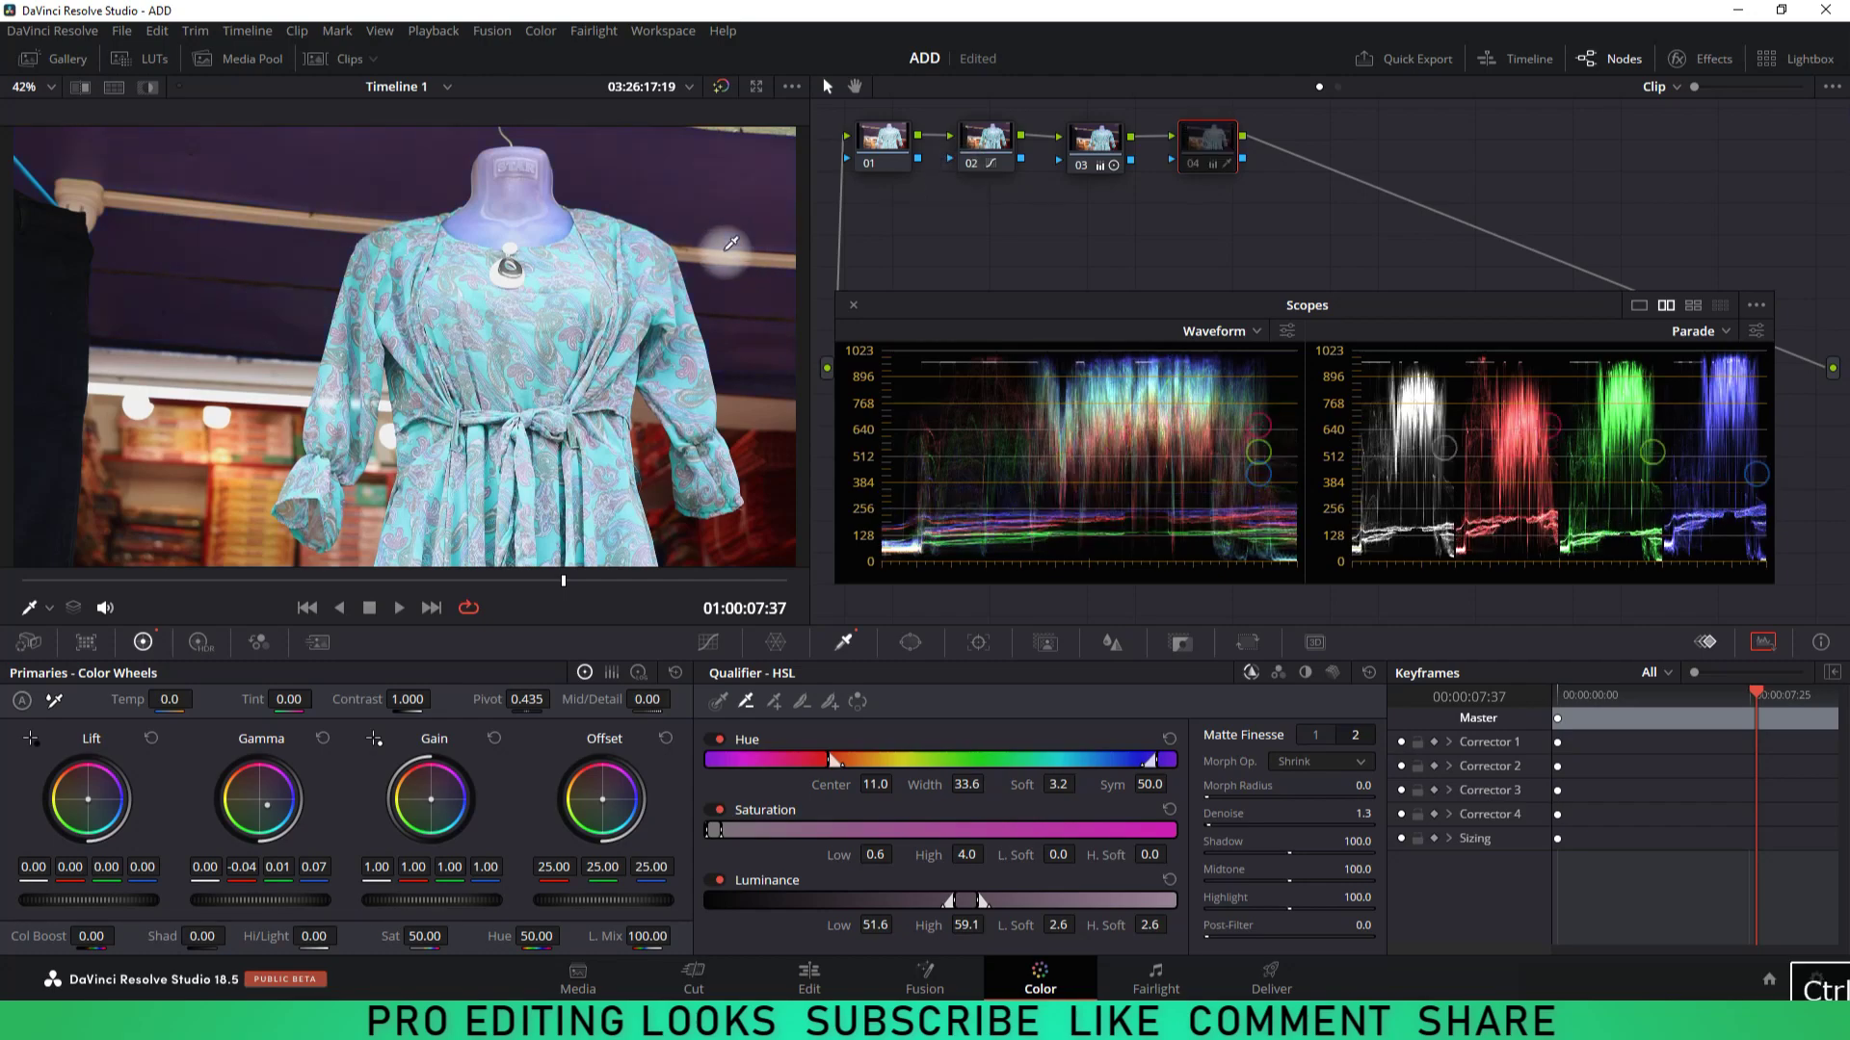
{"action": "key", "text": "ctrl+d"}
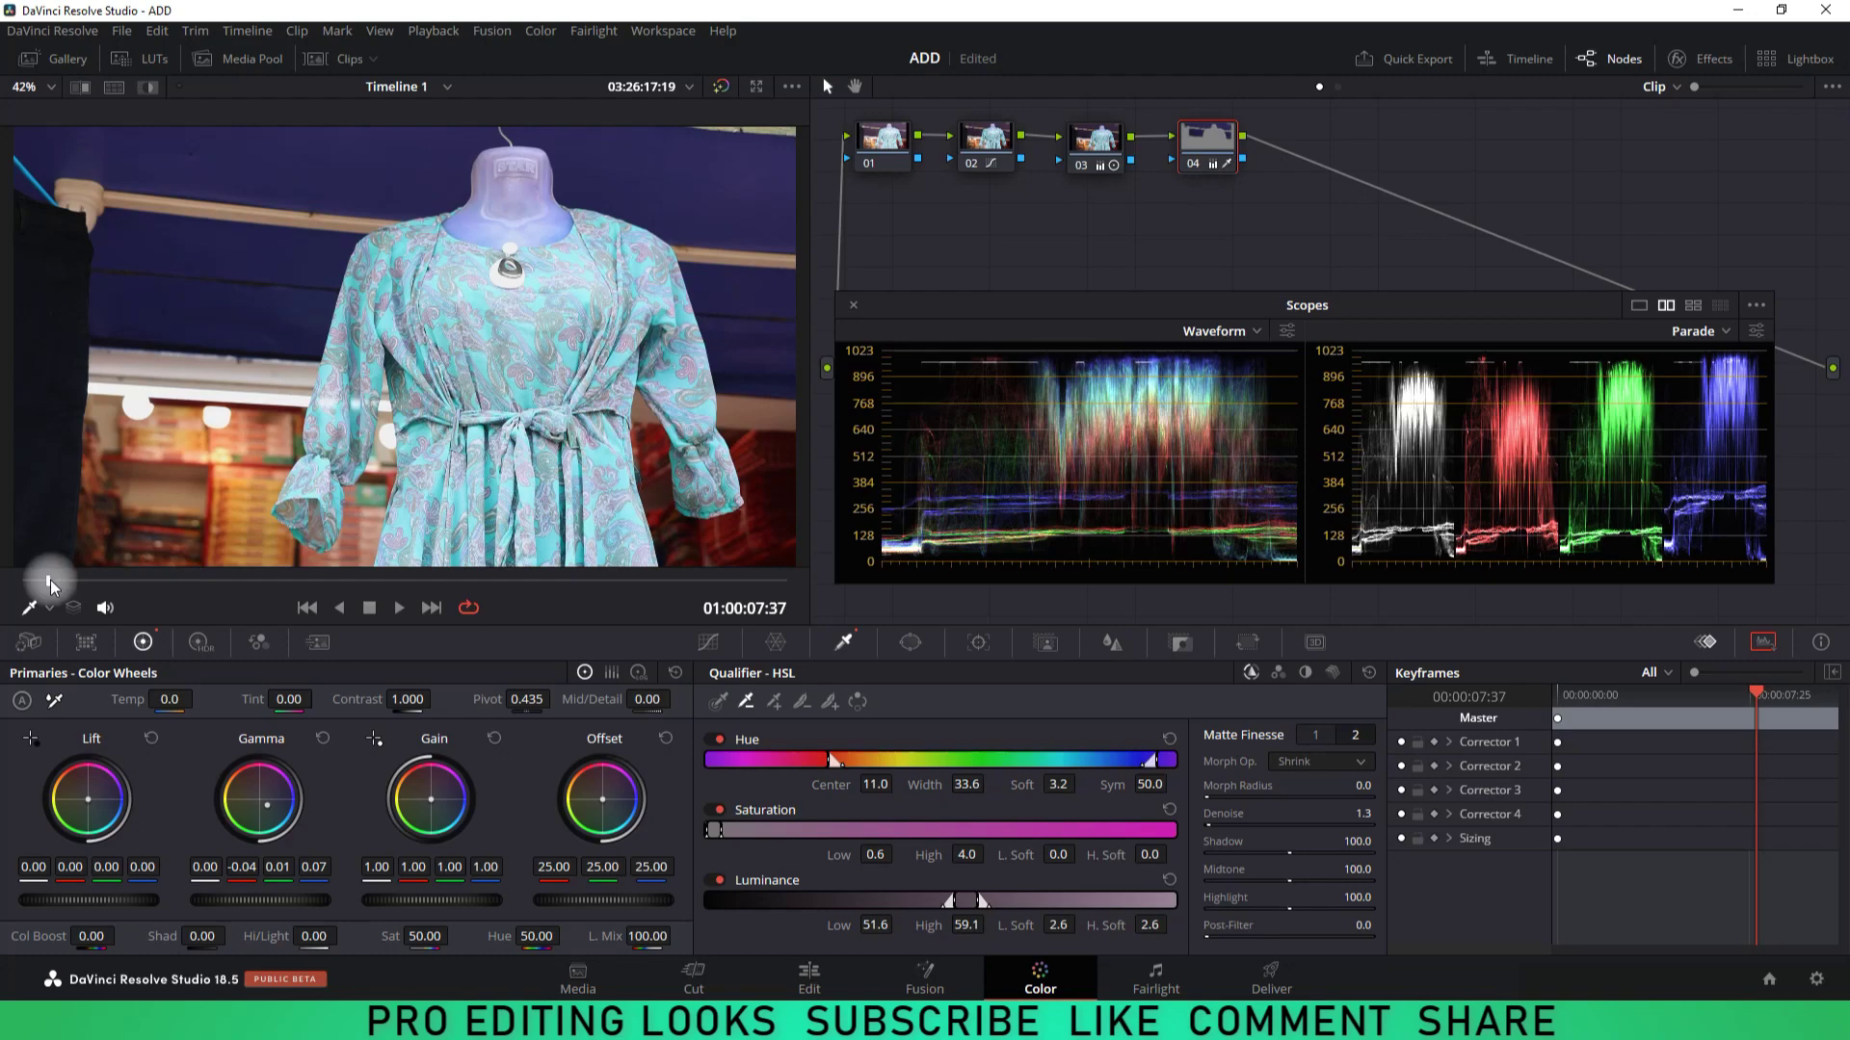
Step: Check an earlier frame, return to the working frame near 01:00:07:47, and add serial node 05
{"action": "mouse_move", "coordinate": [50, 585]}
{"action": "left_mouse_down"}
{"action": "mouse_move", "coordinate": [669, 582]}
{"action": "mouse_move", "coordinate": [576, 582]}
{"action": "left_mouse_up"}
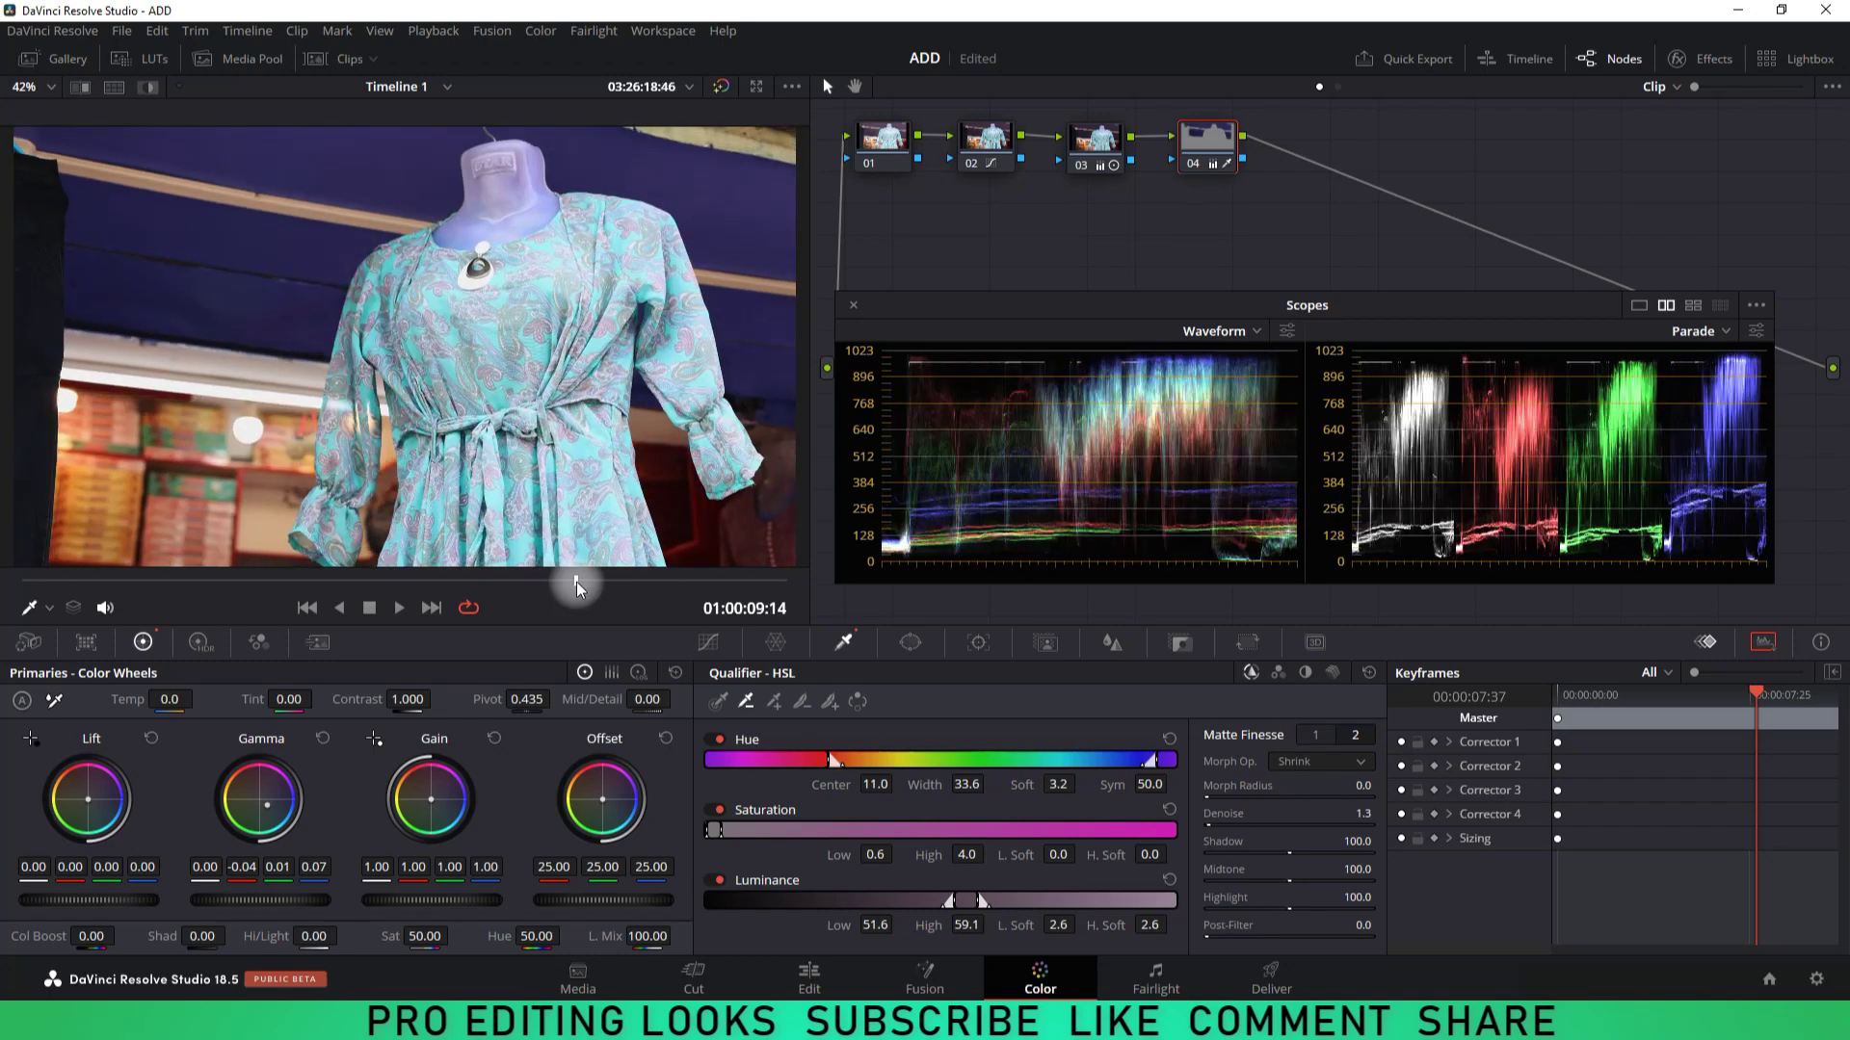
{"action": "left_click_drag", "start_coordinate": [576, 582], "coordinate": [578, 581]}
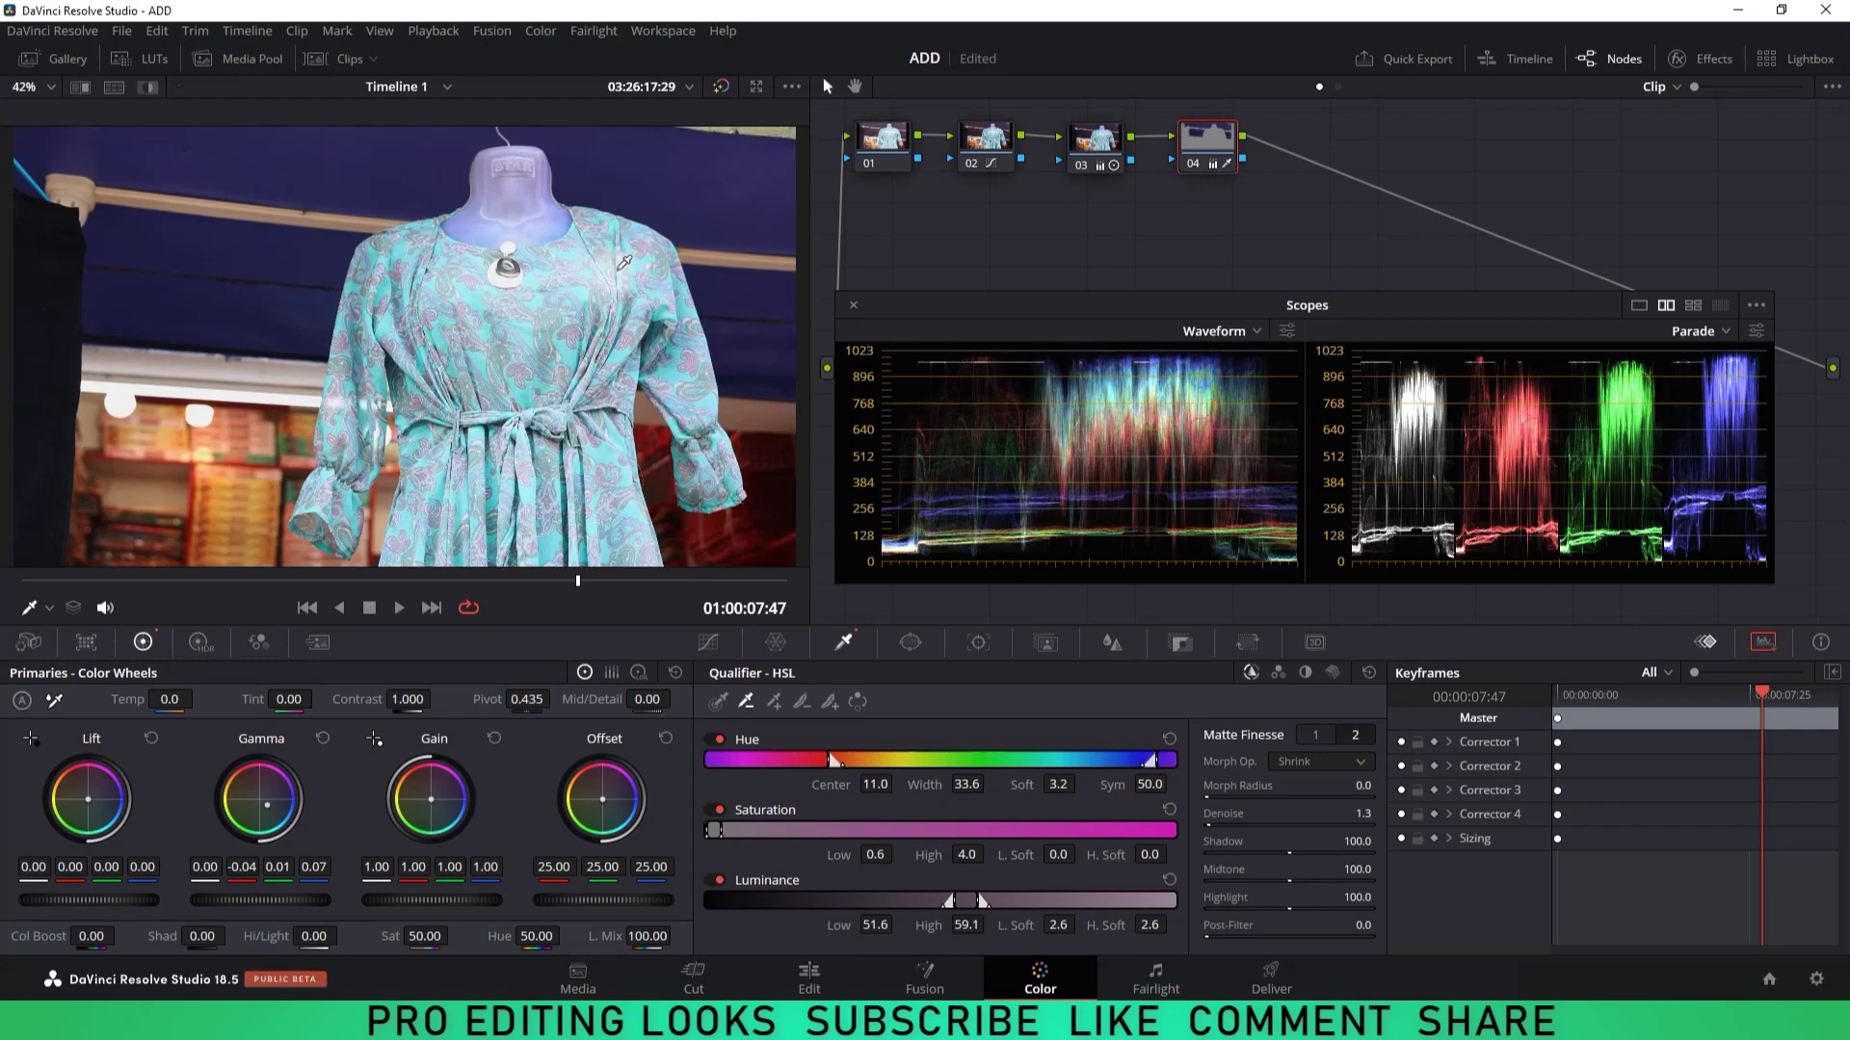
{"action": "key", "text": "alt+s"}
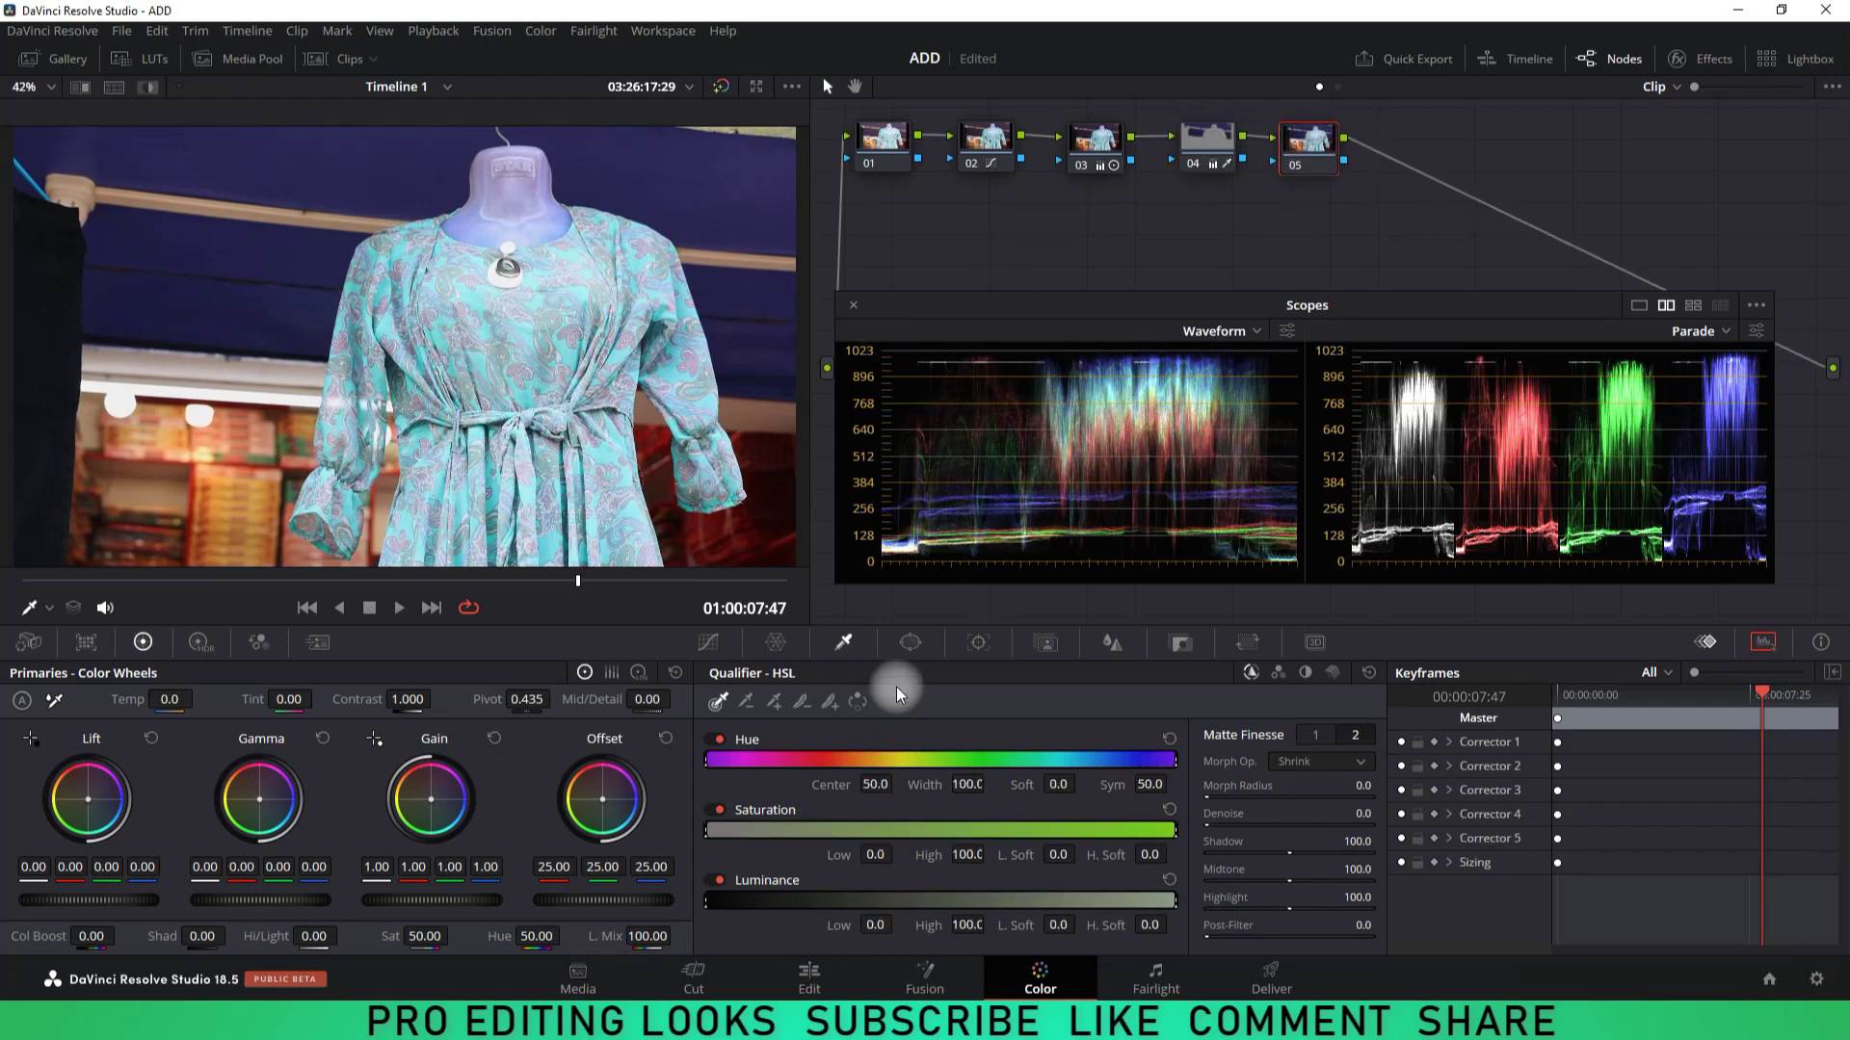
Step: Key the orange background and lower-left boxes in node 05 using the 3D qualifier
{"action": "left_click", "coordinate": [1331, 674]}
{"action": "left_click_drag", "start_coordinate": [67, 190], "coordinate": [371, 212]}
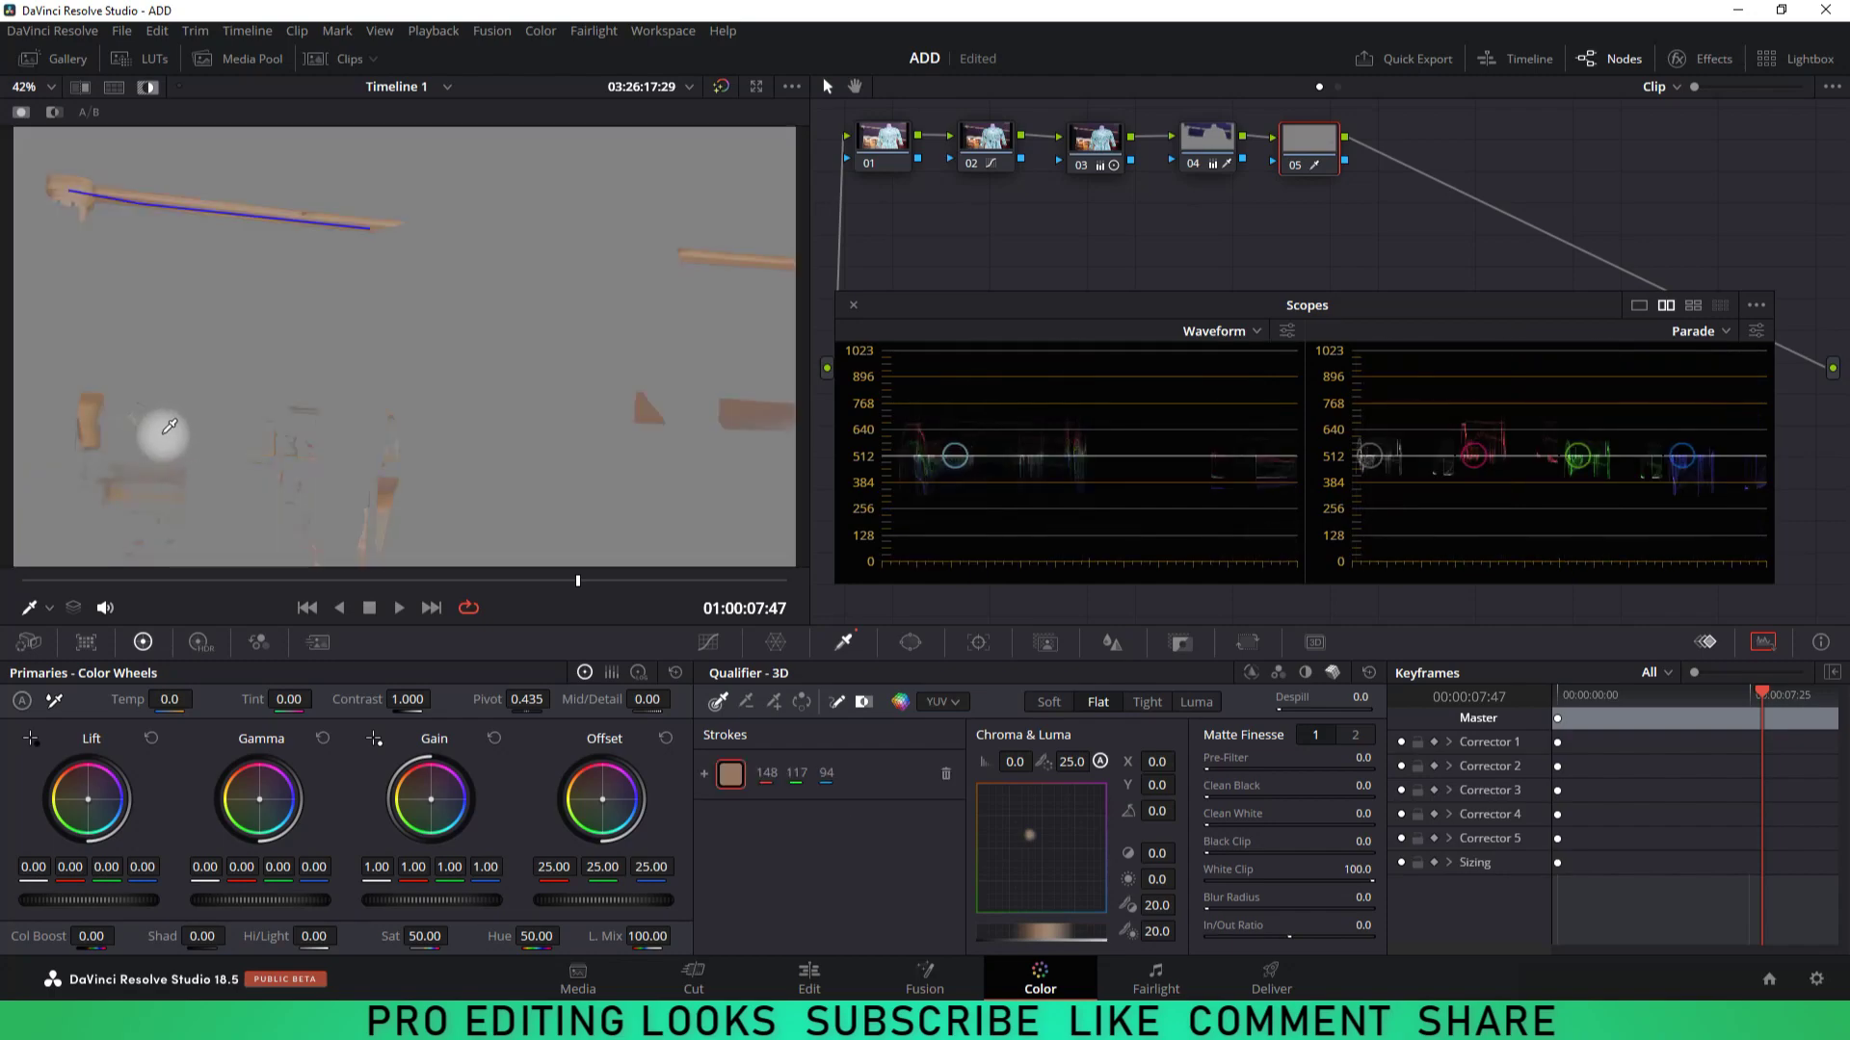
{"action": "left_click_drag", "start_coordinate": [154, 435], "coordinate": [247, 509]}
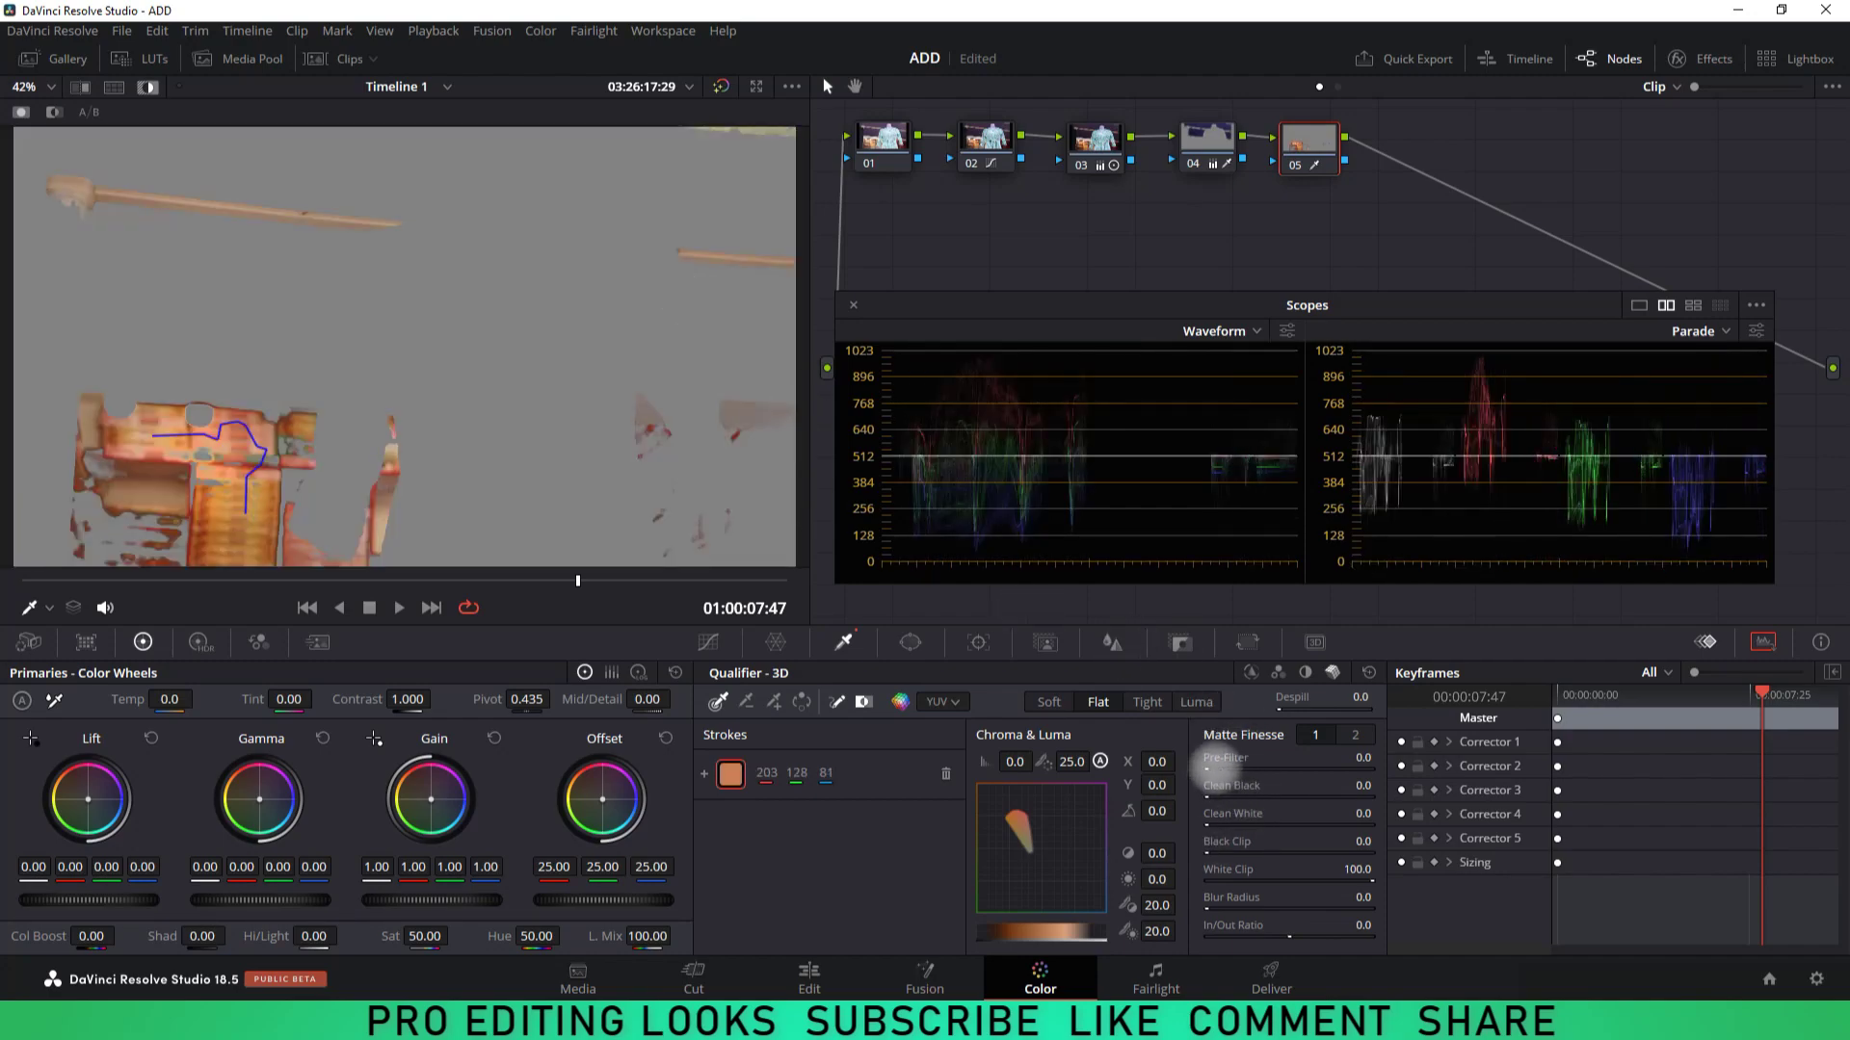
Step: Raise the matte's Pre-Filter, Clean Black, Clean White, Blur Radius and Denoise
{"action": "left_click_drag", "start_coordinate": [1228, 771], "coordinate": [1274, 807]}
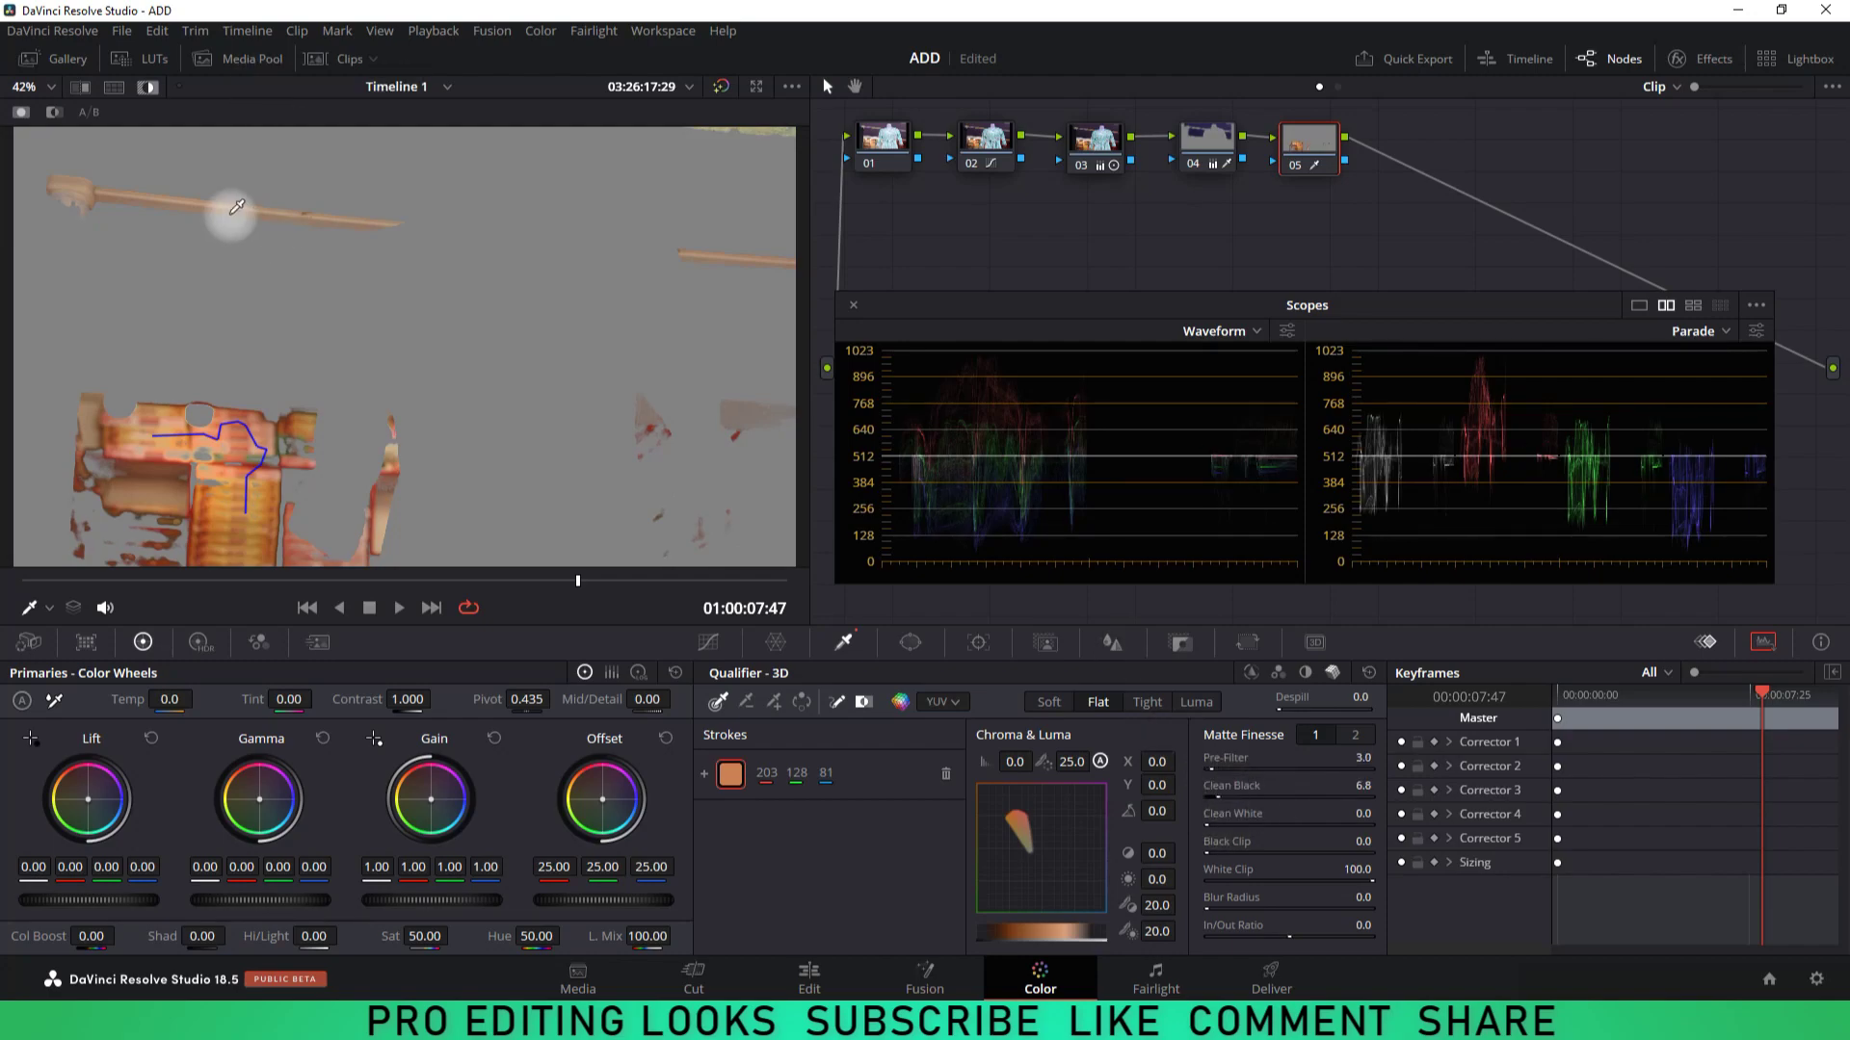
{"action": "left_click_drag", "start_coordinate": [1212, 826], "coordinate": [1235, 828]}
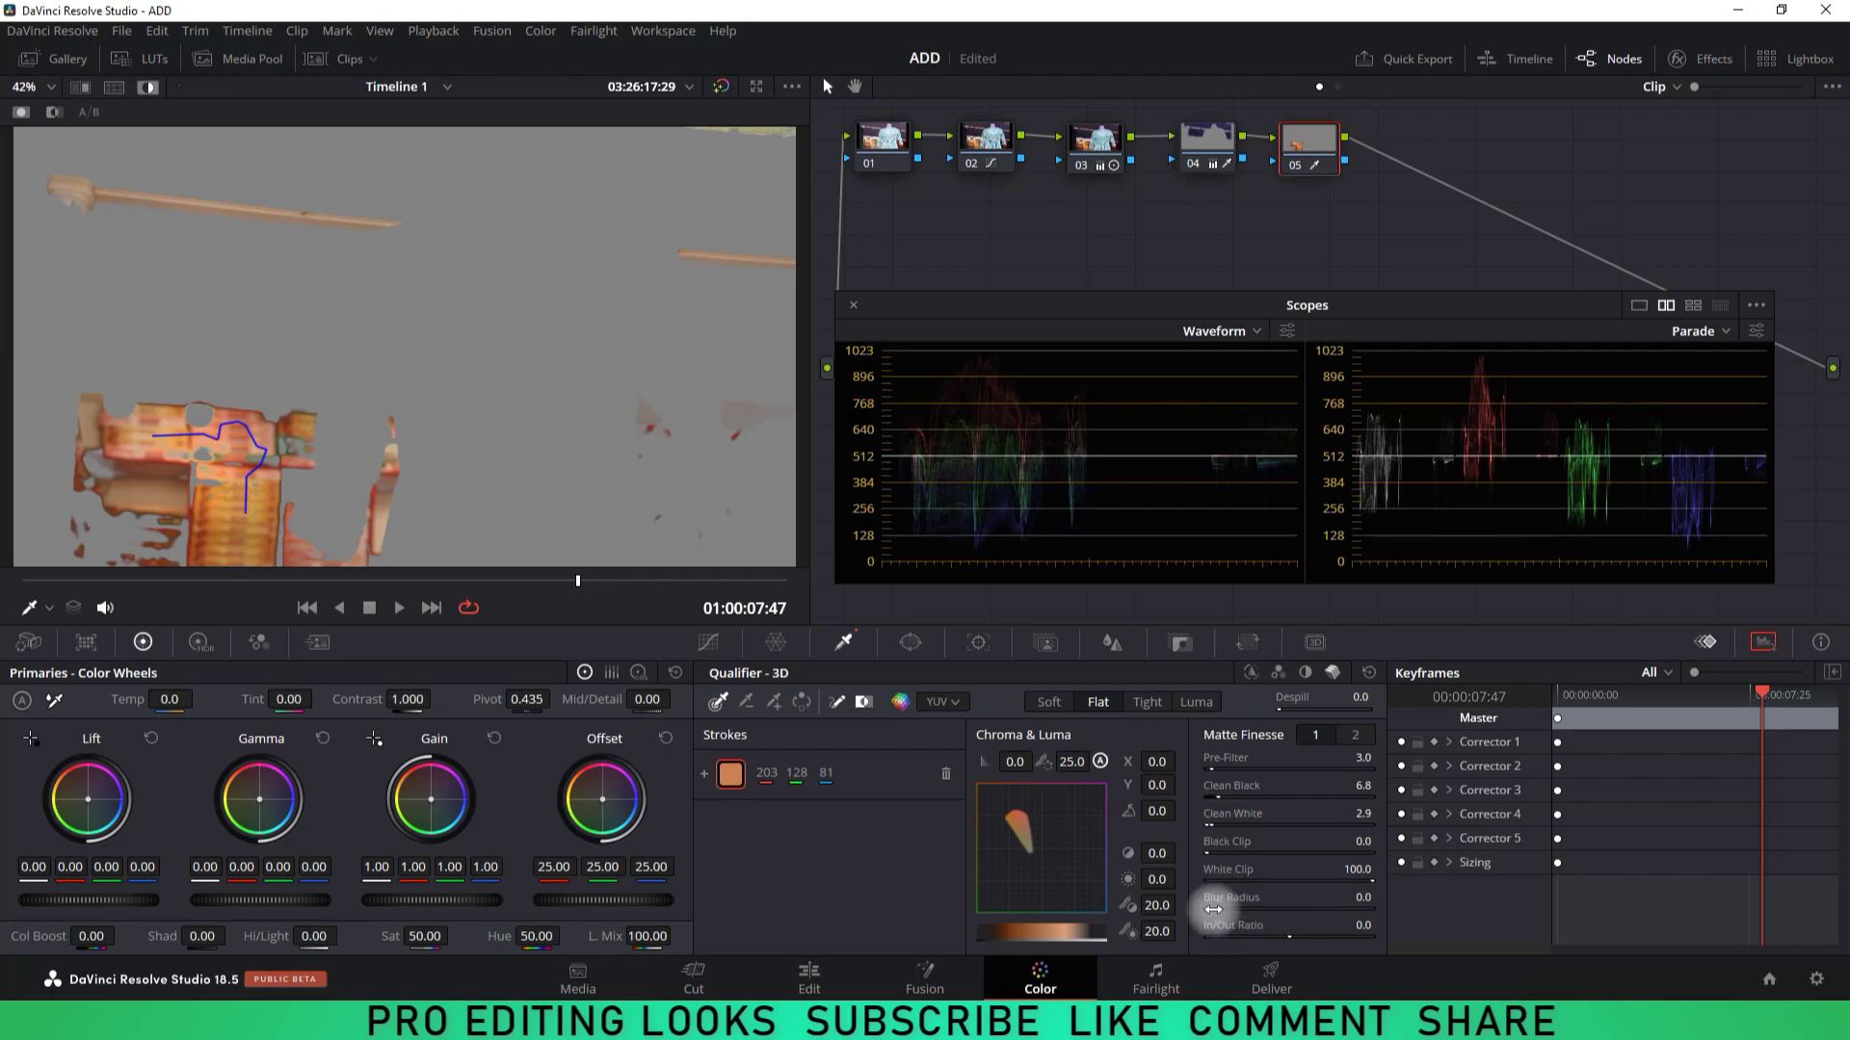
{"action": "left_click_drag", "start_coordinate": [1210, 906], "coordinate": [1284, 909]}
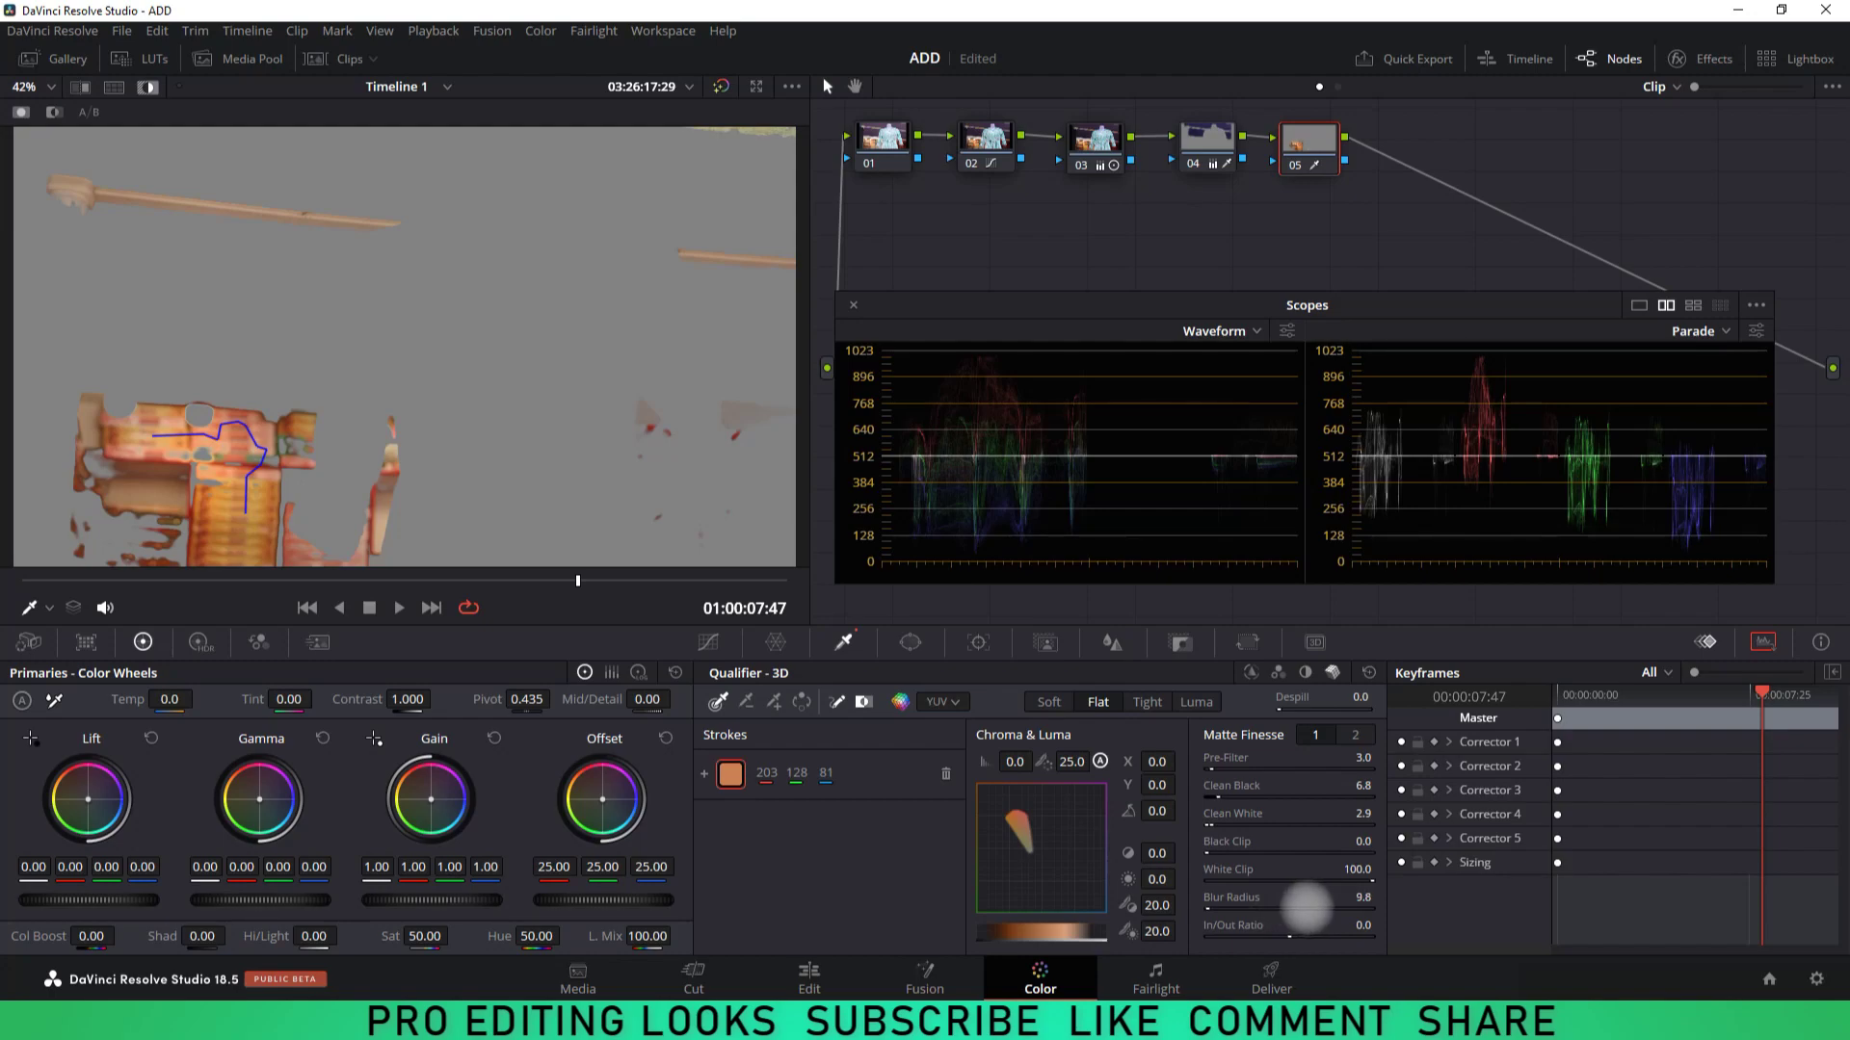
{"action": "left_click", "coordinate": [1355, 734]}
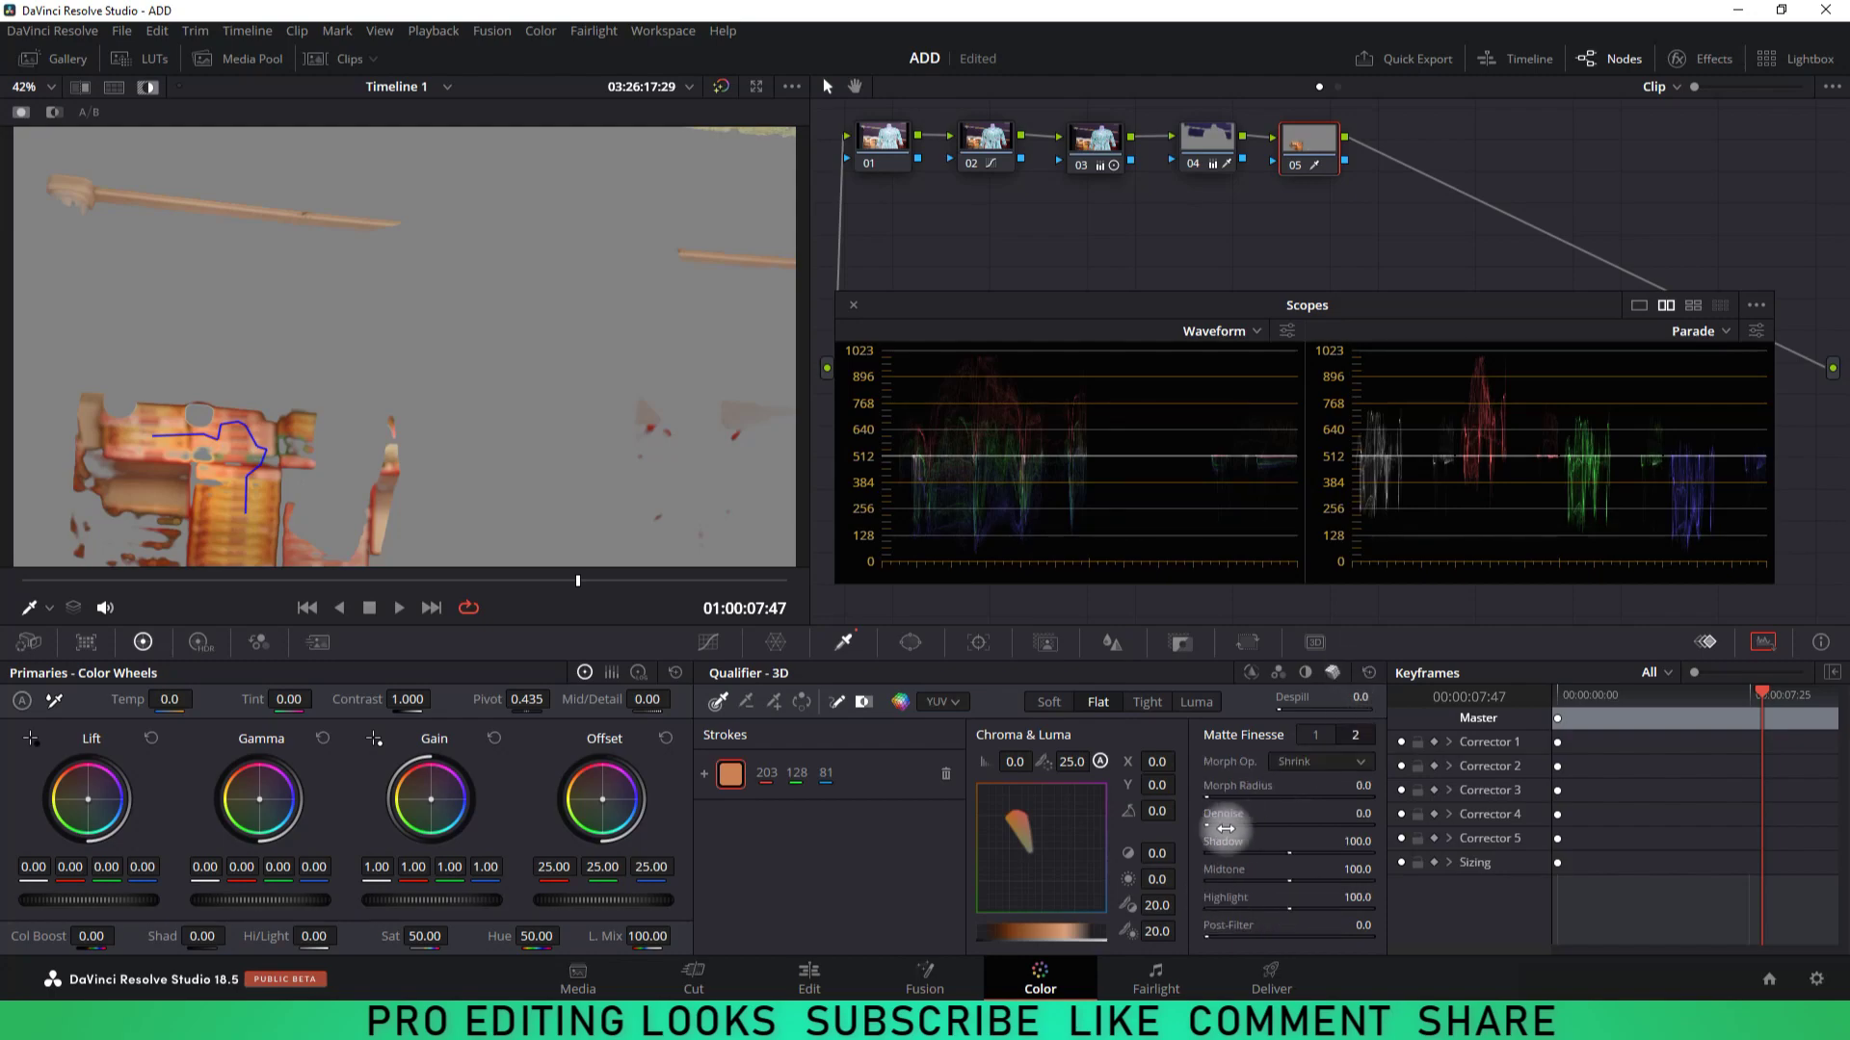
{"action": "left_click_drag", "start_coordinate": [1209, 825], "coordinate": [1229, 824]}
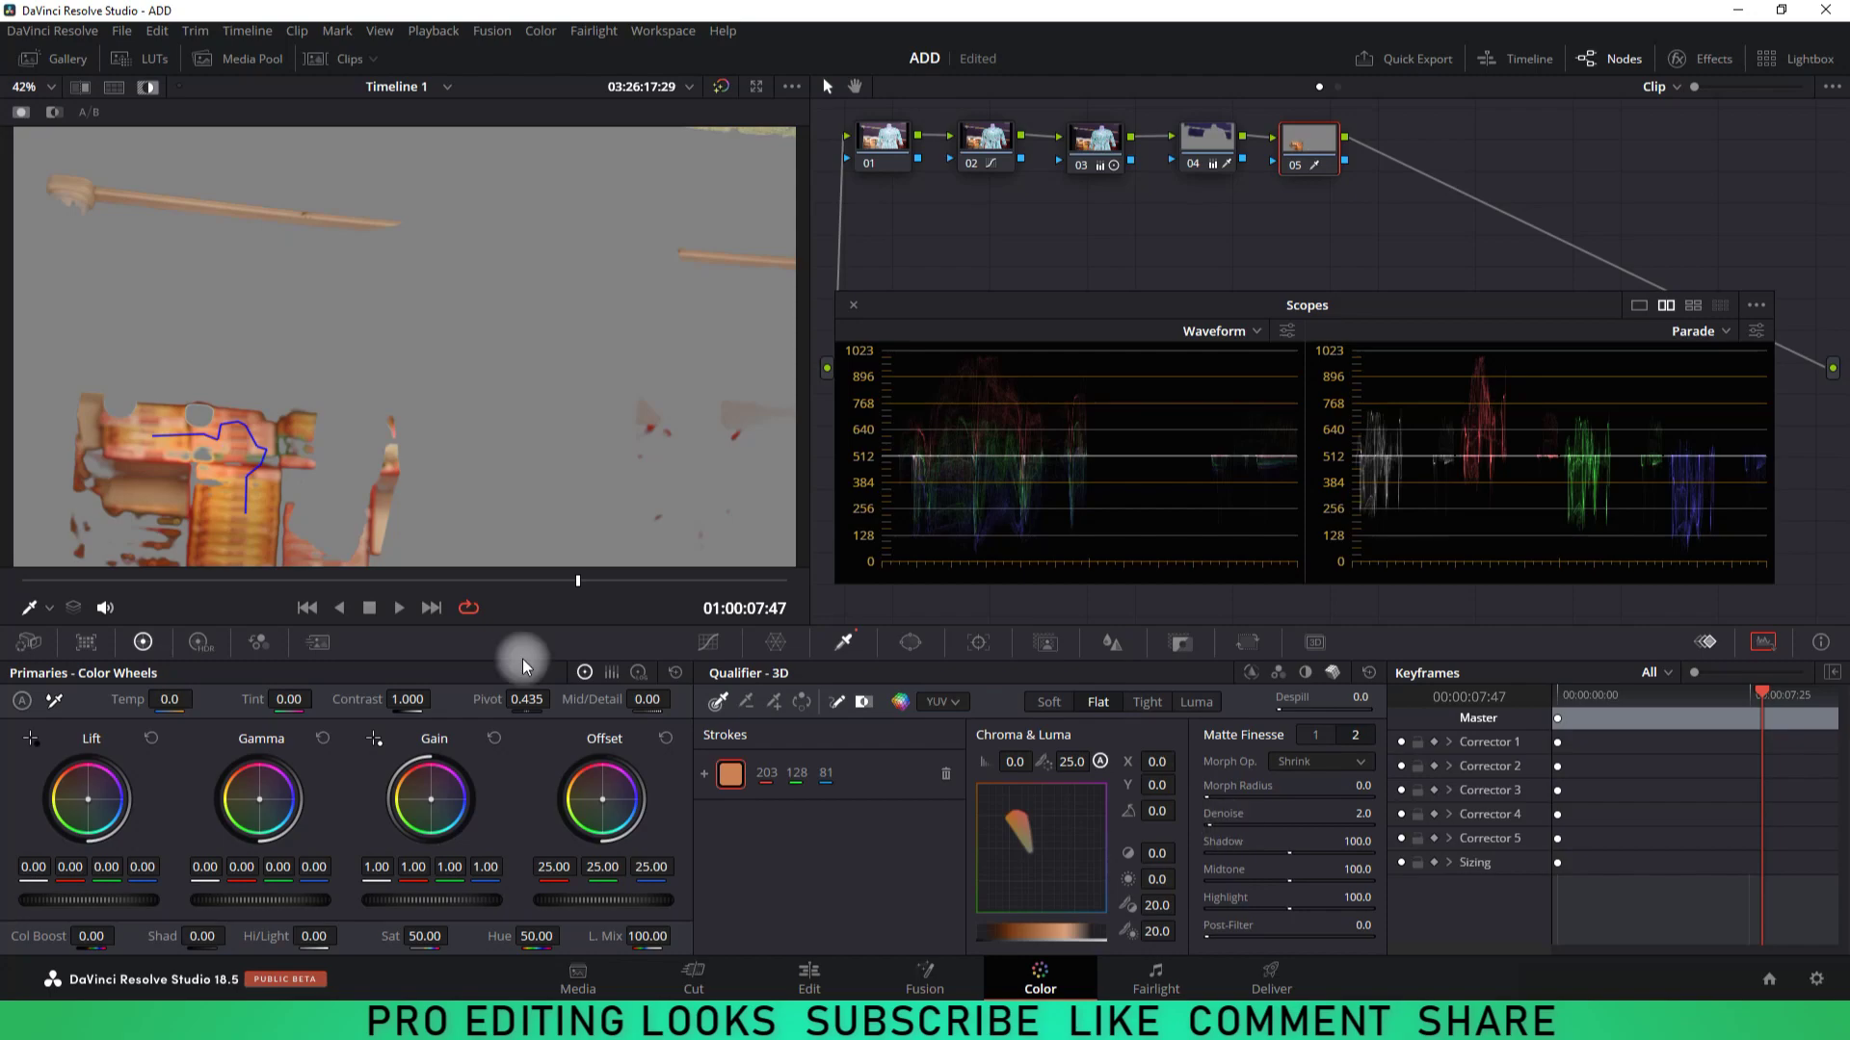
Step: Check the background key in Highlight mode across the clip, then return to the working frame
{"action": "left_click", "coordinate": [146, 91]}
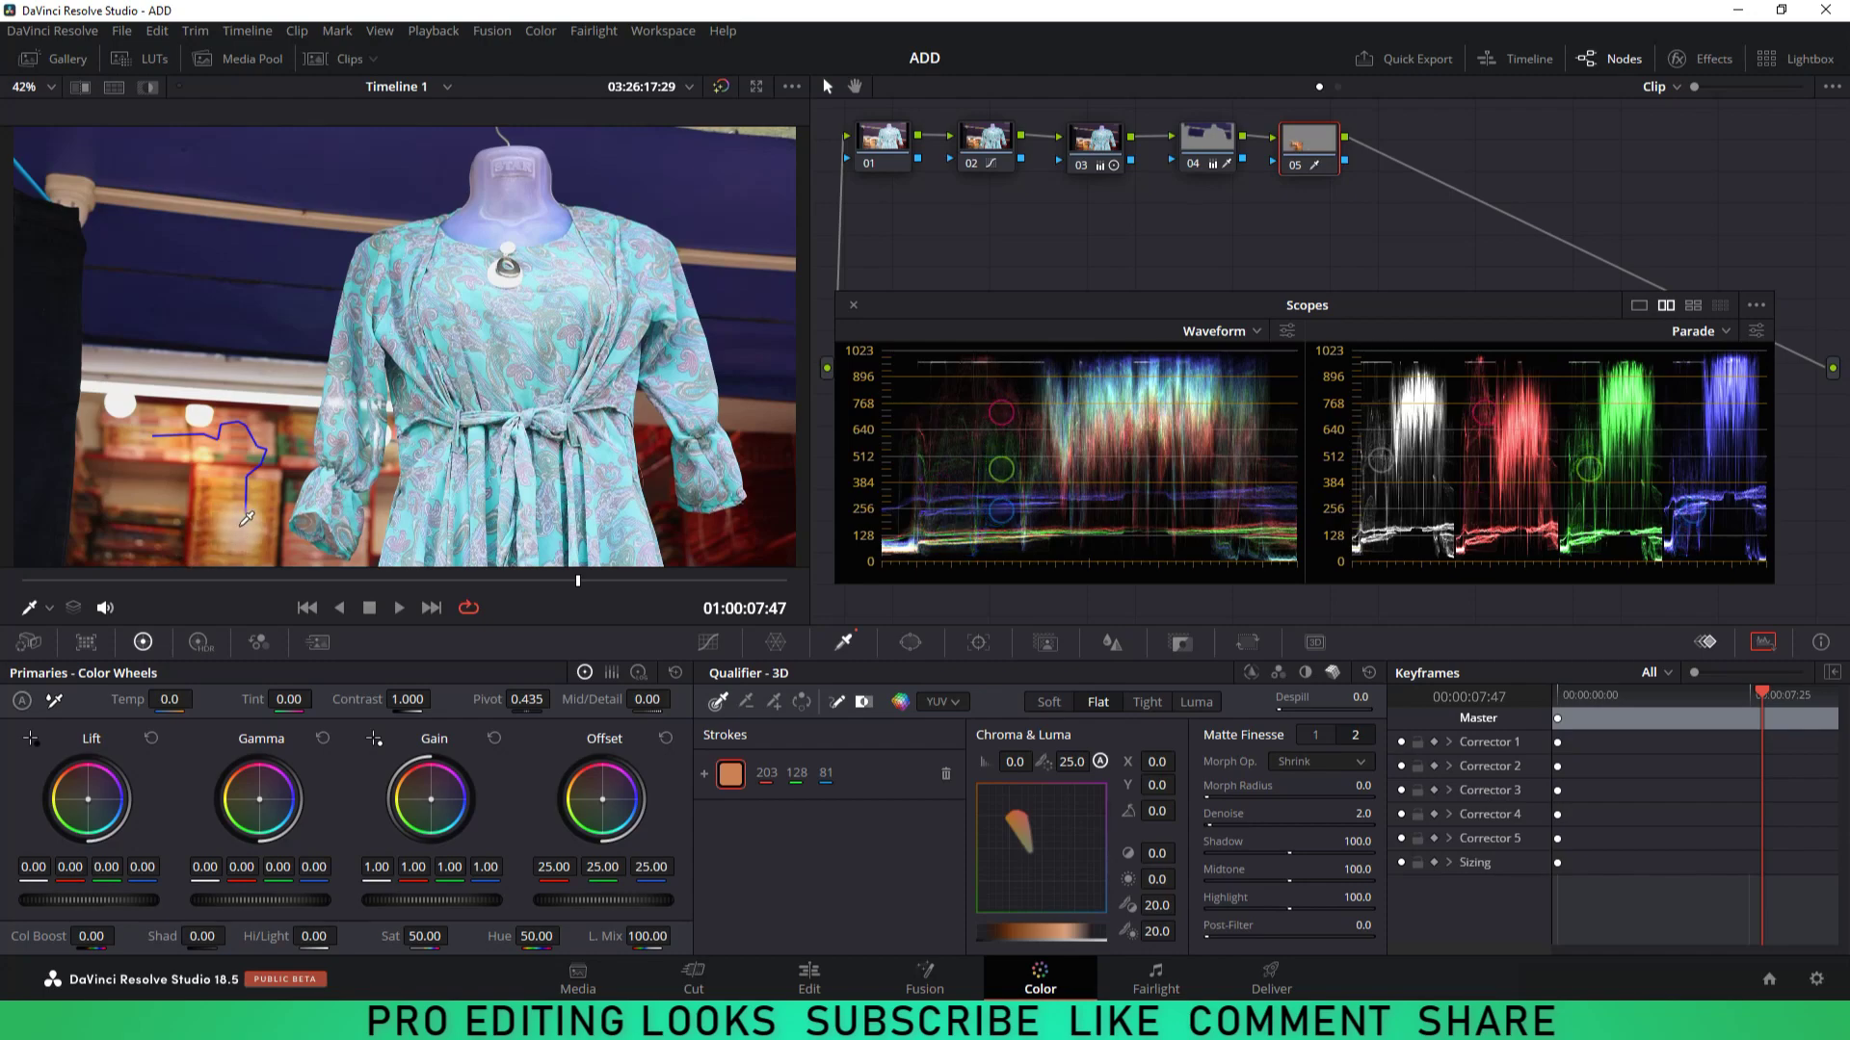
{"action": "left_click", "coordinate": [146, 91]}
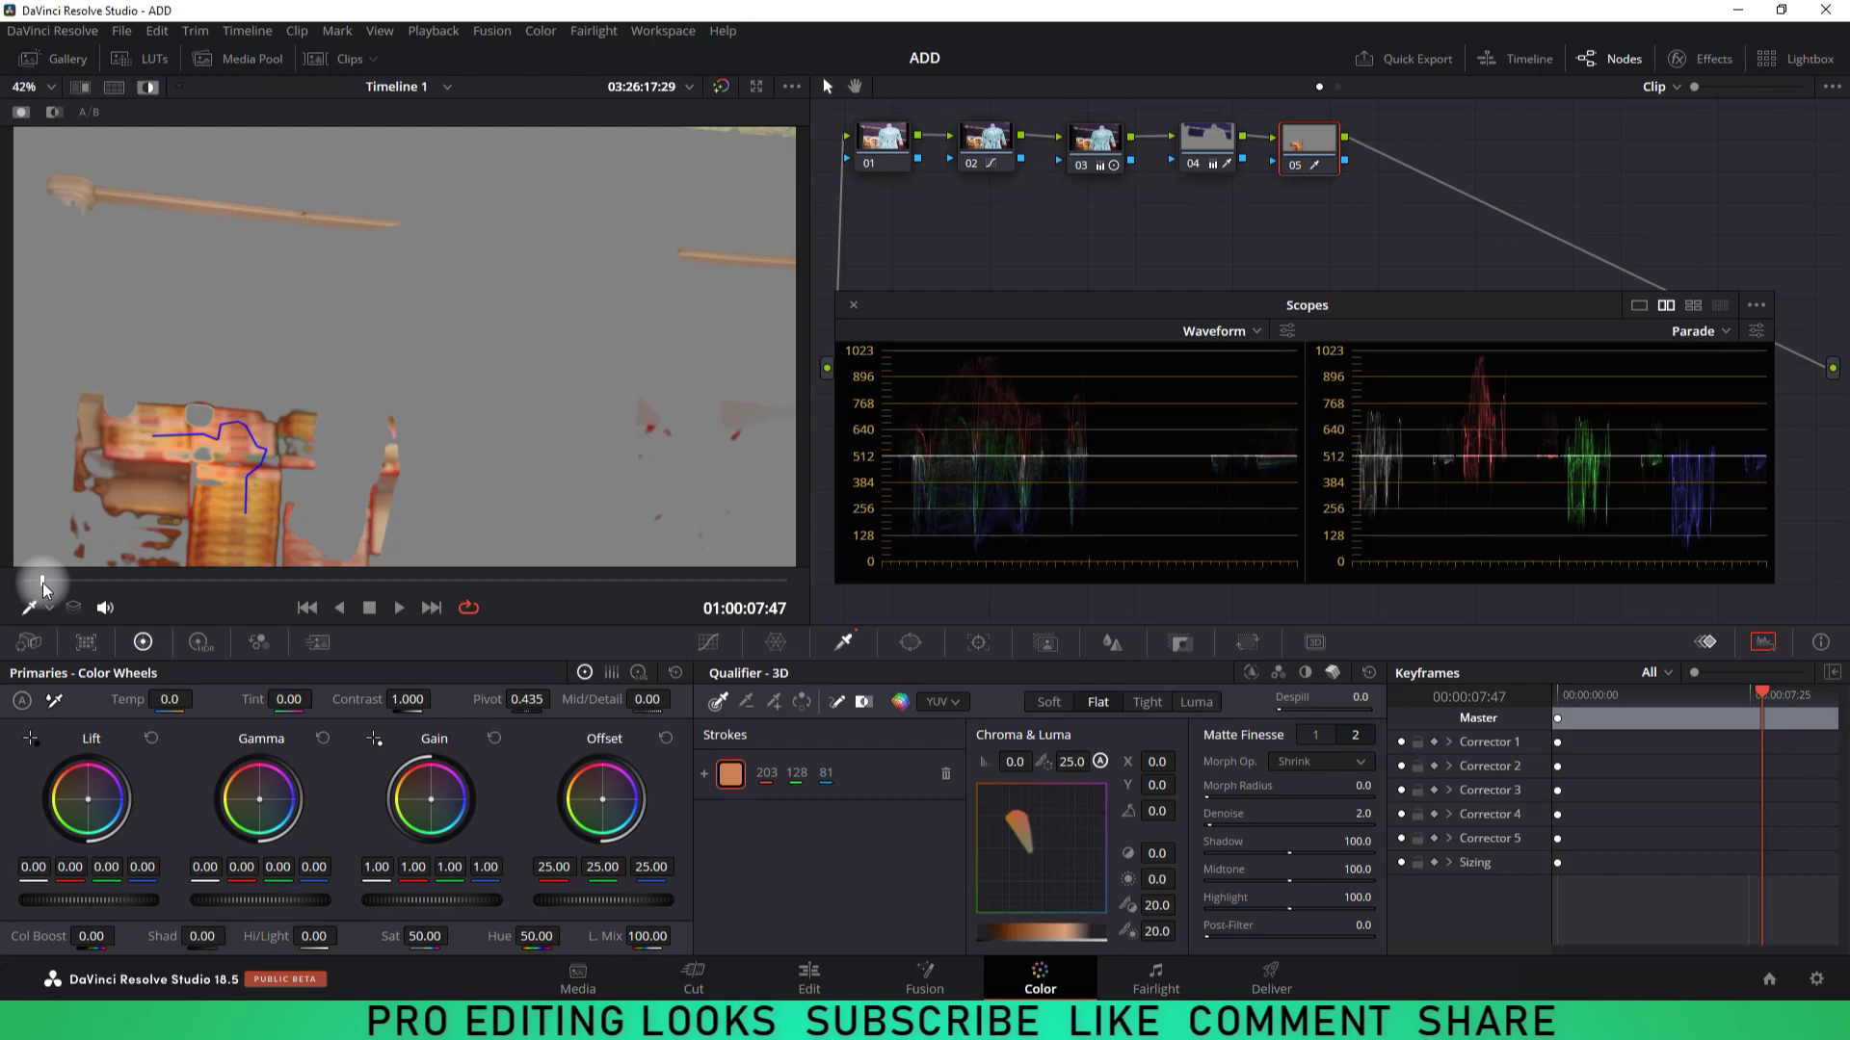
{"action": "left_click_drag", "start_coordinate": [45, 588], "coordinate": [449, 581]}
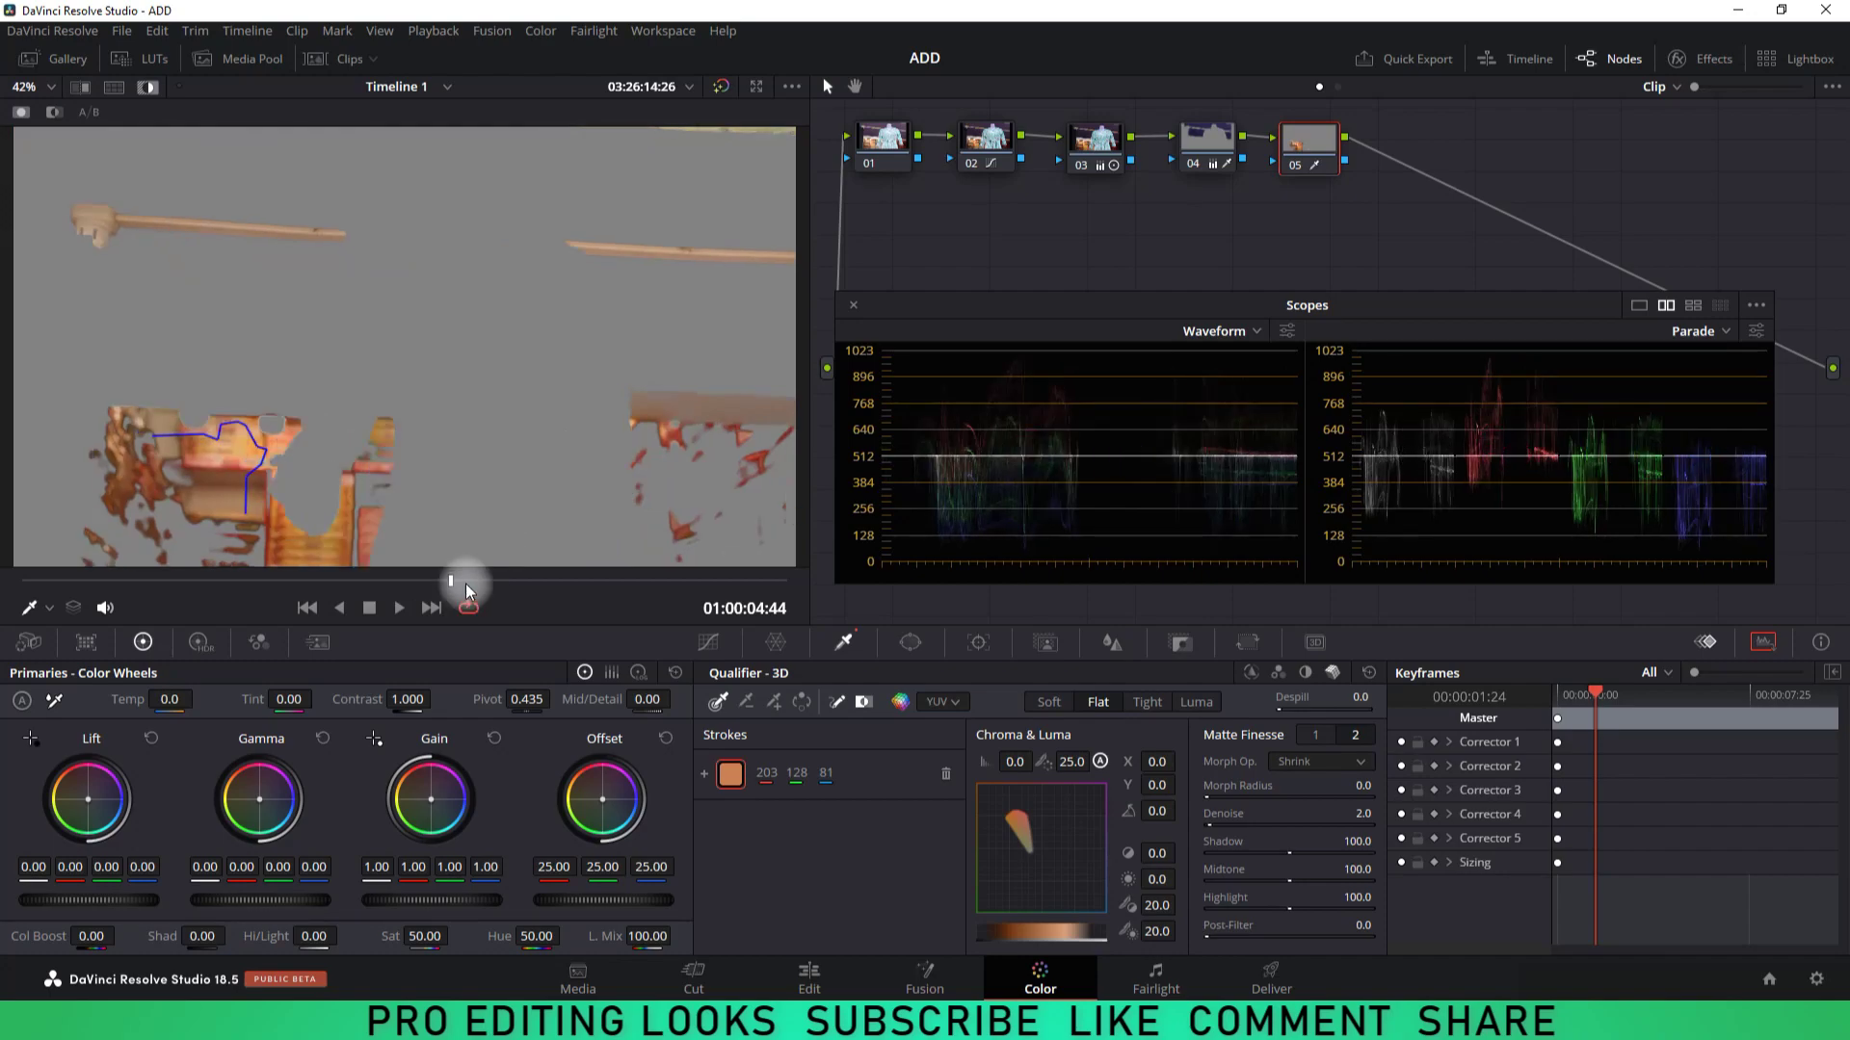
{"action": "left_click", "coordinate": [469, 582]}
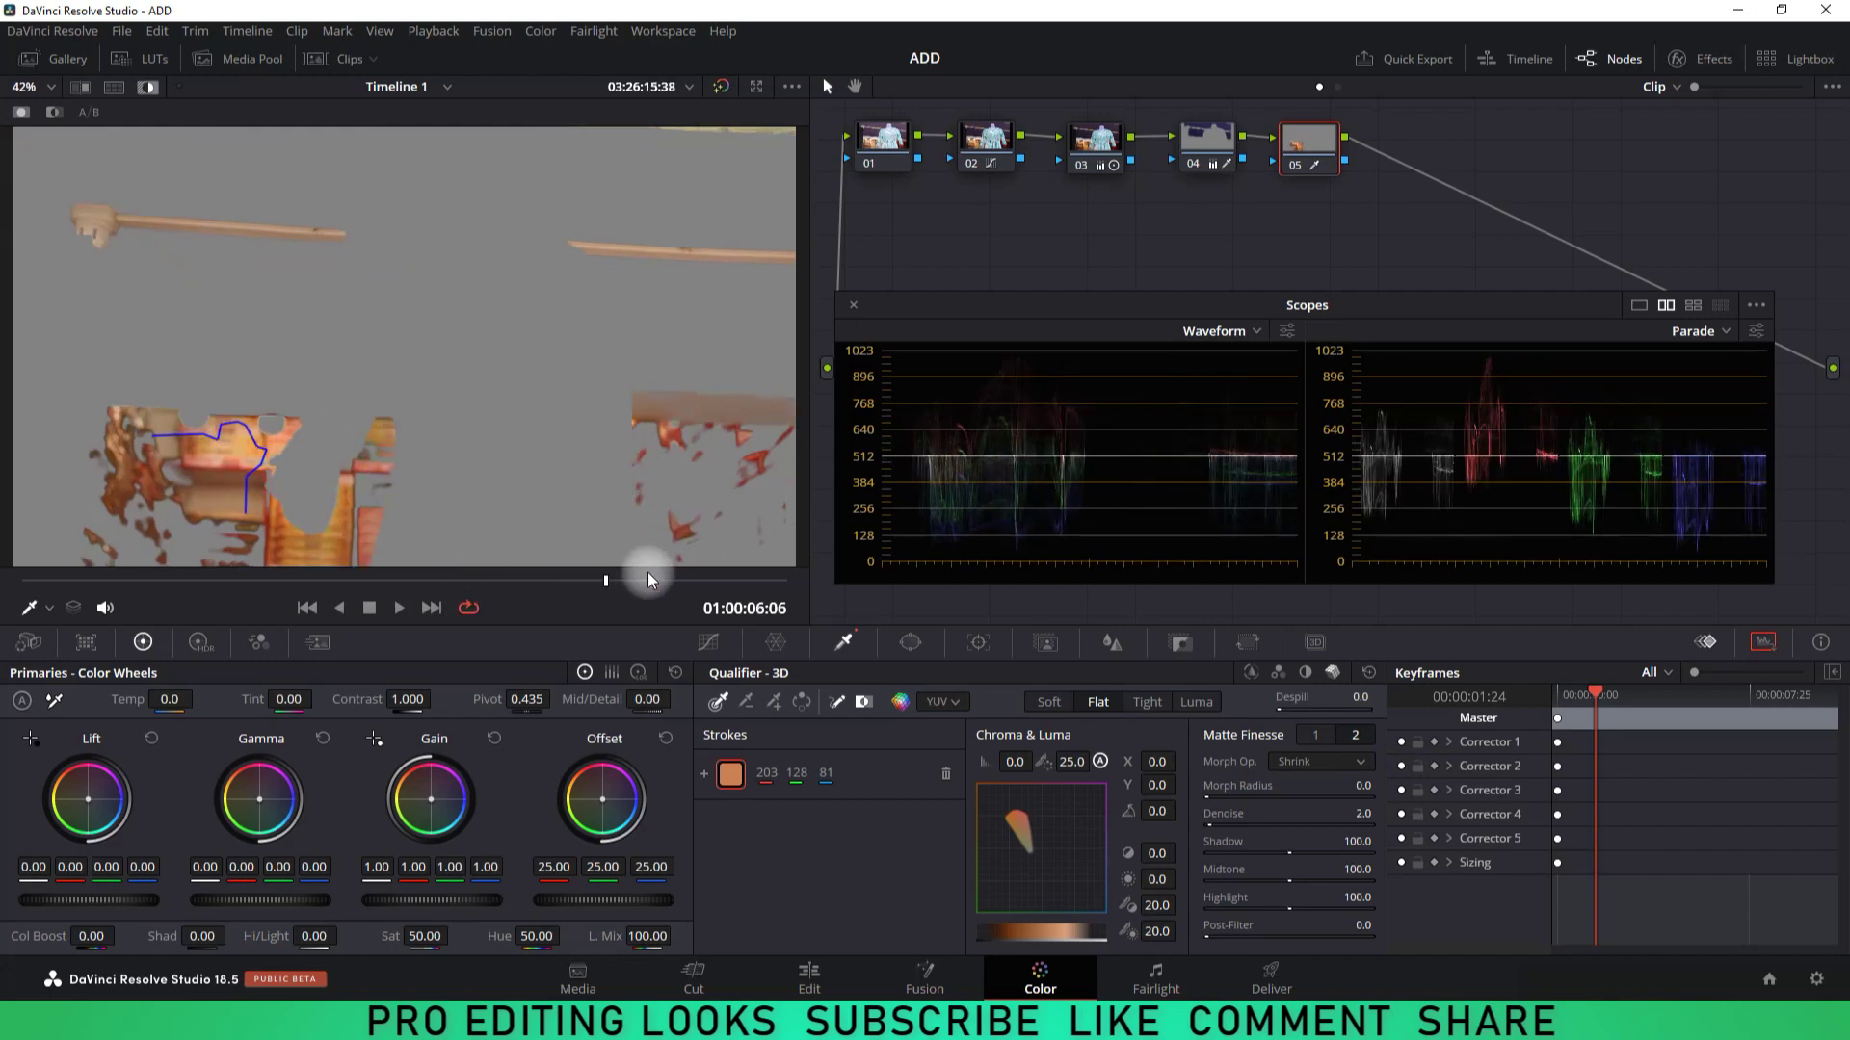
{"action": "left_click", "coordinate": [571, 581]}
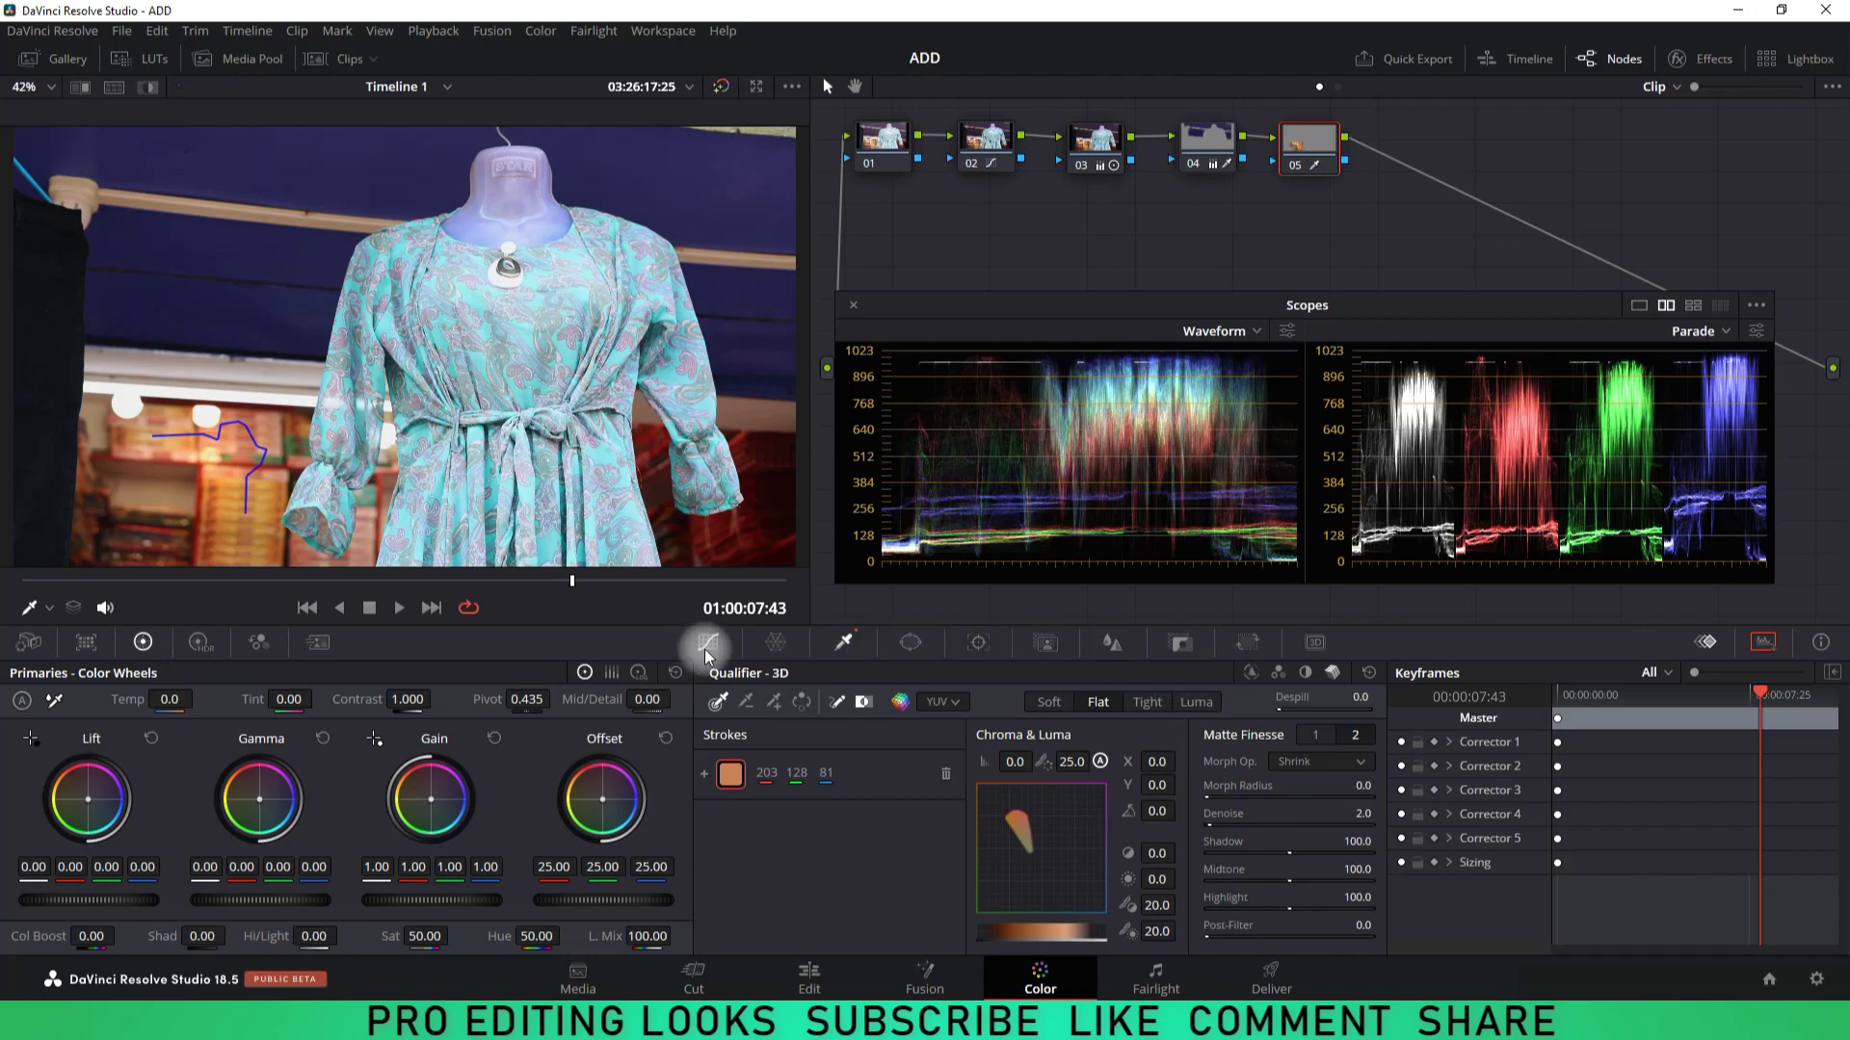
Step: Set the Color Warper to a 12-division HSL grid and move a point to hue 0.89, saturation 0.33
{"action": "left_click", "coordinate": [777, 643]}
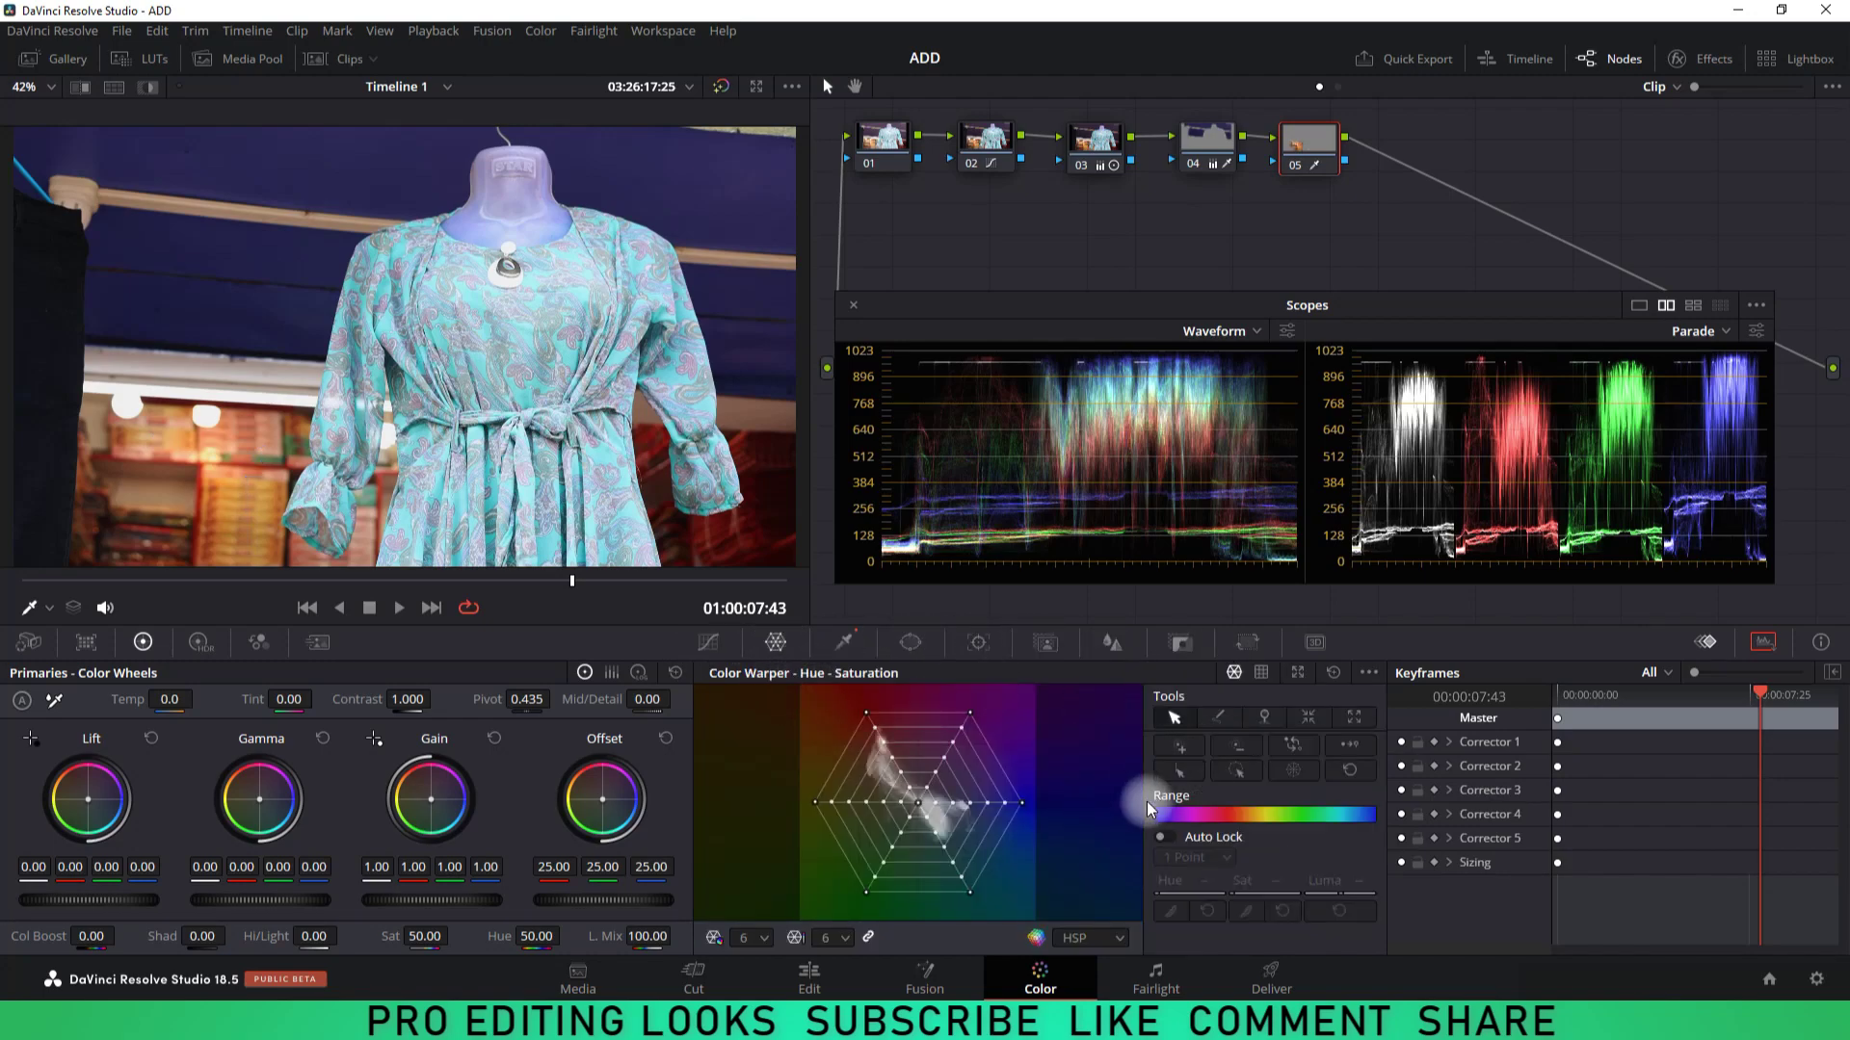
{"action": "left_click", "coordinate": [1297, 672]}
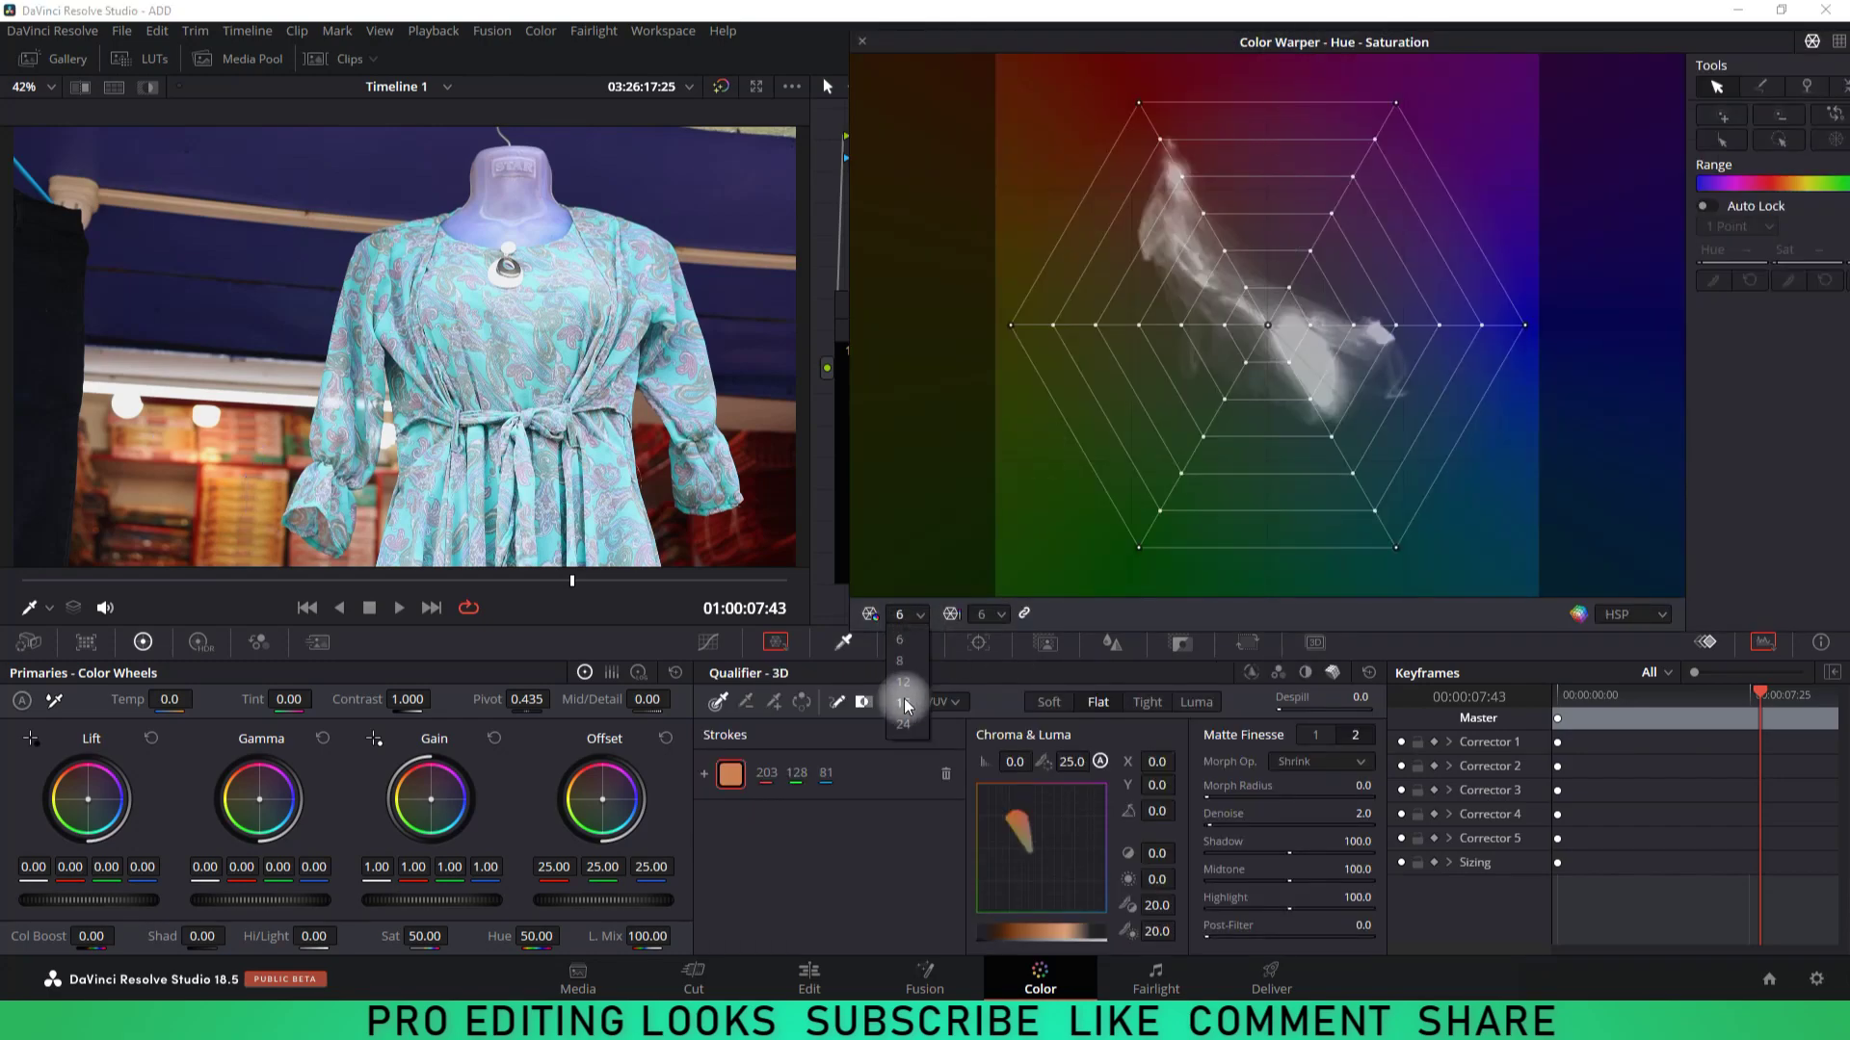
{"action": "left_click_drag", "start_coordinate": [907, 615], "coordinate": [909, 641]}
{"action": "left_click", "coordinate": [1647, 614]}
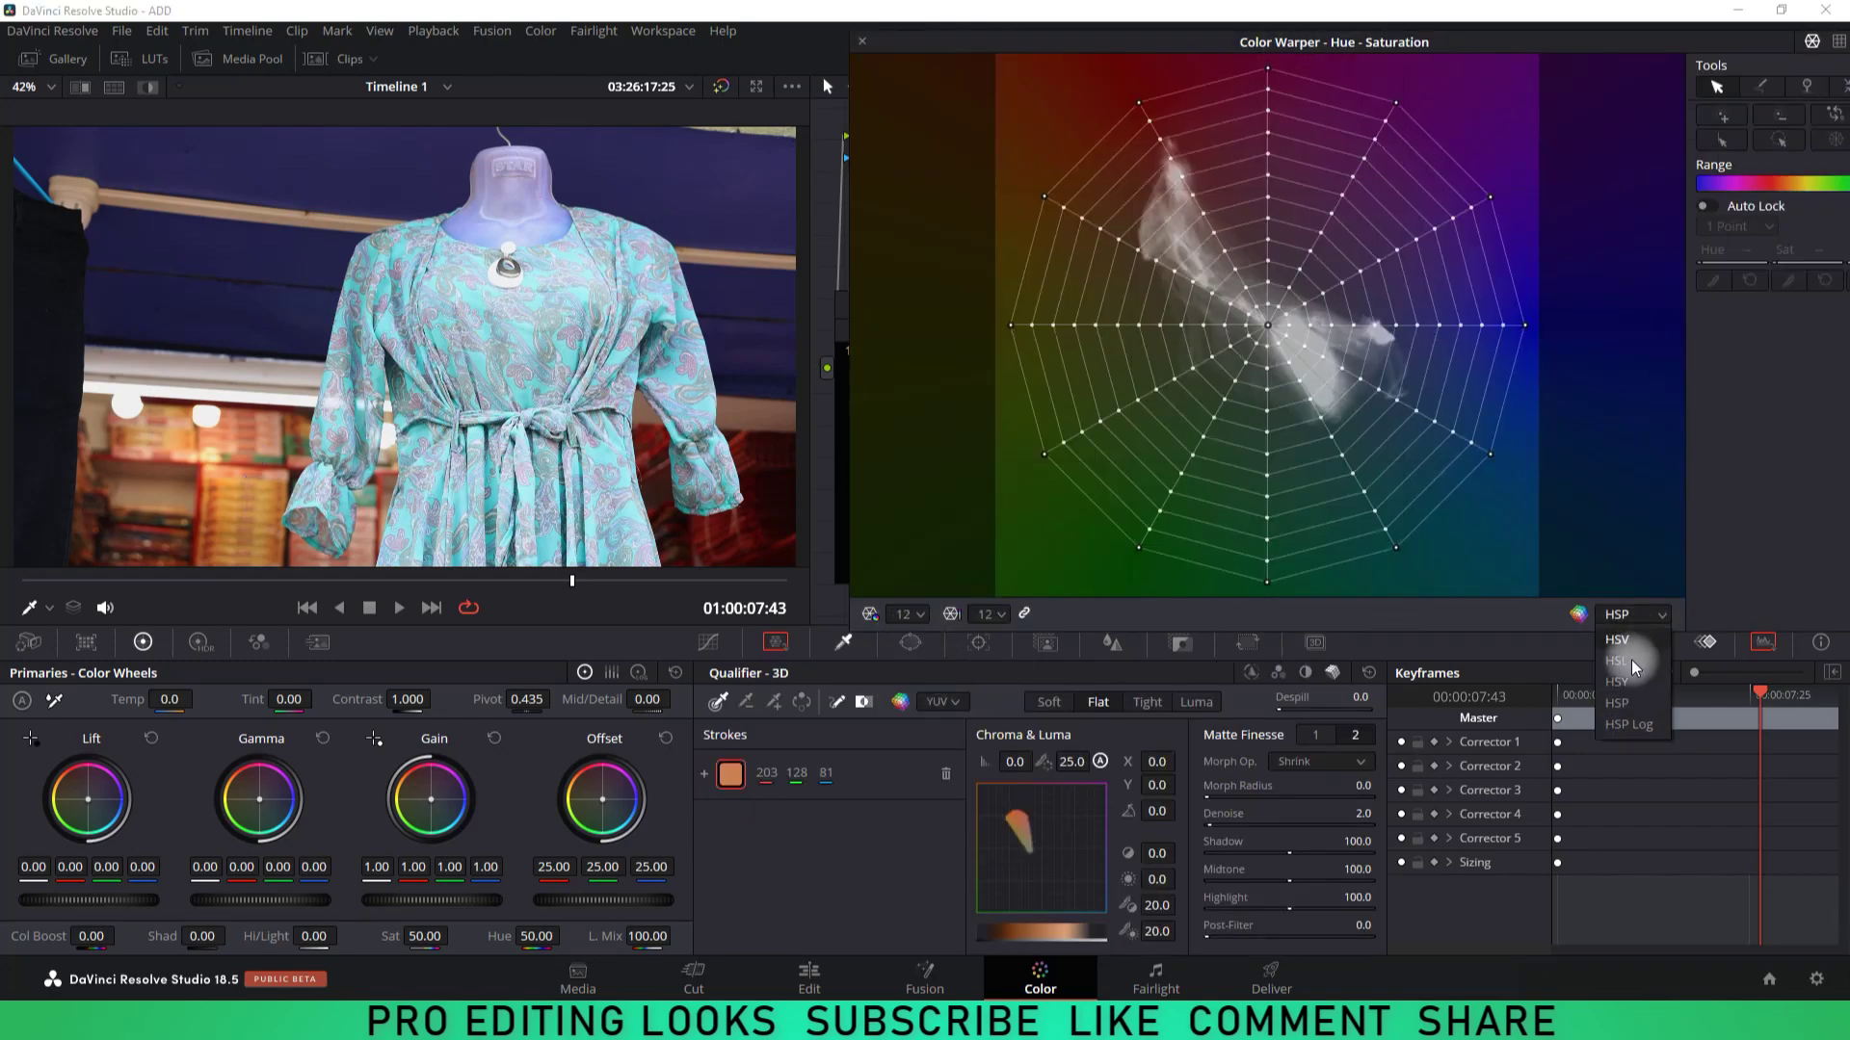
{"action": "left_click", "coordinate": [1632, 661]}
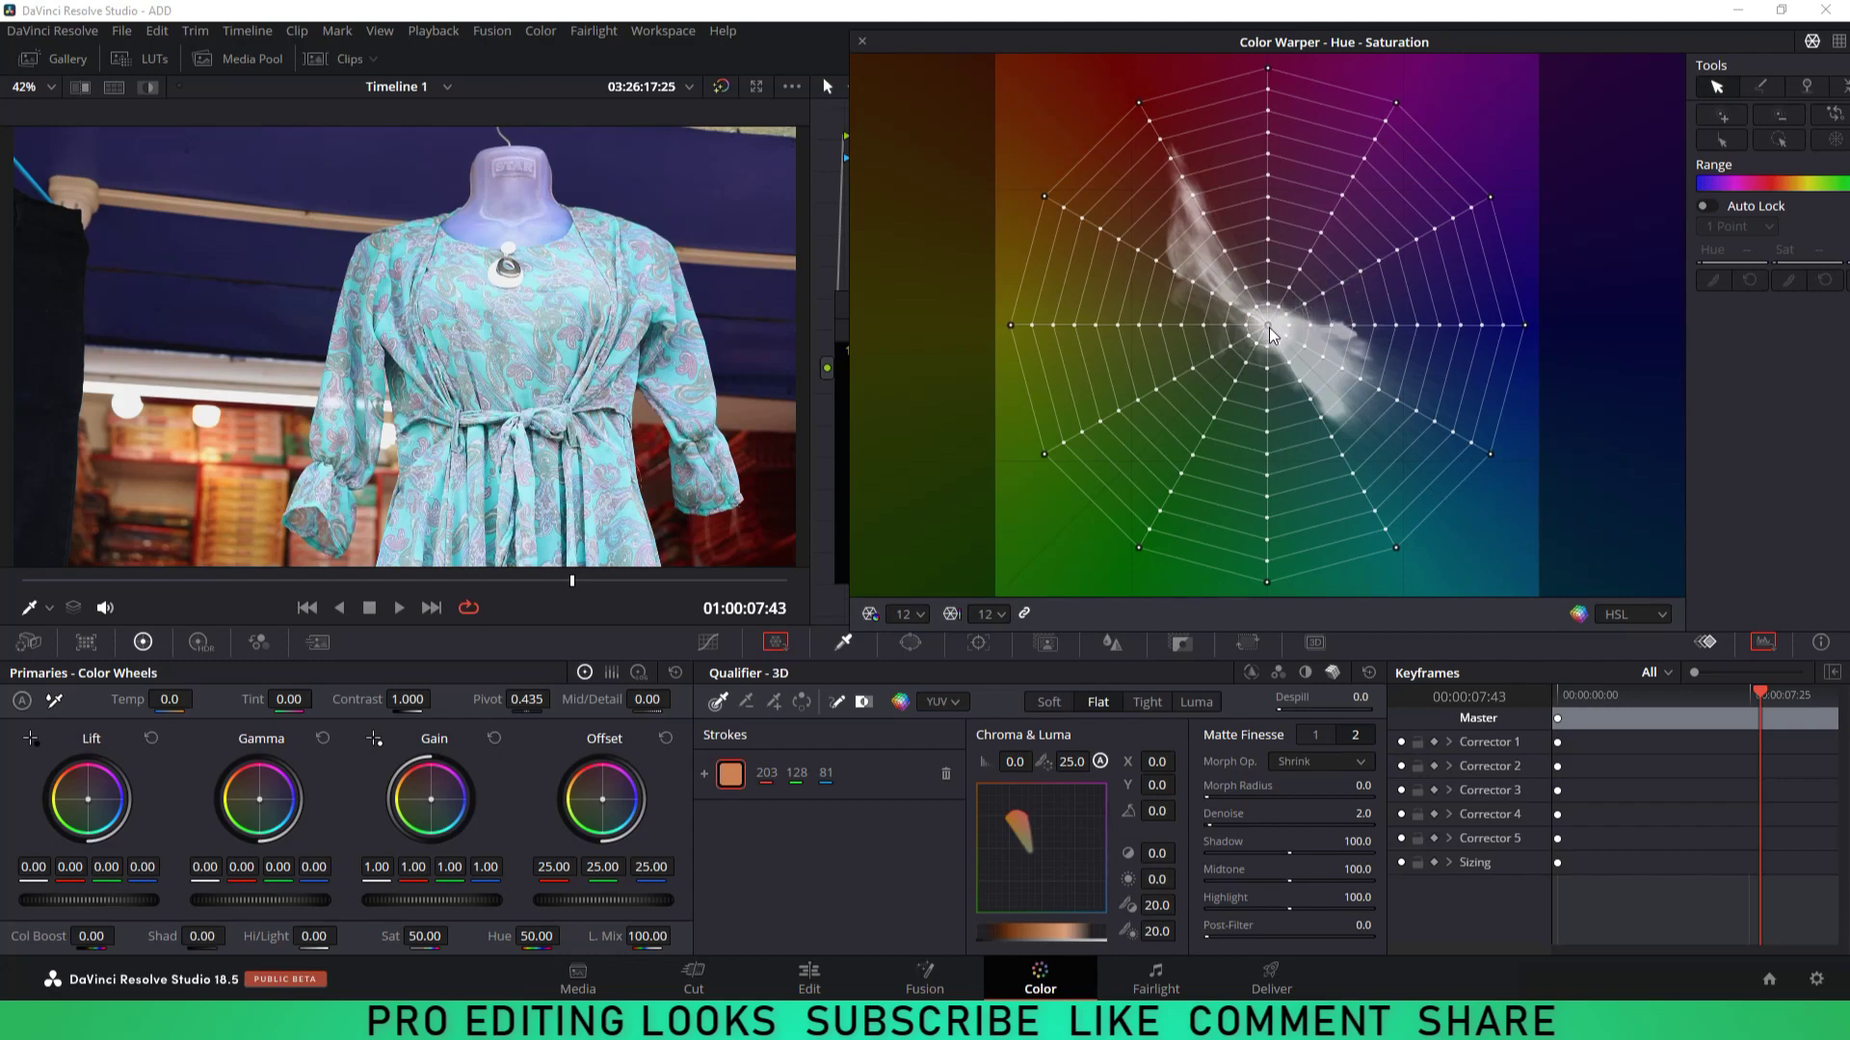
{"action": "left_click_drag", "start_coordinate": [1267, 333], "coordinate": [1200, 302]}
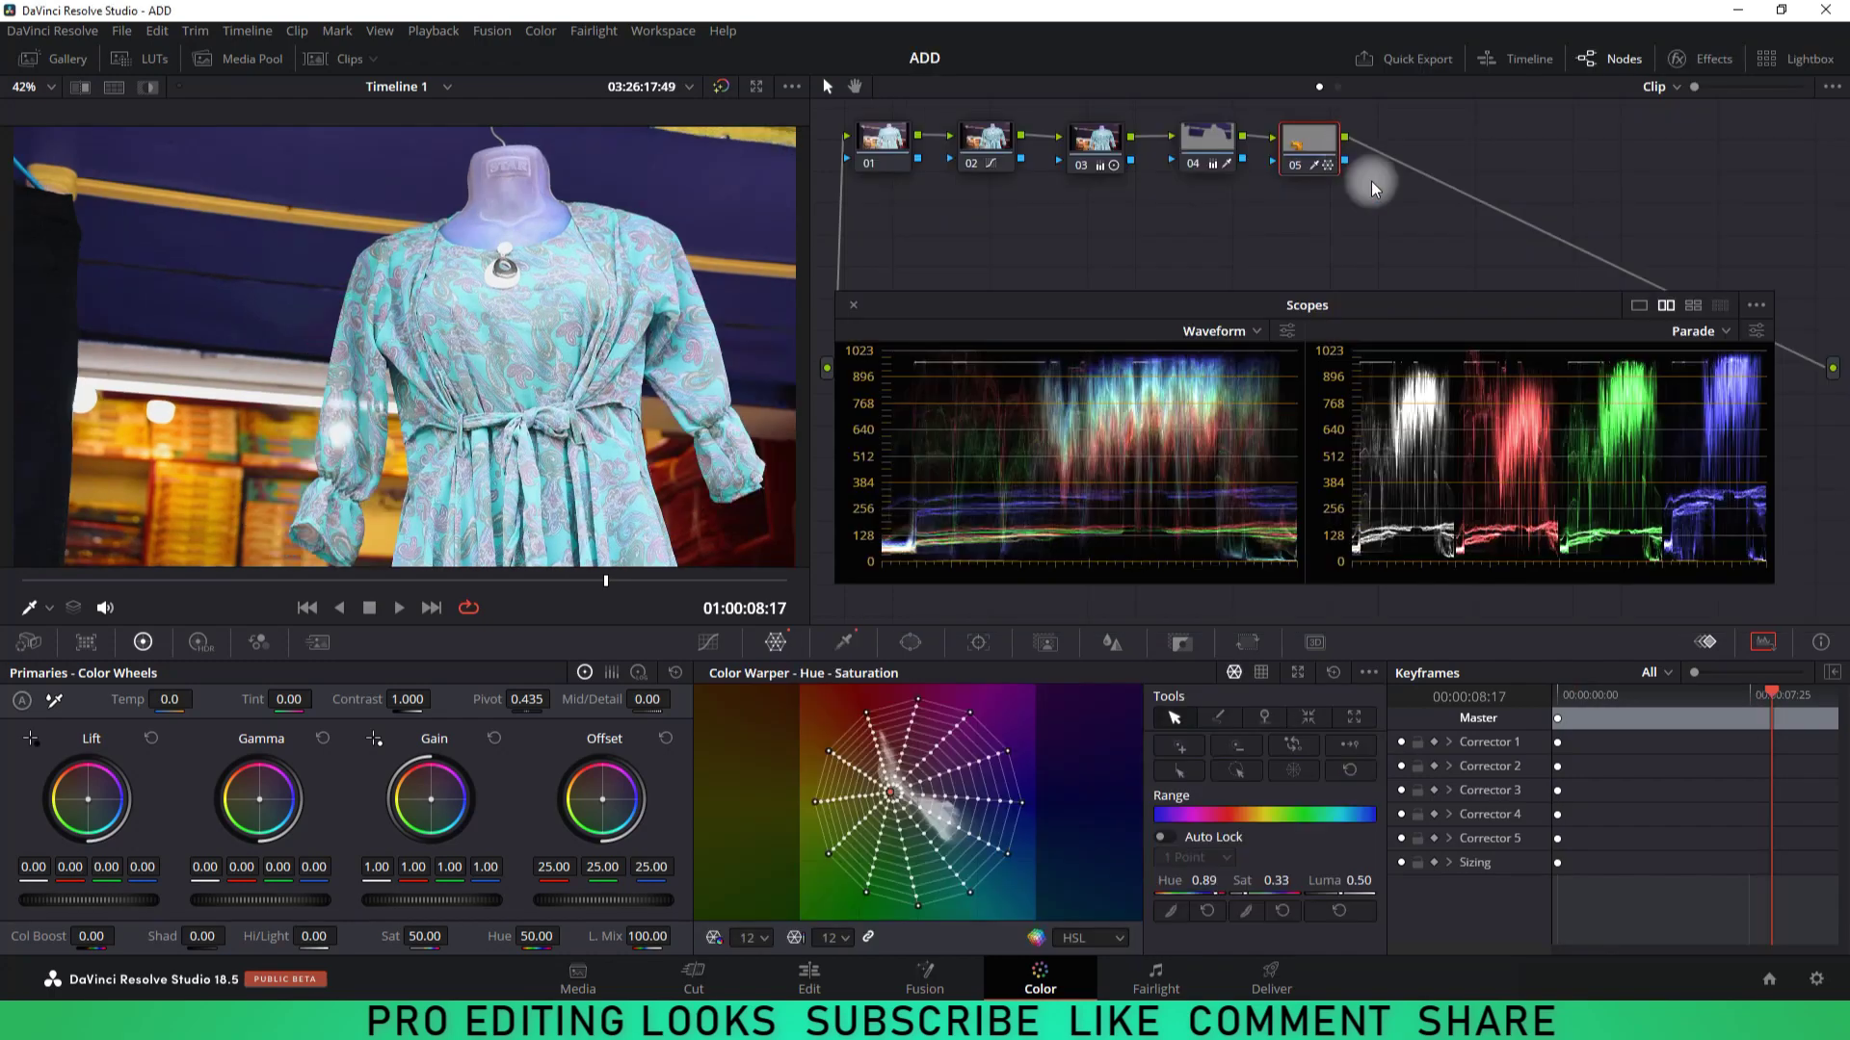
Step: Add serial node 06 and key the dress's teal fabric at hue center 81.1, width 7.1
{"action": "key", "text": "alt+s"}
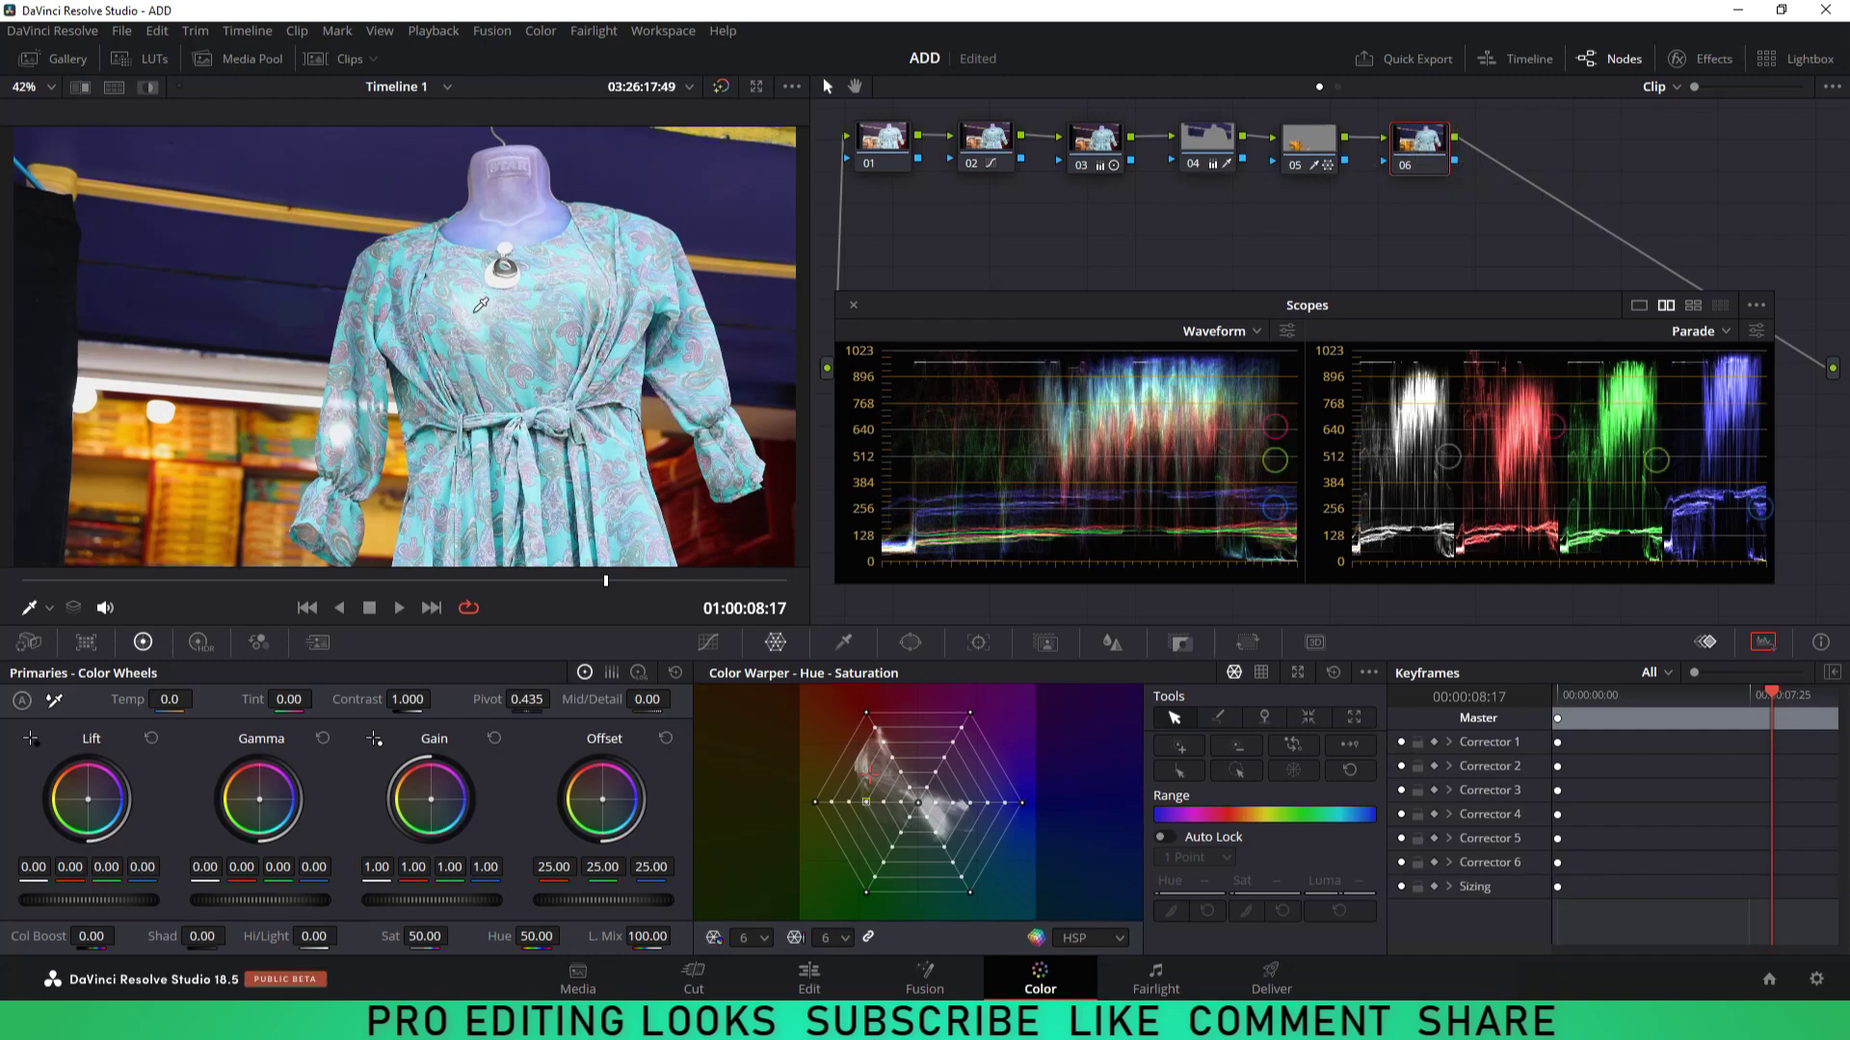
{"action": "left_click", "coordinate": [149, 89]}
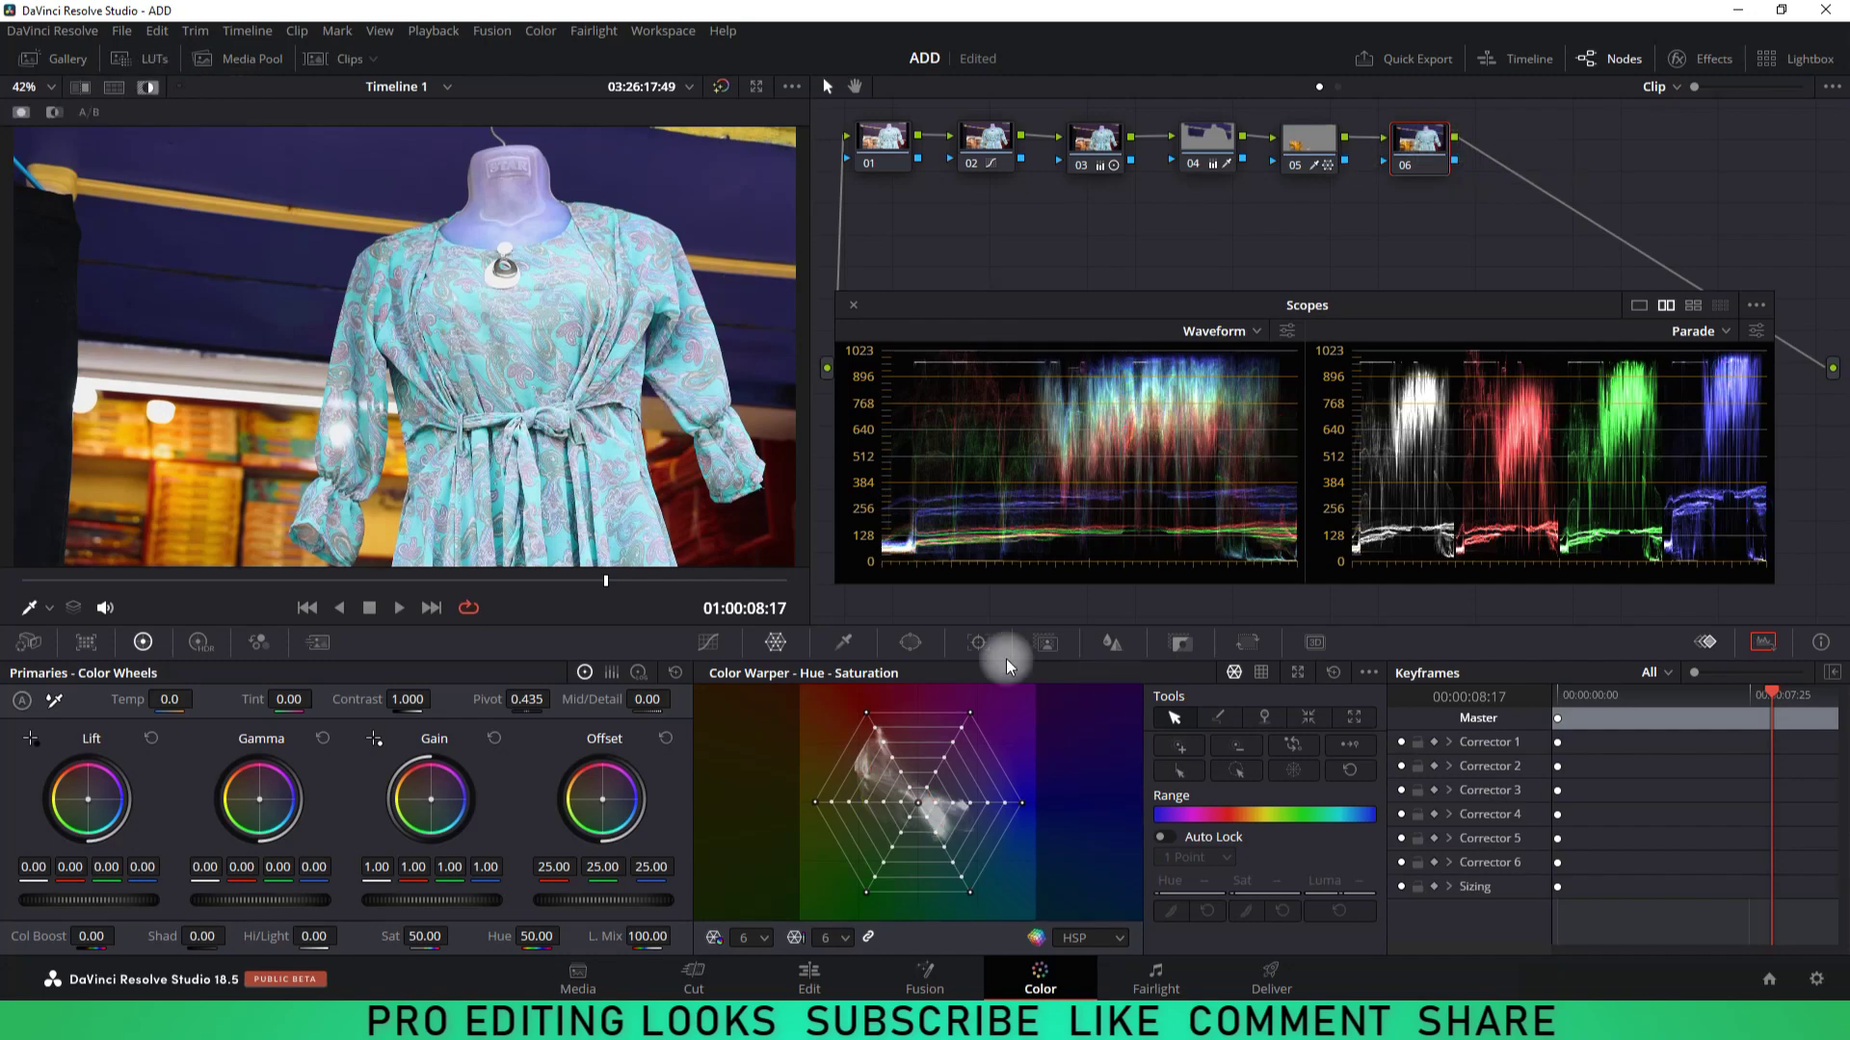
{"action": "left_click", "coordinate": [847, 645]}
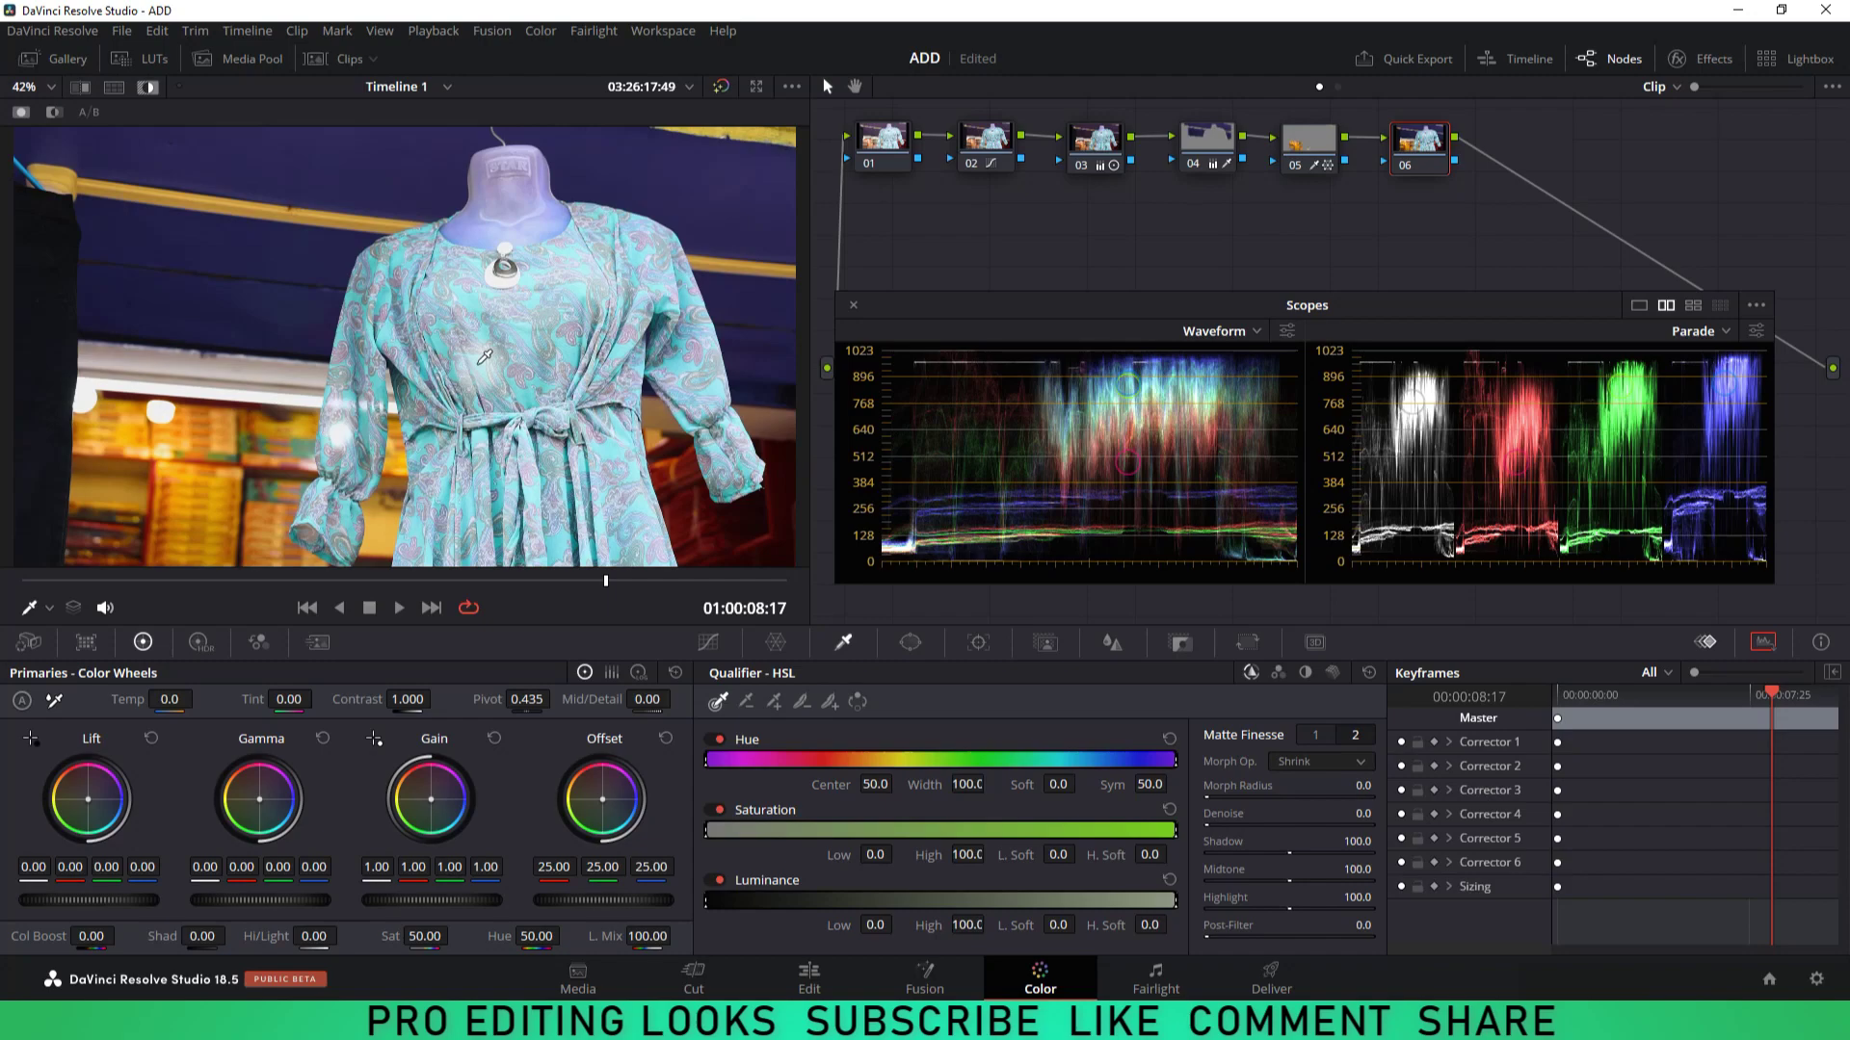
{"action": "left_click", "coordinate": [484, 363]}
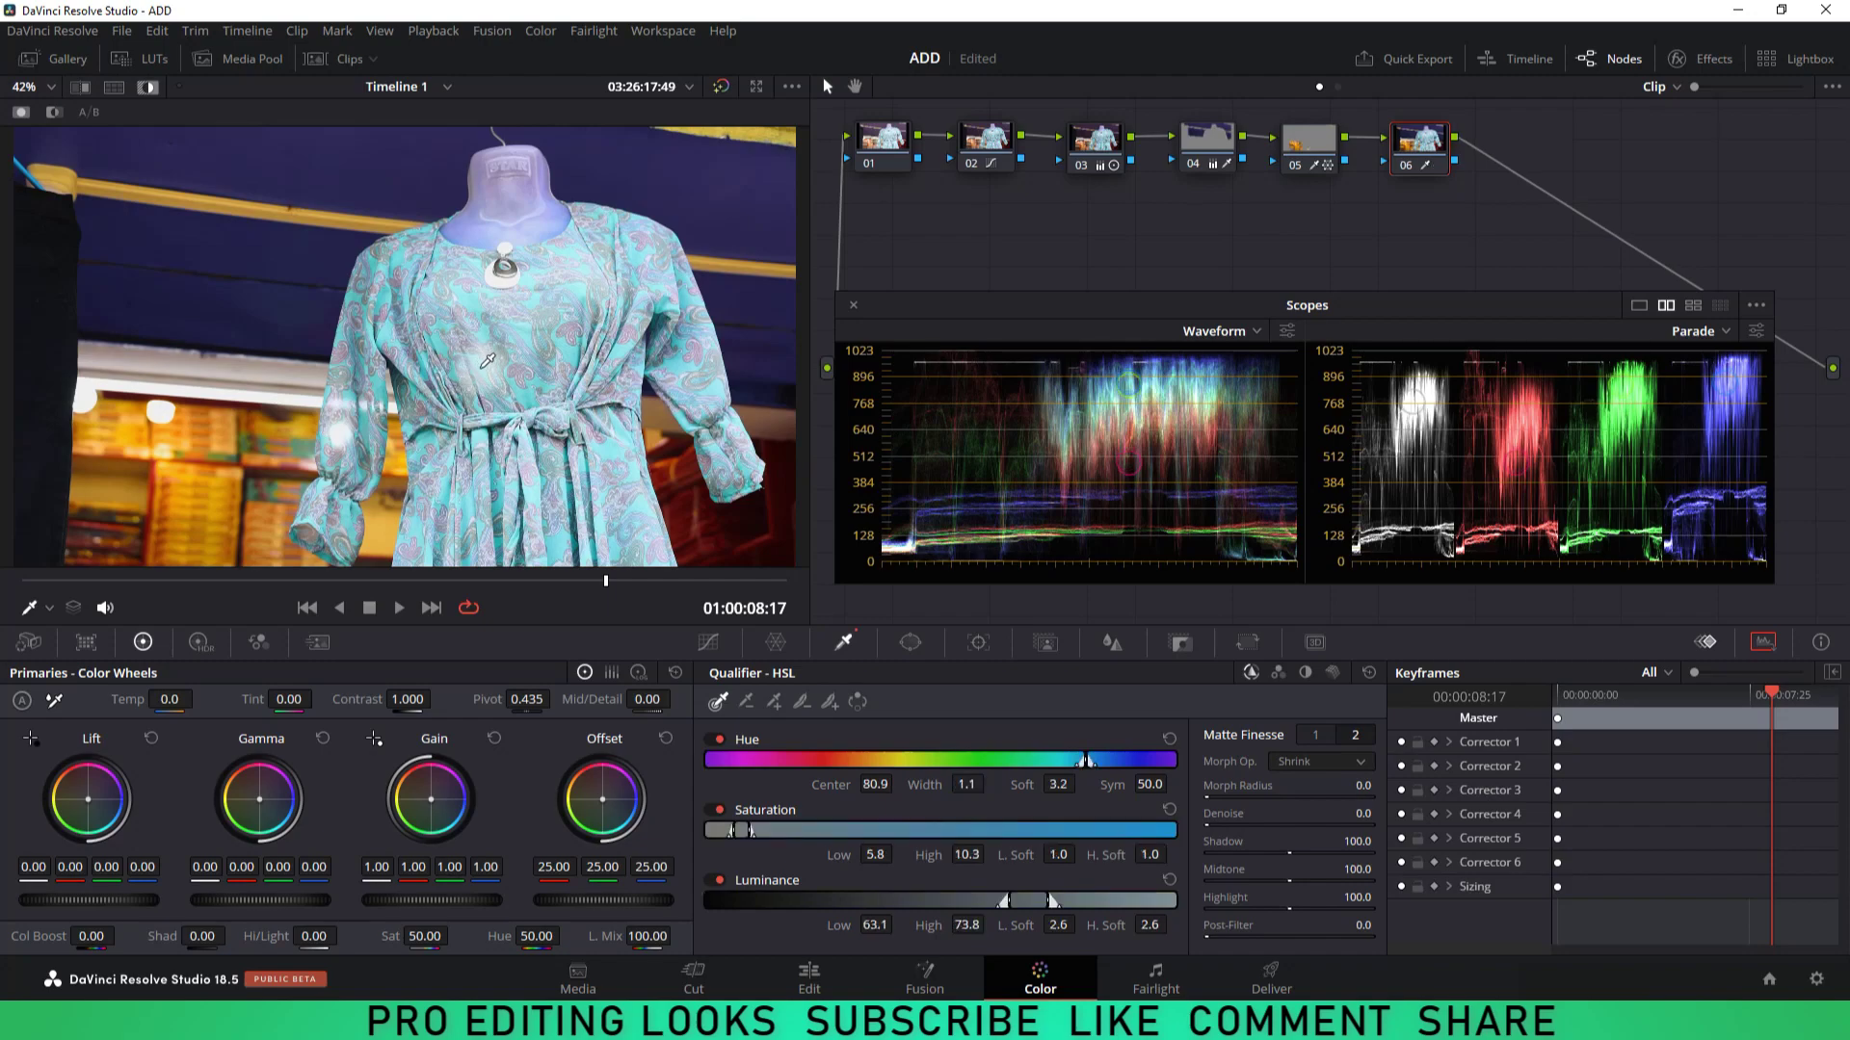
{"action": "left_click", "coordinate": [488, 361]}
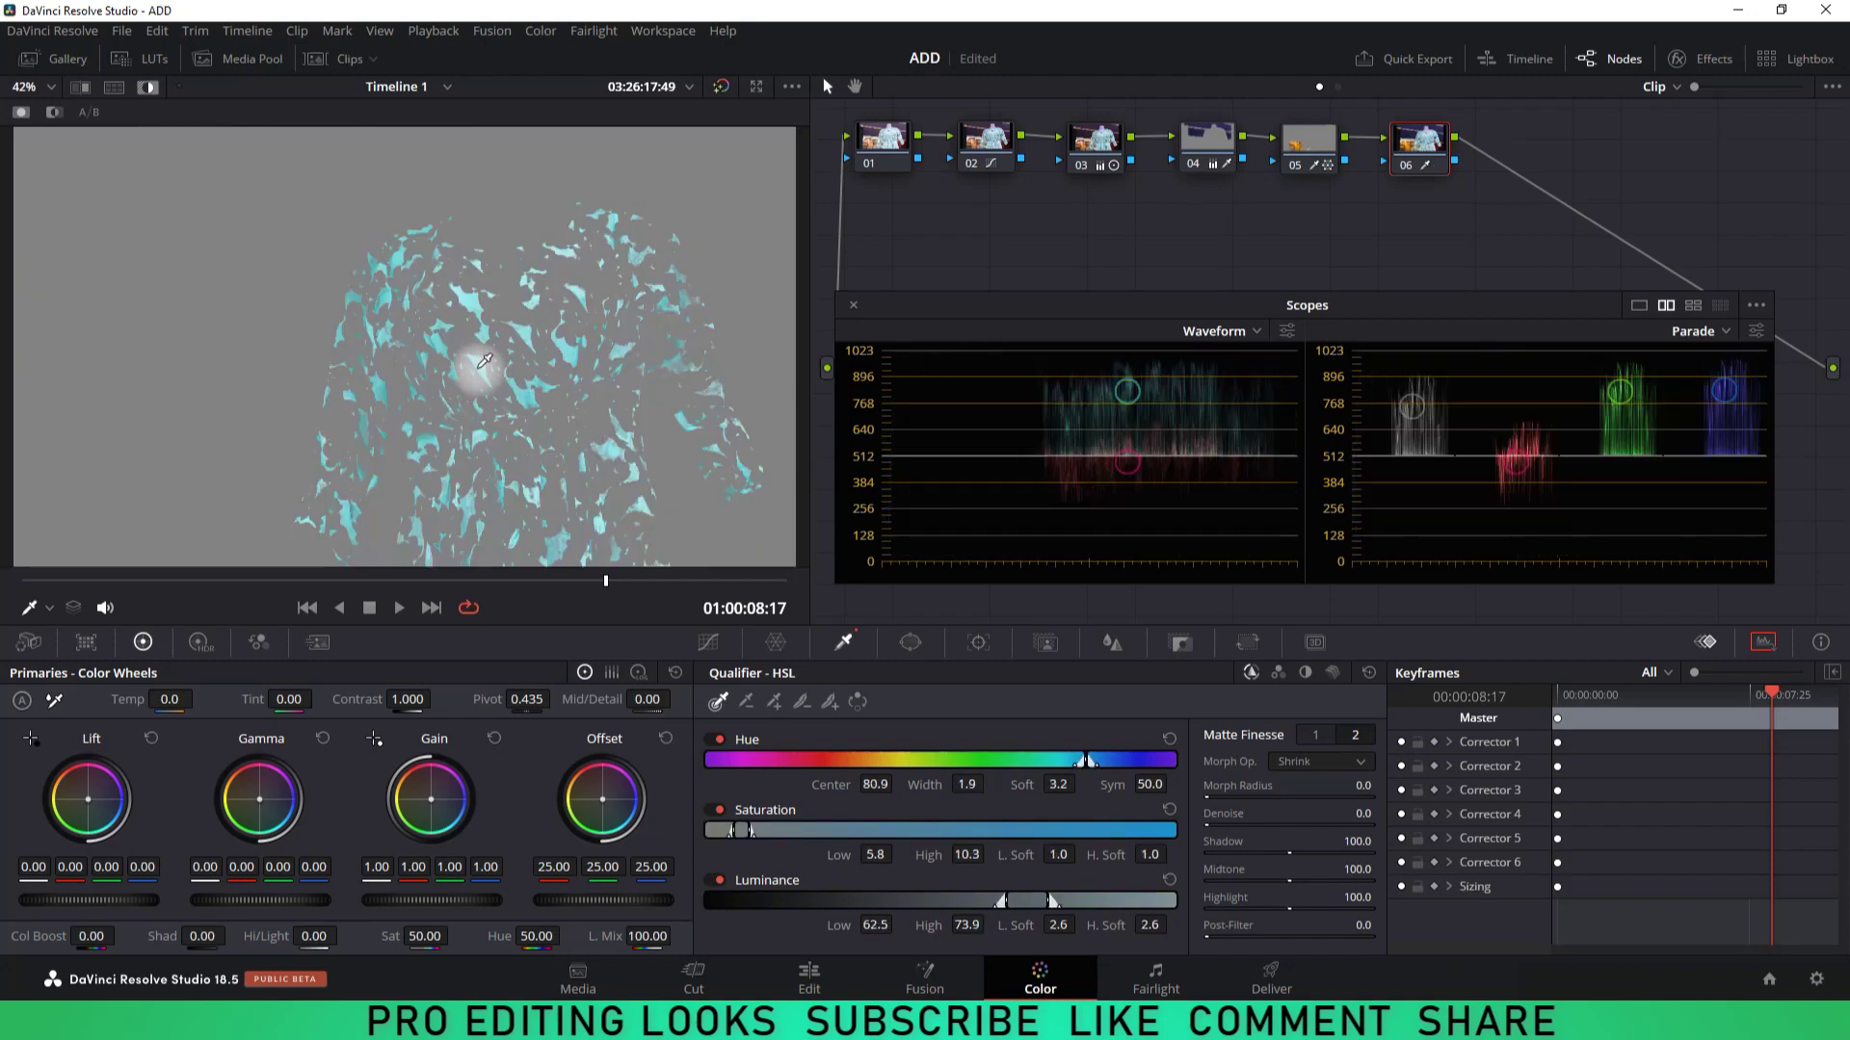
{"action": "left_click", "coordinate": [486, 363]}
{"action": "left_click", "coordinate": [488, 364]}
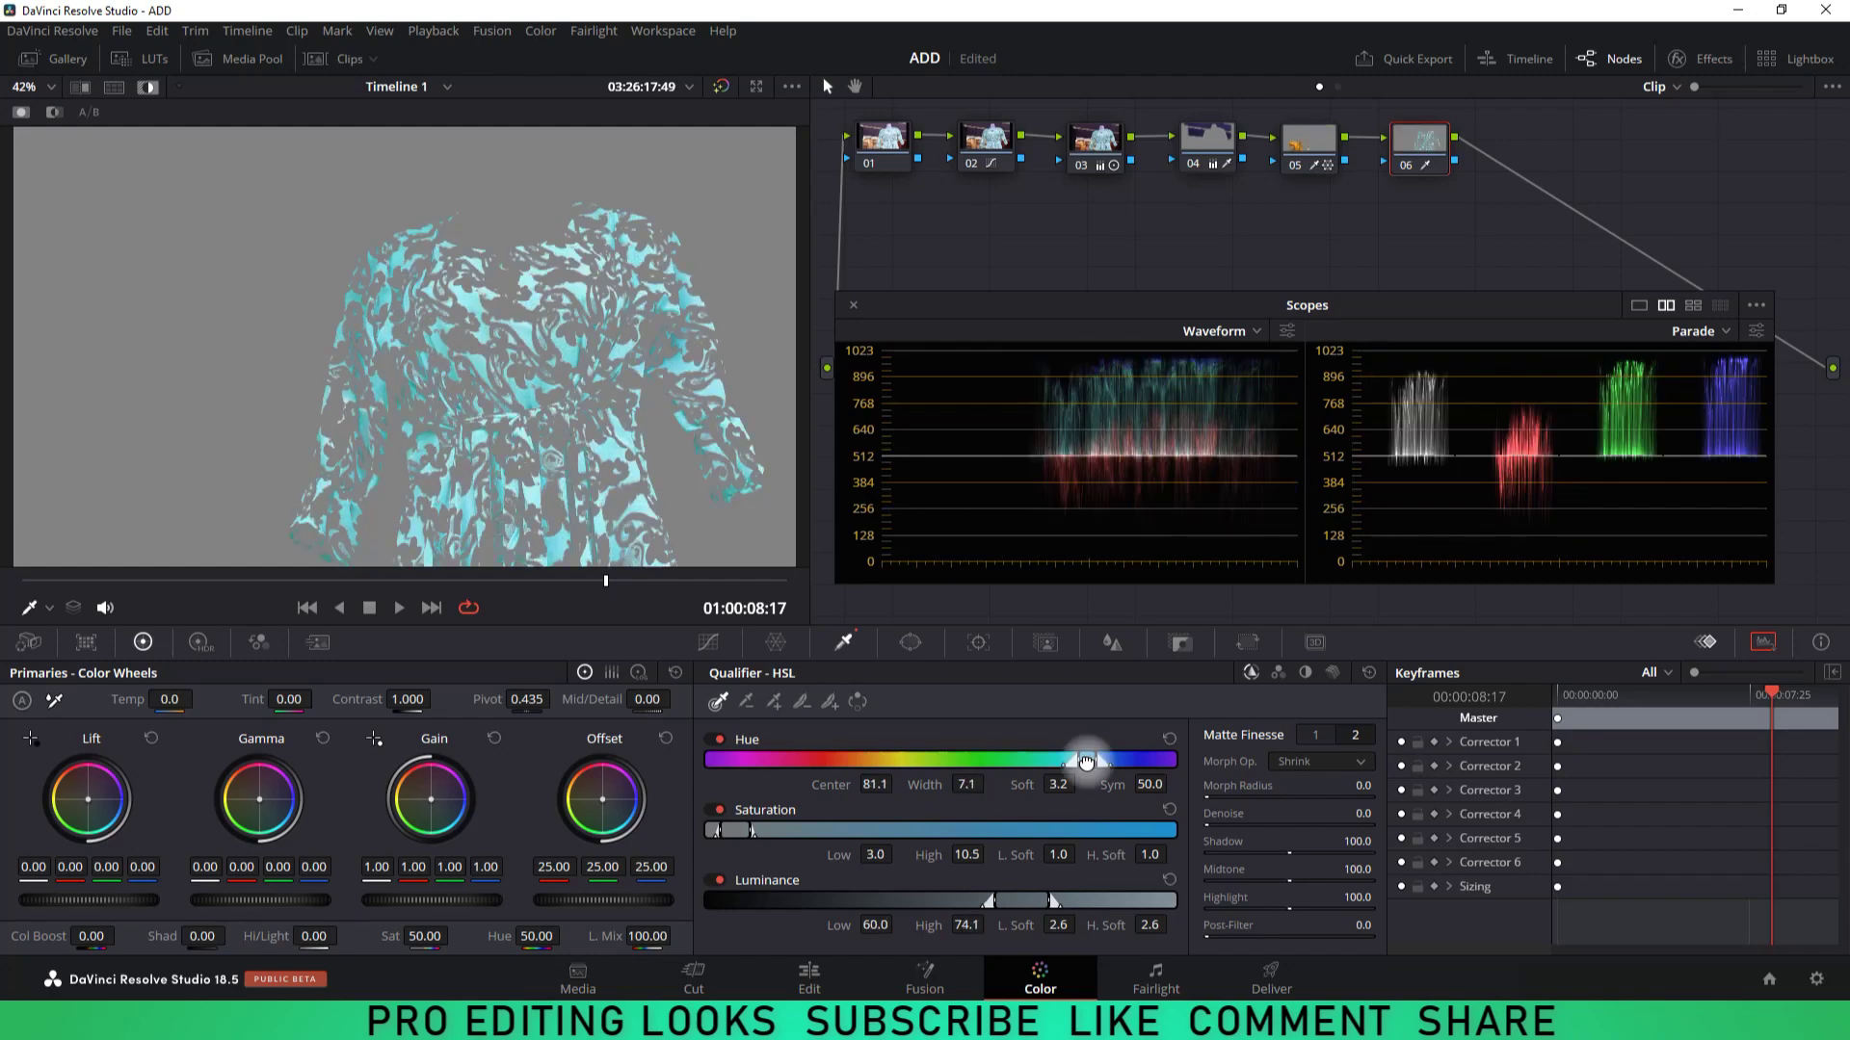
Step: Review the teal key's matte cleanup settings, scrub the clip to check it, and exit Highlight
{"action": "left_click", "coordinate": [1315, 735]}
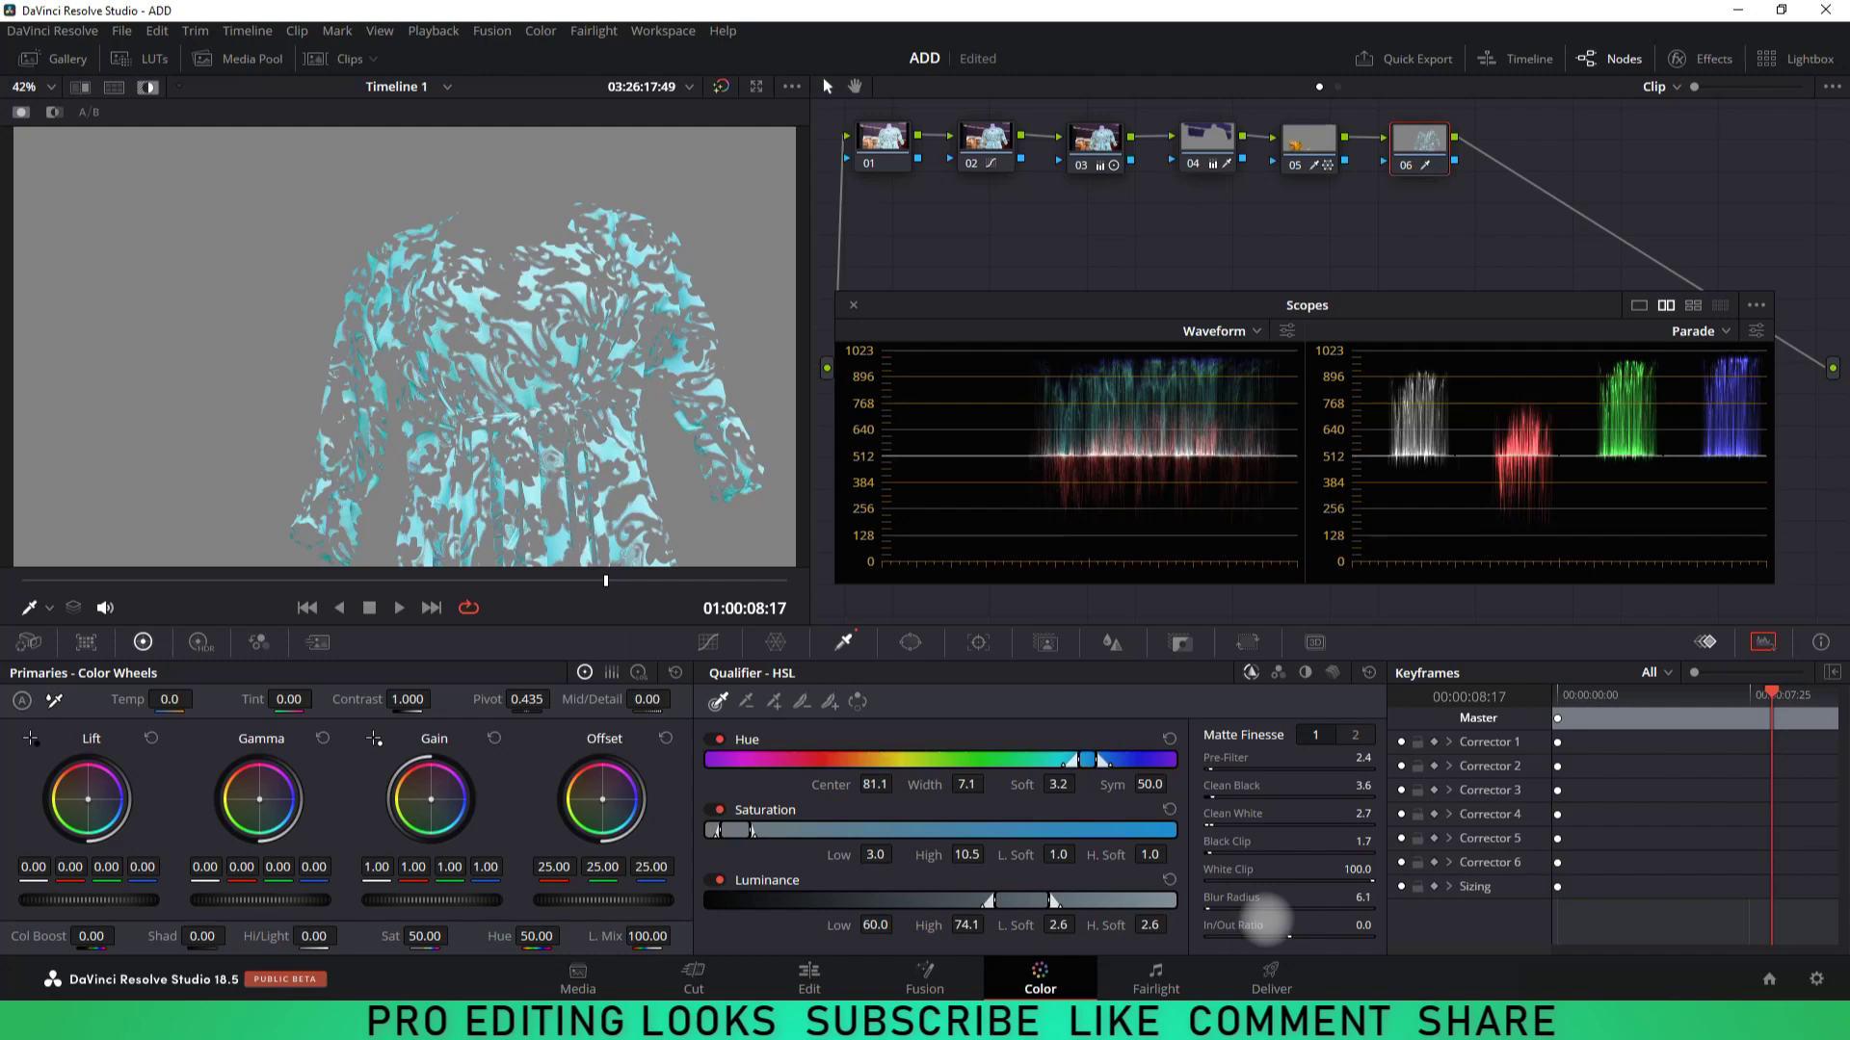
{"action": "left_click", "coordinate": [1356, 736]}
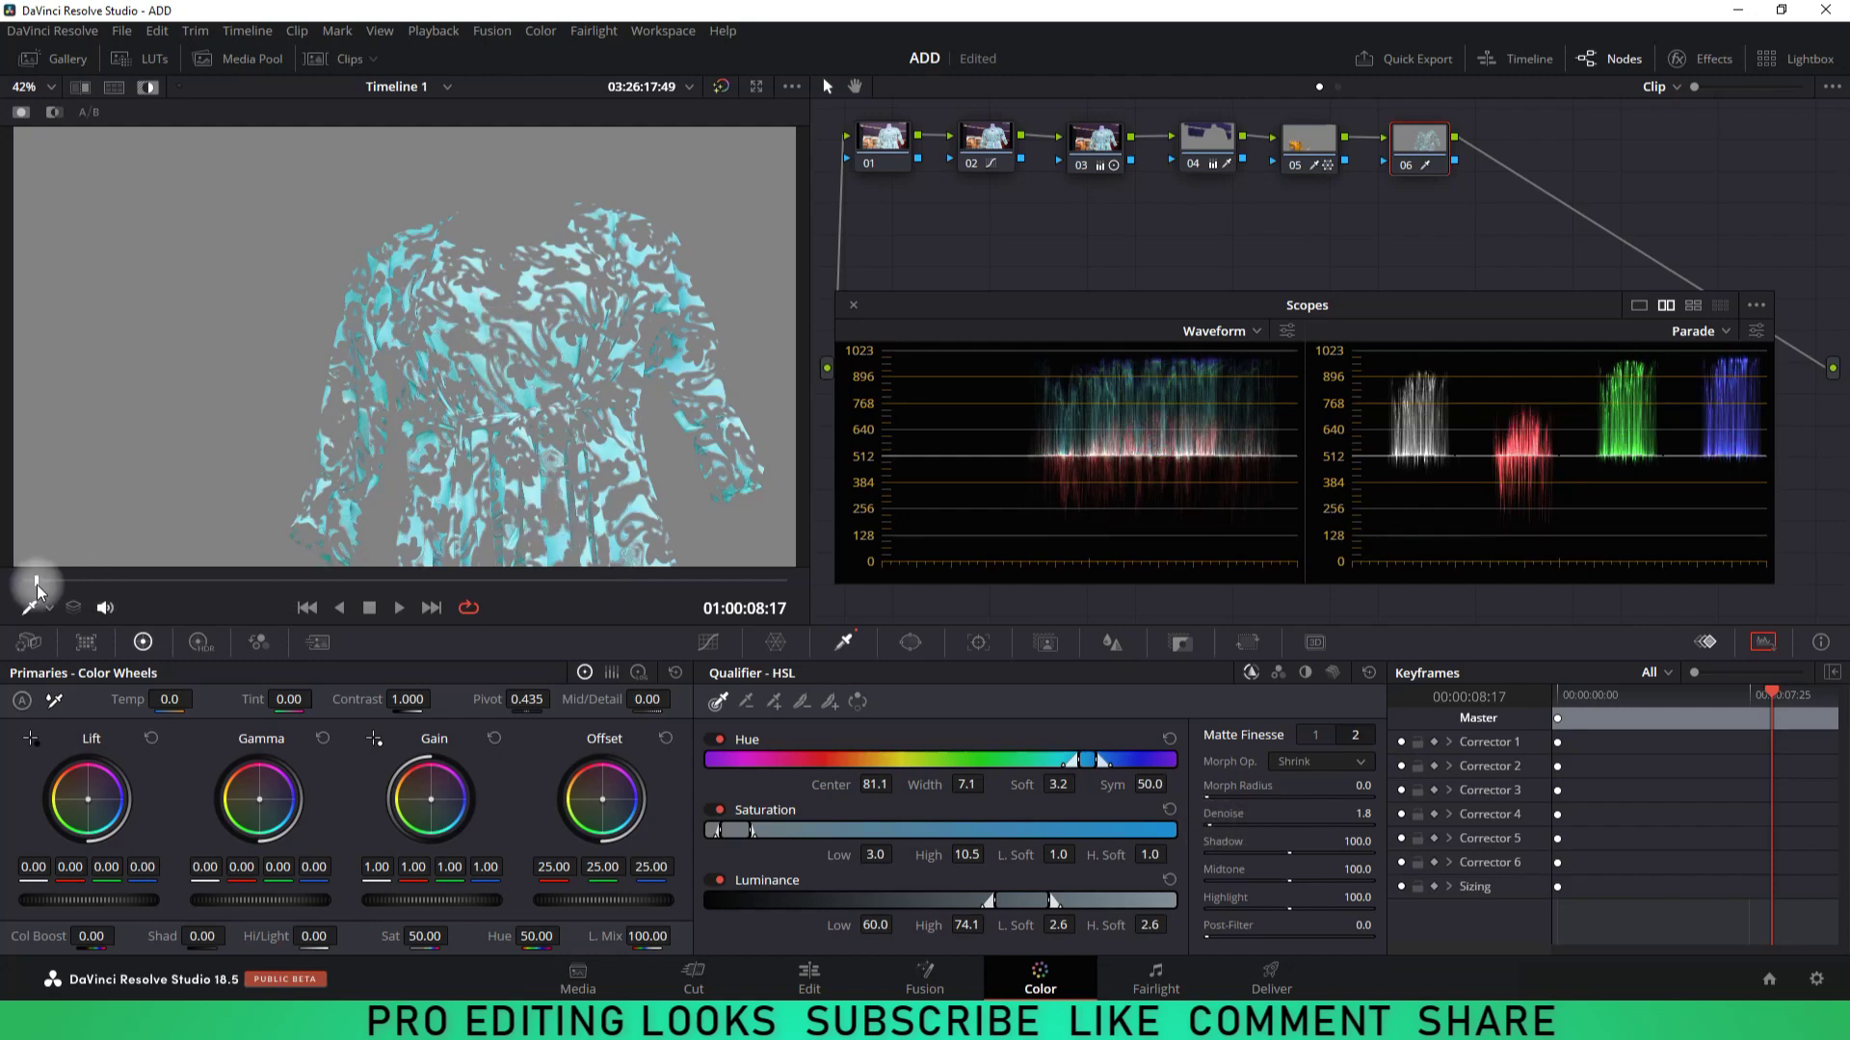
{"action": "left_click_drag", "start_coordinate": [42, 586], "coordinate": [754, 580]}
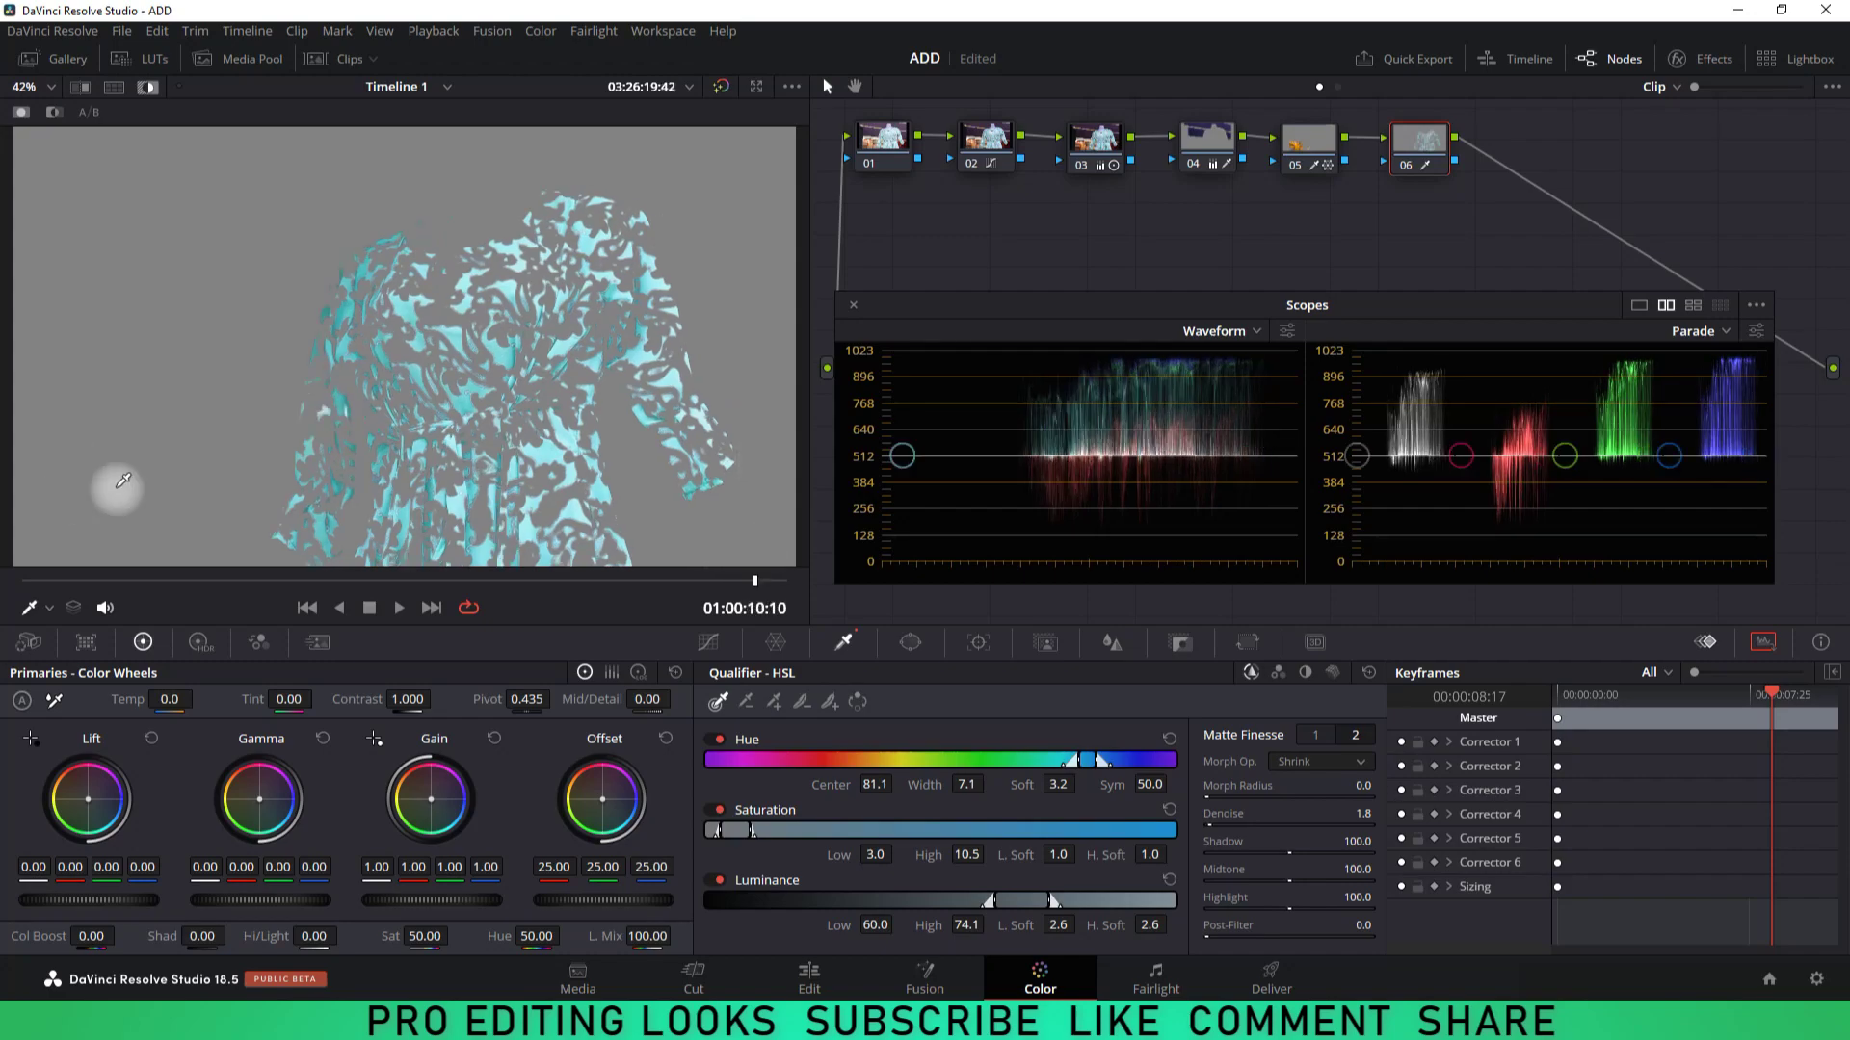
{"action": "left_click", "coordinate": [561, 581]}
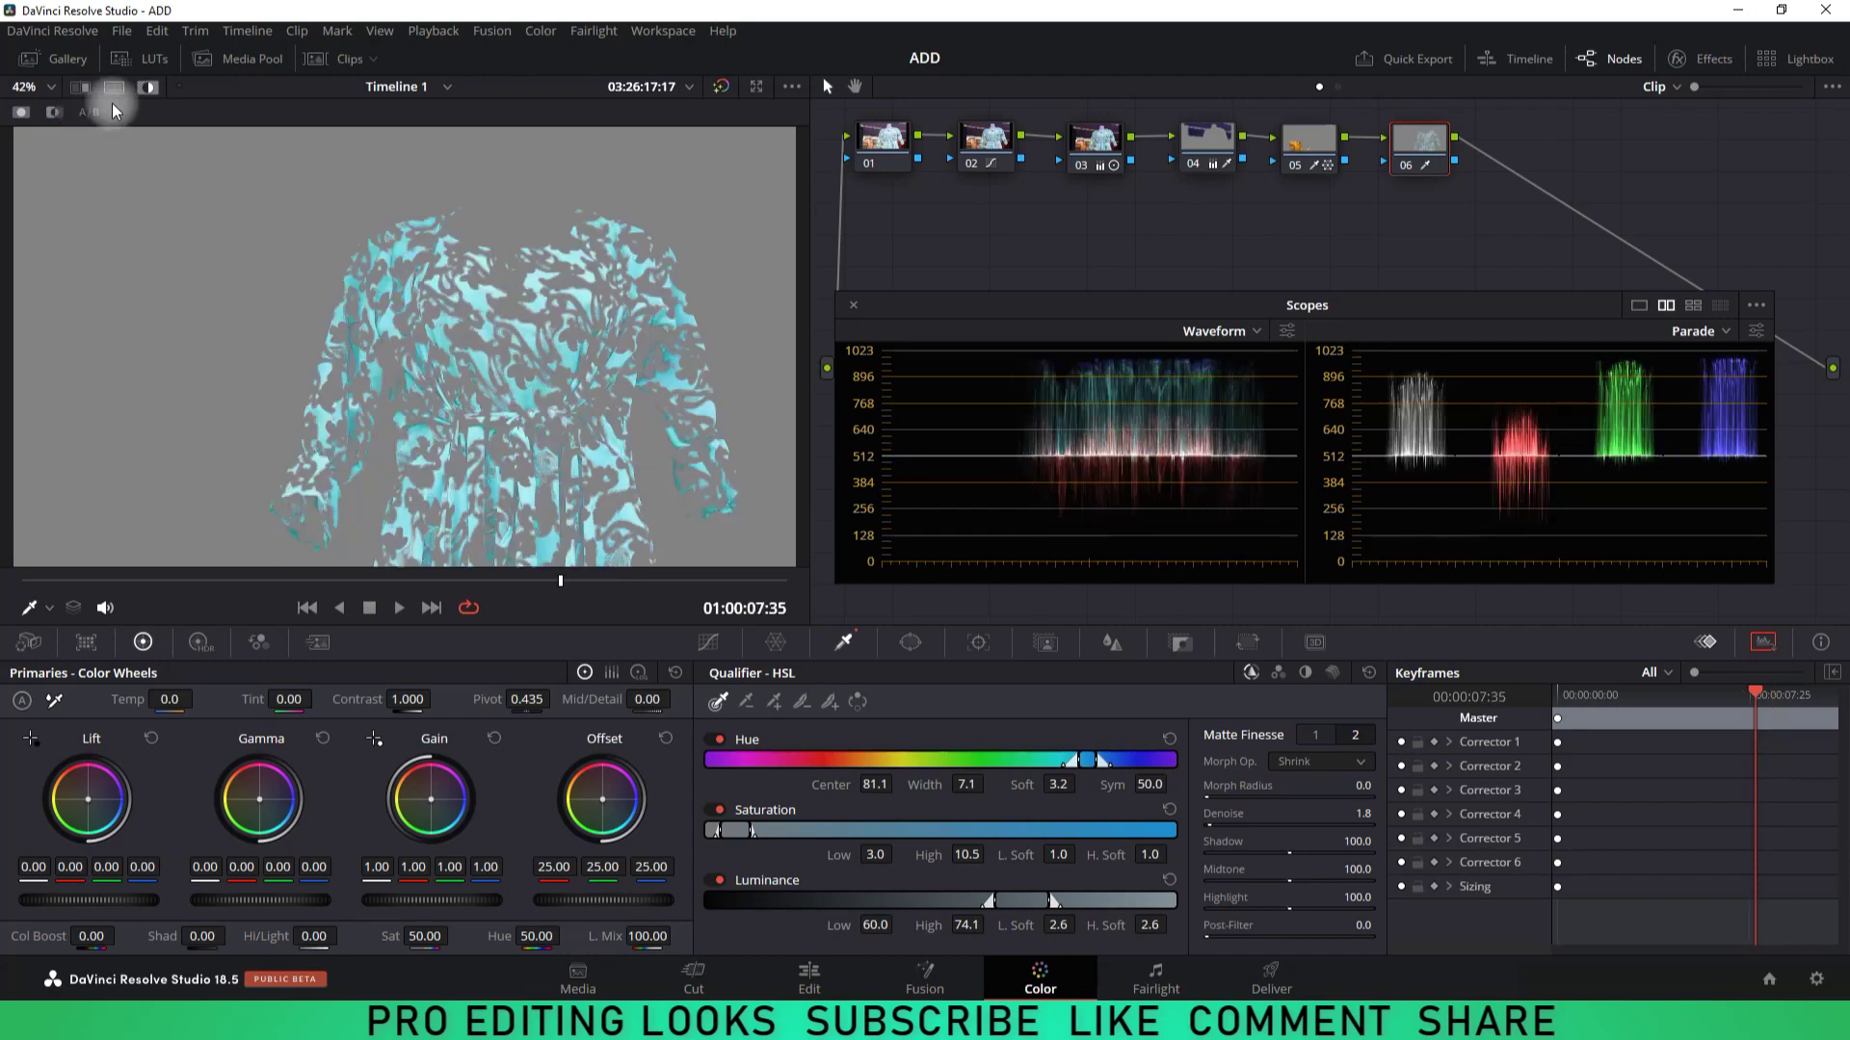
{"action": "left_click", "coordinate": [148, 85]}
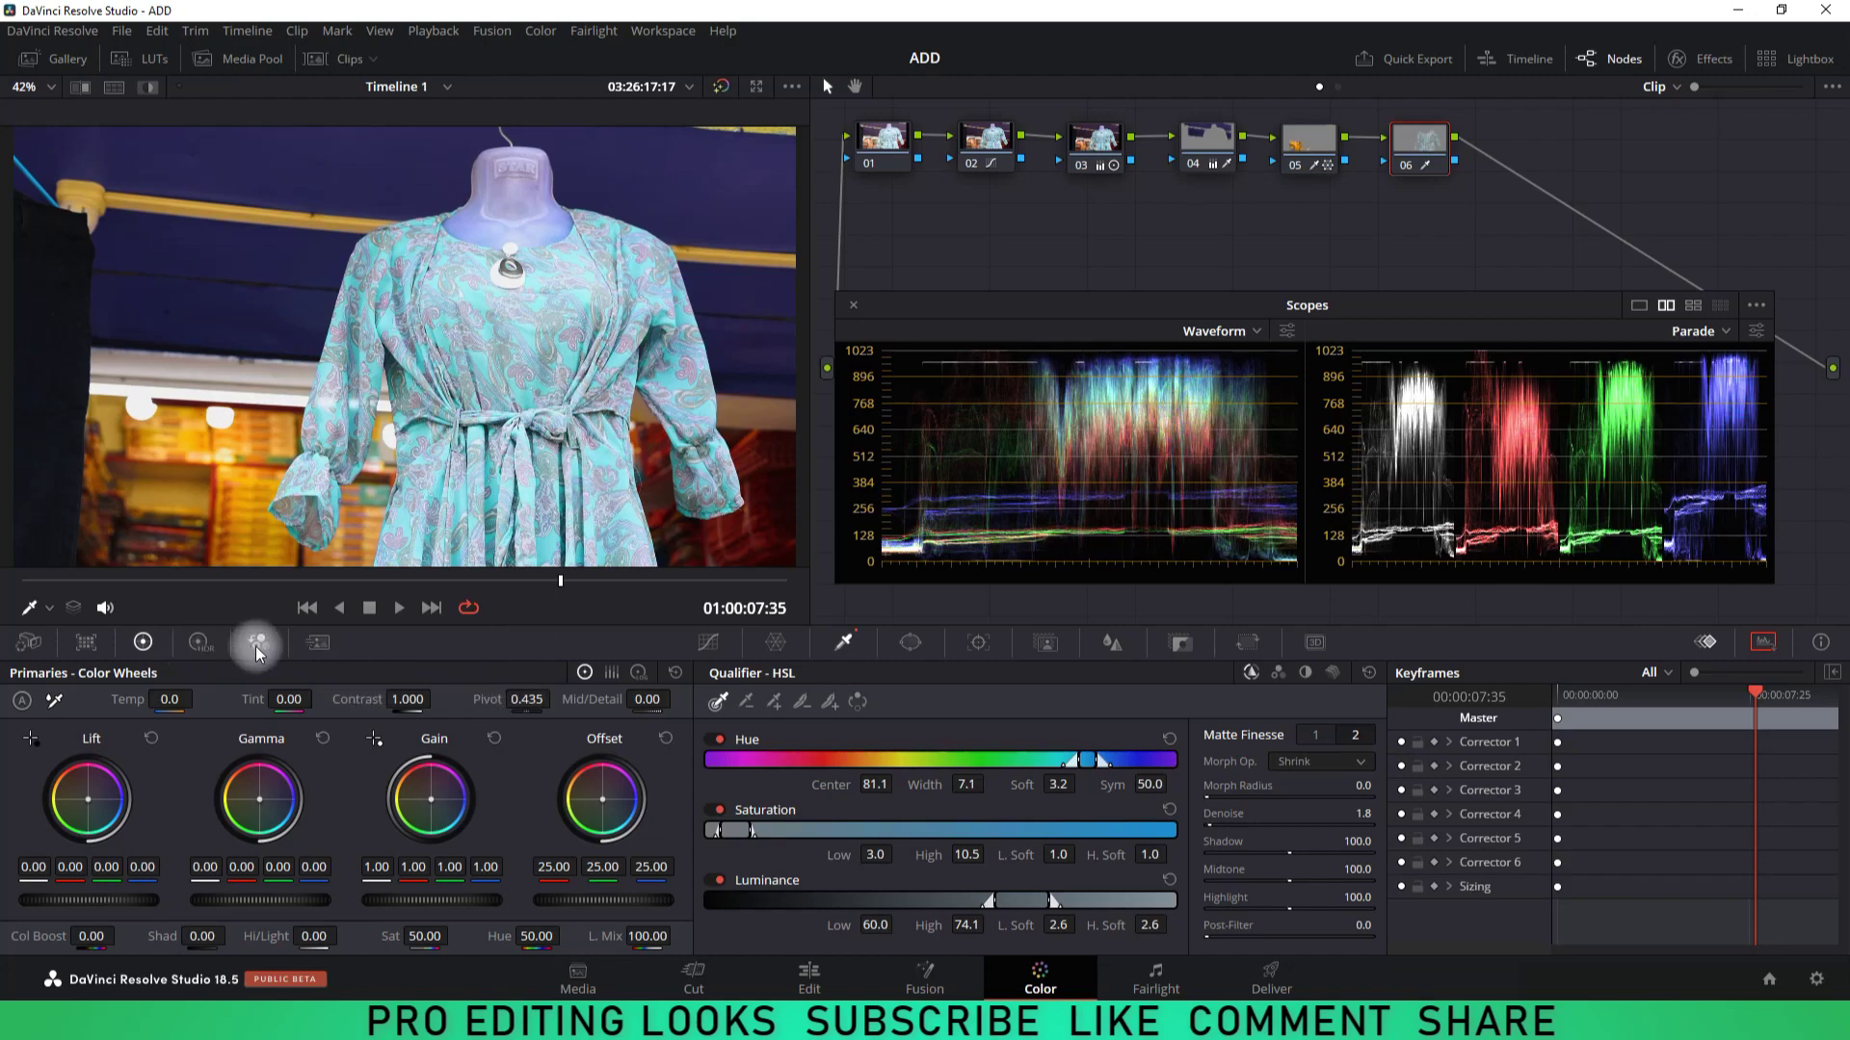
Step: In node 06's RGB Mixer set blue output 0.41, green 1.17, red 0.68, and compare off/on
{"action": "left_click", "coordinate": [198, 644]}
{"action": "left_click", "coordinate": [259, 644]}
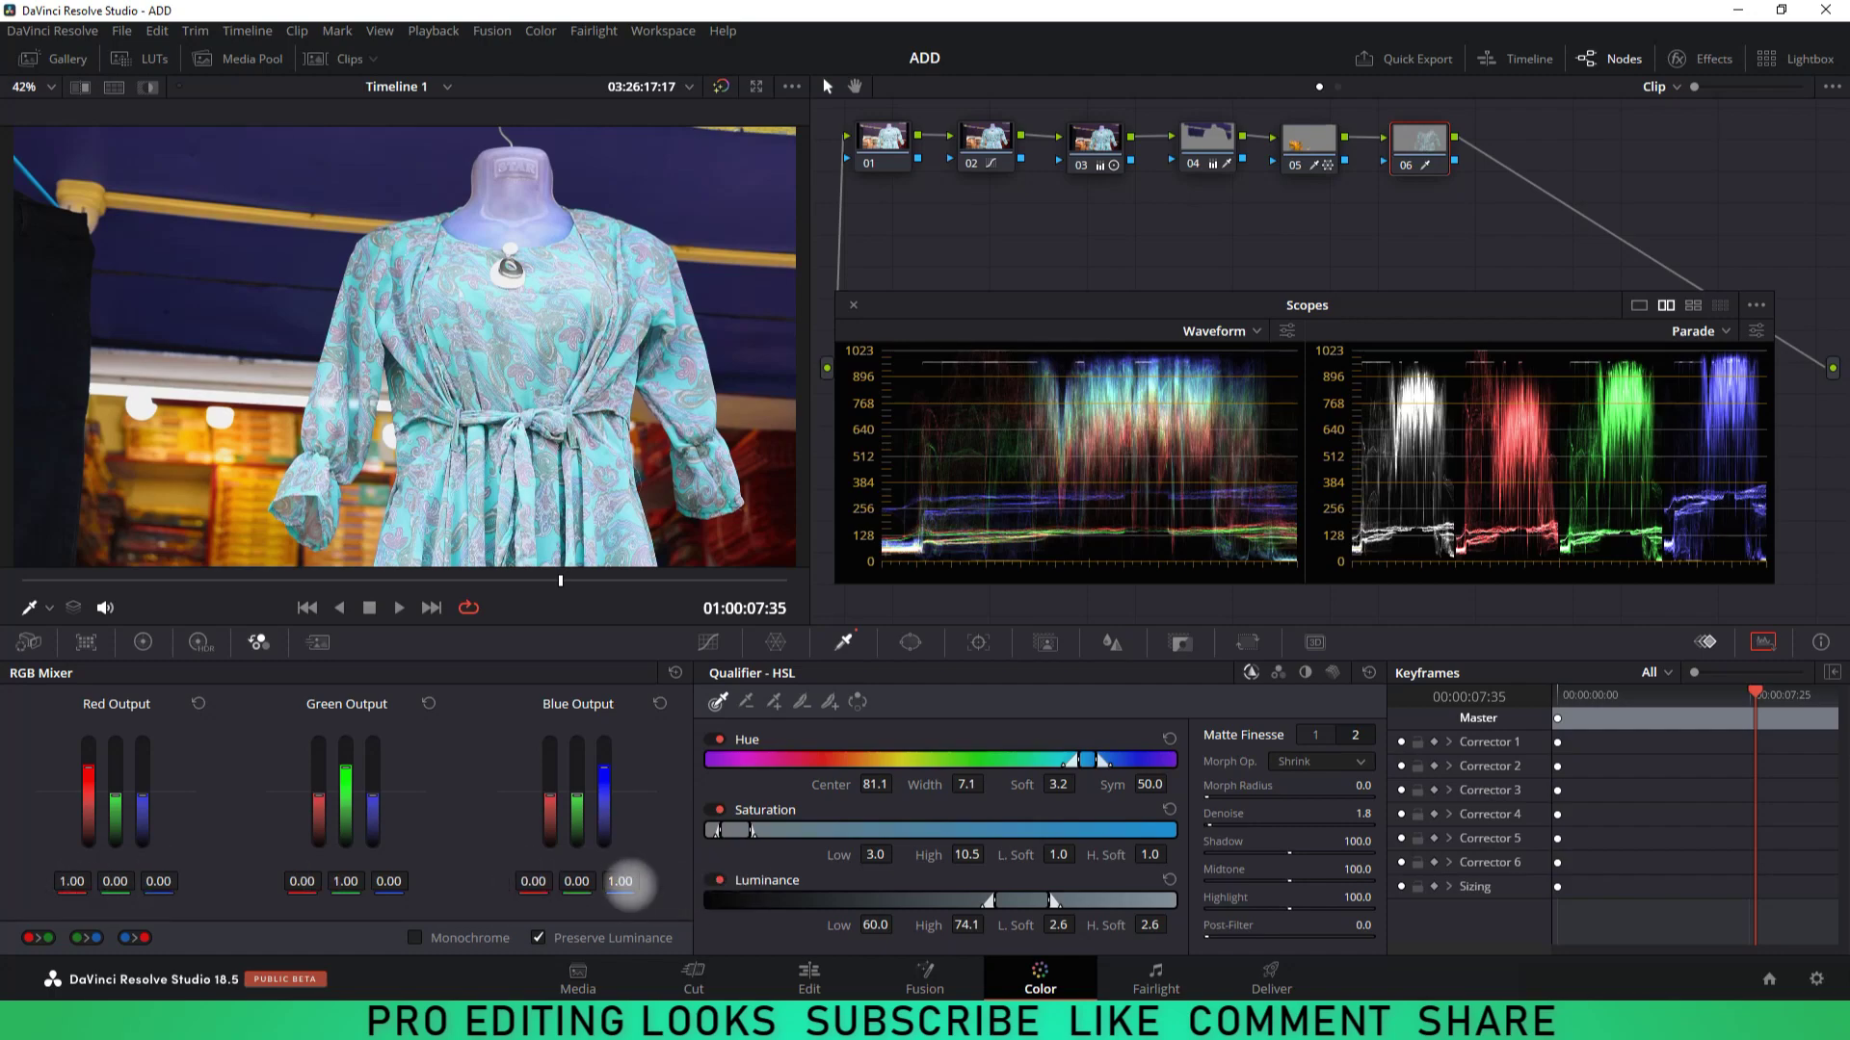
{"action": "left_click_drag", "start_coordinate": [632, 883], "coordinate": [584, 884]}
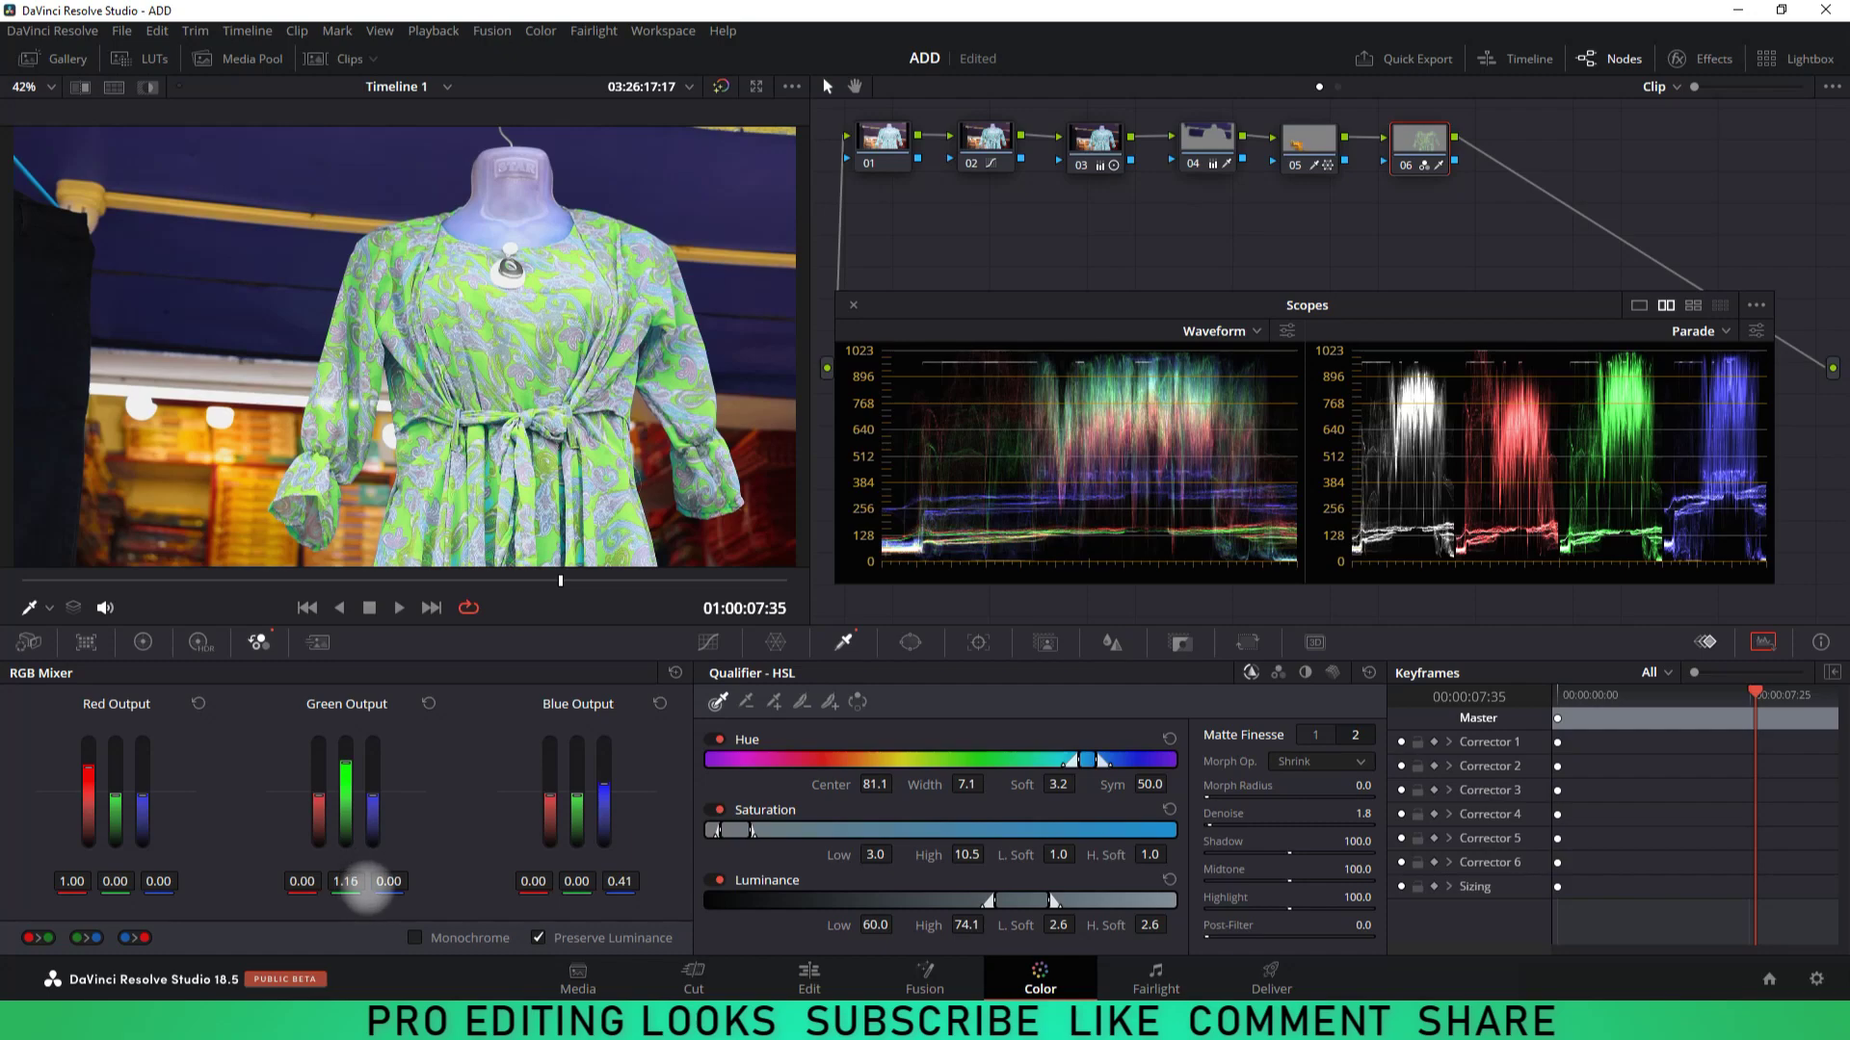
{"action": "left_click_drag", "start_coordinate": [364, 885], "coordinate": [370, 884]}
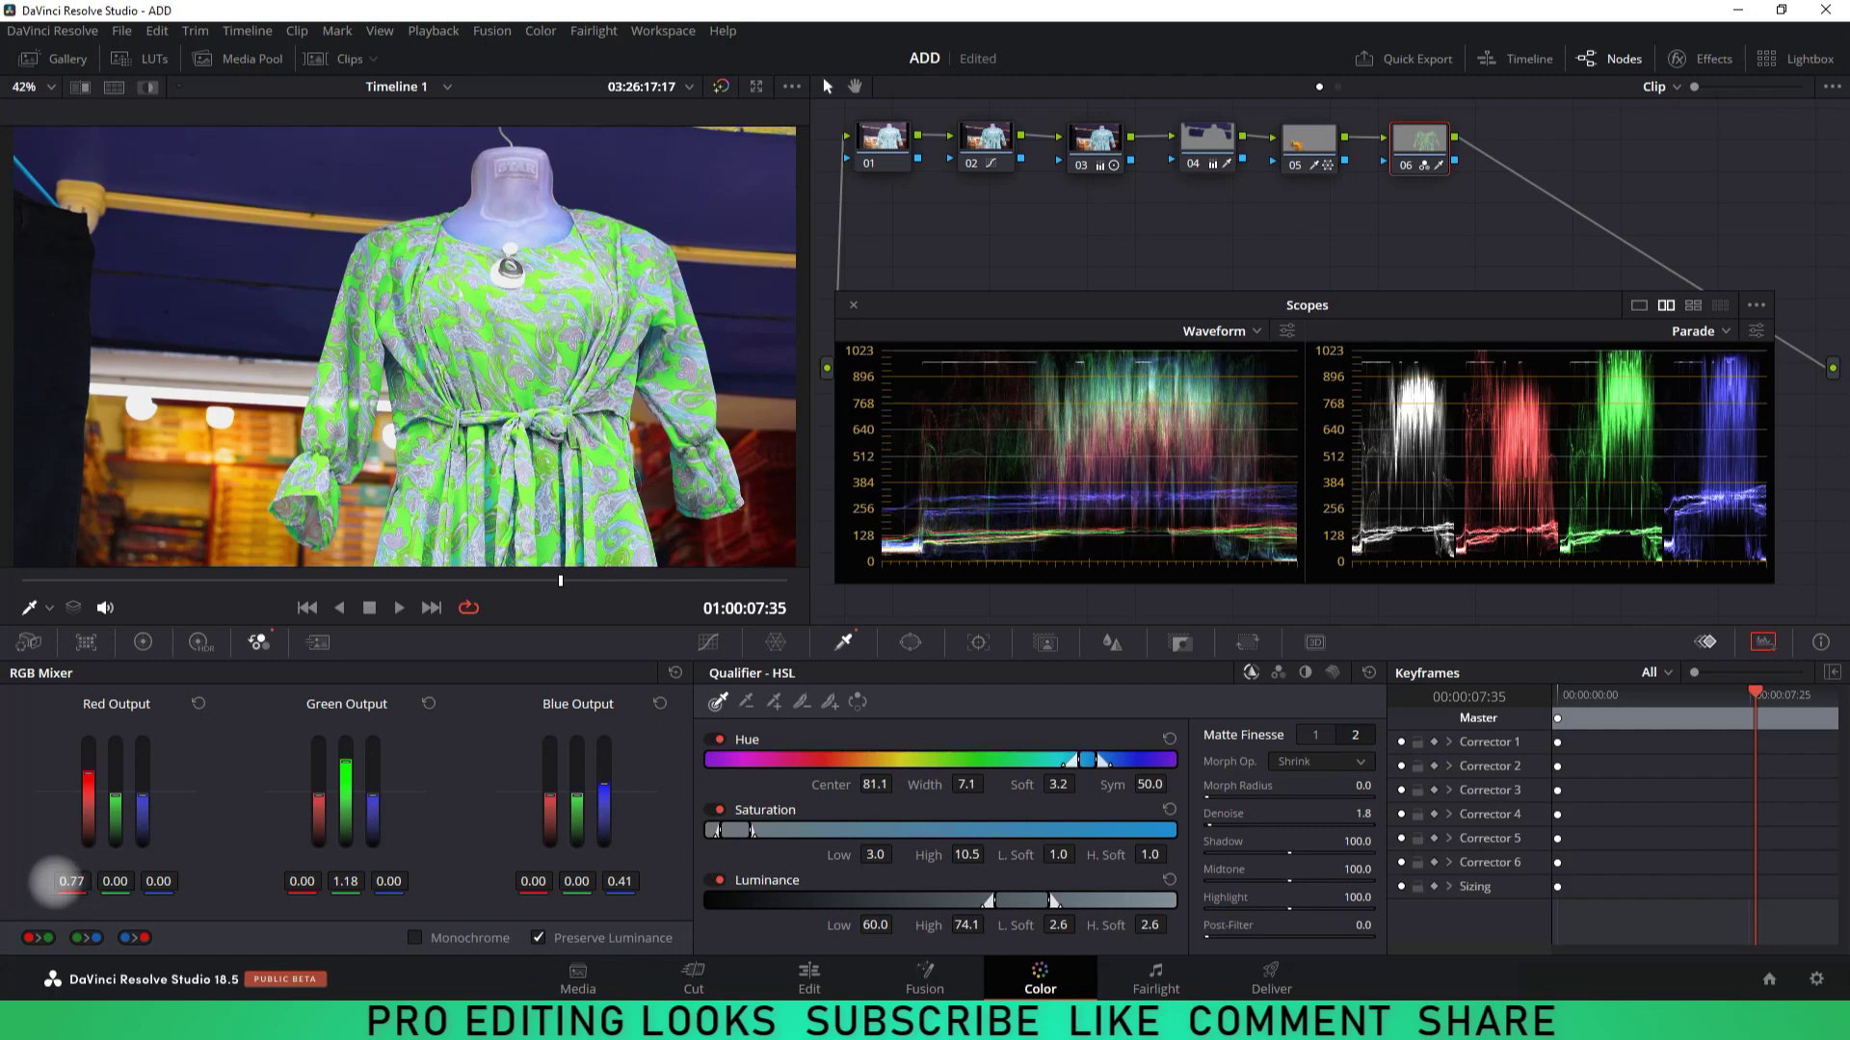
{"action": "left_click_drag", "start_coordinate": [53, 881], "coordinate": [44, 882]}
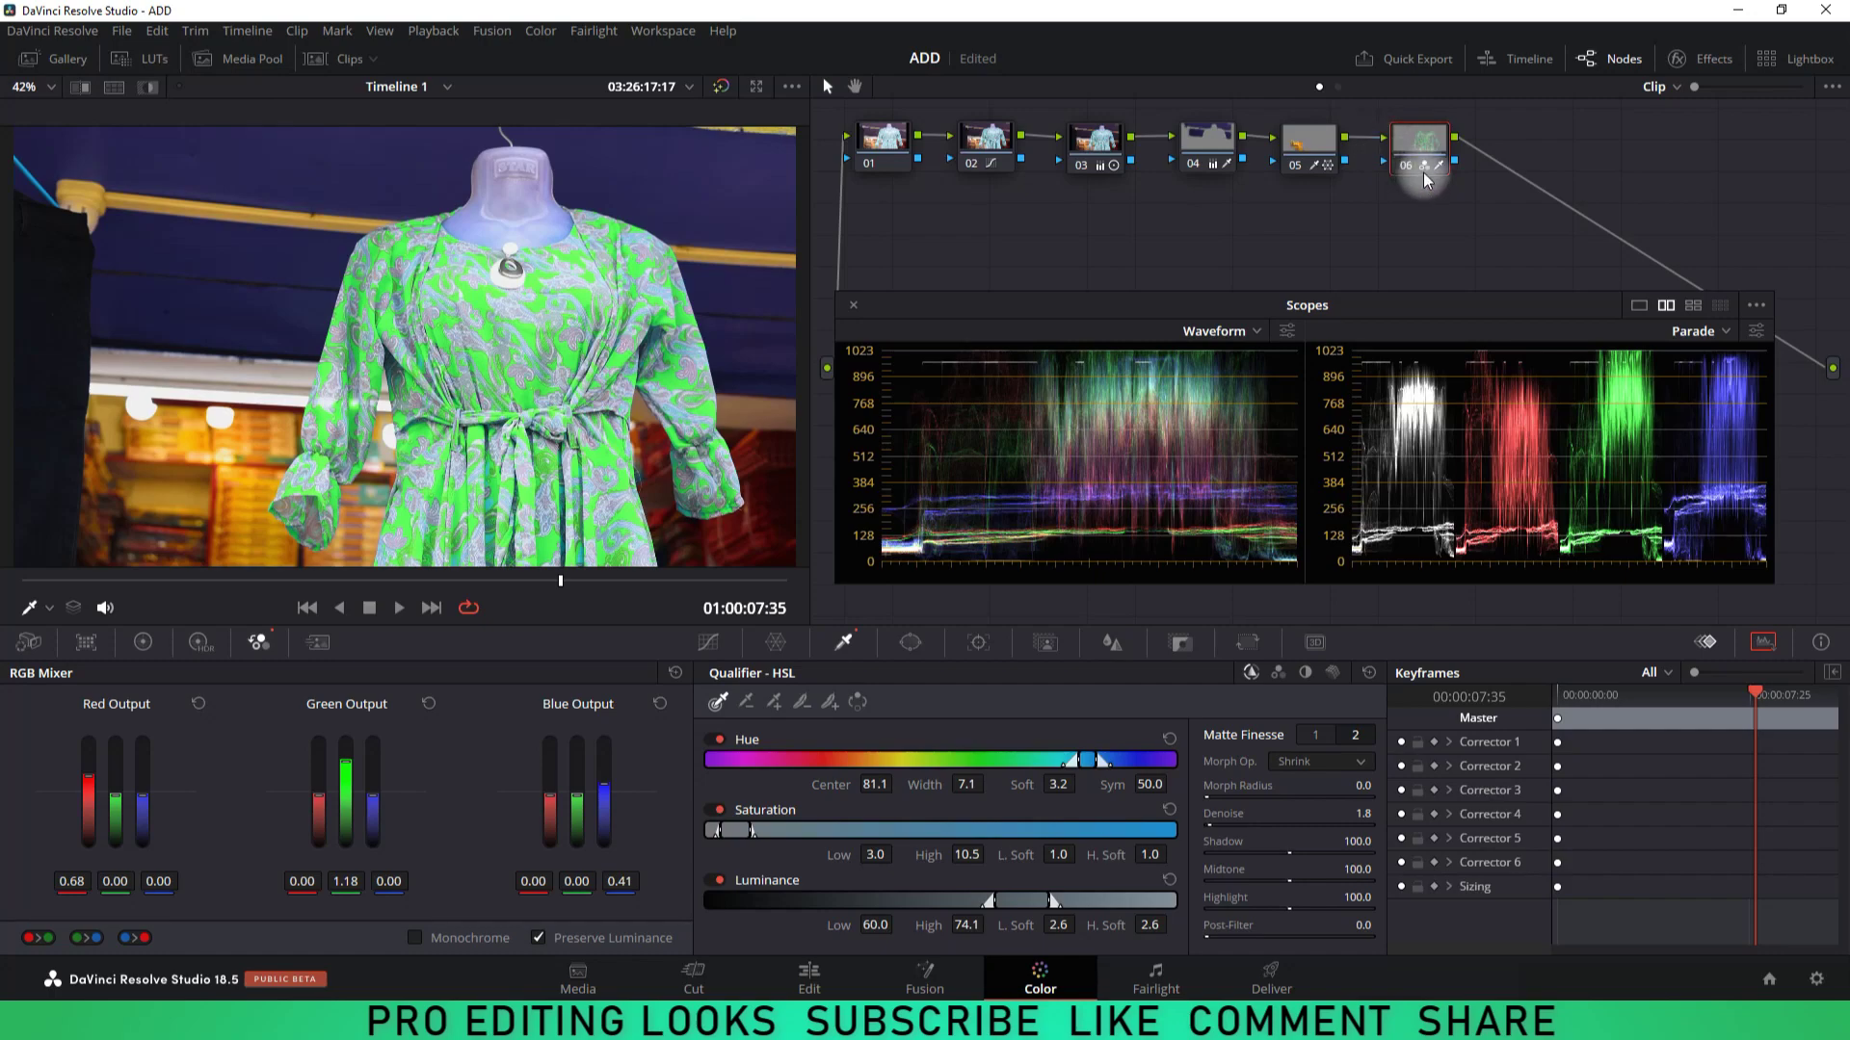
{"action": "left_click", "coordinate": [1423, 174]}
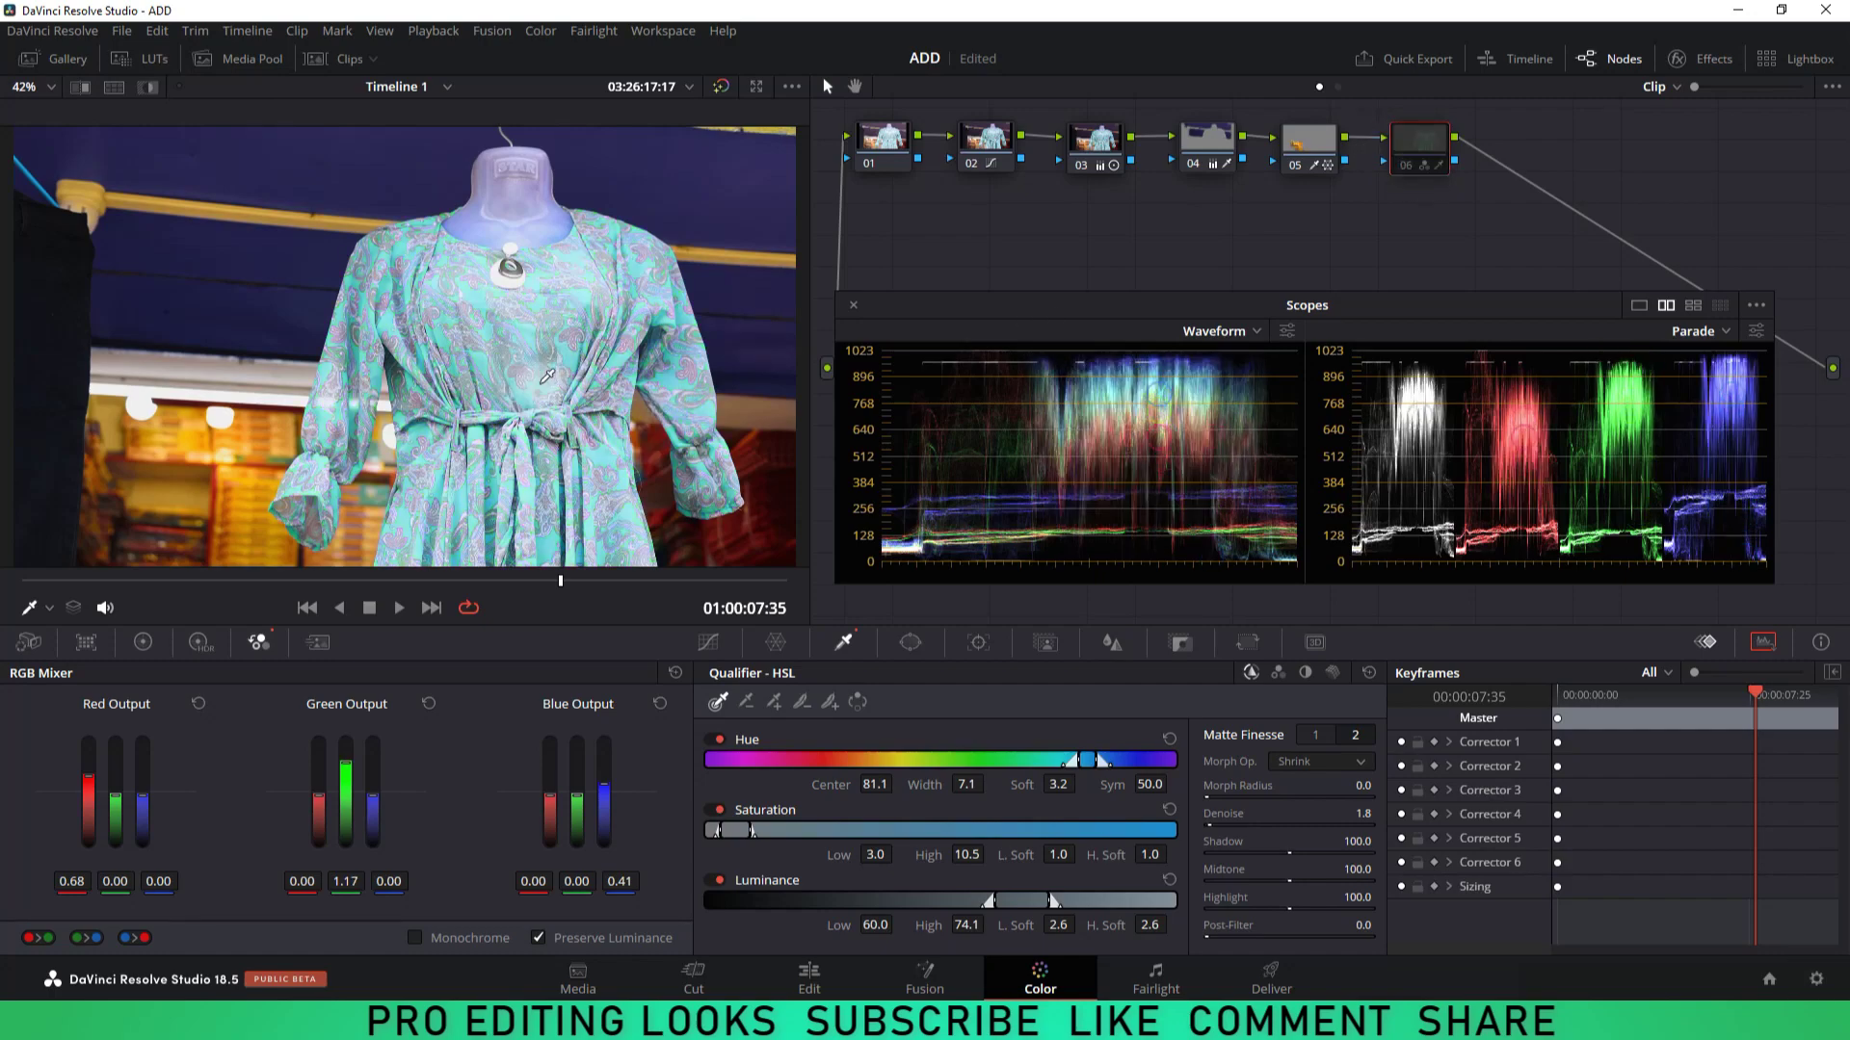
{"action": "key", "text": "ctrl+d"}
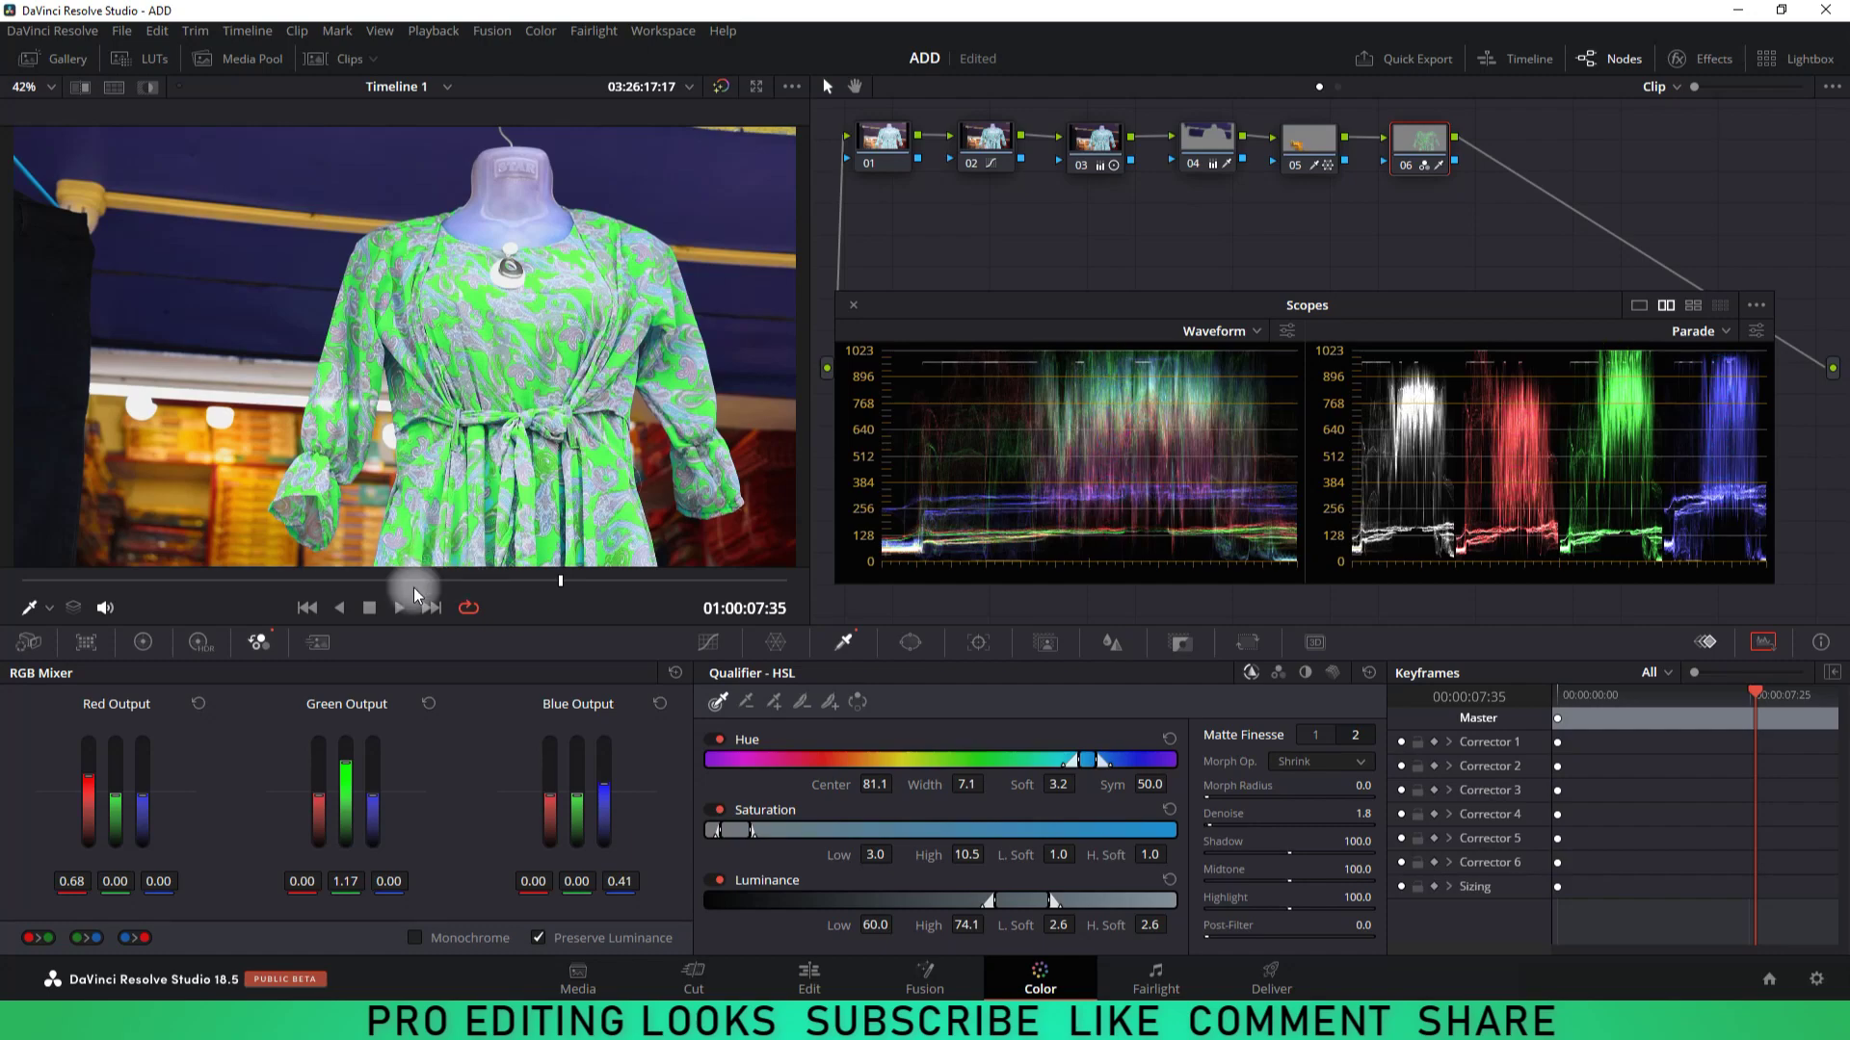
{"action": "left_click", "coordinate": [143, 642]}
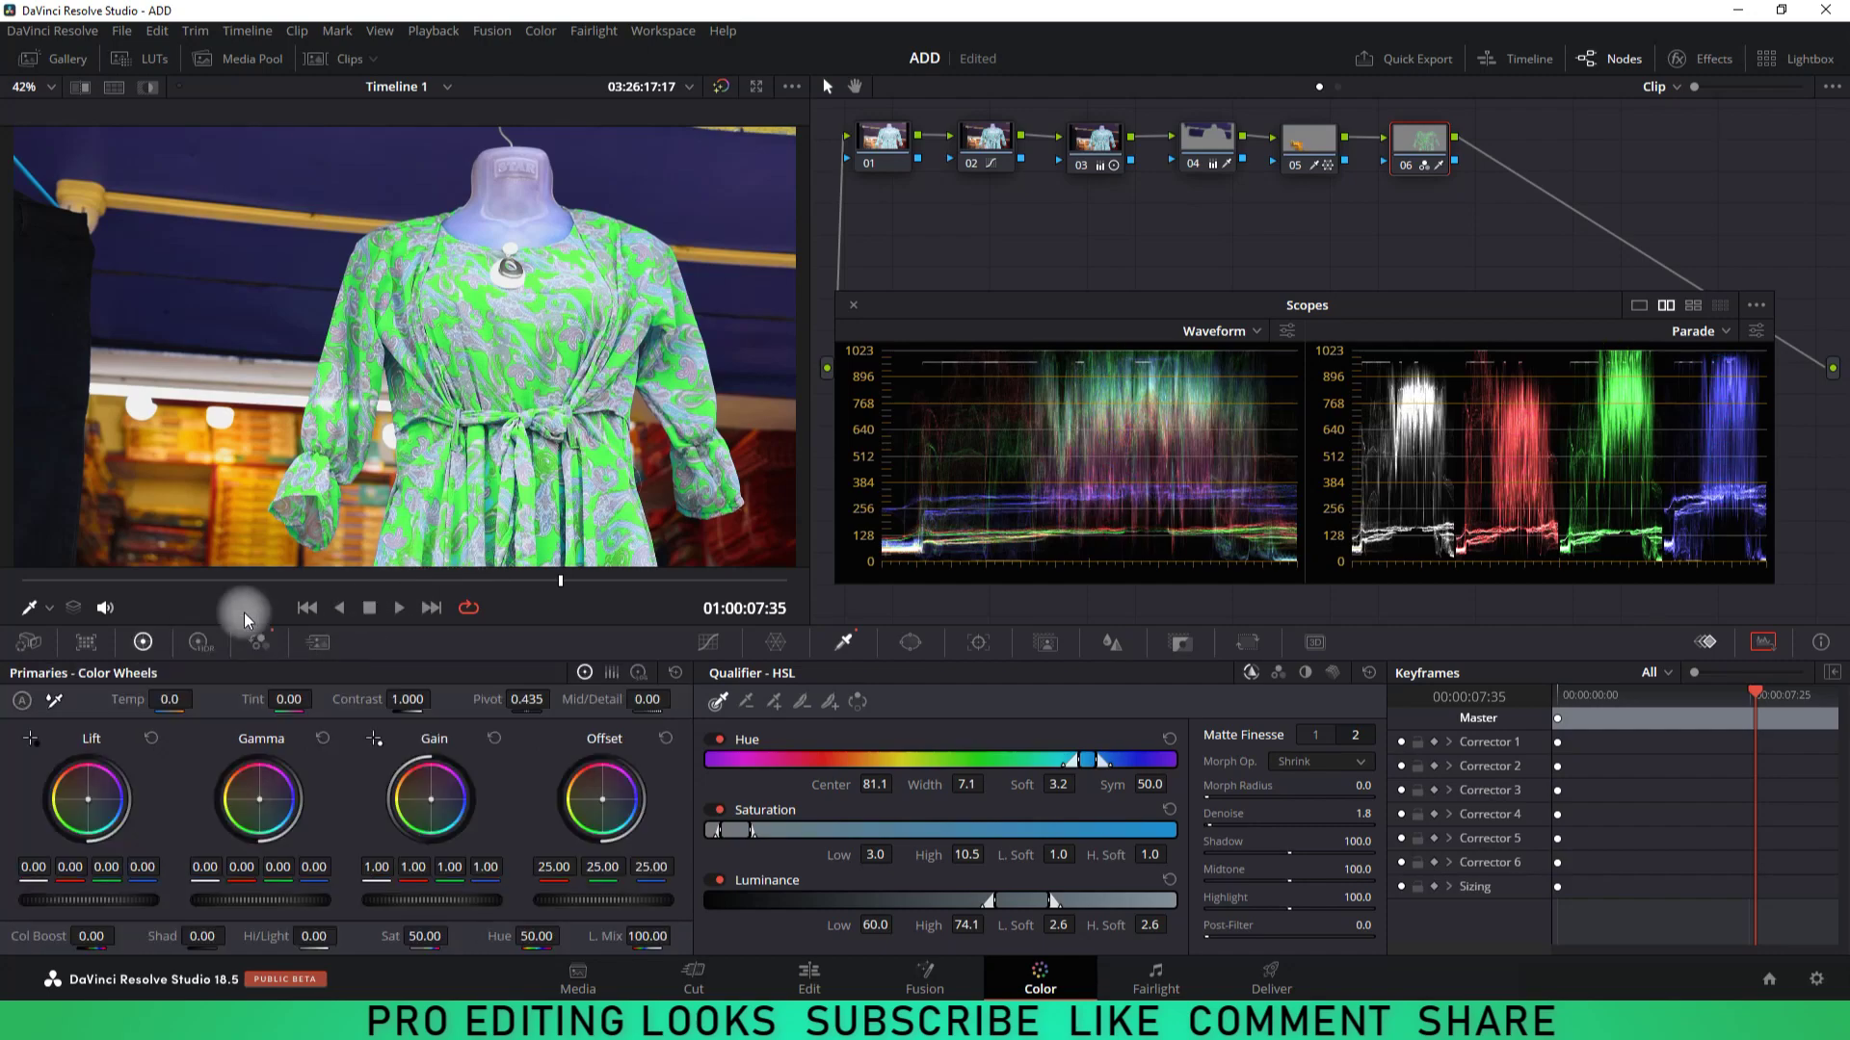
Step: Add serial node 07 and inspect the fabric at 200% zoom before returning to the full view
{"action": "key", "text": "alt+s"}
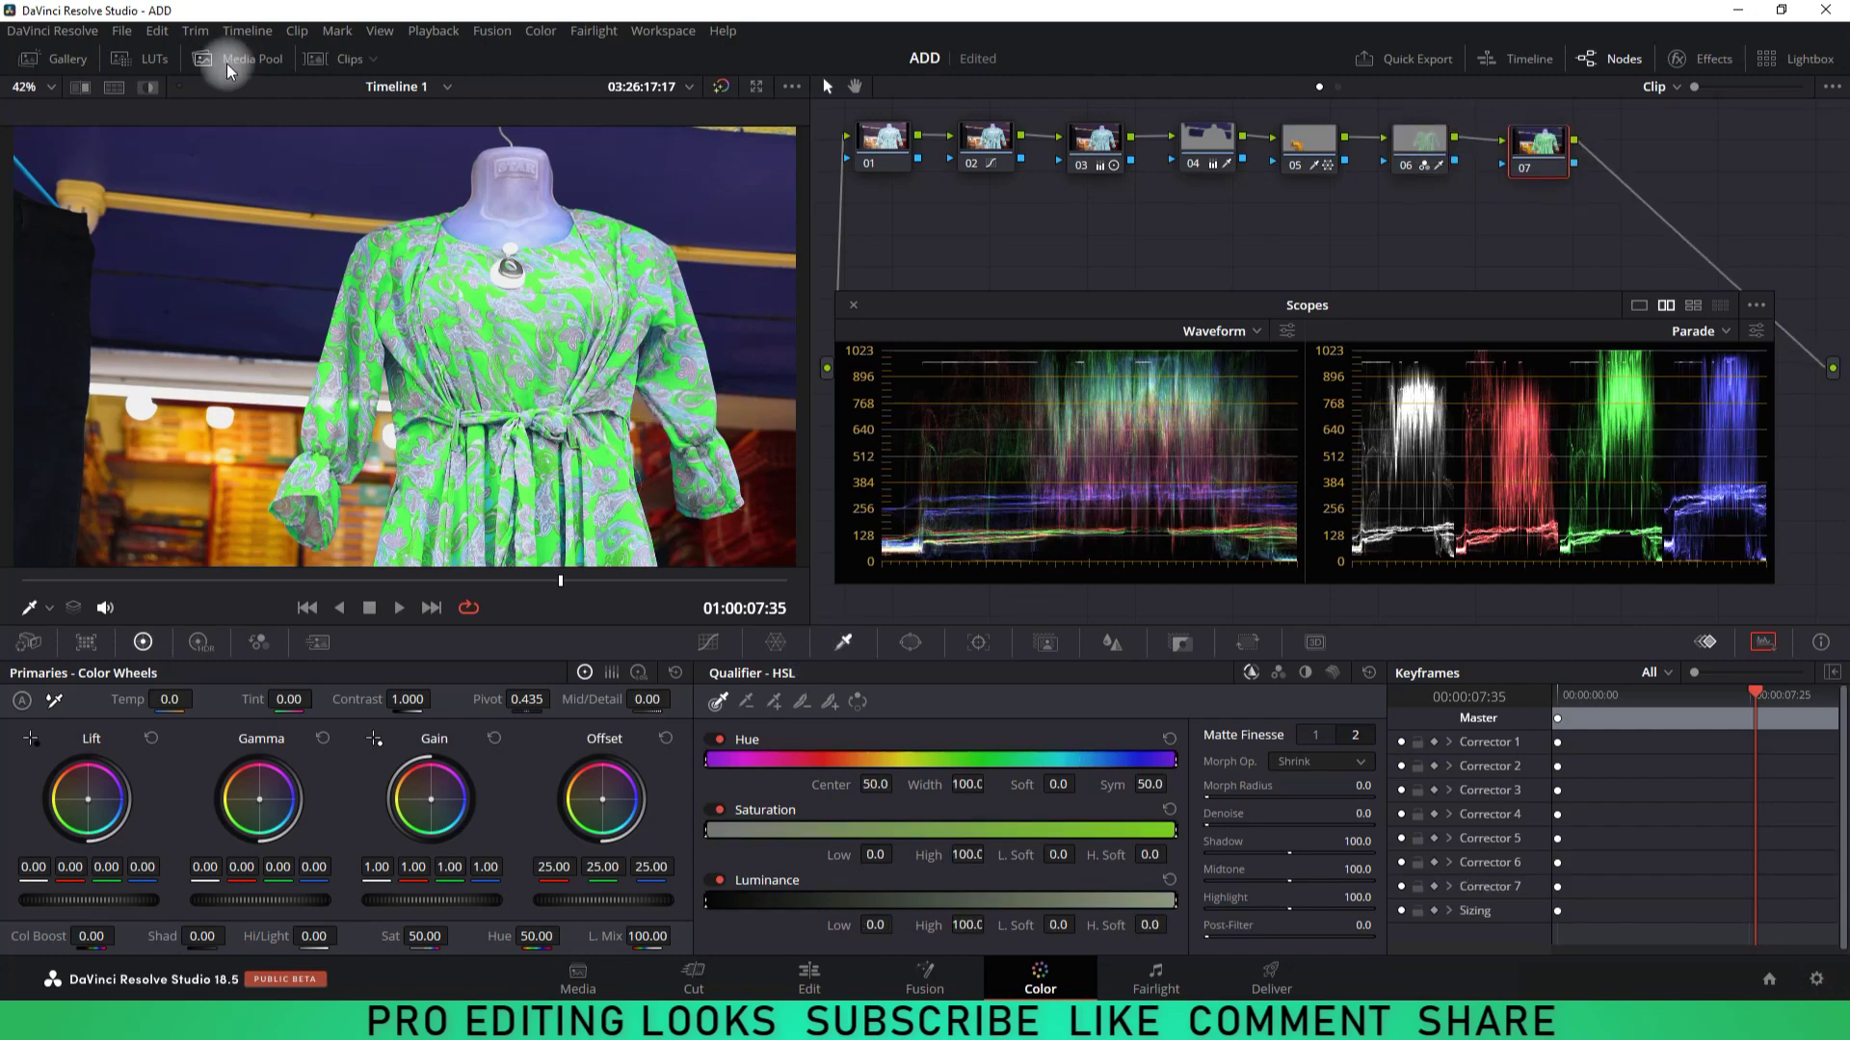
{"action": "left_click", "coordinate": [38, 87]}
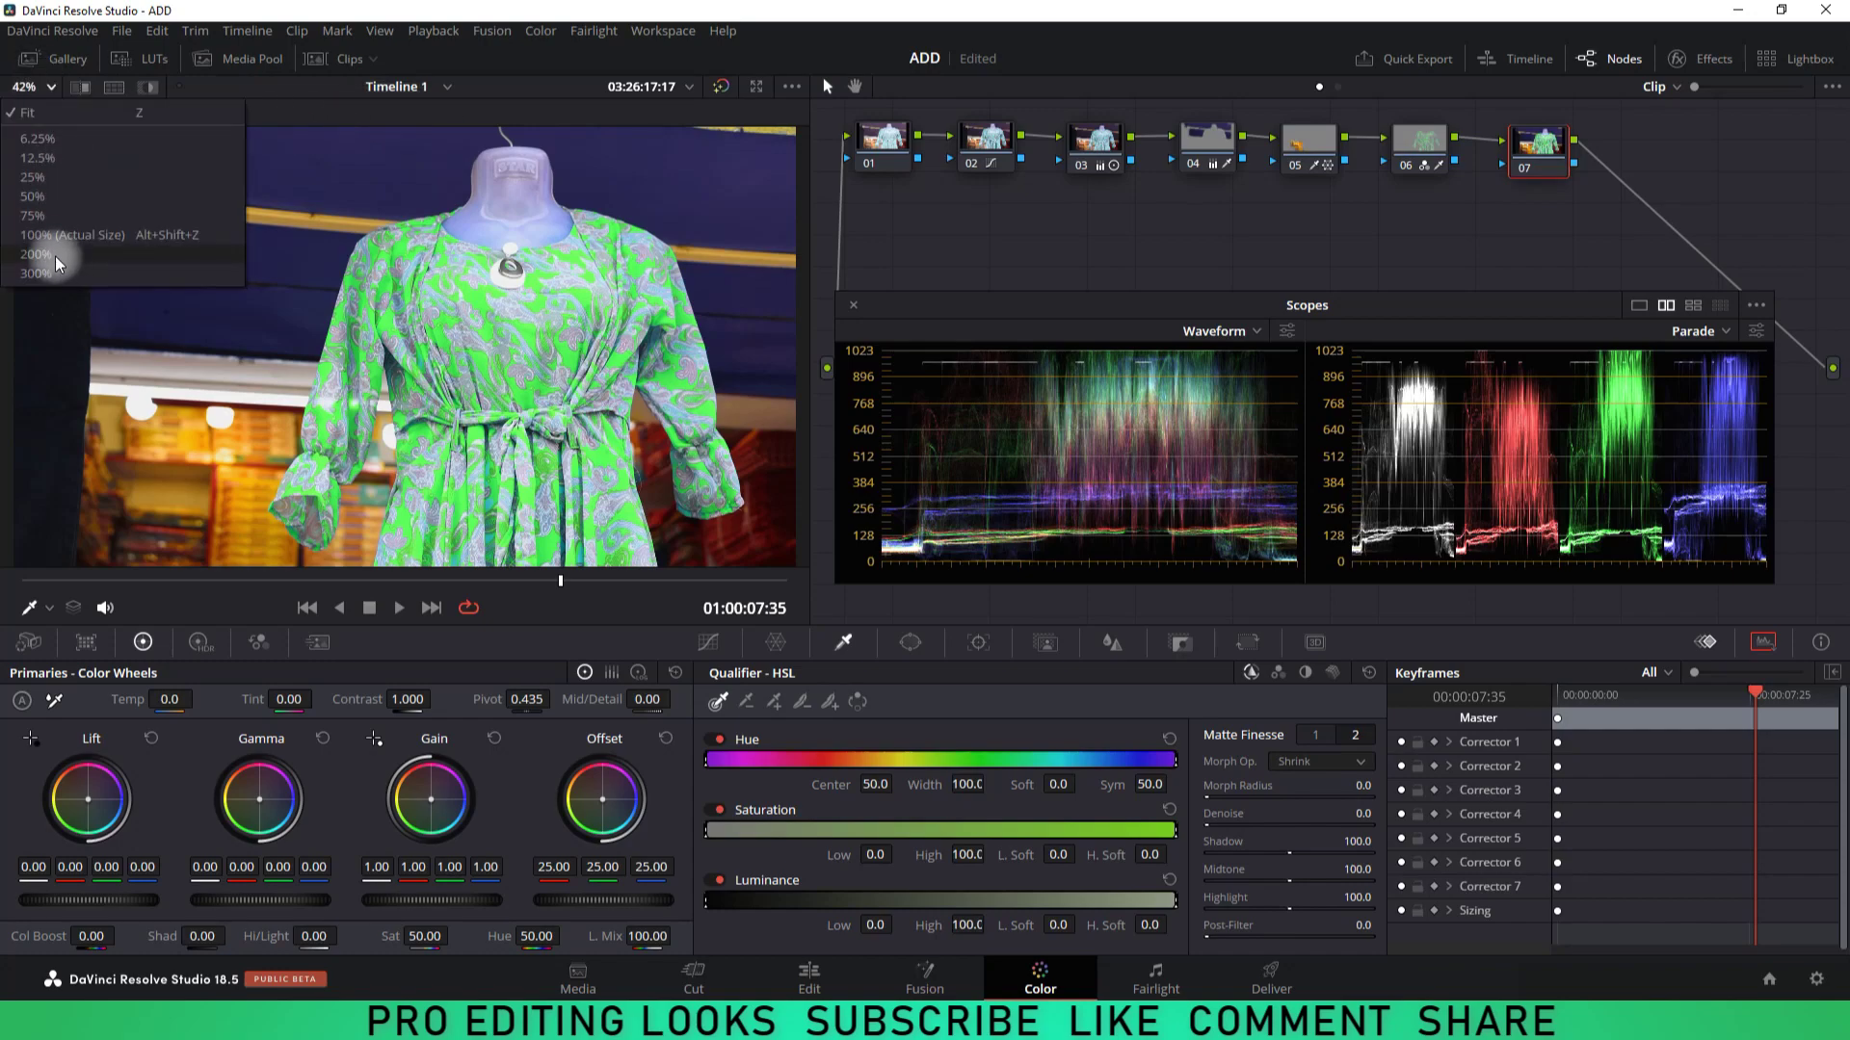
{"action": "left_click", "coordinate": [35, 255]}
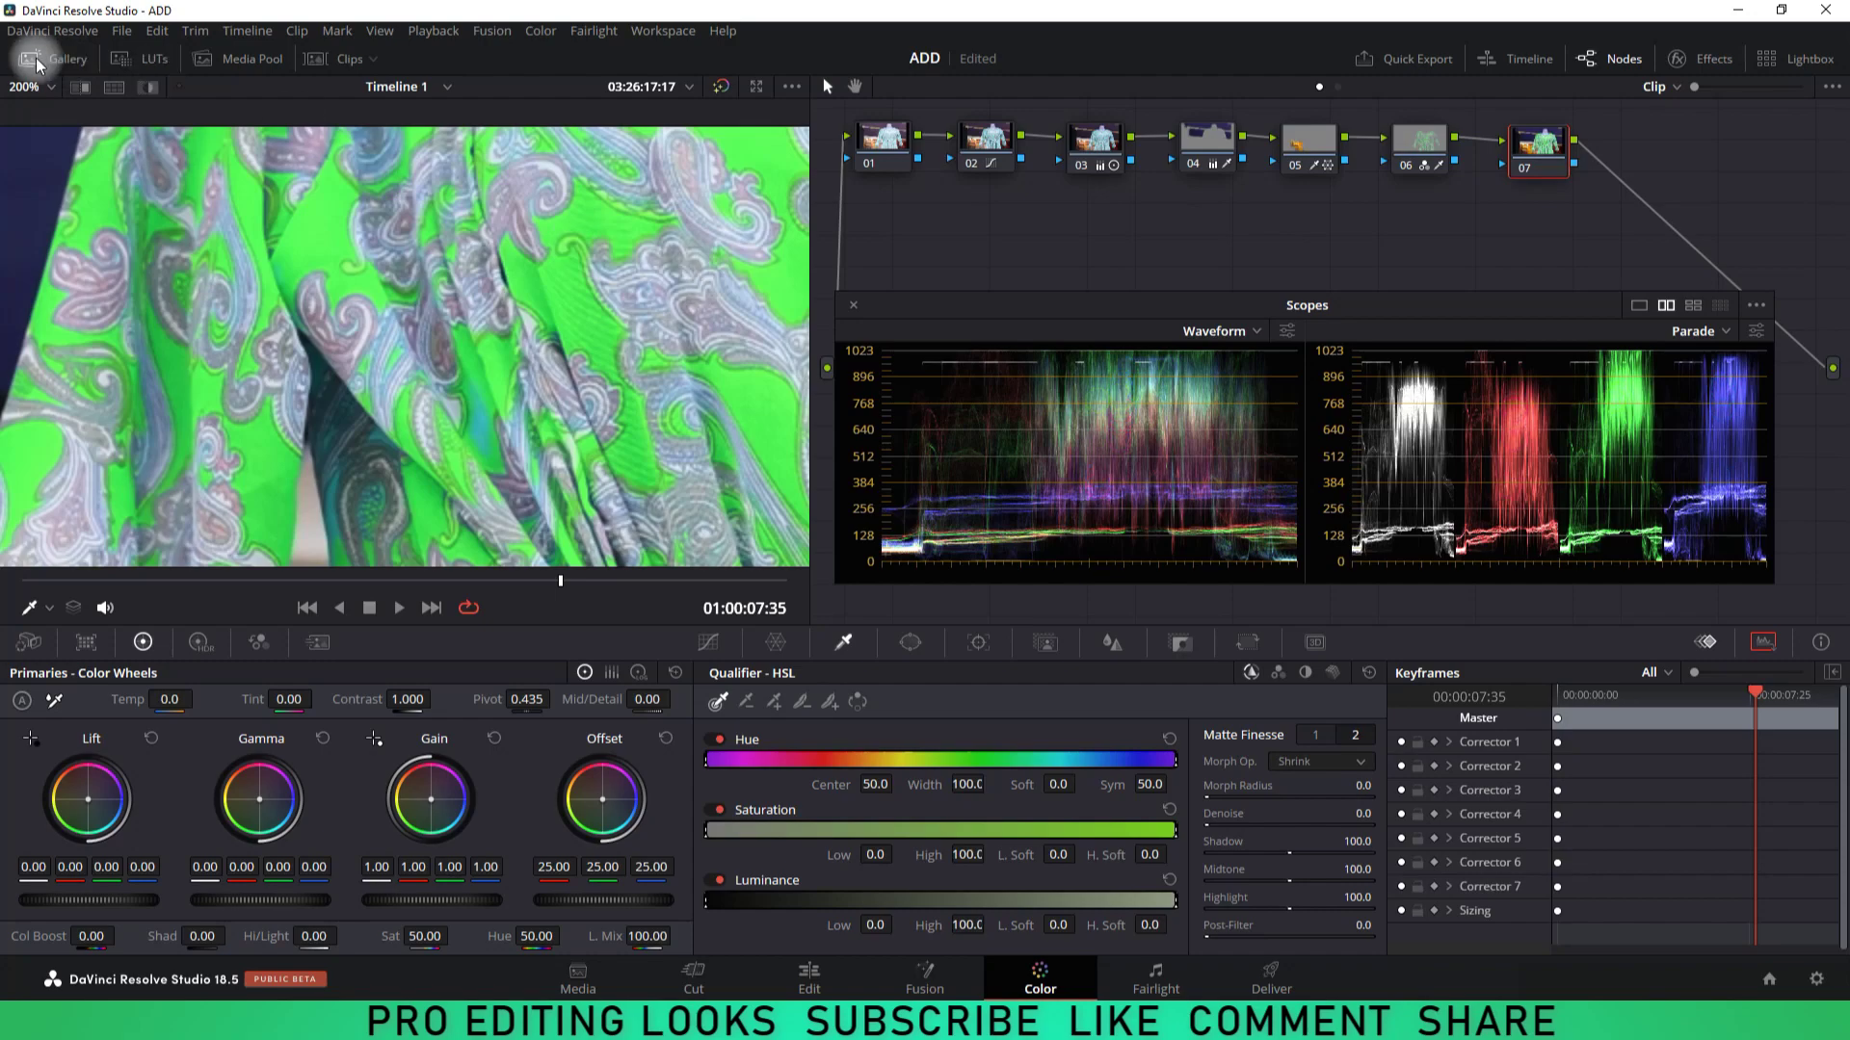
{"action": "left_click", "coordinate": [38, 87]}
{"action": "left_click", "coordinate": [33, 111]}
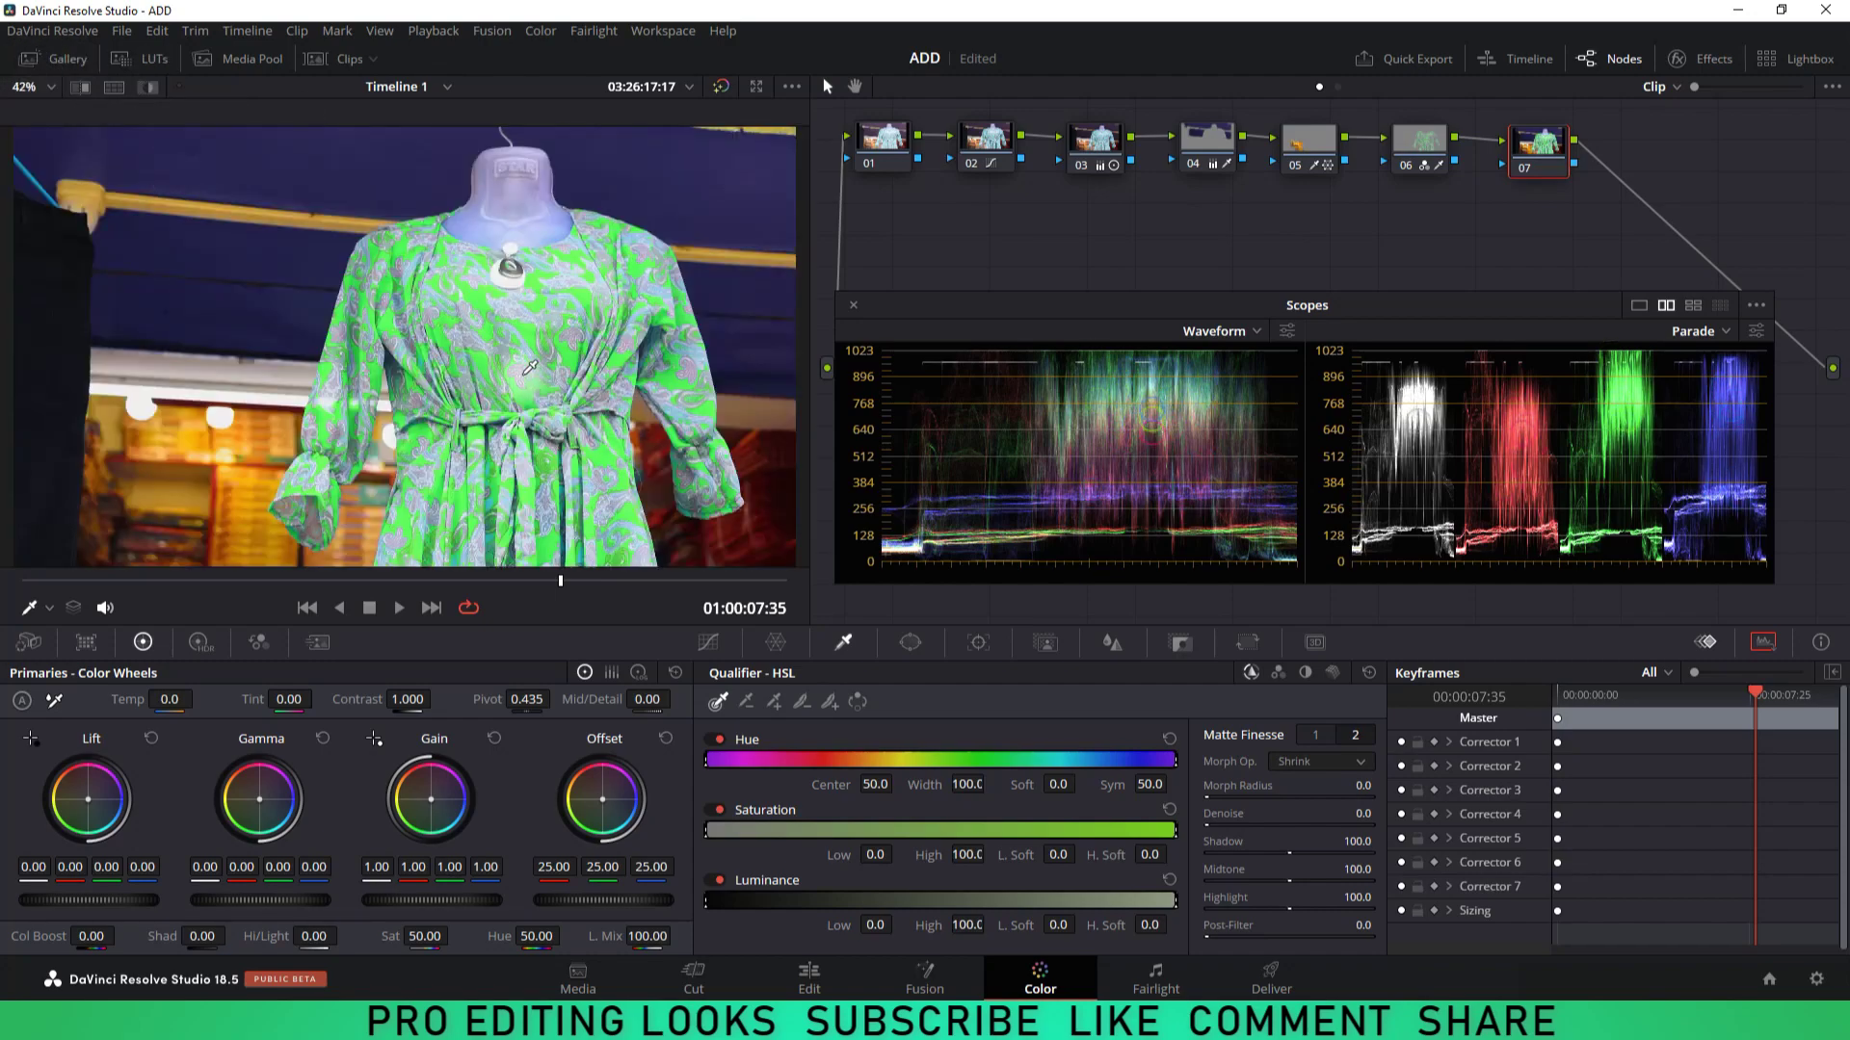
Step: Key the pale paisley pattern at hue center 91.9, width 28.0, with denoise, pre-filter and blur
{"action": "left_click", "coordinate": [524, 366]}
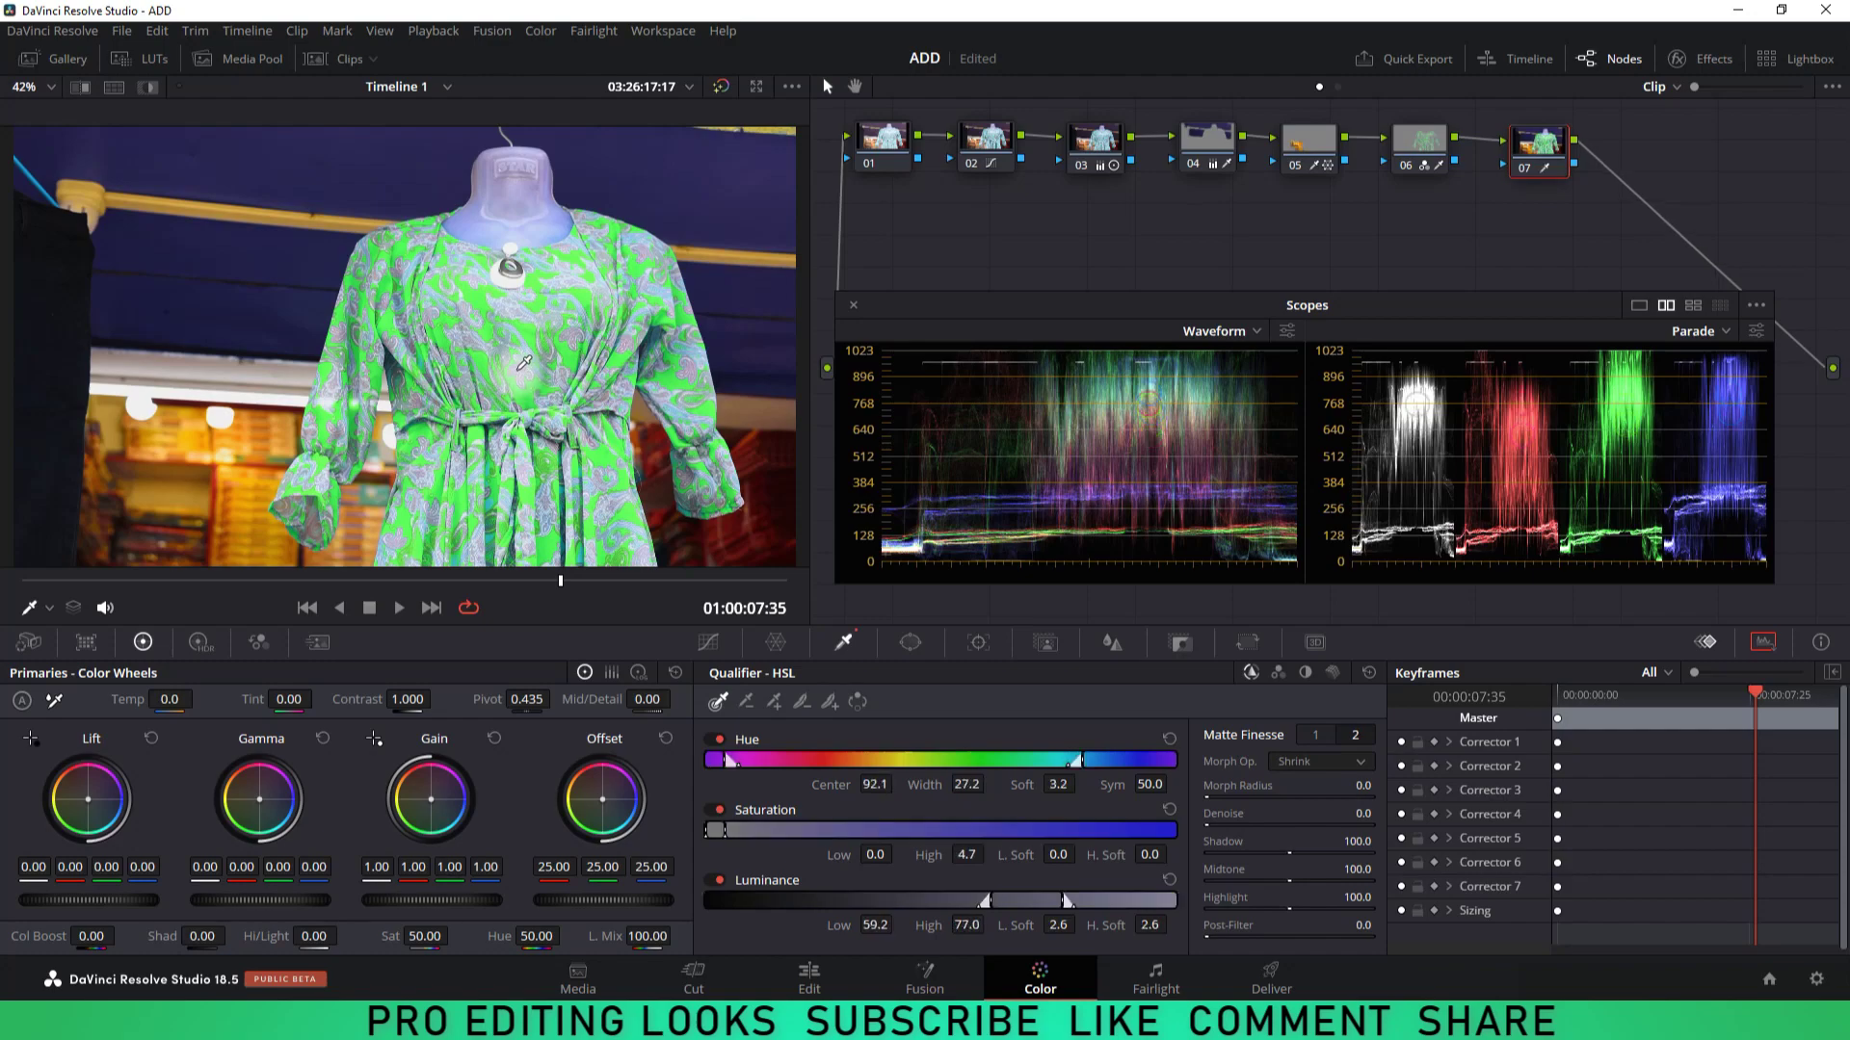
{"action": "left_click", "coordinate": [527, 363]}
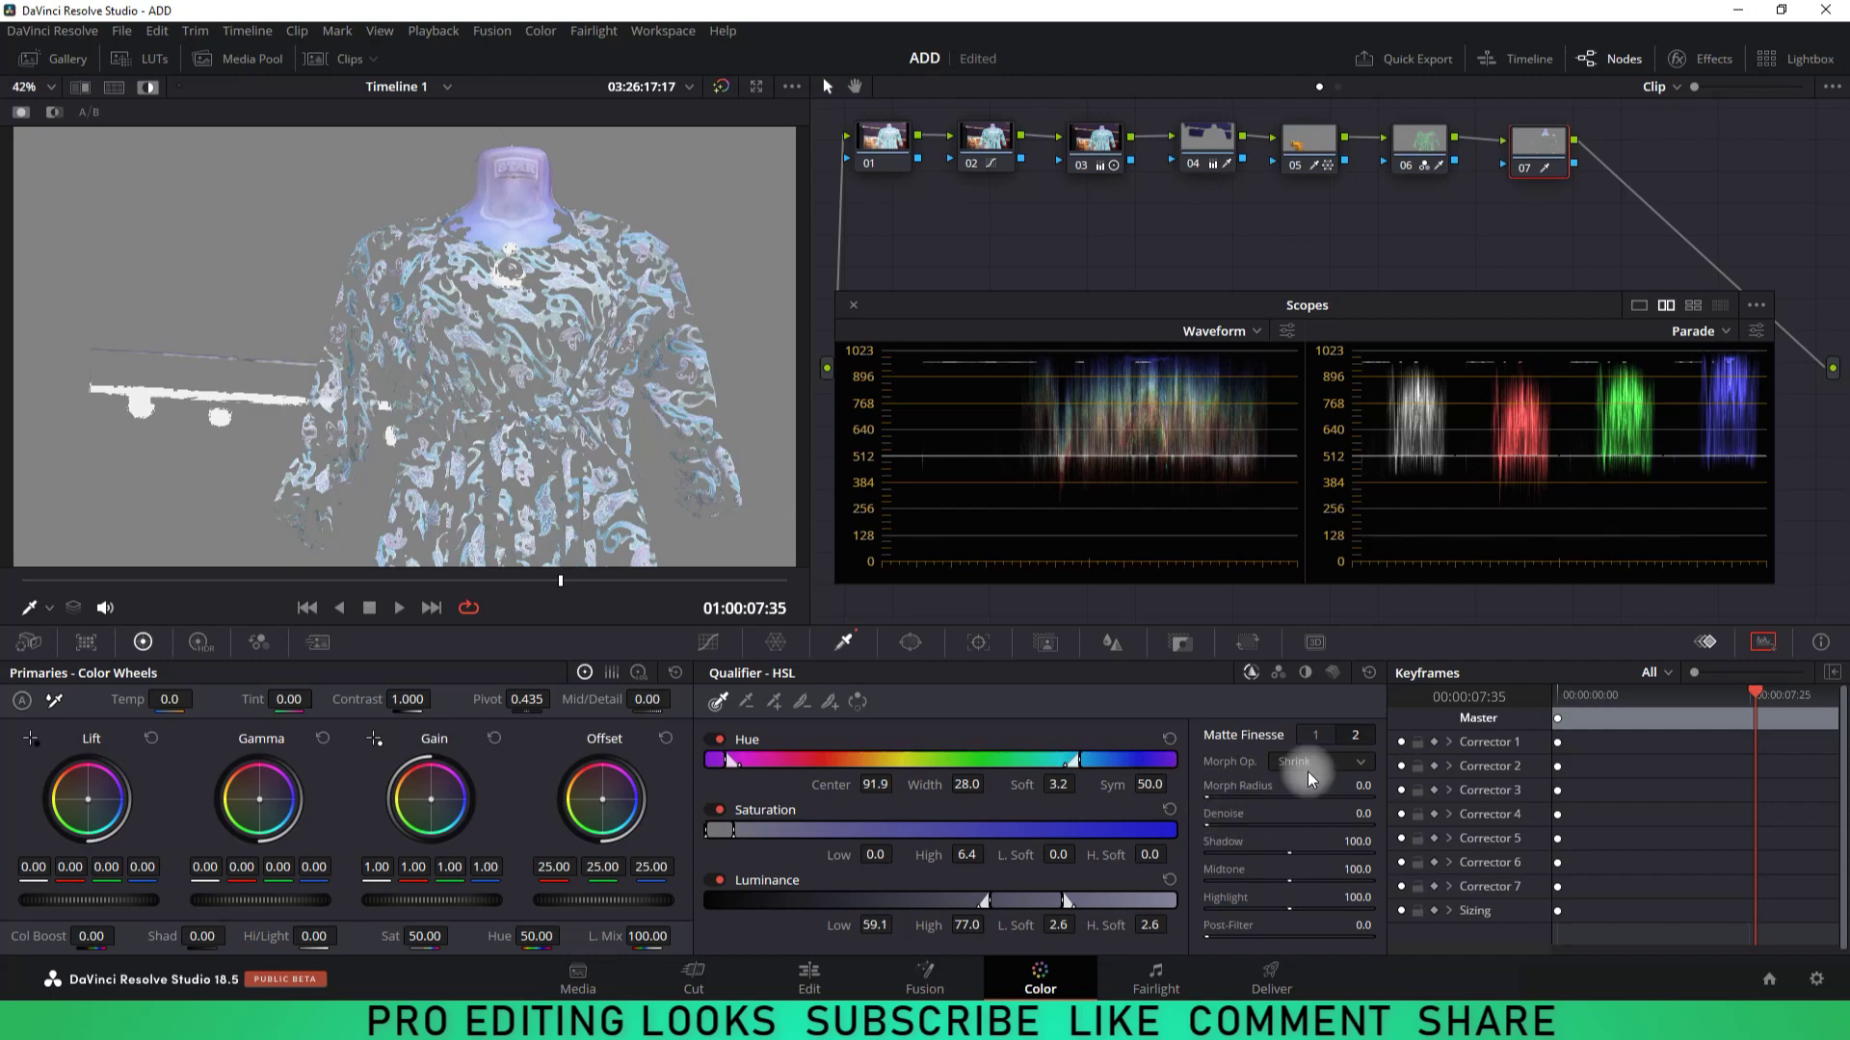
{"action": "left_click_drag", "start_coordinate": [1220, 819], "coordinate": [1224, 819]}
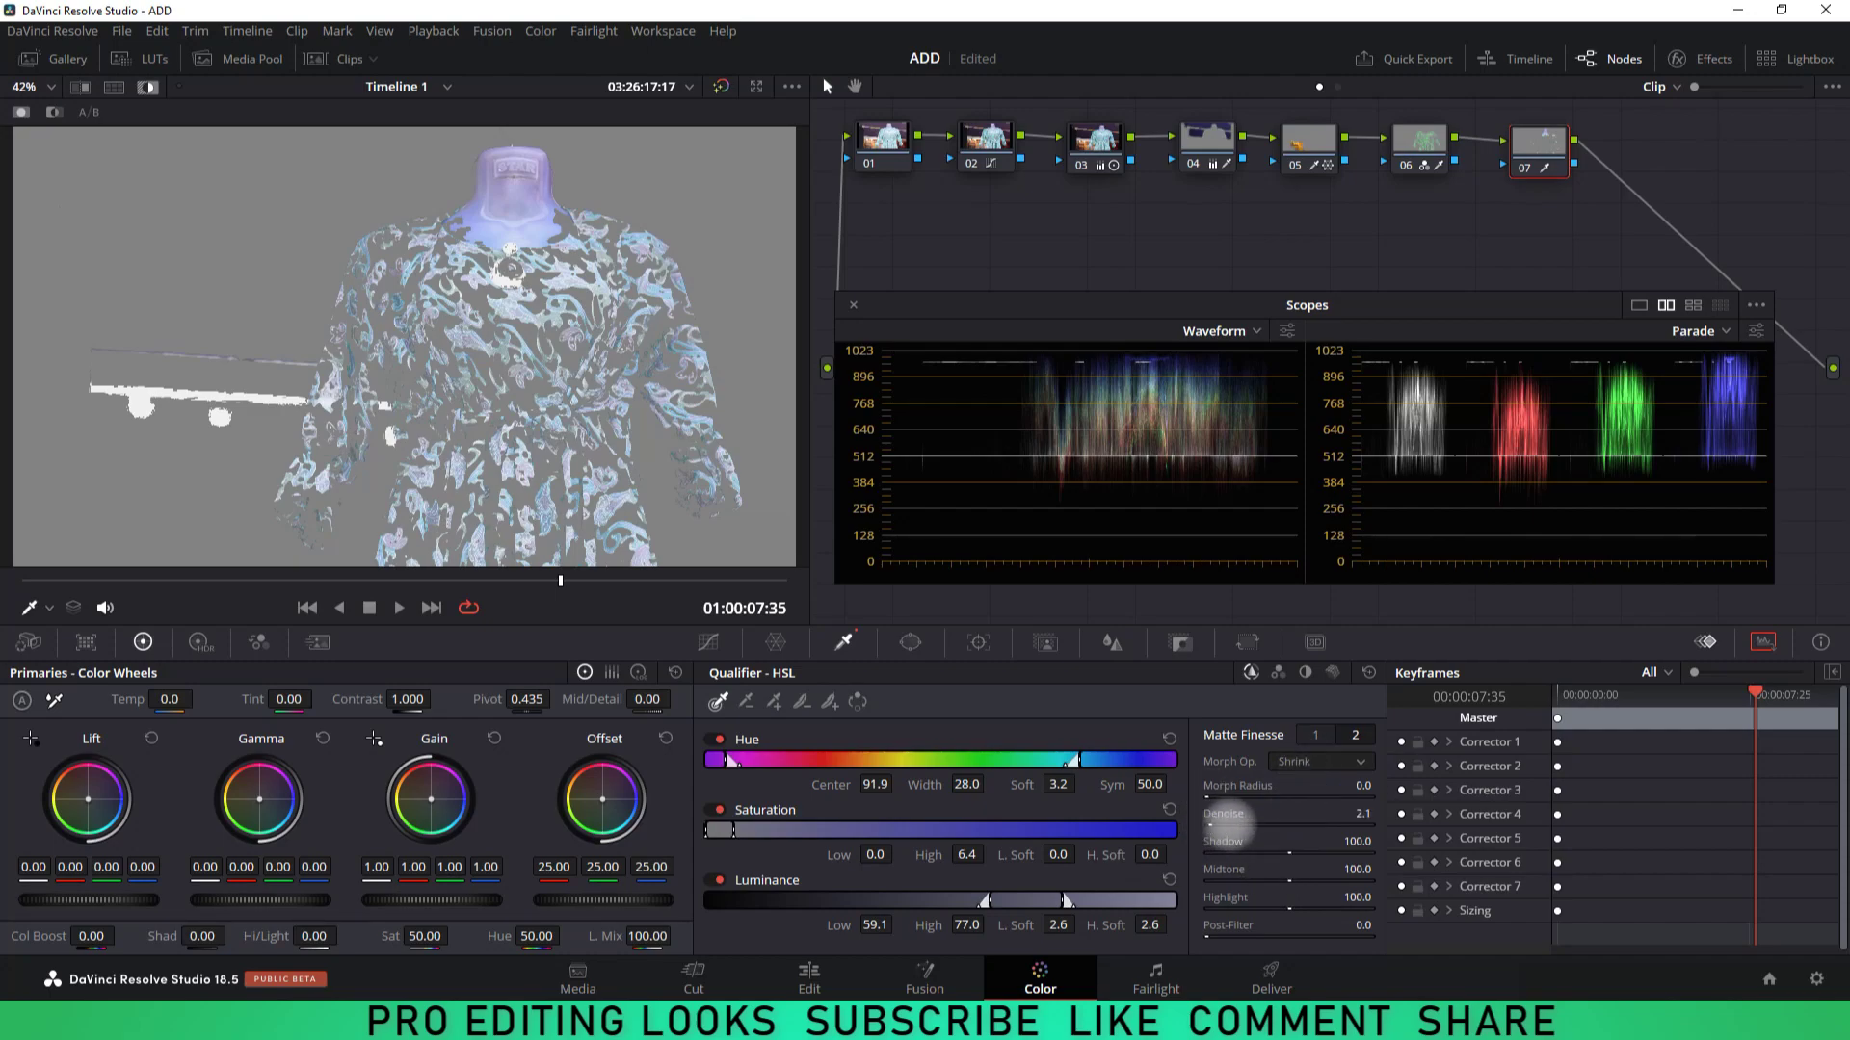
{"action": "left_click", "coordinate": [1315, 735]}
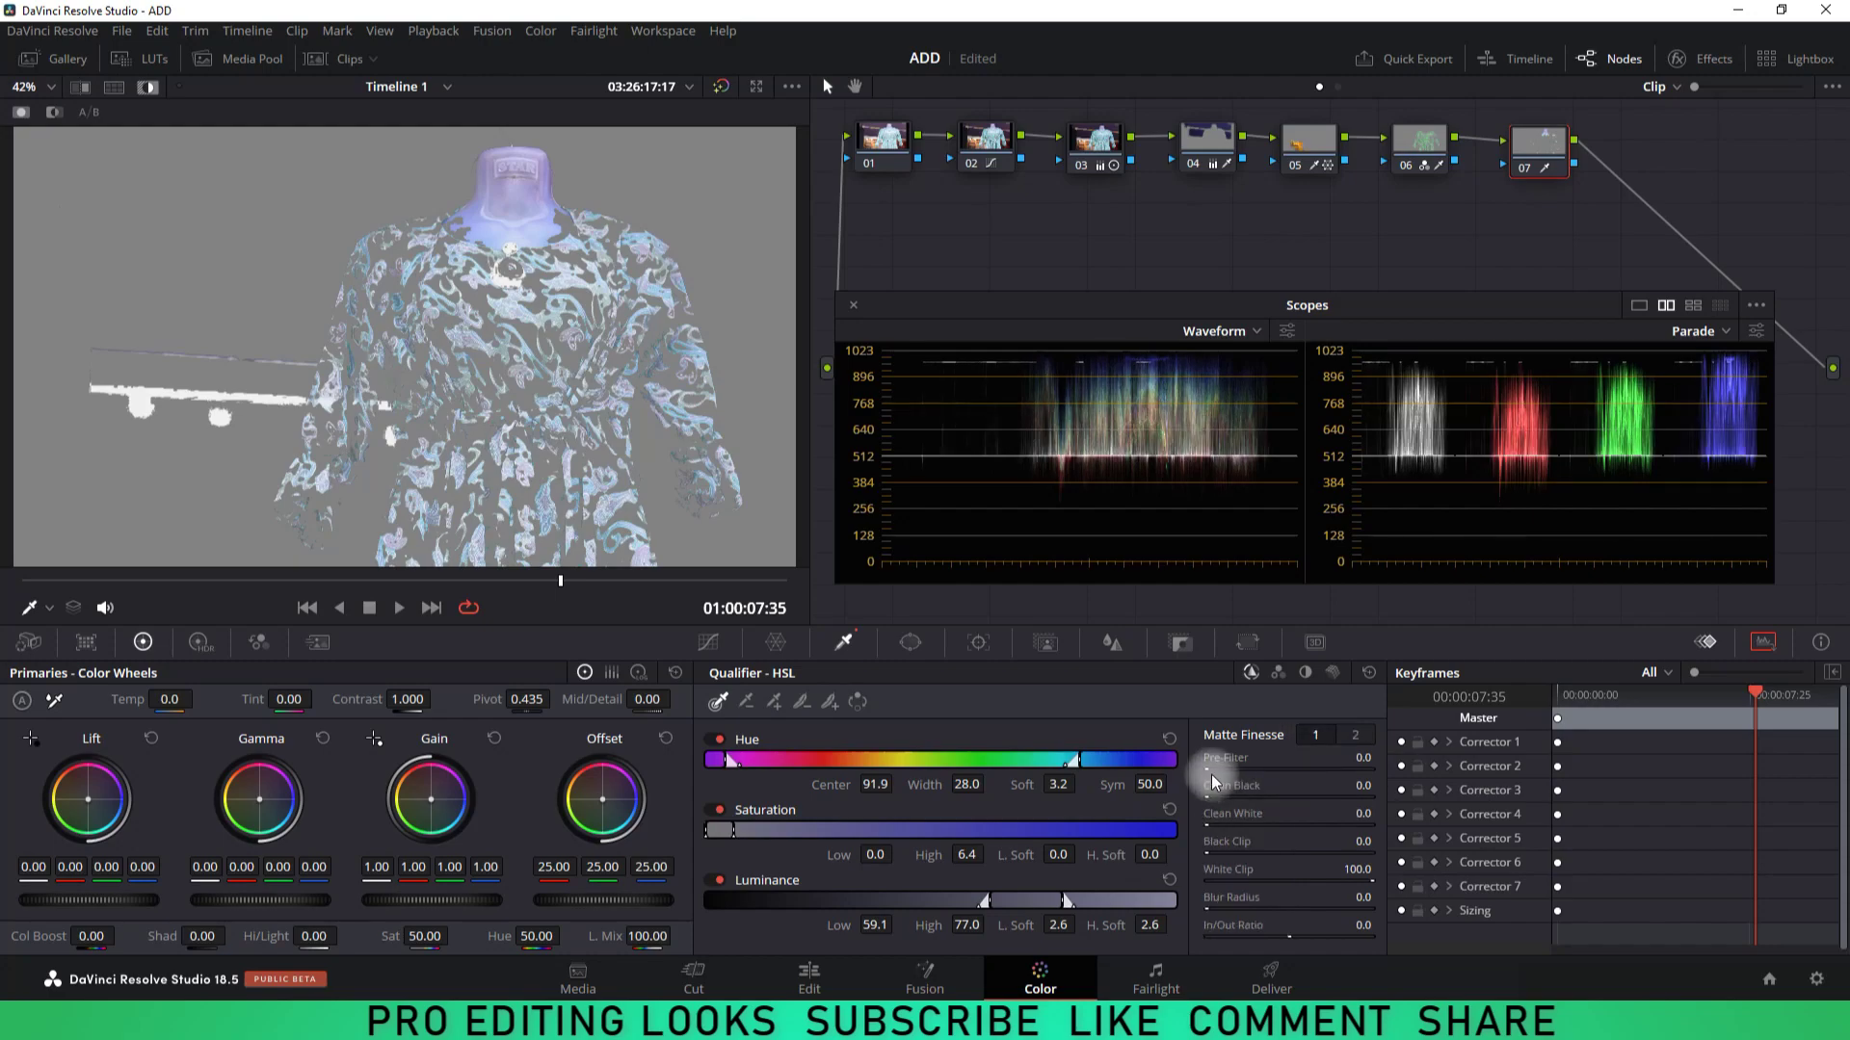
{"action": "mouse_move", "coordinate": [1211, 776]}
{"action": "left_mouse_down"}
{"action": "mouse_move", "coordinate": [1234, 766]}
{"action": "mouse_move", "coordinate": [1217, 848]}
{"action": "left_mouse_up"}
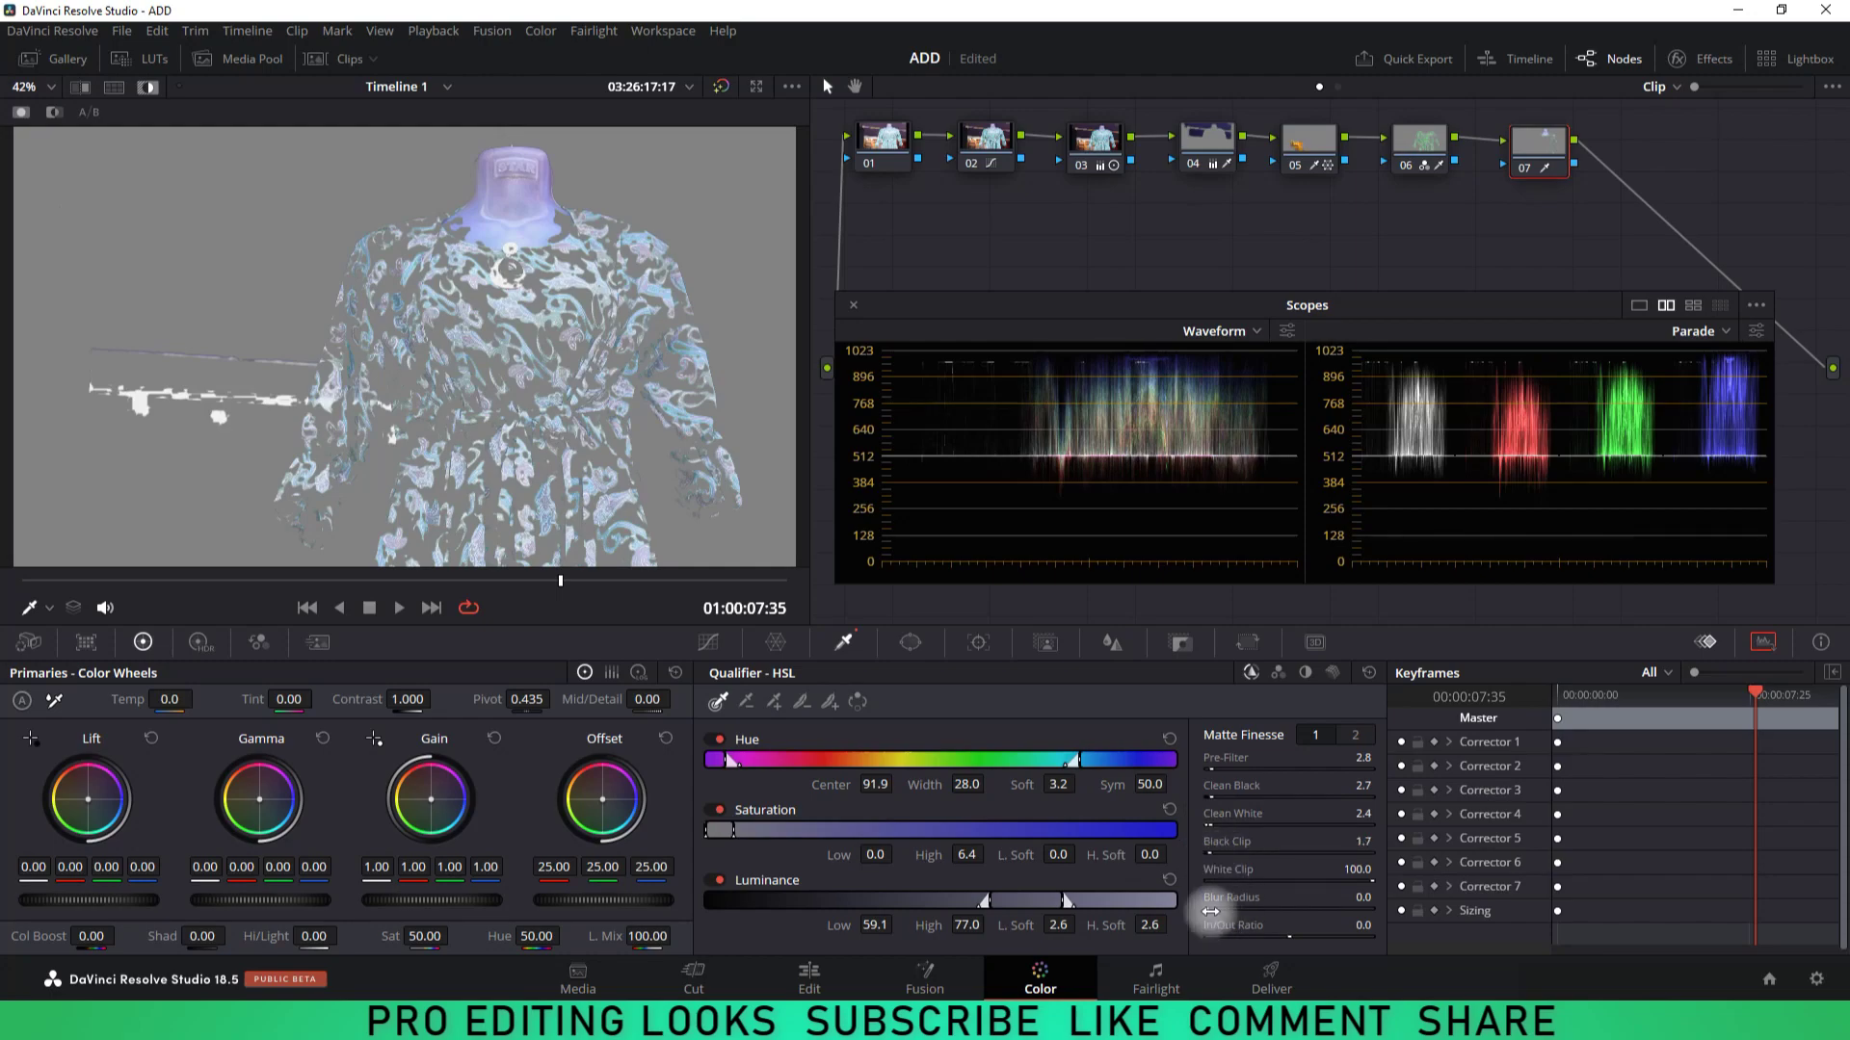
{"action": "left_click_drag", "start_coordinate": [1210, 912], "coordinate": [1250, 910]}
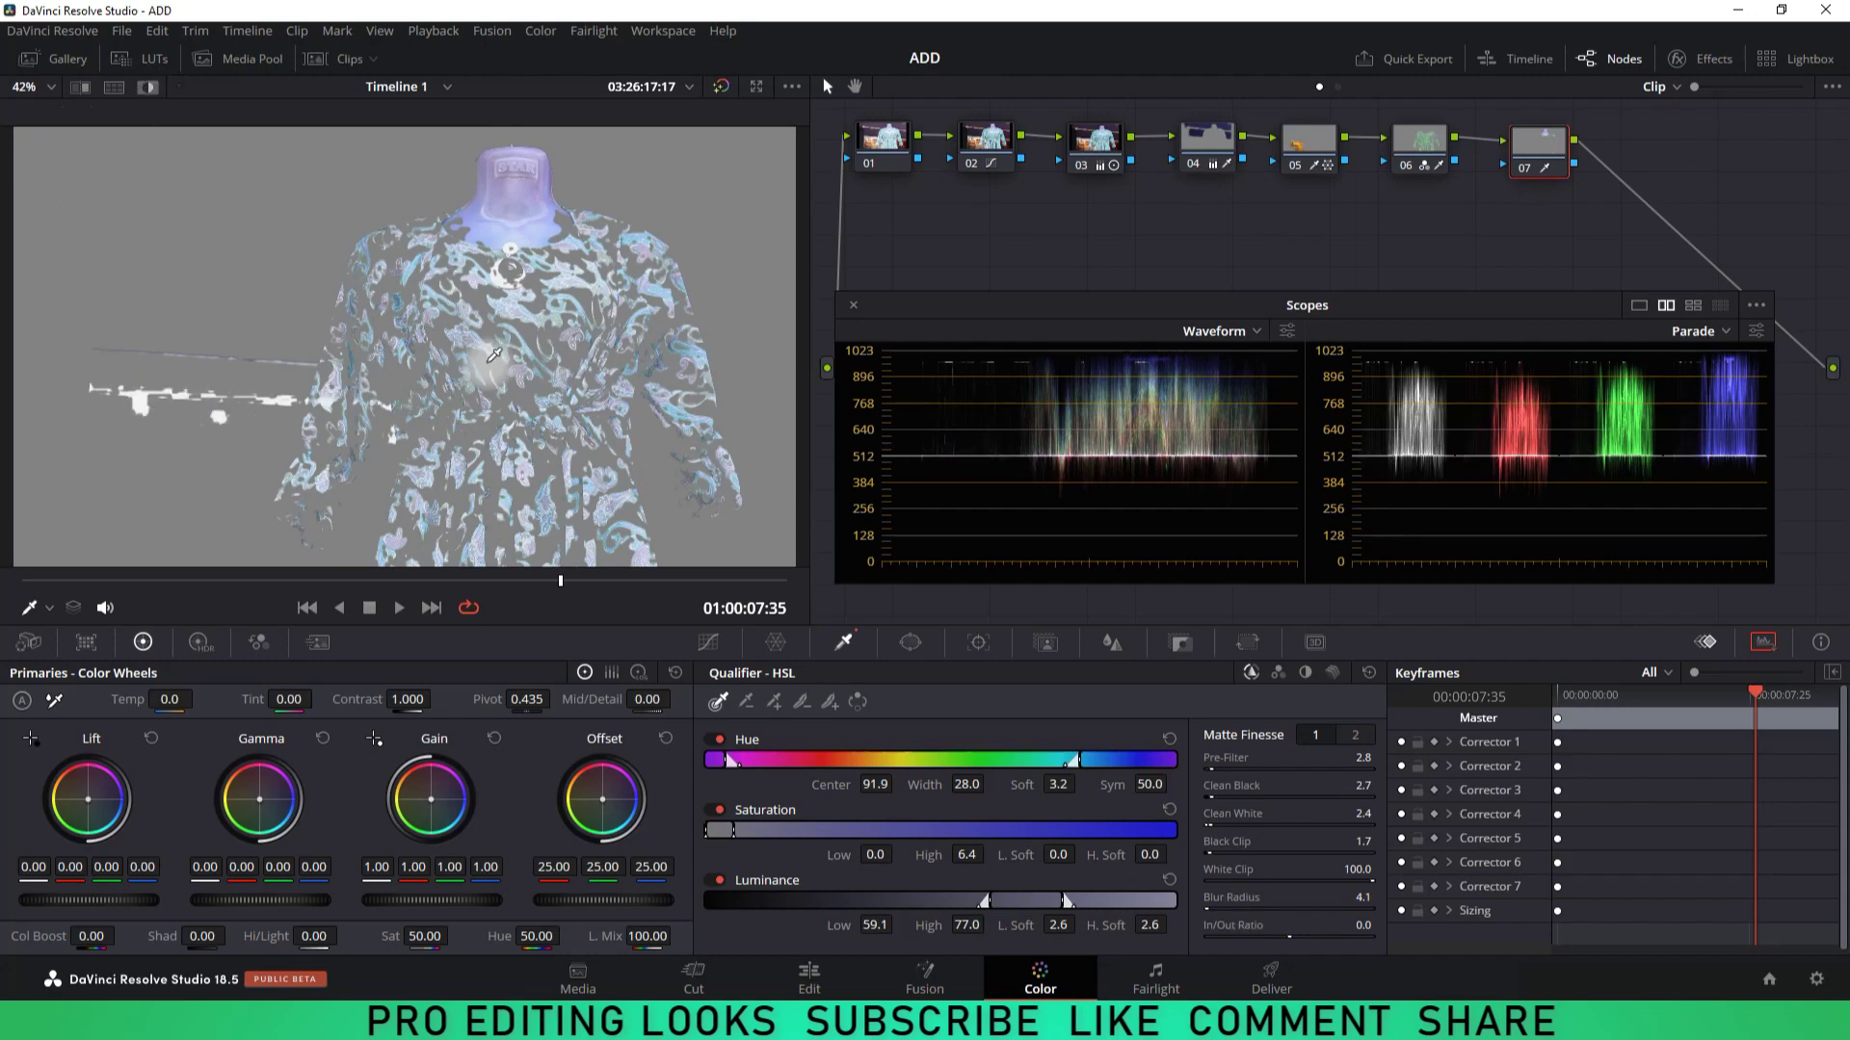
Step: Lower node 07's Gain to 0.95, compare it off, and add serial node 08
{"action": "key", "text": "shift+h"}
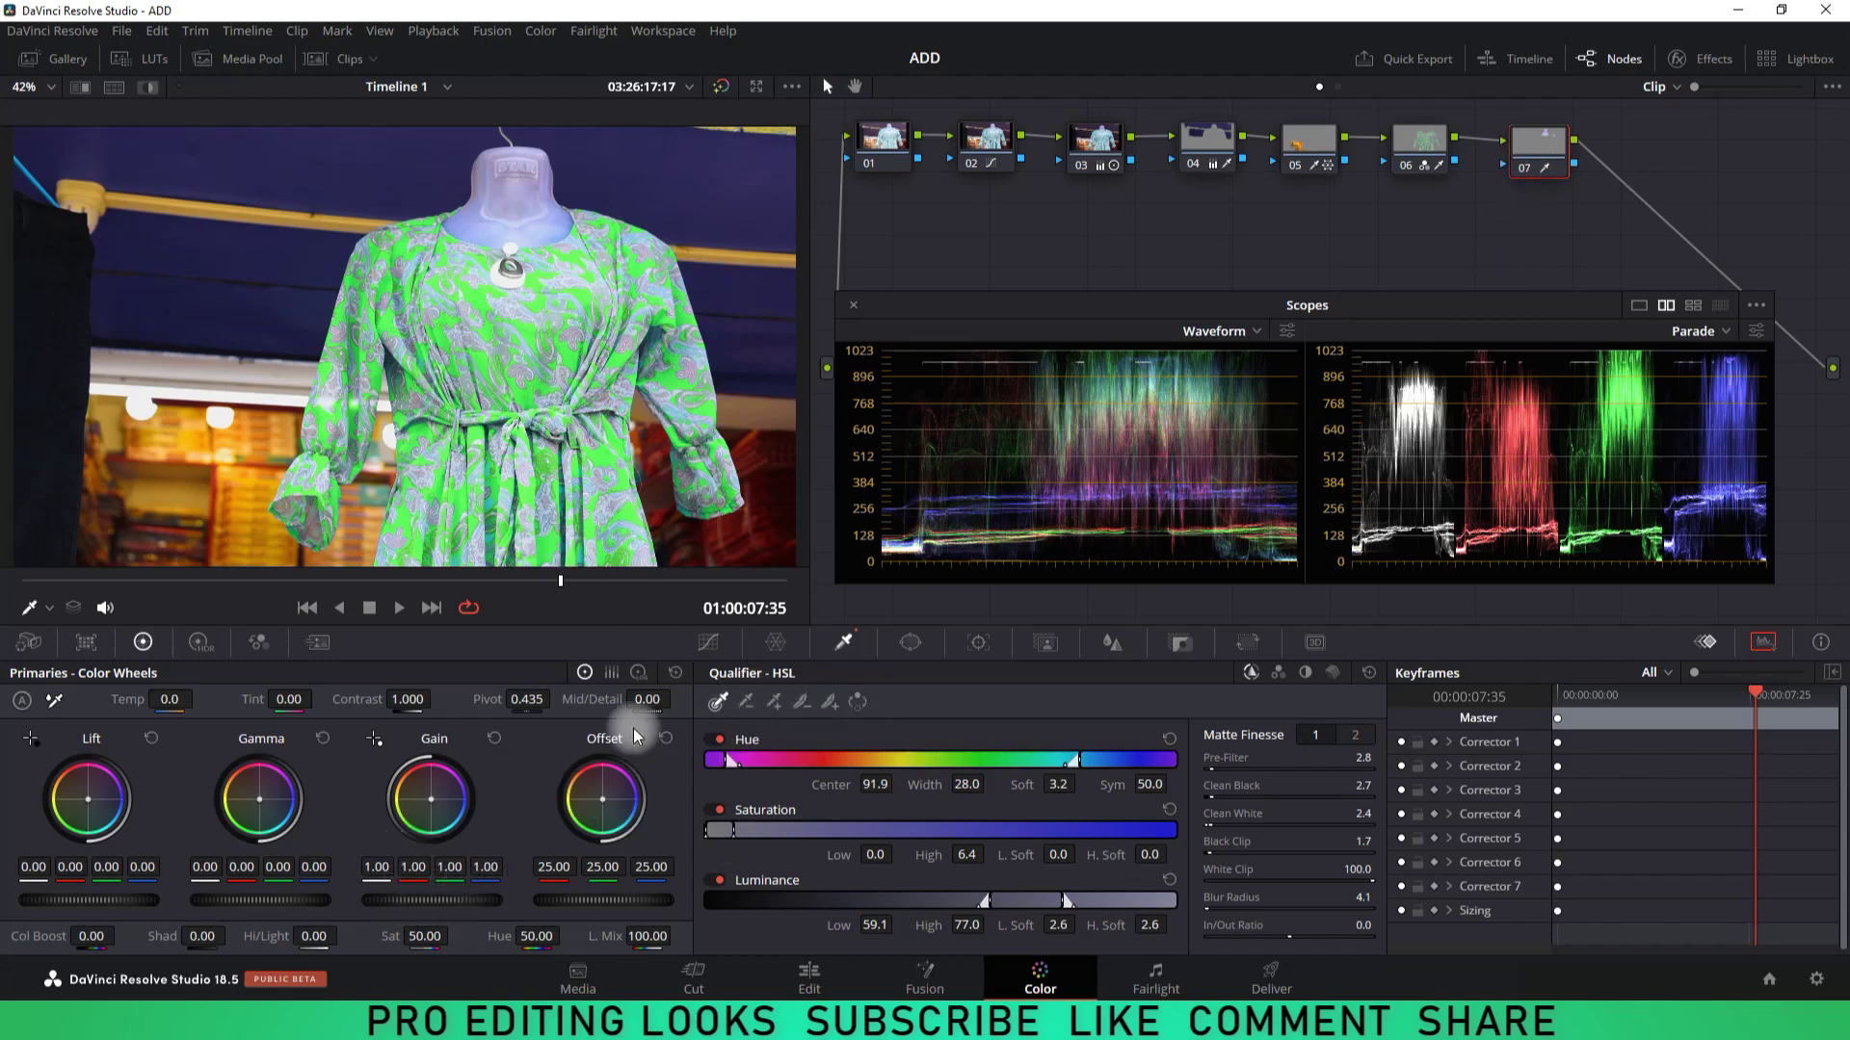
{"action": "left_click_drag", "start_coordinate": [475, 906], "coordinate": [391, 875]}
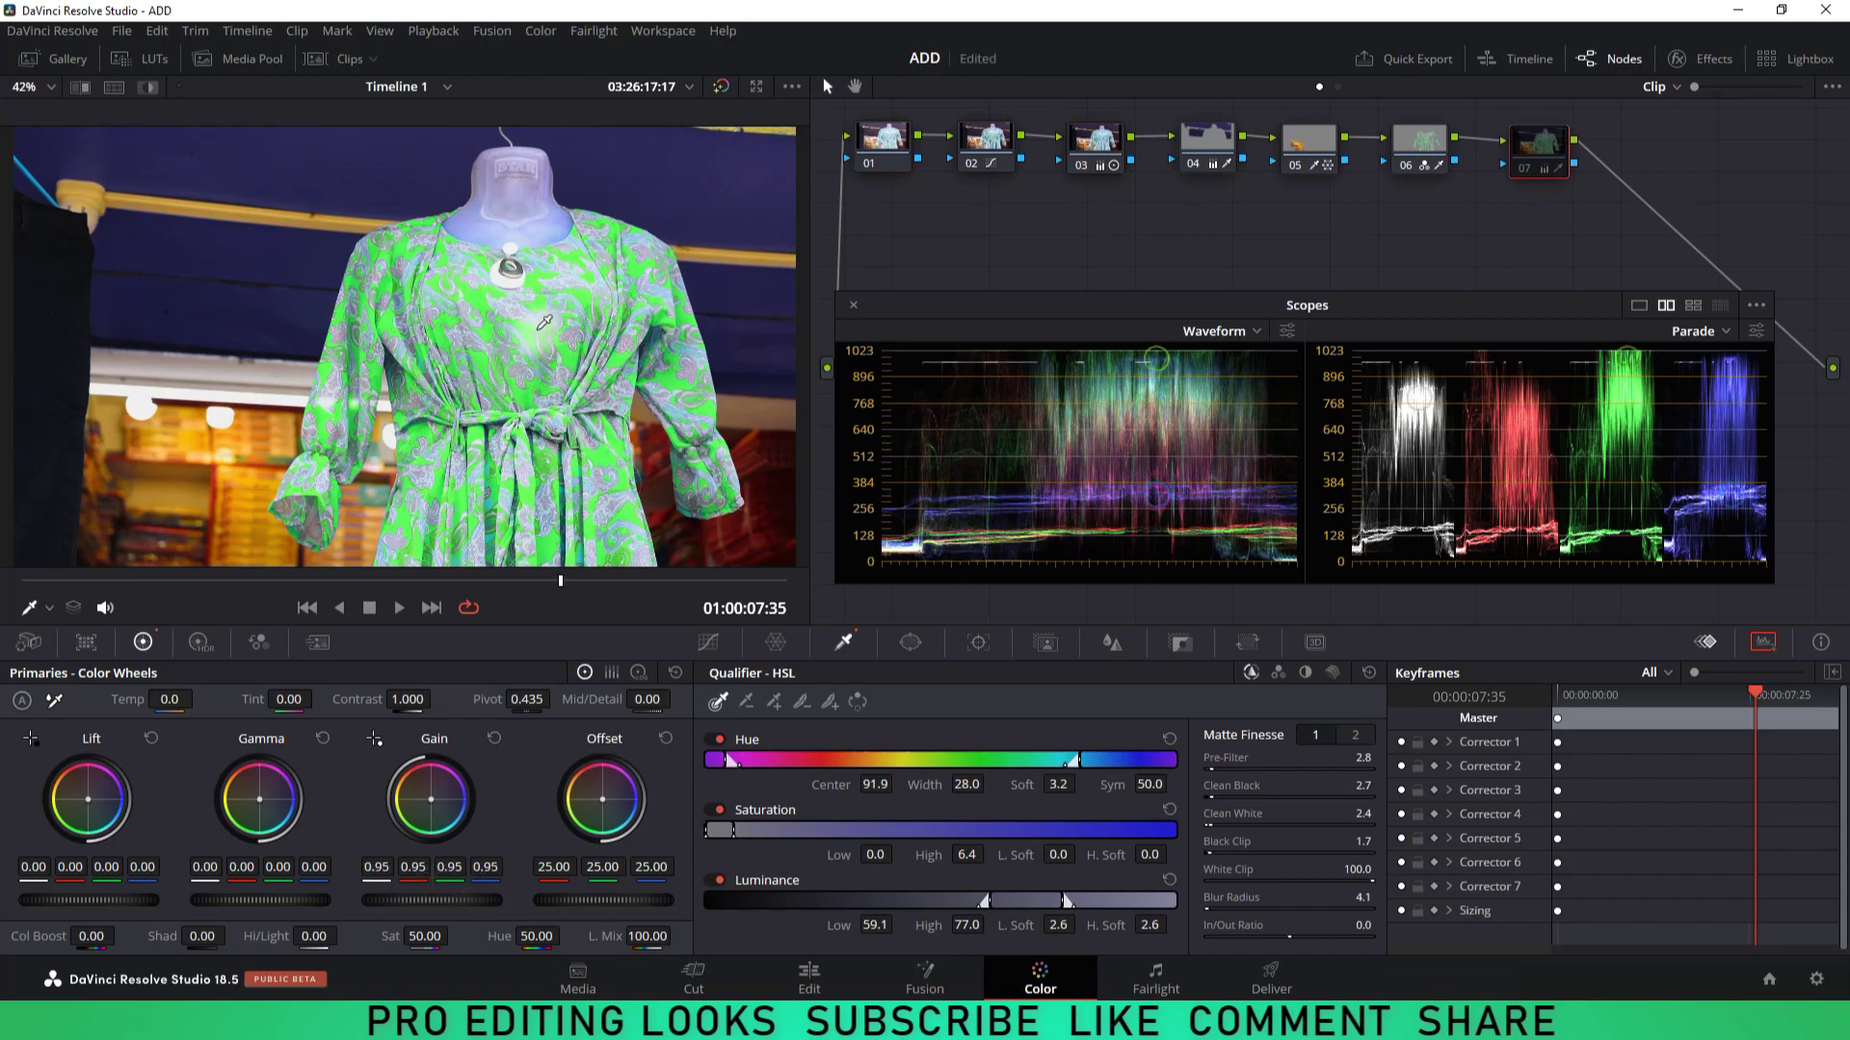
{"action": "key", "text": "ctrl+d"}
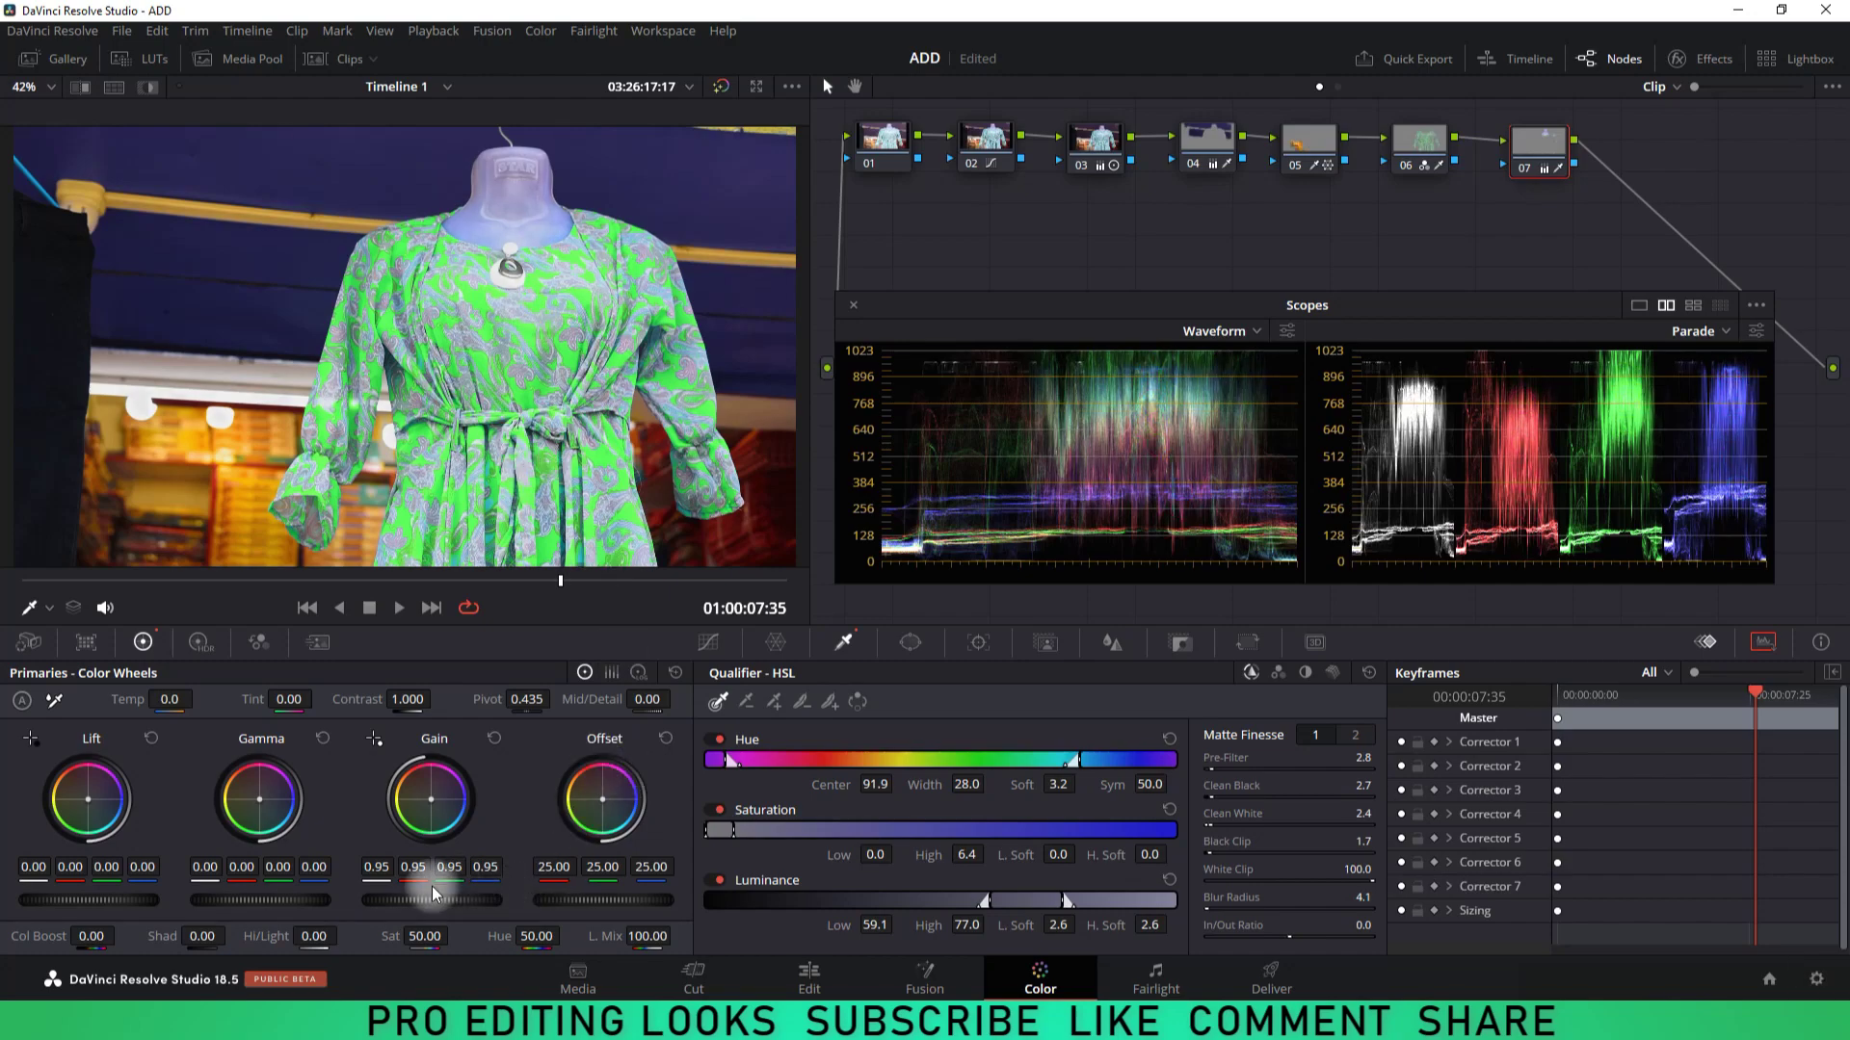
{"action": "key", "text": "alt+s"}
{"action": "left_click", "coordinate": [708, 642]}
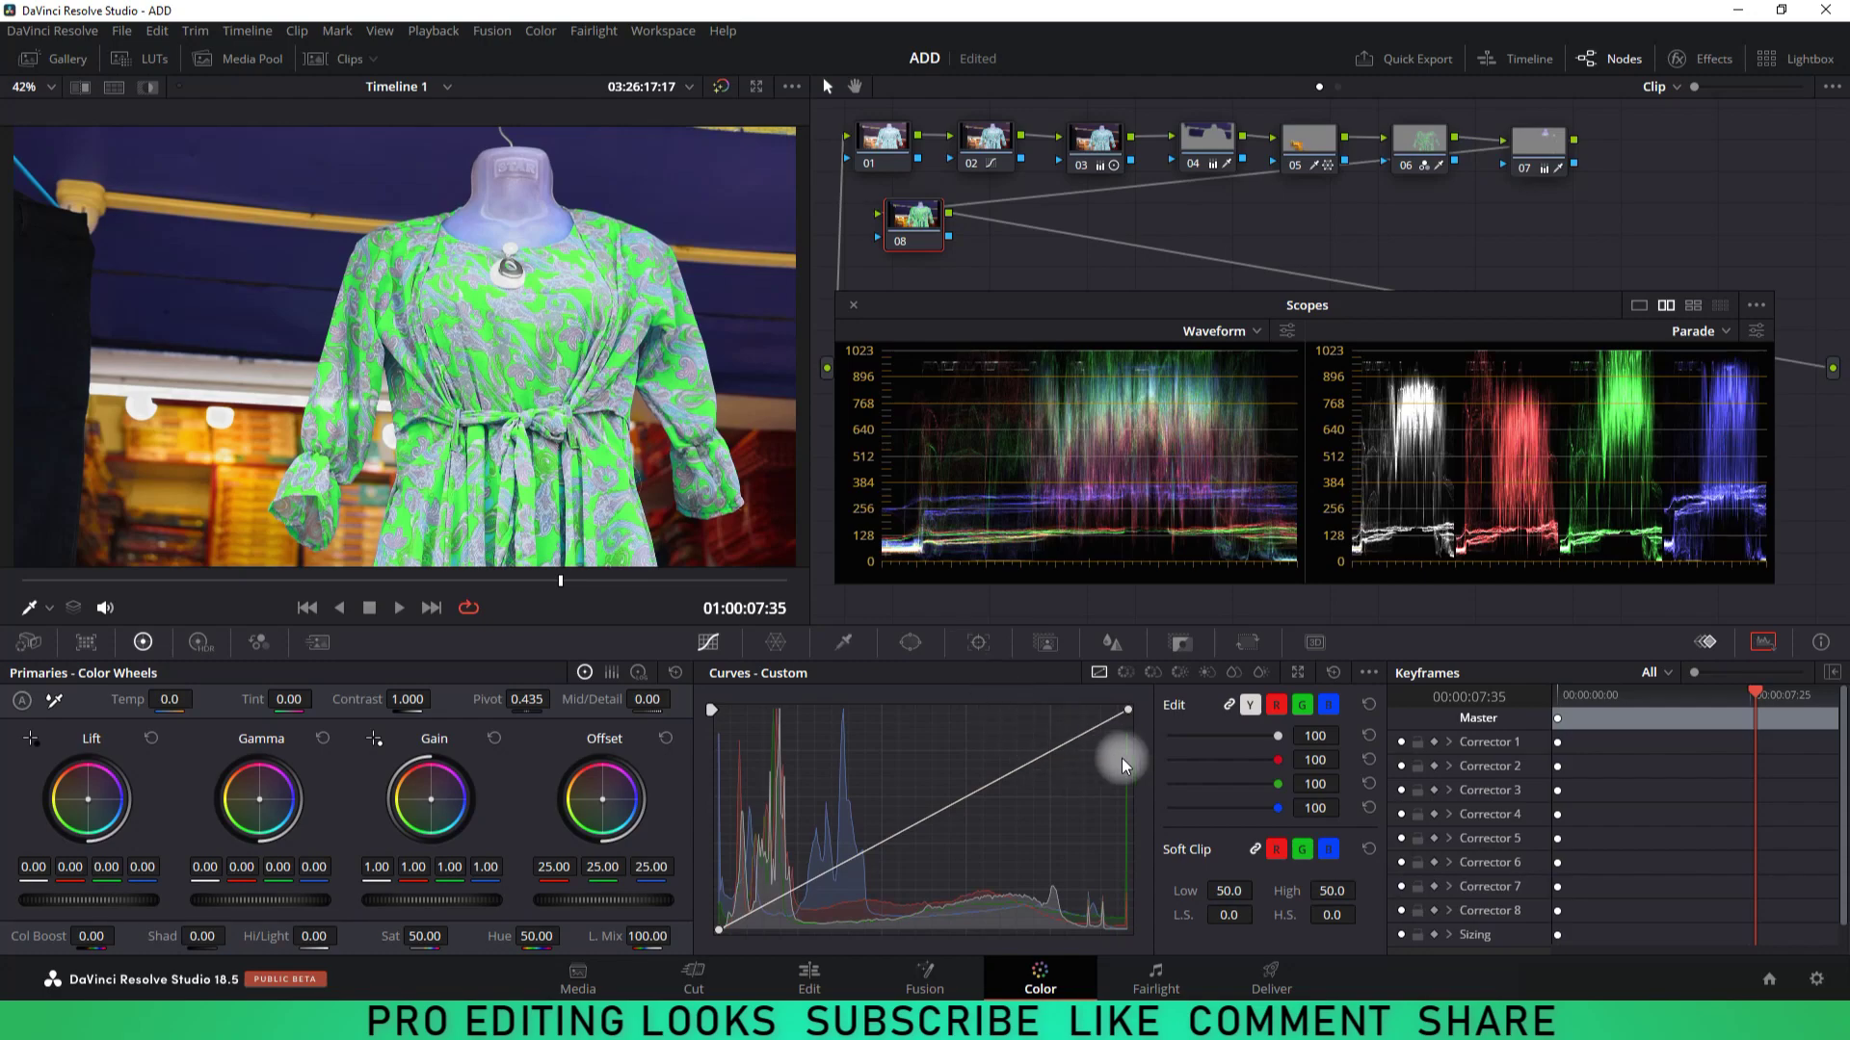
Step: Lift node 08's custom curve with editable splines to brighten the green dress, comparing off and on
{"action": "left_click", "coordinate": [1369, 673]}
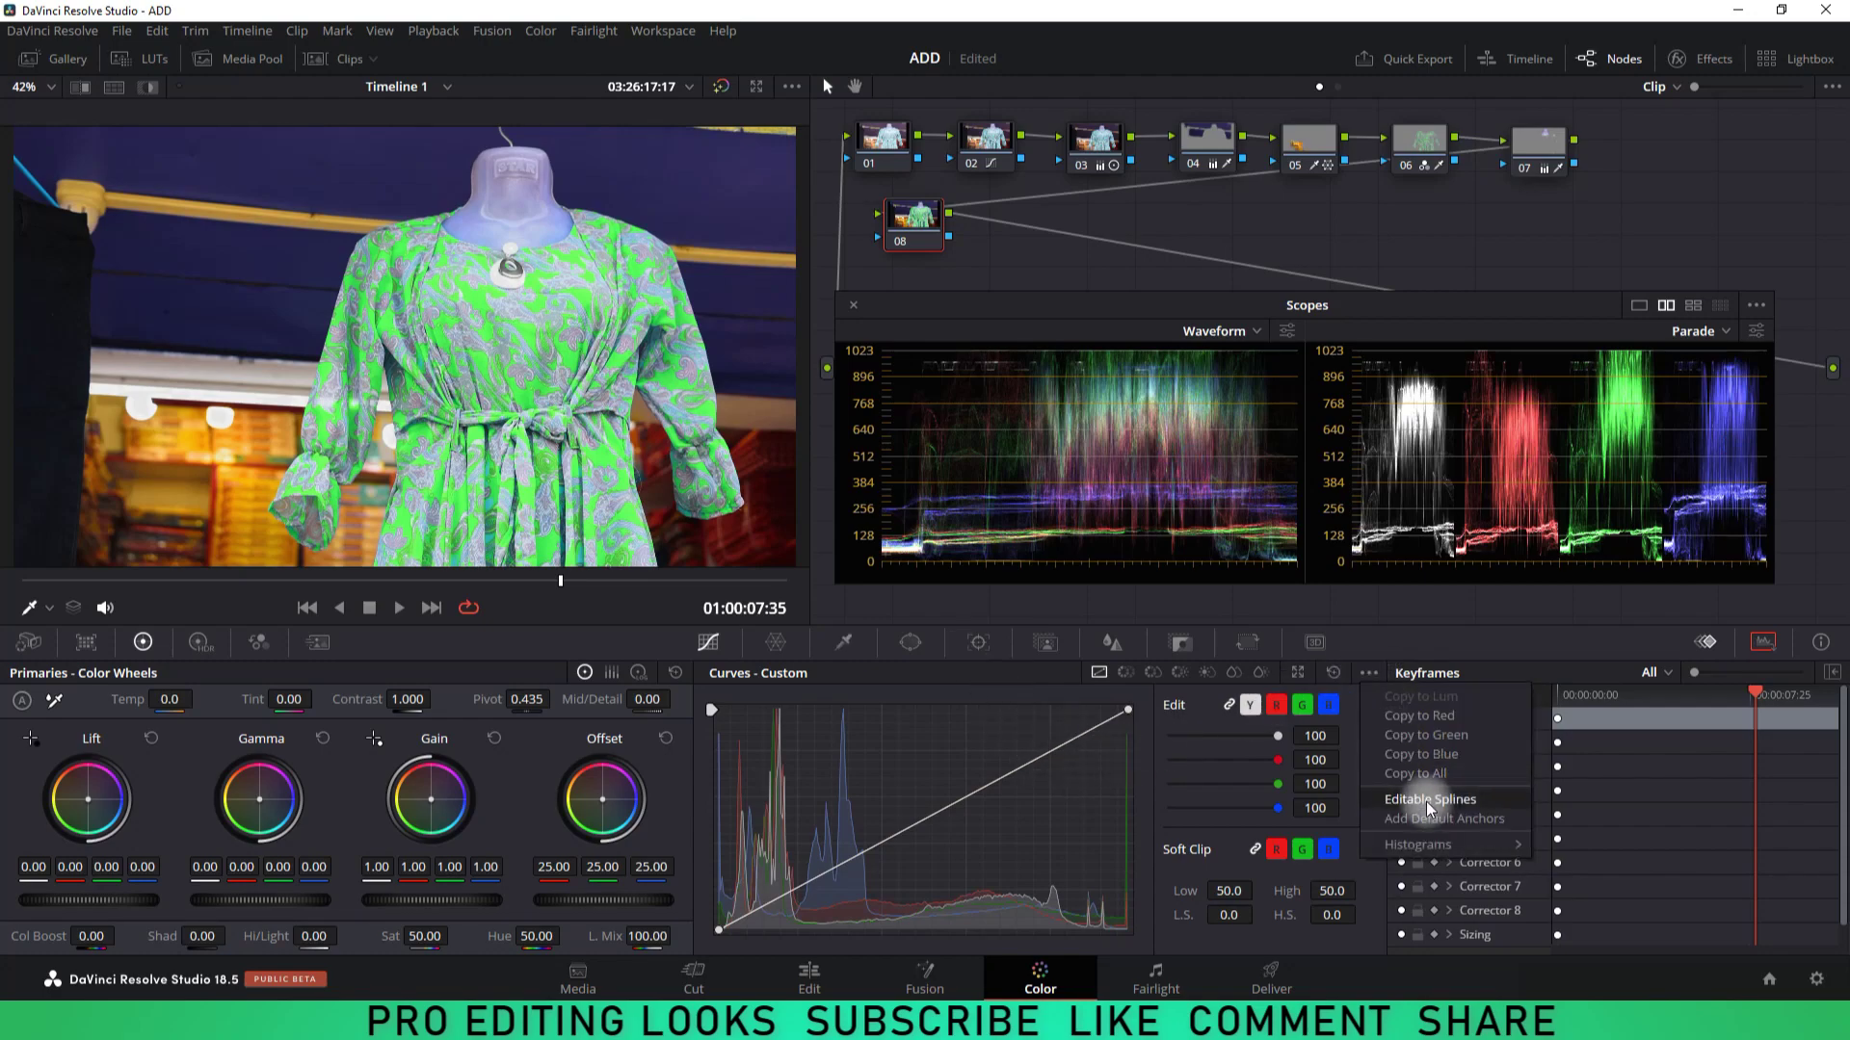
{"action": "left_click", "coordinate": [1429, 800]}
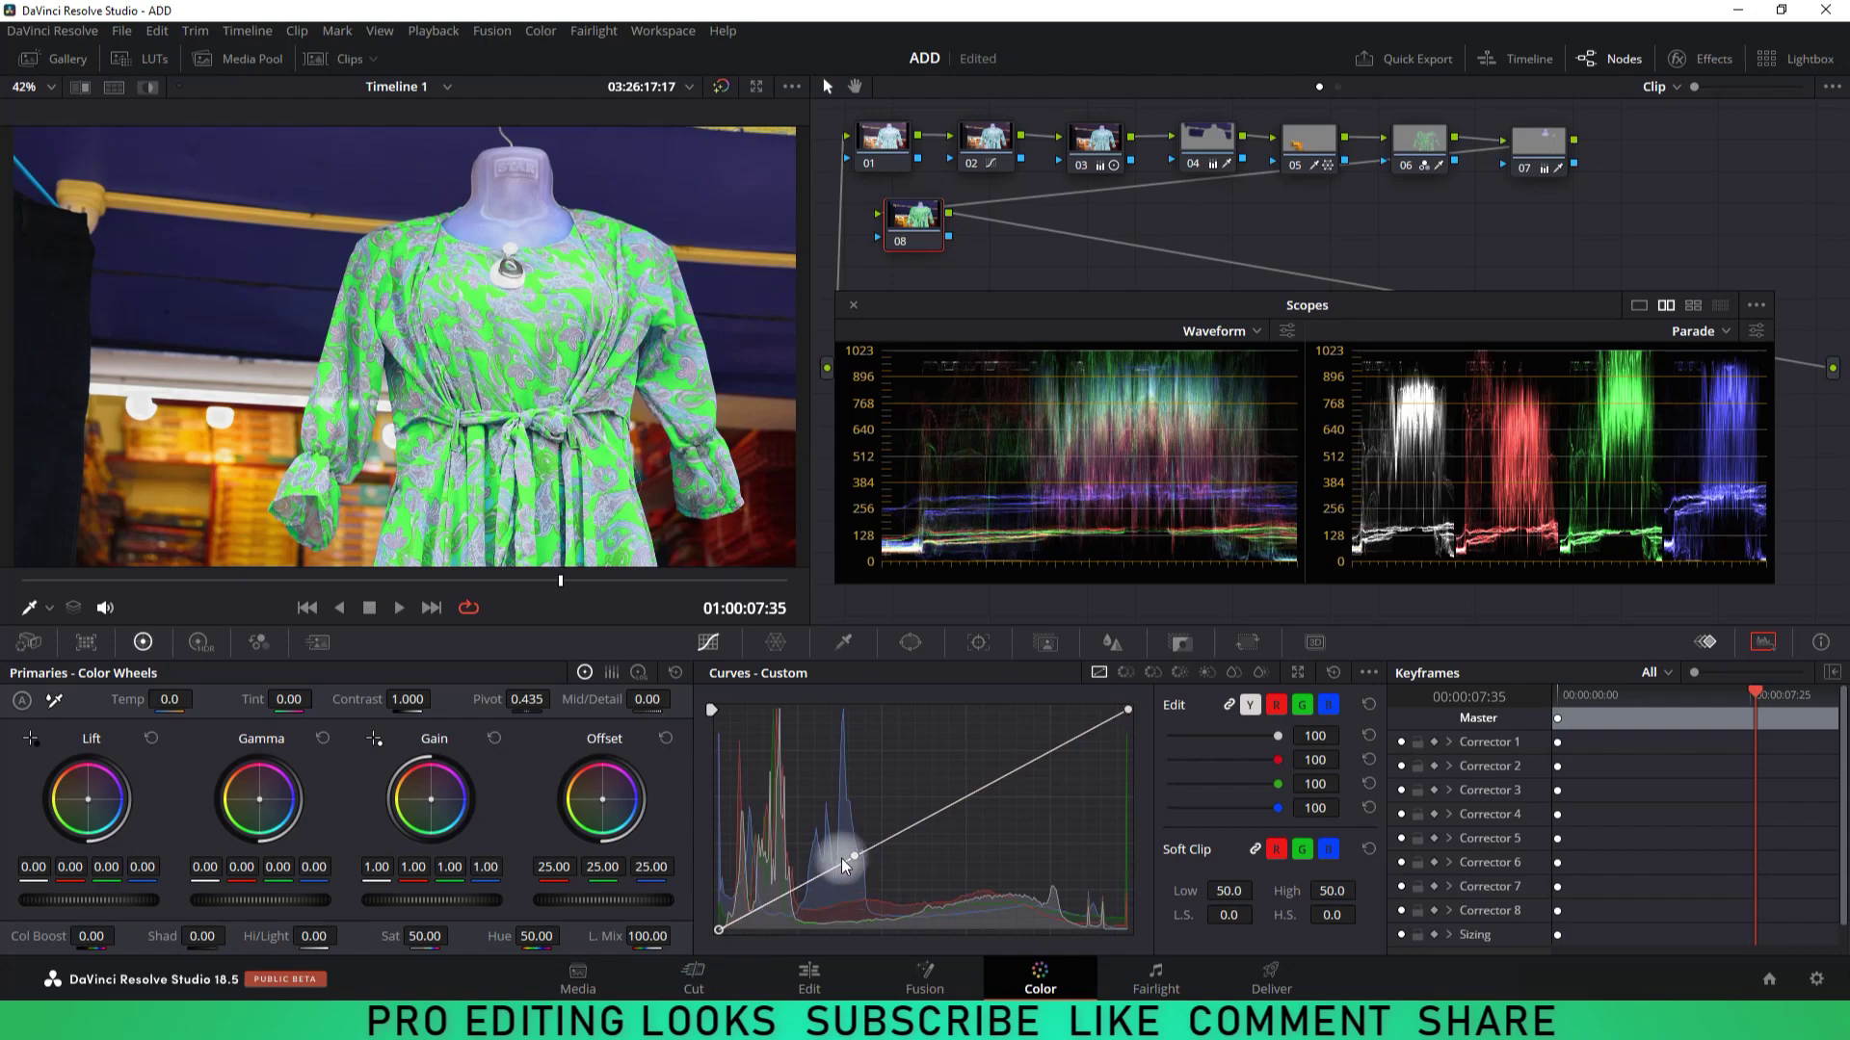
{"action": "mouse_move", "coordinate": [855, 854]}
{"action": "left_mouse_down"}
{"action": "mouse_move", "coordinate": [962, 828]}
{"action": "mouse_move", "coordinate": [946, 846]}
{"action": "left_mouse_up"}
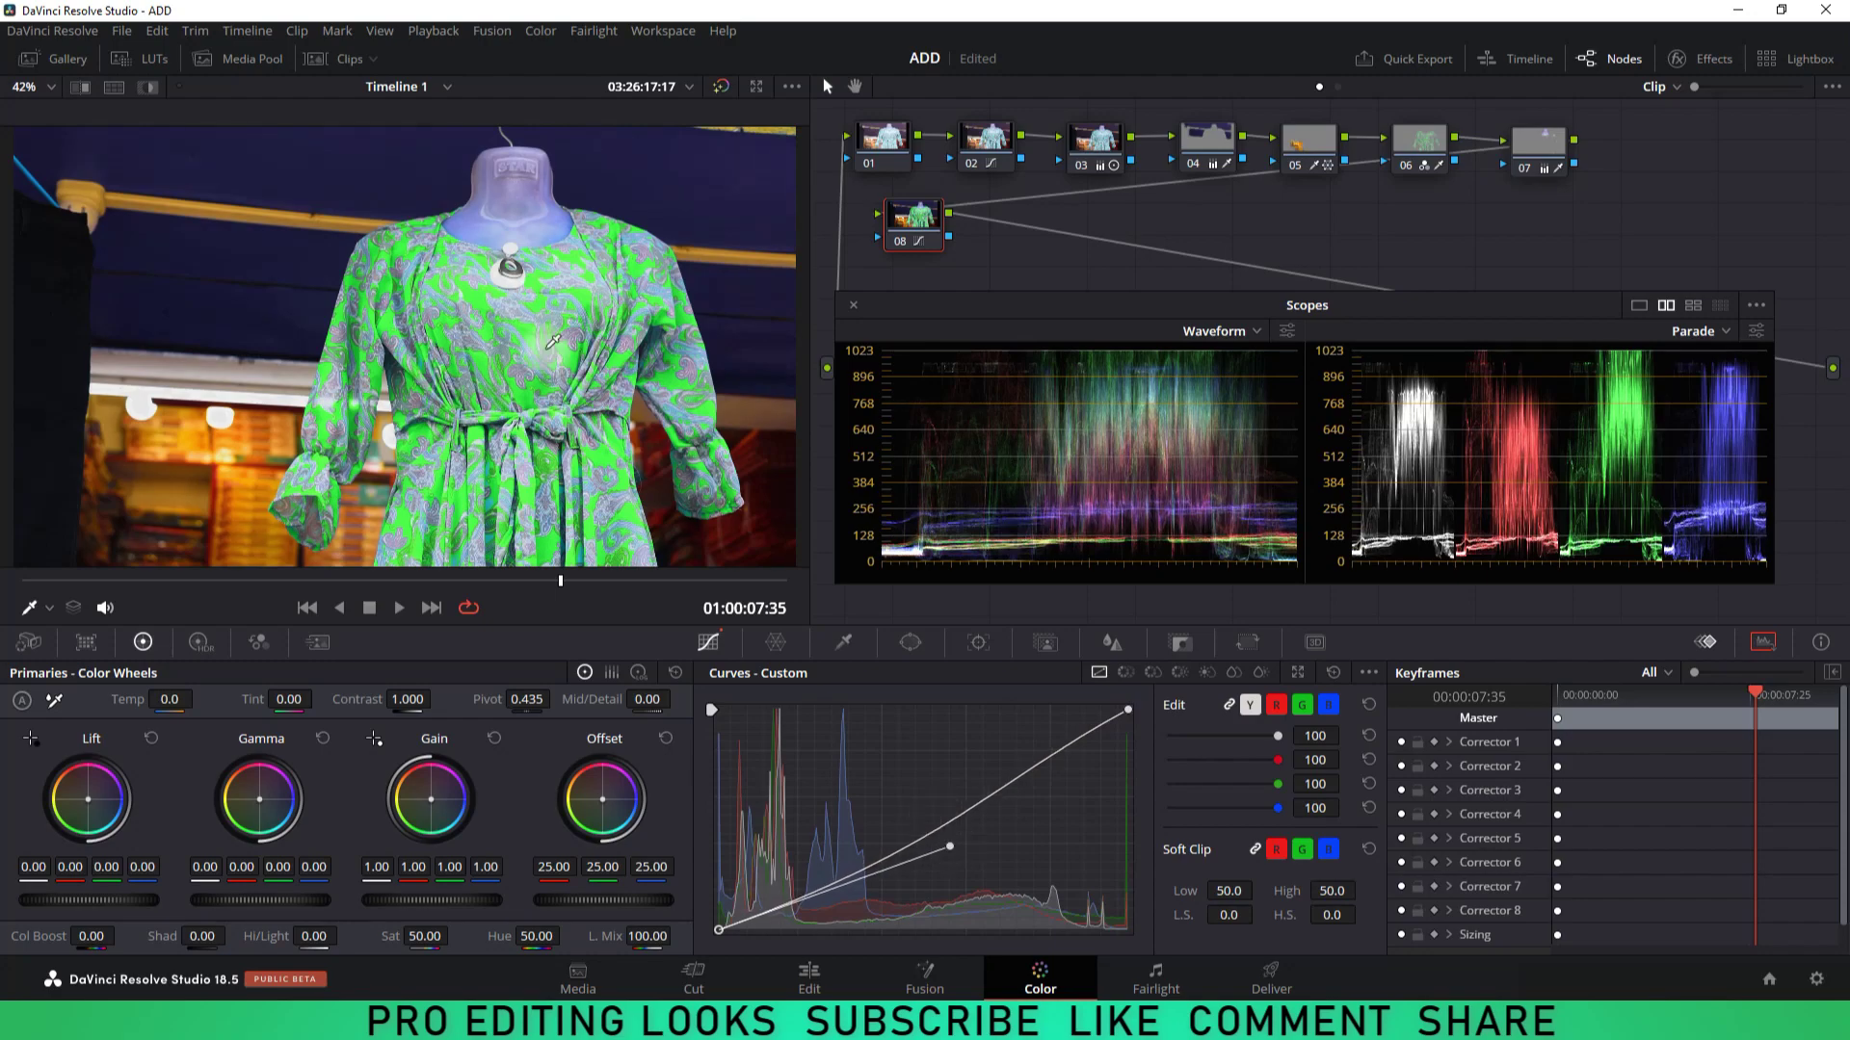
{"action": "key", "text": "ctrl+d"}
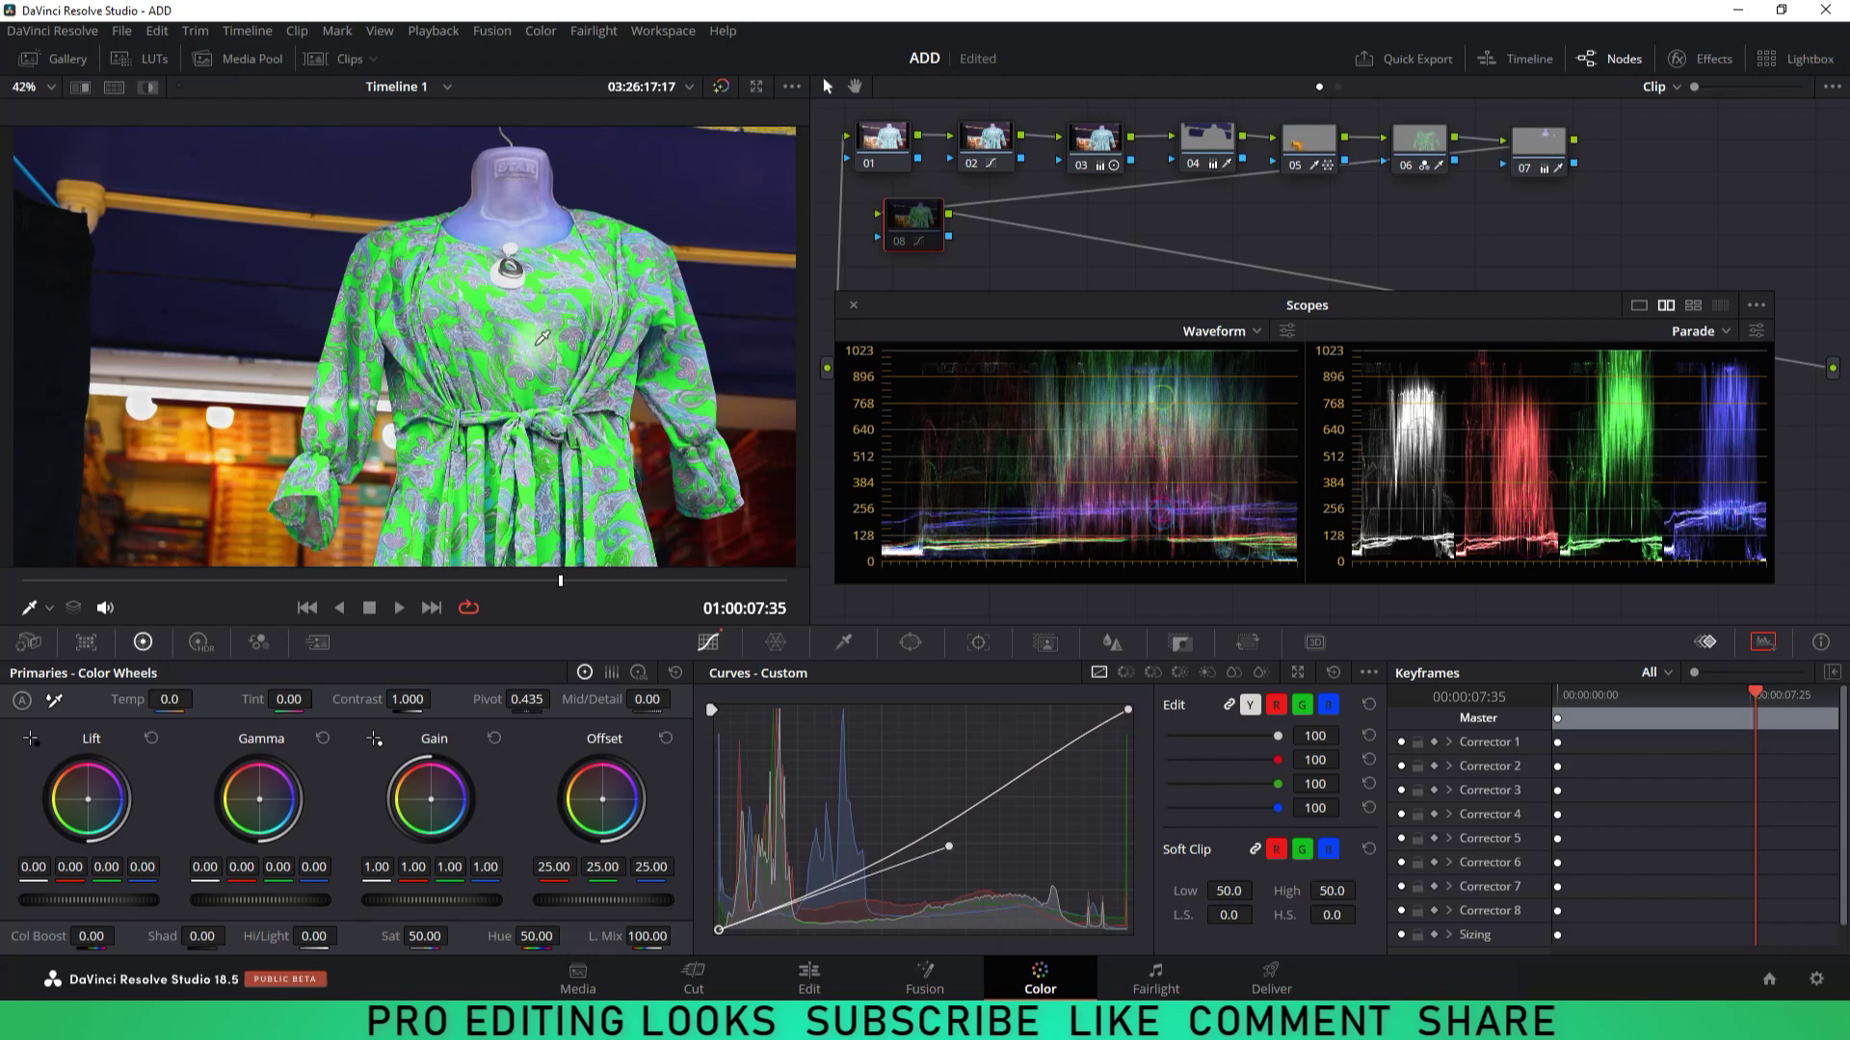
{"action": "key", "text": "ctrl+d"}
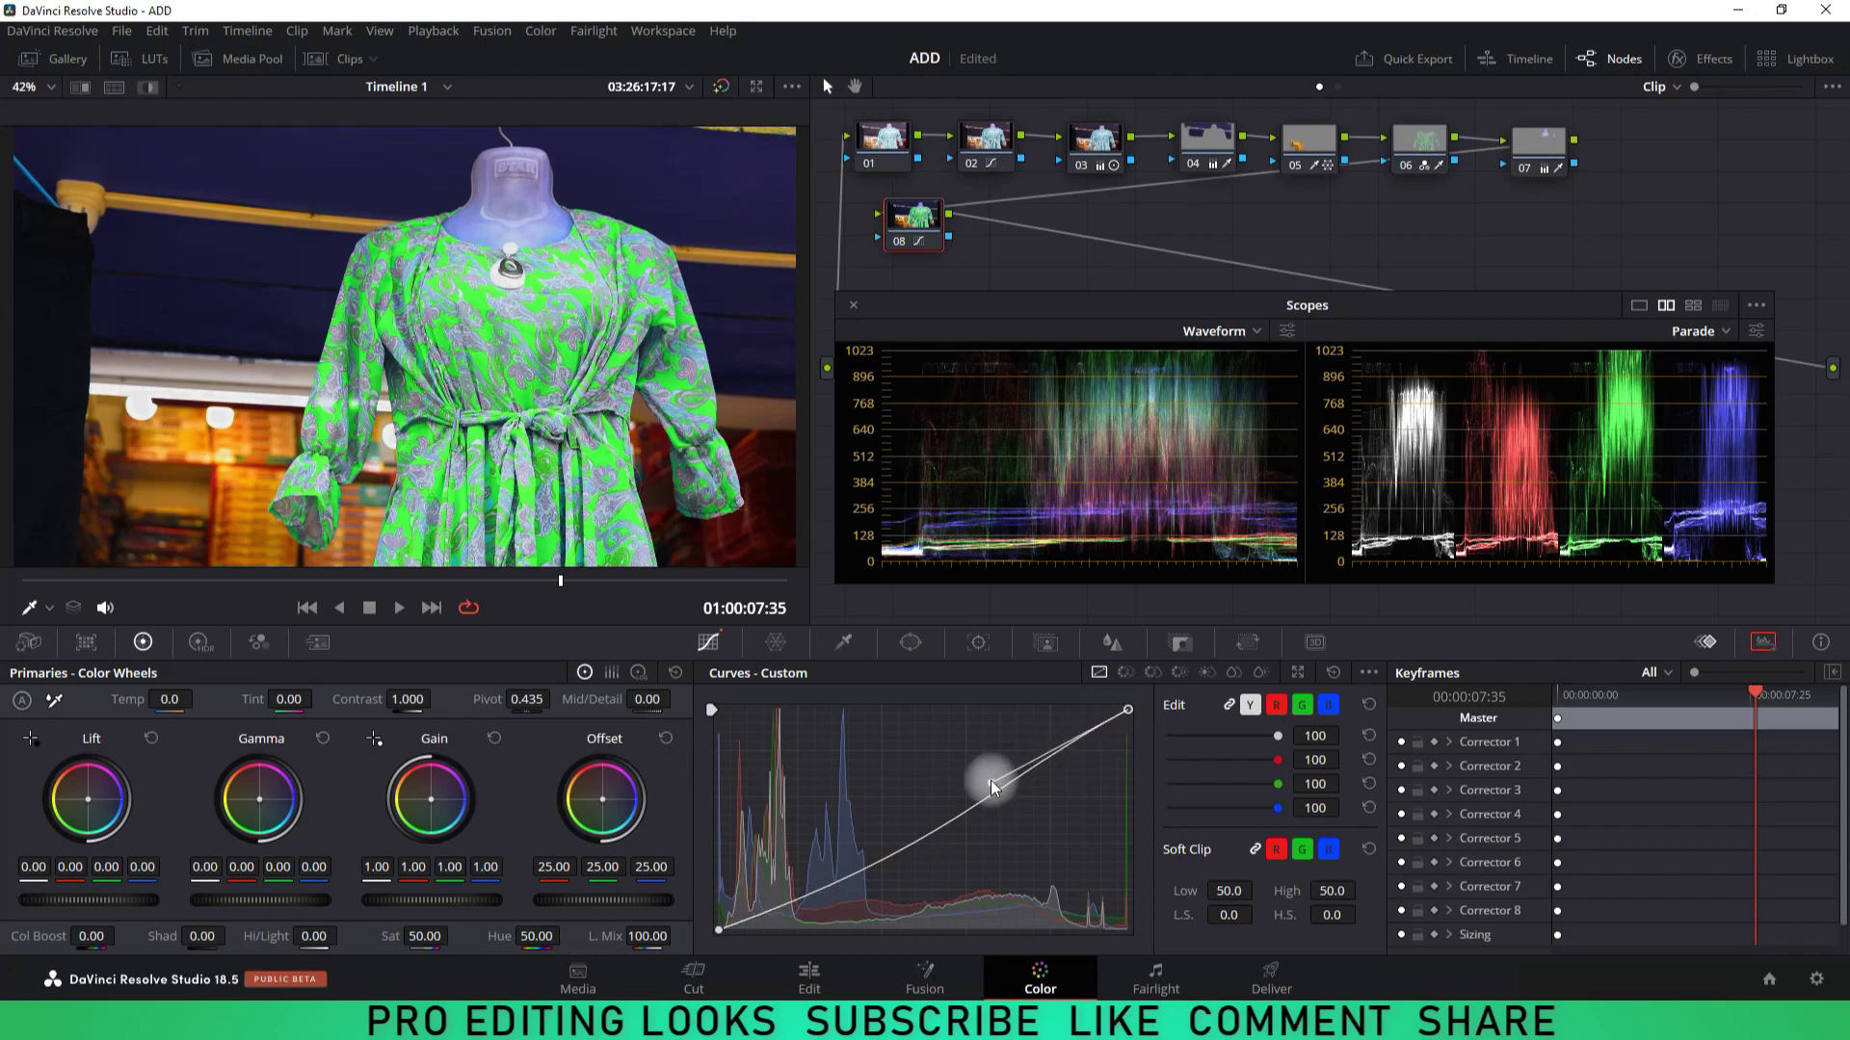
{"action": "left_click_drag", "start_coordinate": [991, 780], "coordinate": [987, 773]}
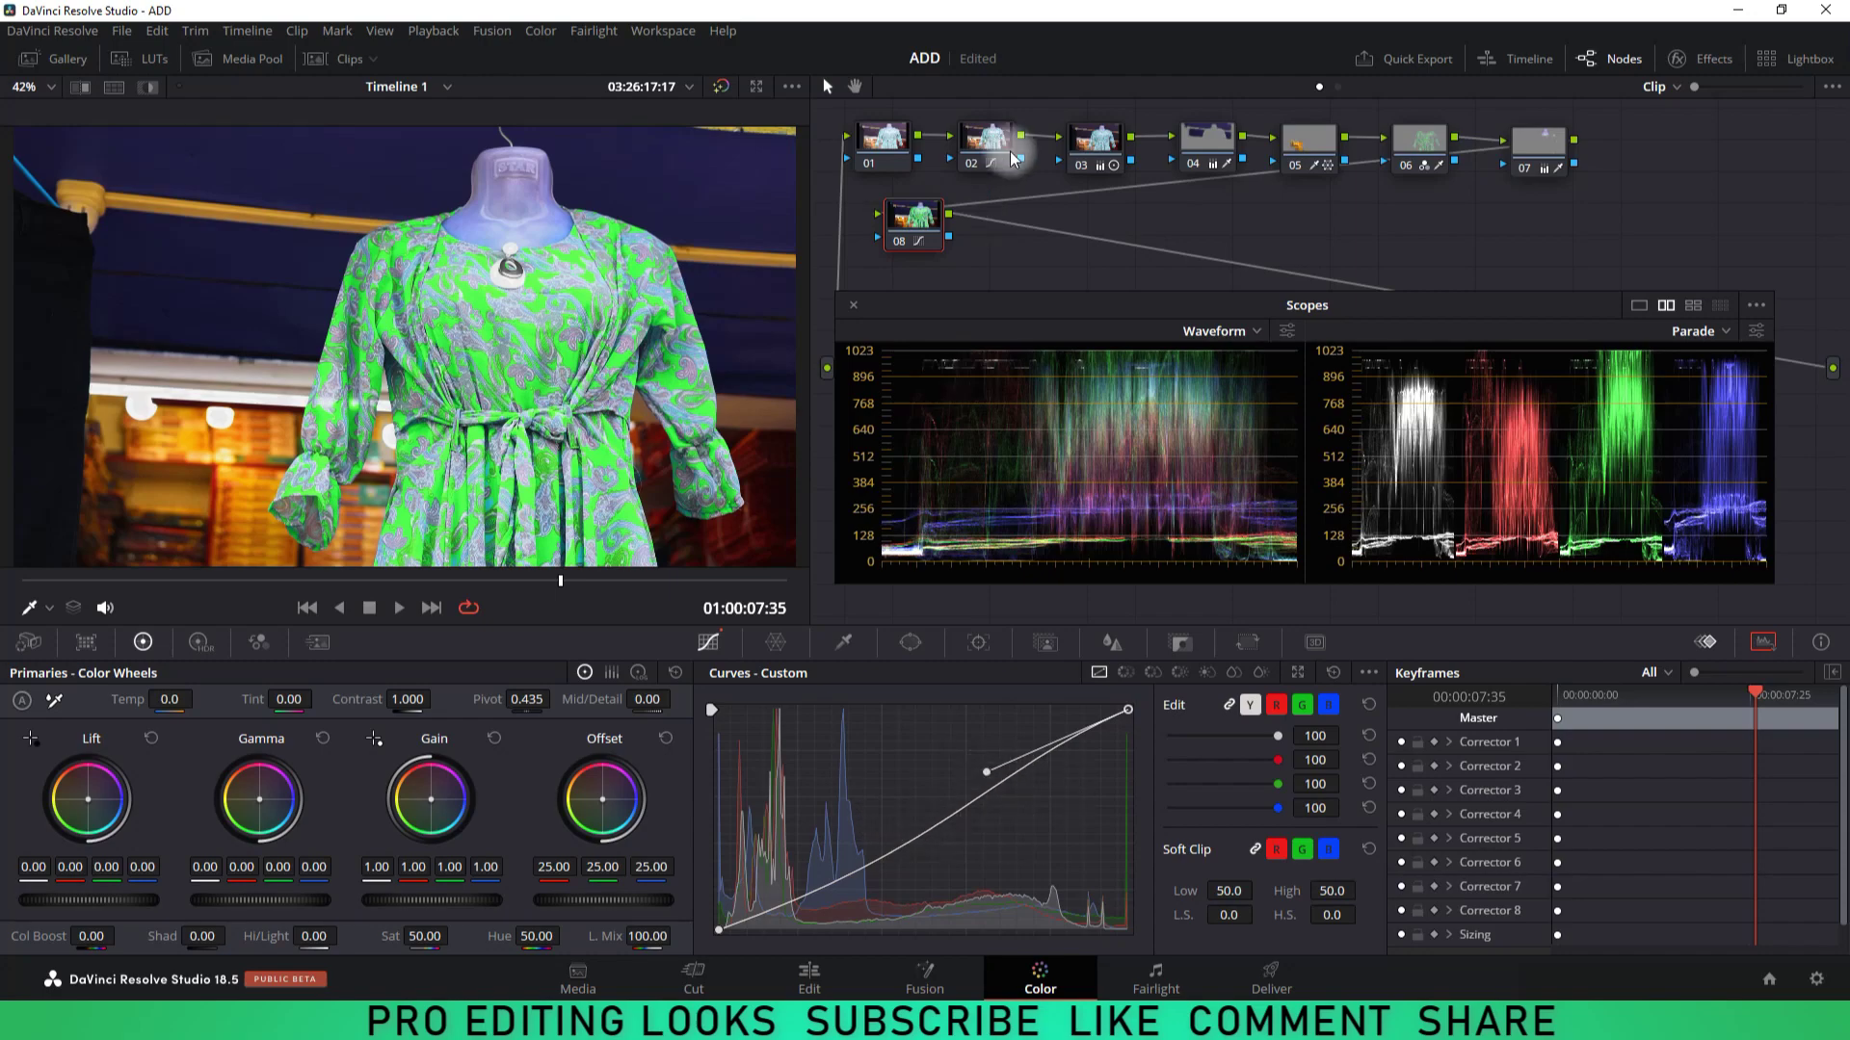
Step: Set the Glow to Softlight compositing and lower its Shine Threshold, gain, gamma and saturation
{"action": "left_click_drag", "start_coordinate": [1549, 546], "coordinate": [1265, 705]}
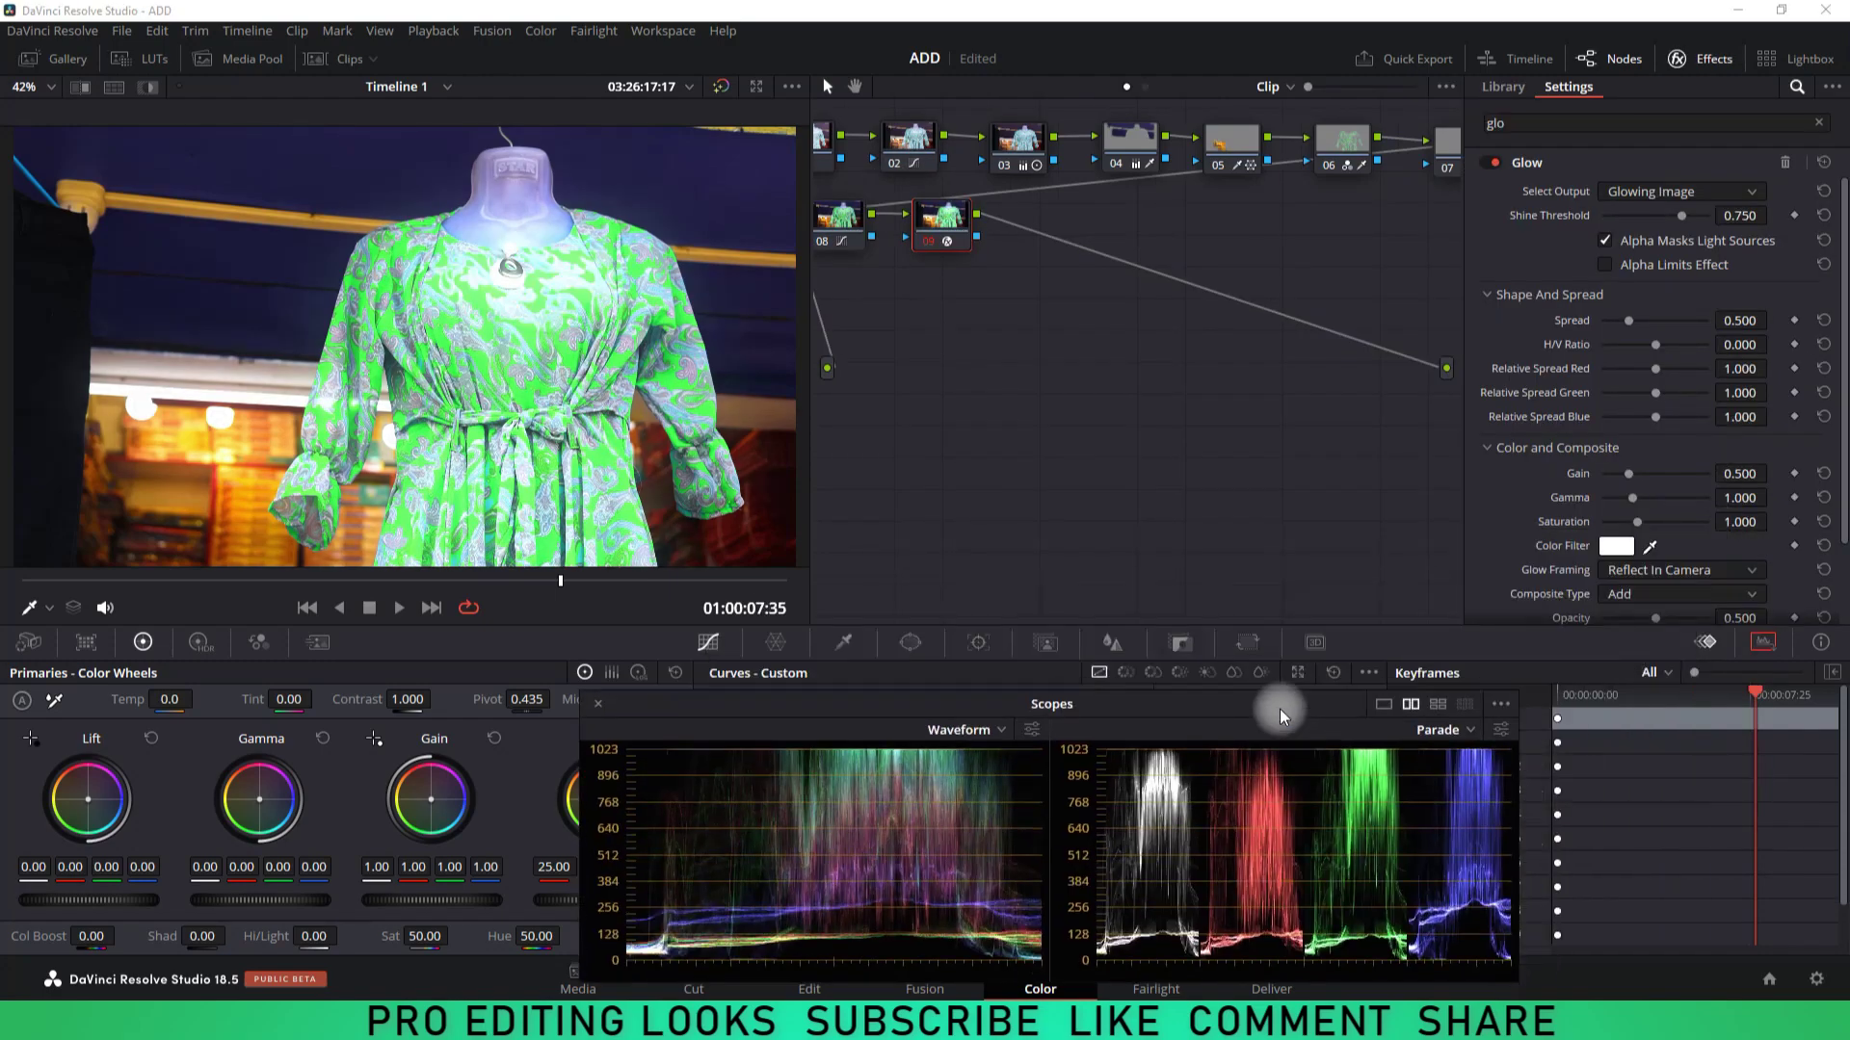
{"action": "left_click", "coordinate": [1738, 593]}
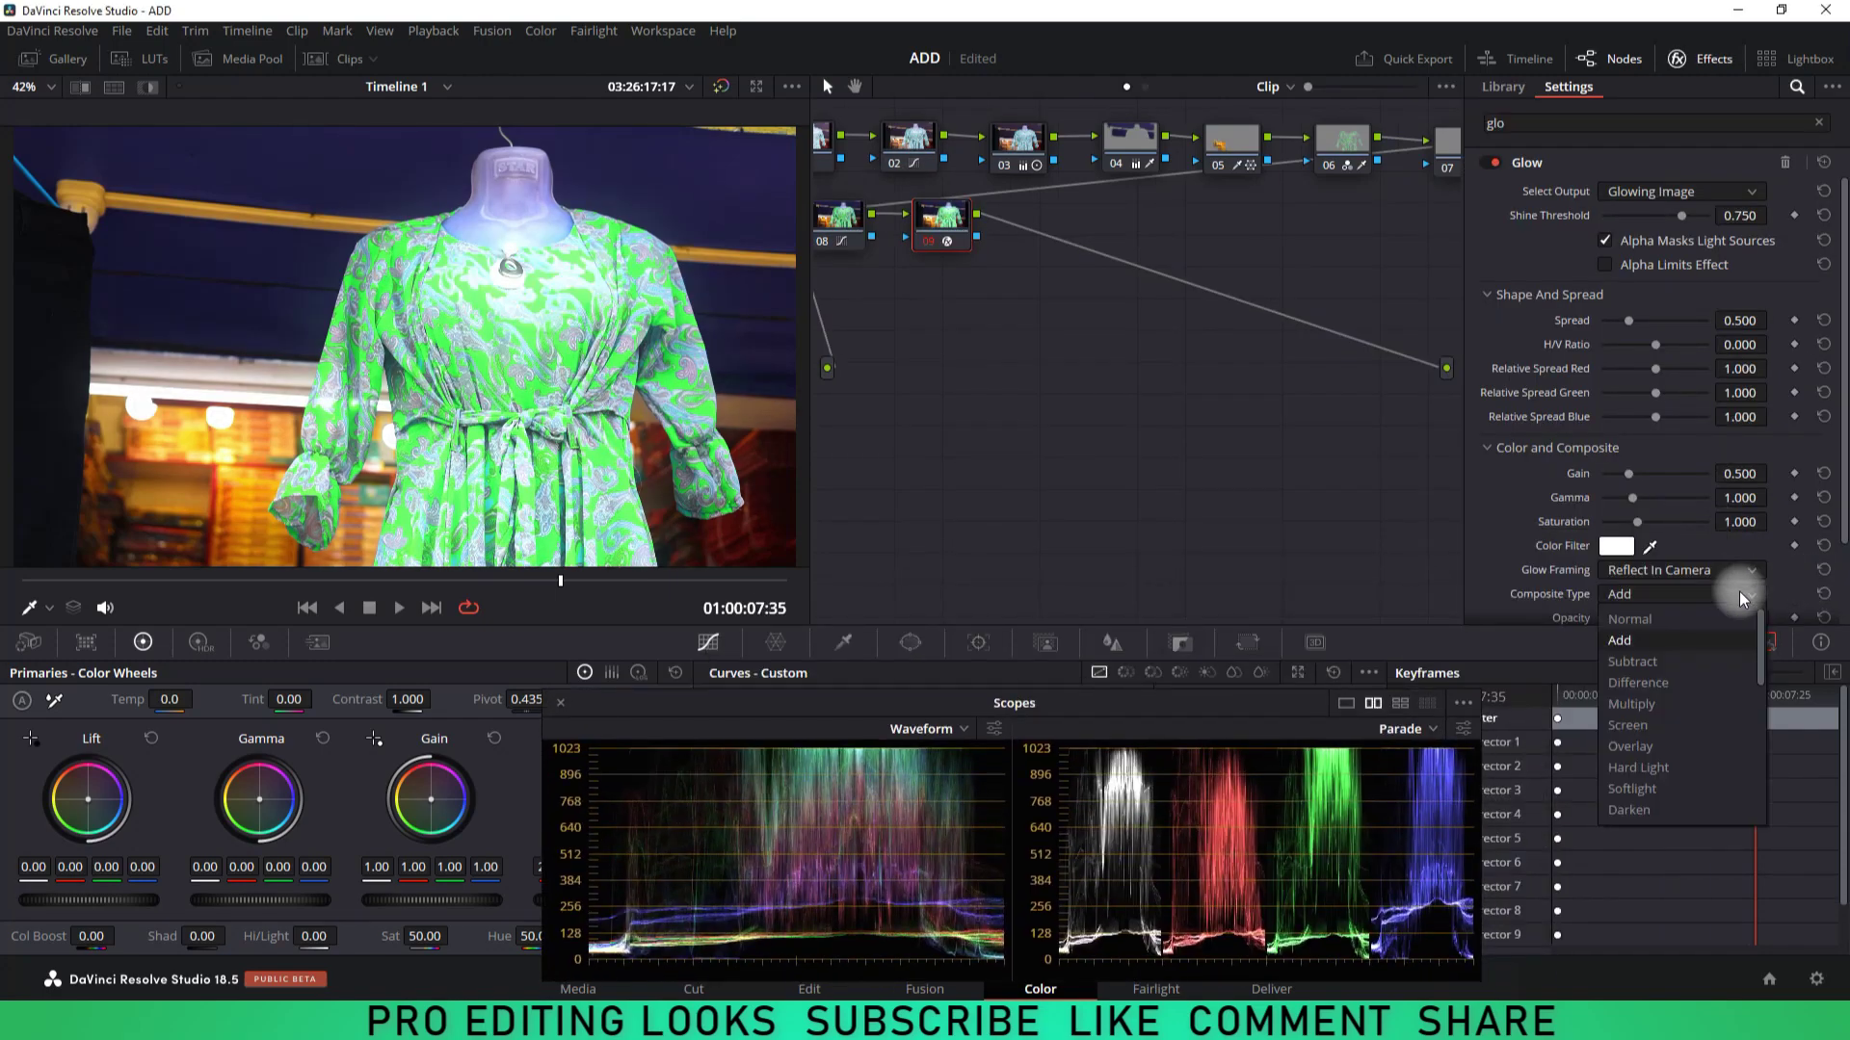
{"action": "left_click", "coordinate": [1684, 786]}
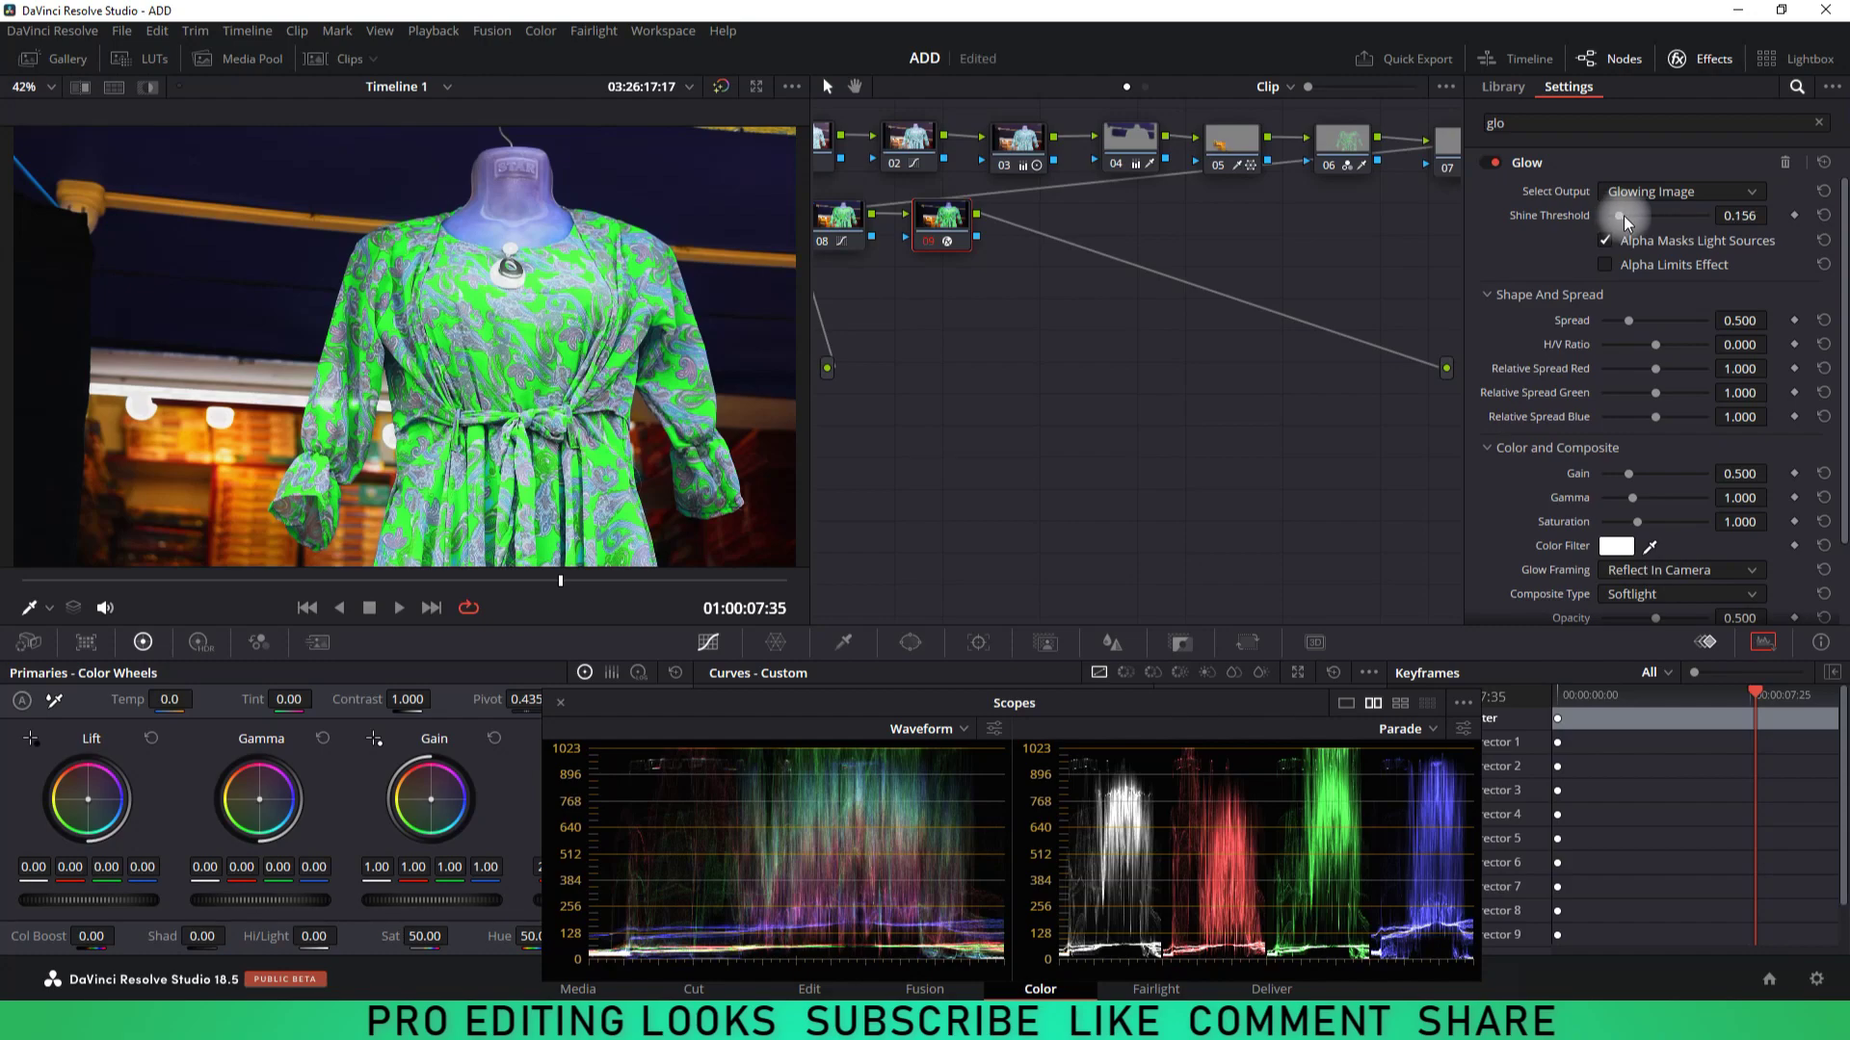
{"action": "left_click_drag", "start_coordinate": [1622, 216], "coordinate": [1609, 215]}
{"action": "mouse_move", "coordinate": [1628, 473]}
{"action": "left_mouse_down"}
{"action": "mouse_move", "coordinate": [1612, 473]}
{"action": "mouse_move", "coordinate": [1684, 497]}
{"action": "mouse_move", "coordinate": [1632, 526]}
{"action": "left_mouse_up"}
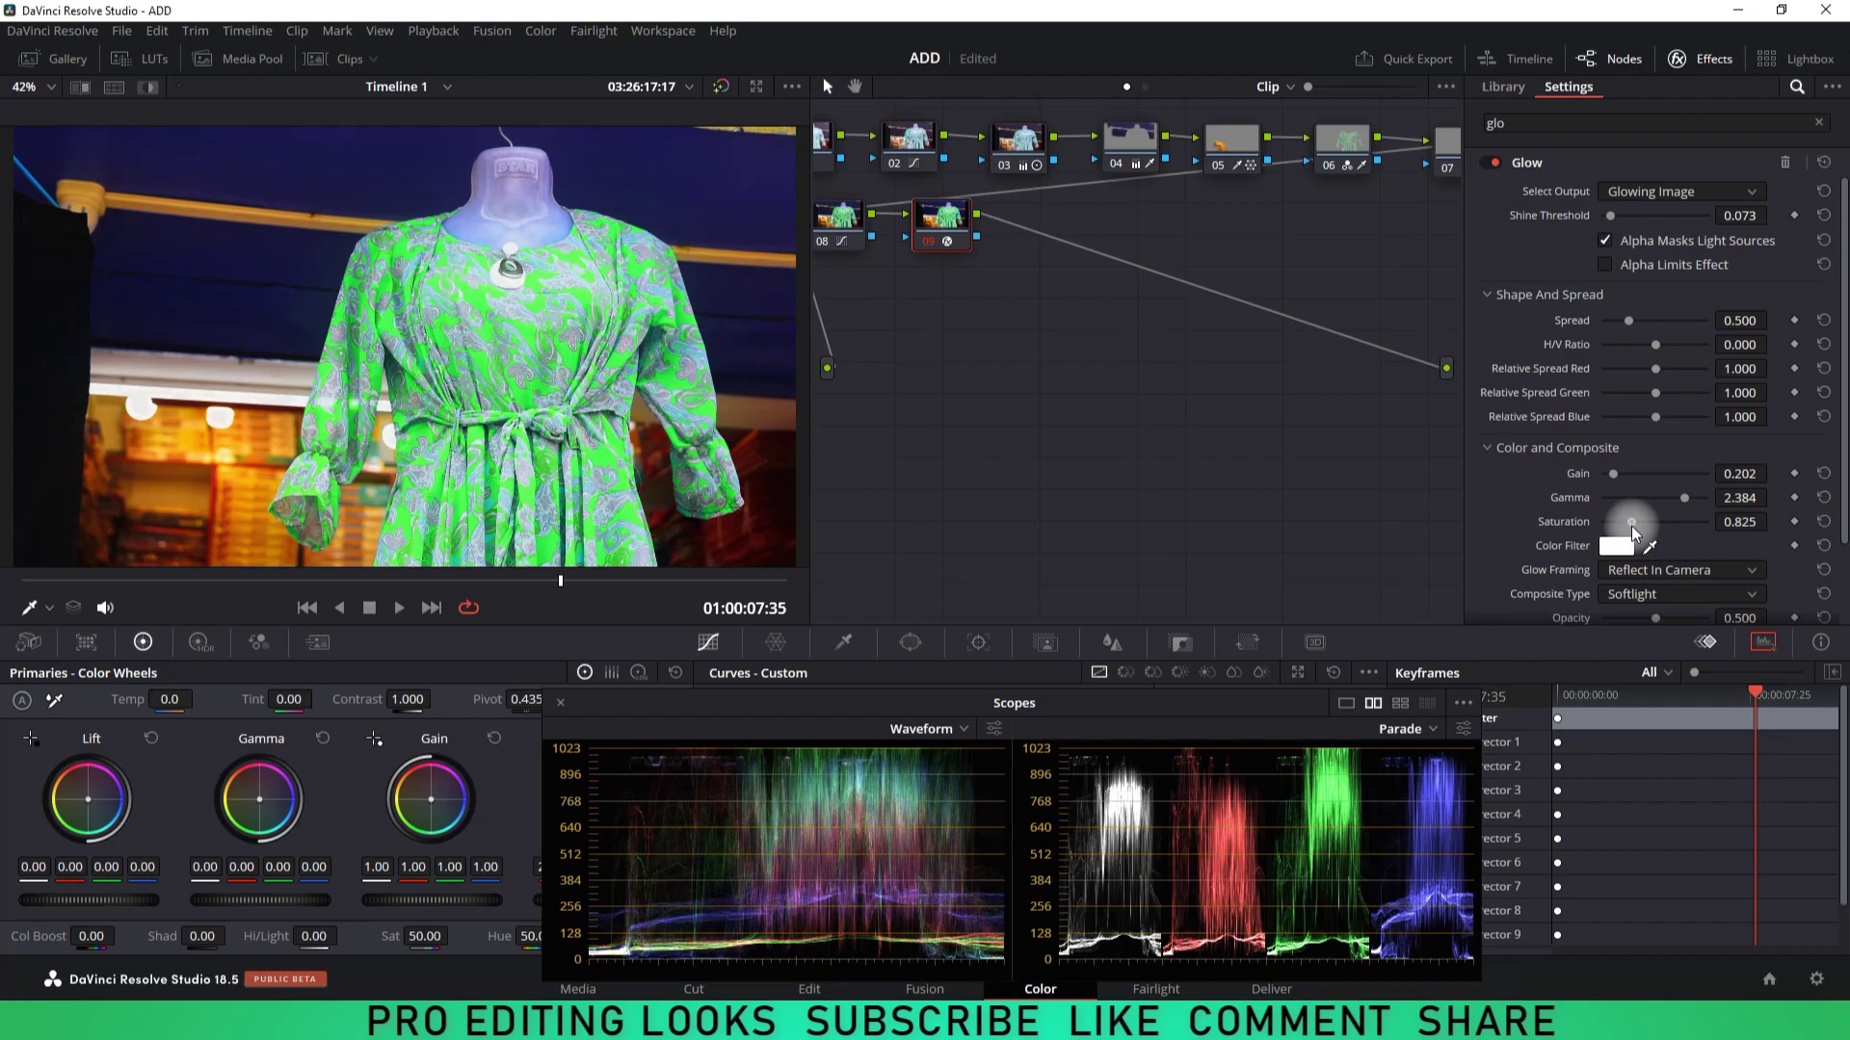
{"action": "left_click", "coordinate": [1705, 58]}
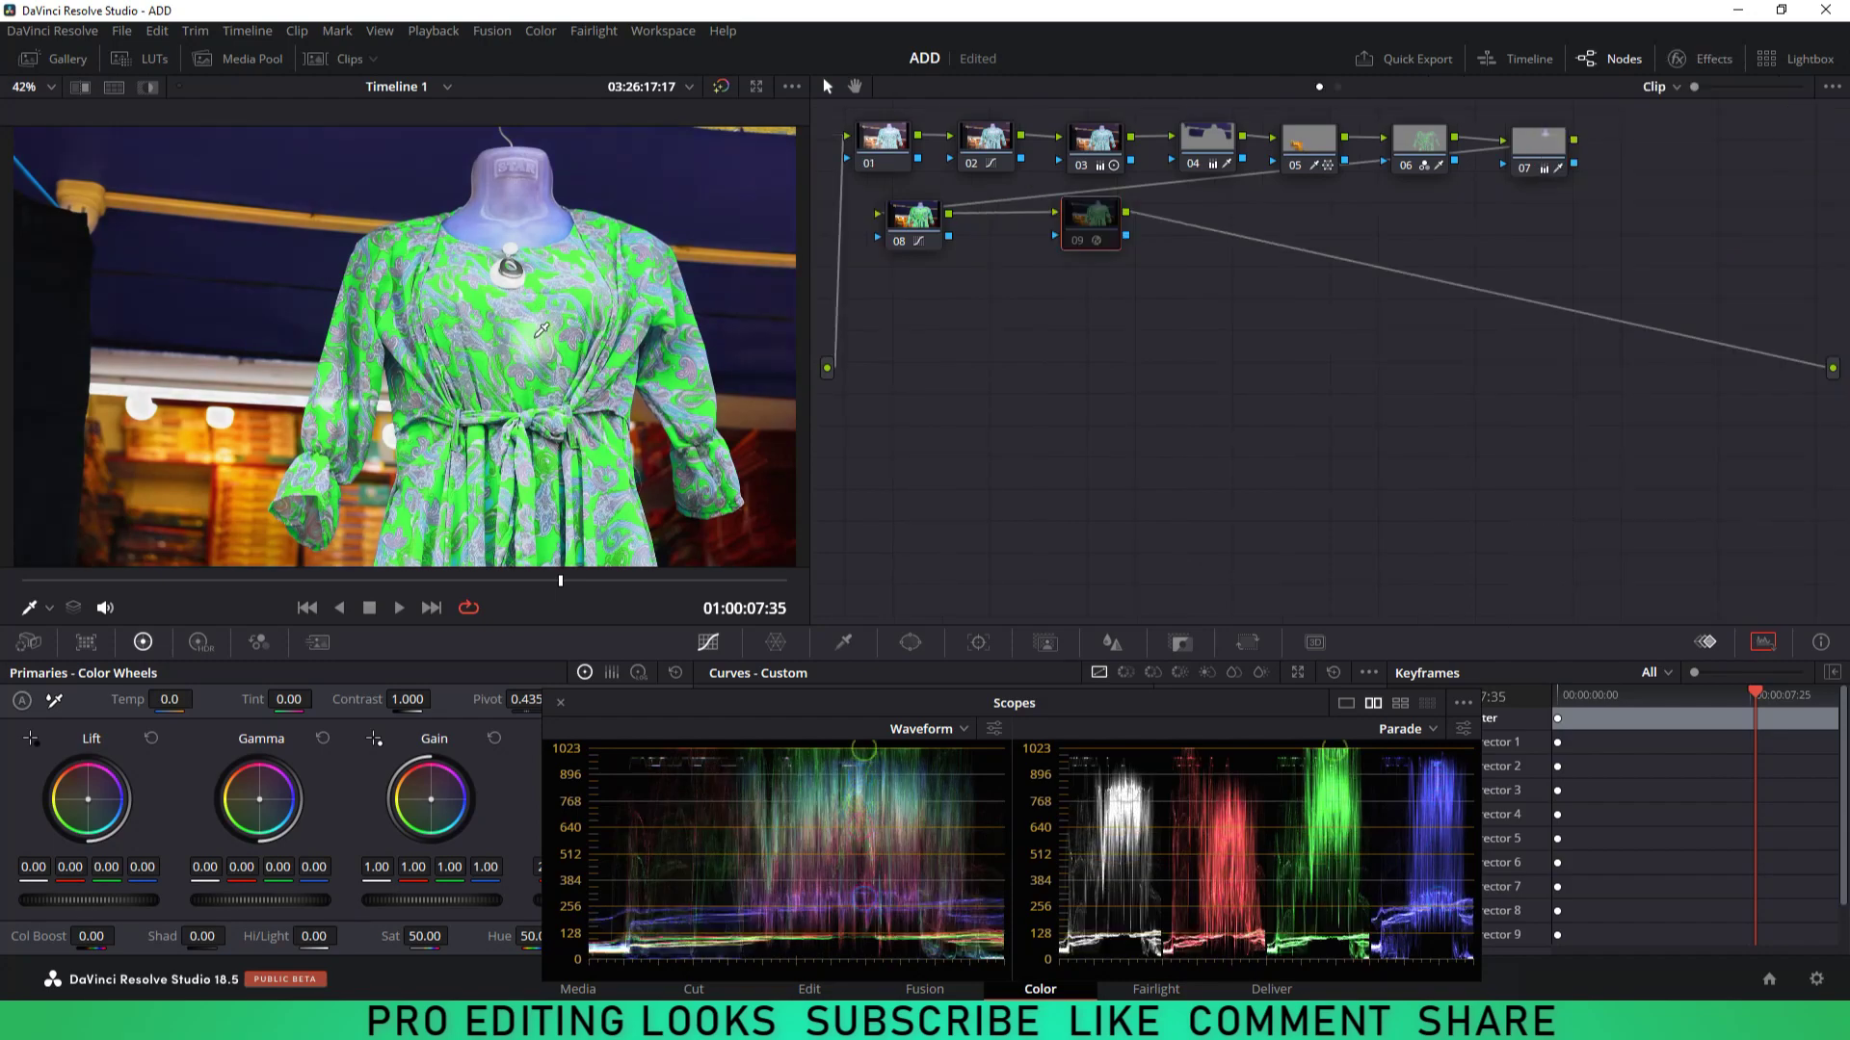
Step: Cut node 09's Key Output Gain to 0.868, compare the glow, and add serial node 10
{"action": "key", "text": "ctrl+d"}
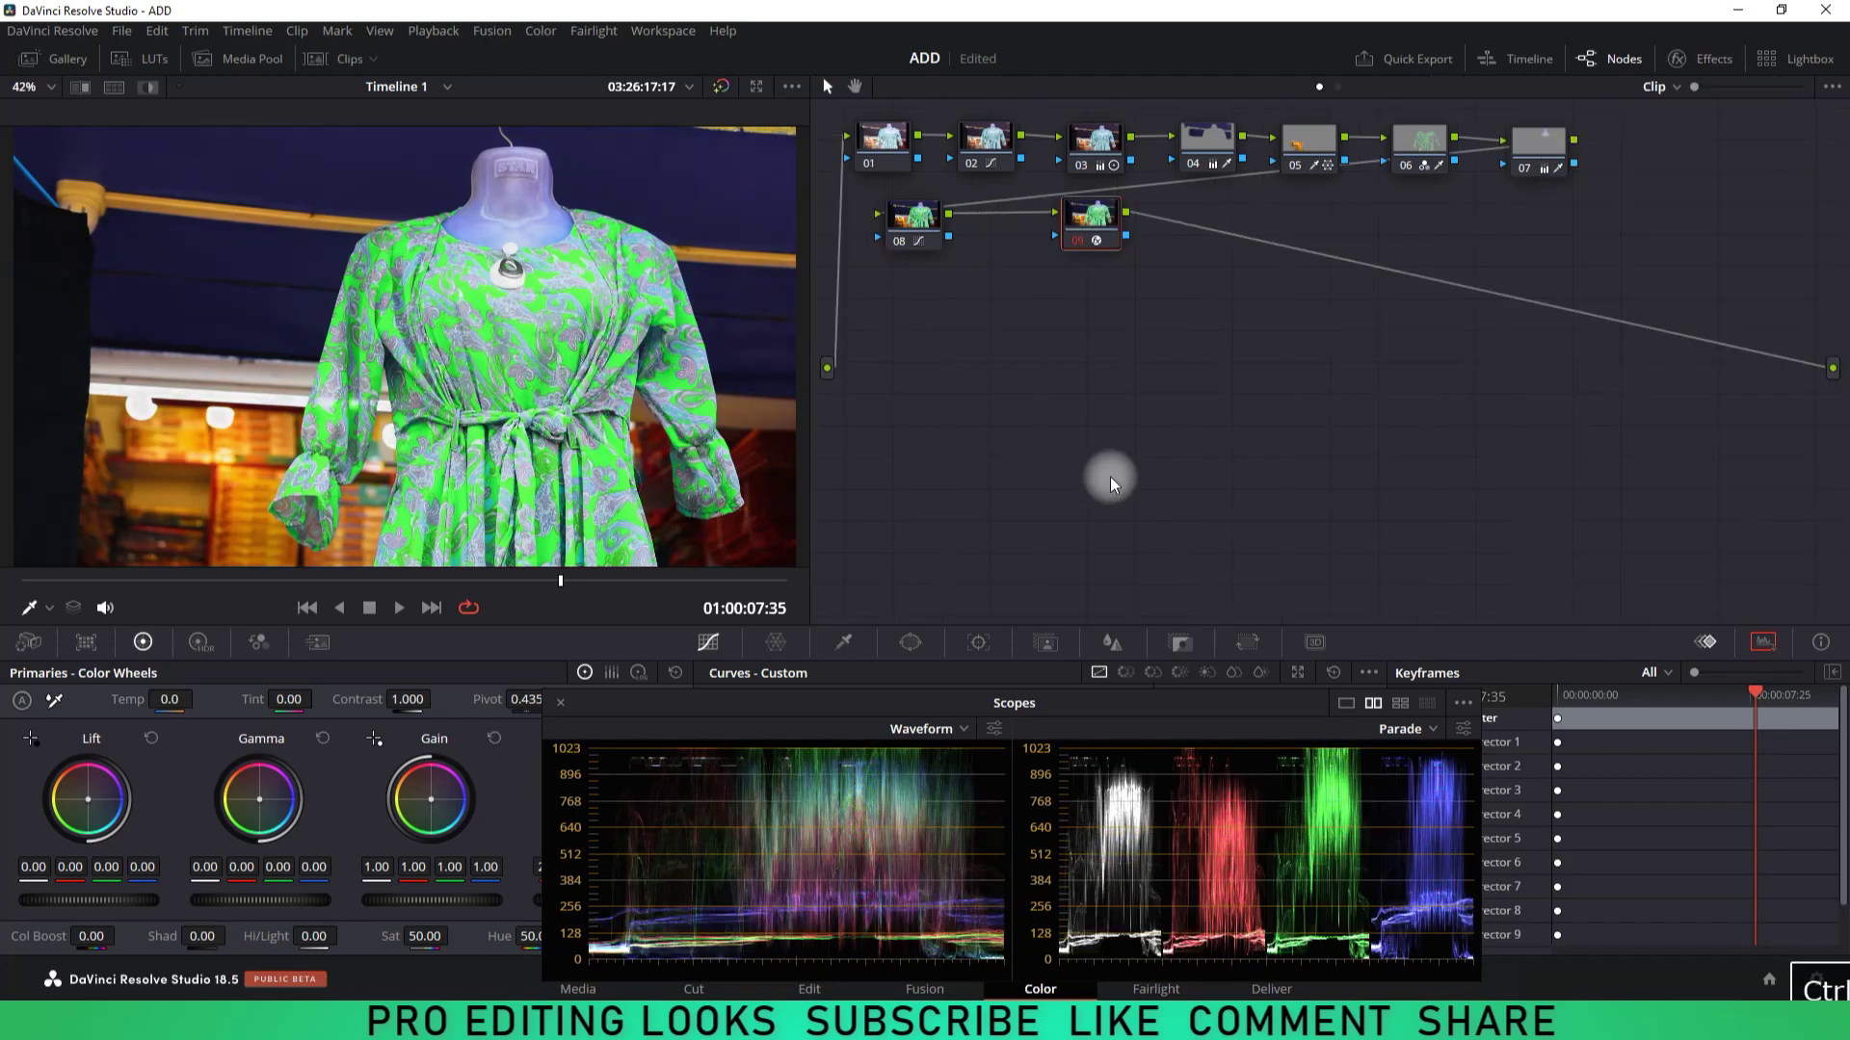
{"action": "left_click", "coordinate": [1180, 642]}
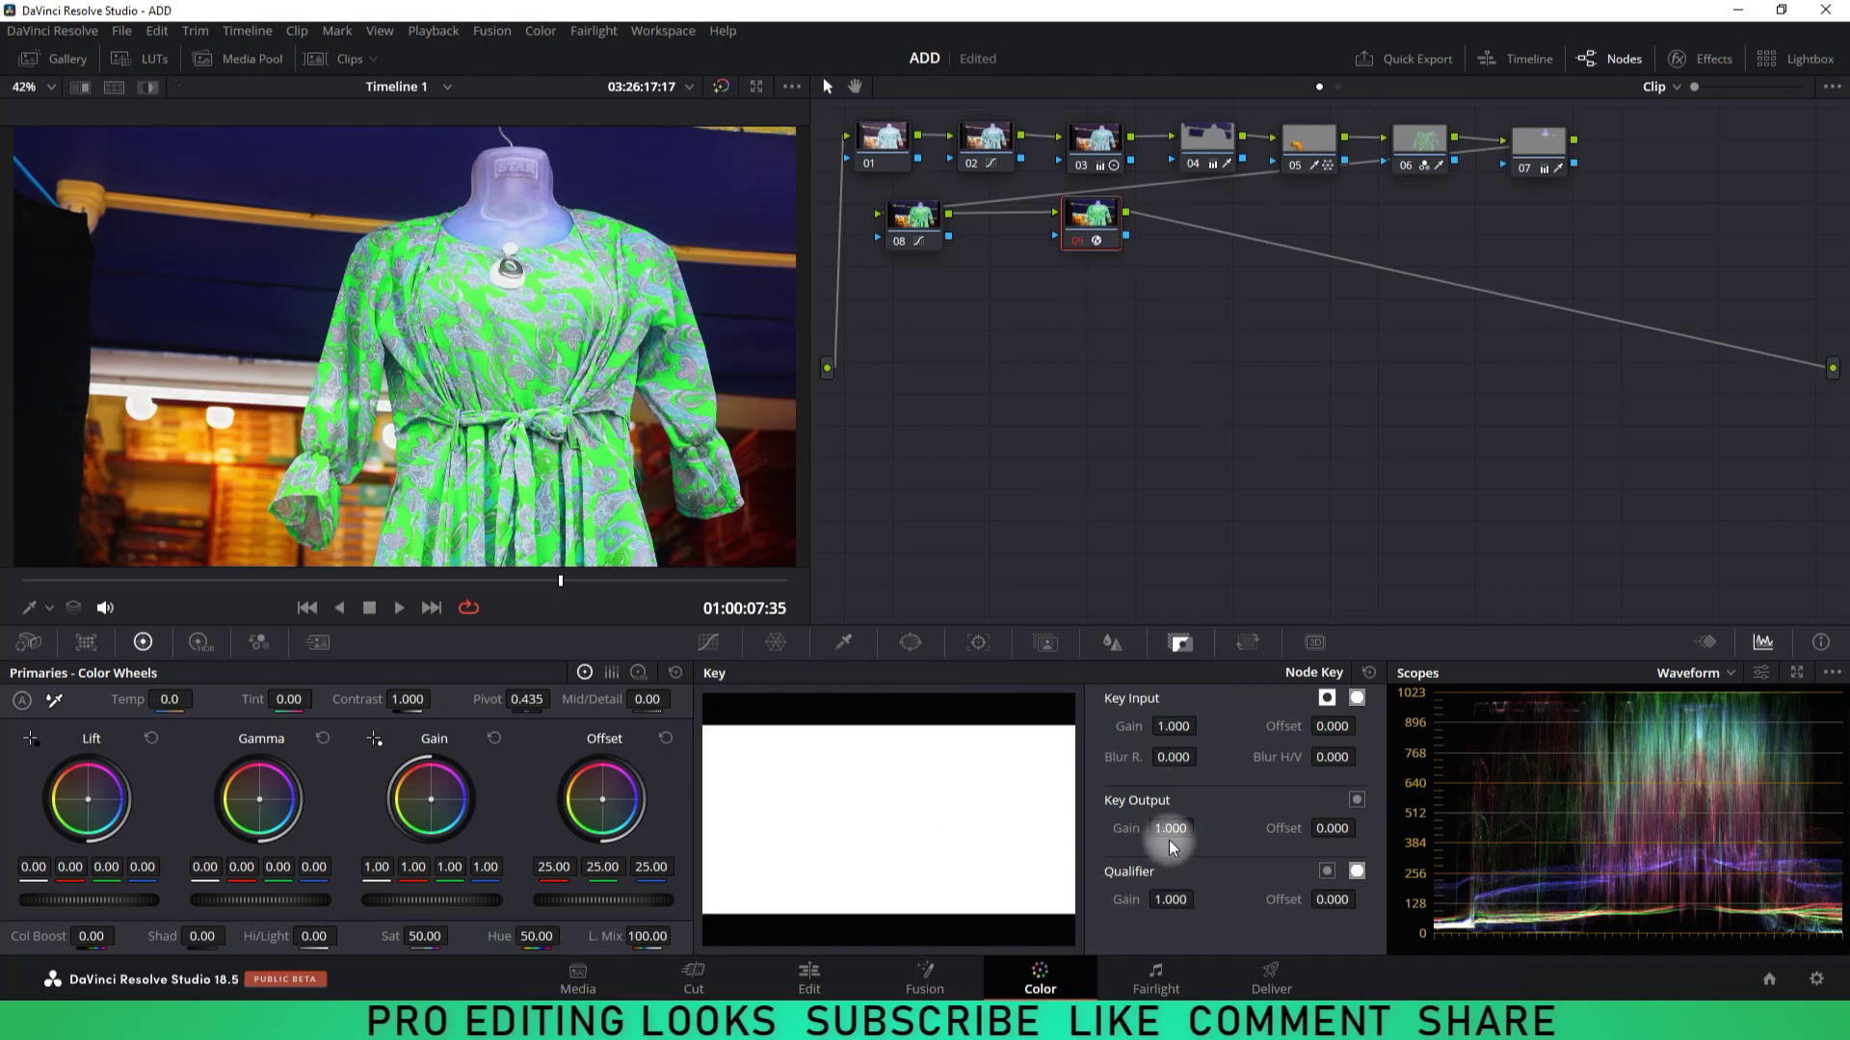
{"action": "left_click_drag", "start_coordinate": [1175, 829], "coordinate": [1117, 843]}
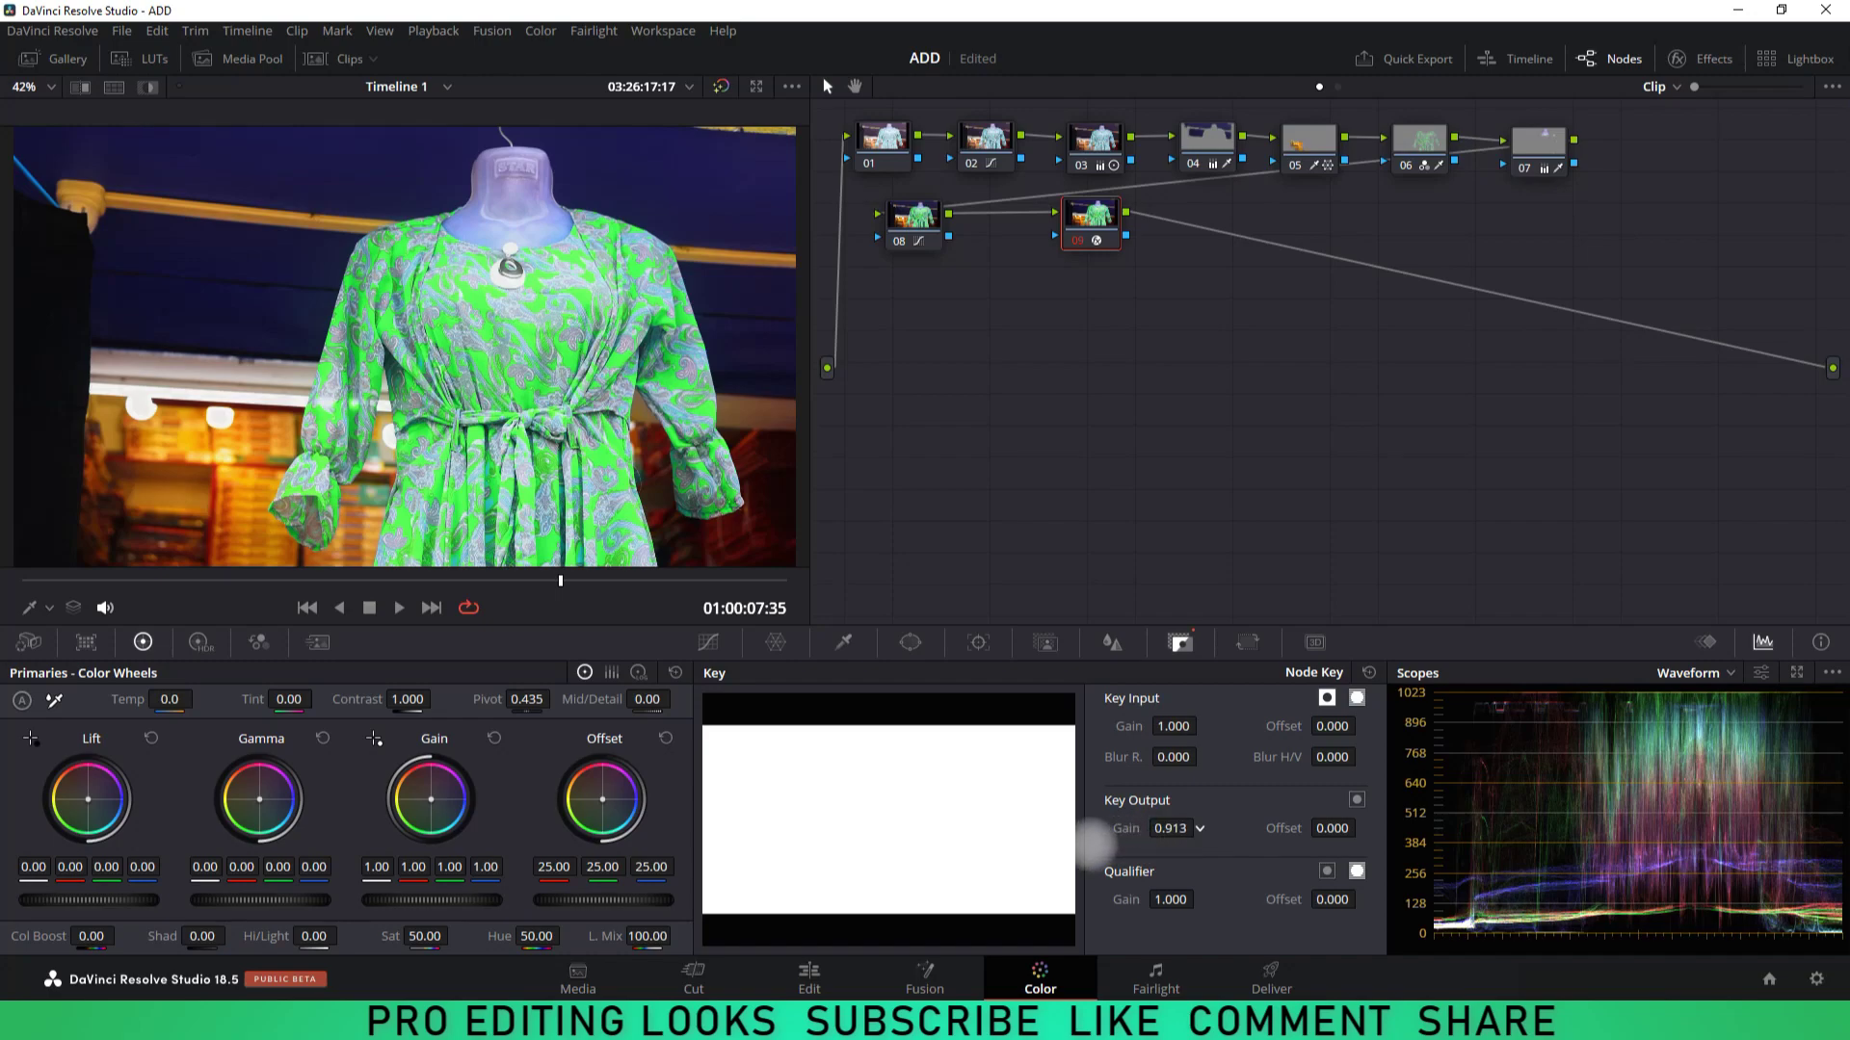
{"action": "left_click_drag", "start_coordinate": [1117, 843], "coordinate": [1087, 844]}
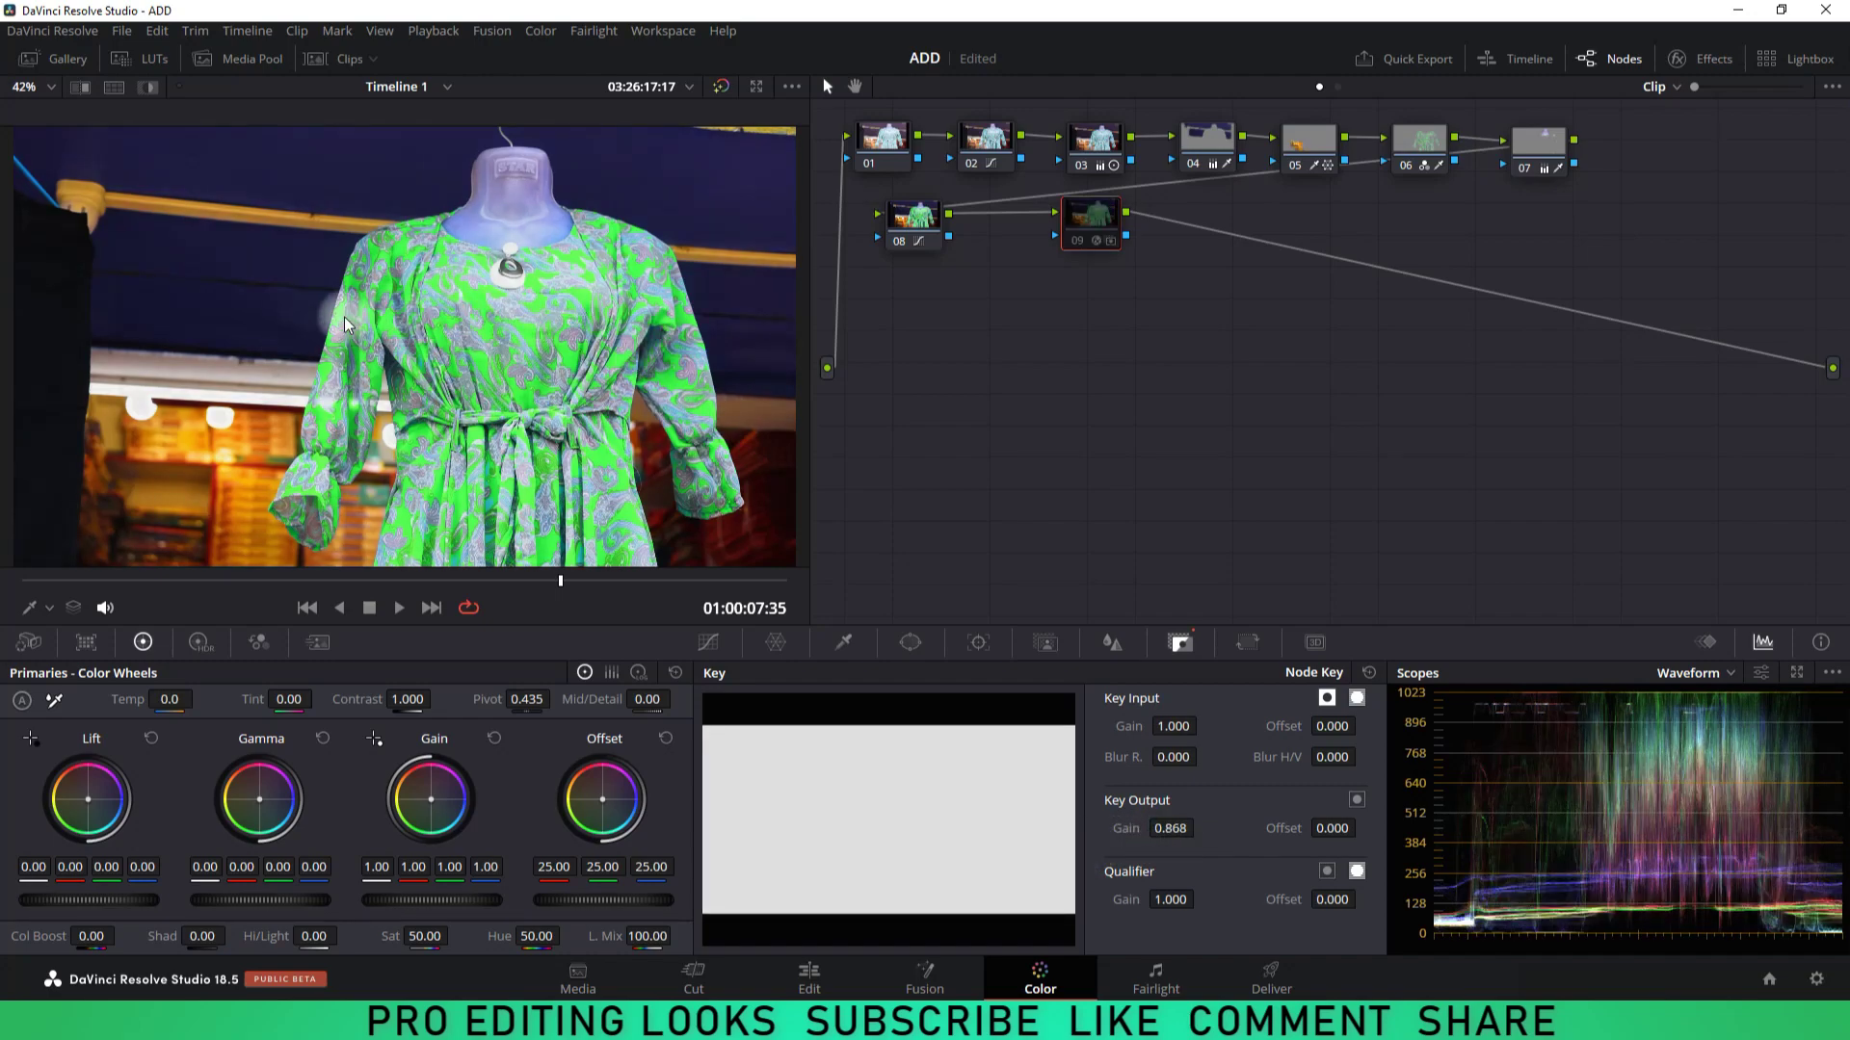
{"action": "key", "text": "ctrl+d"}
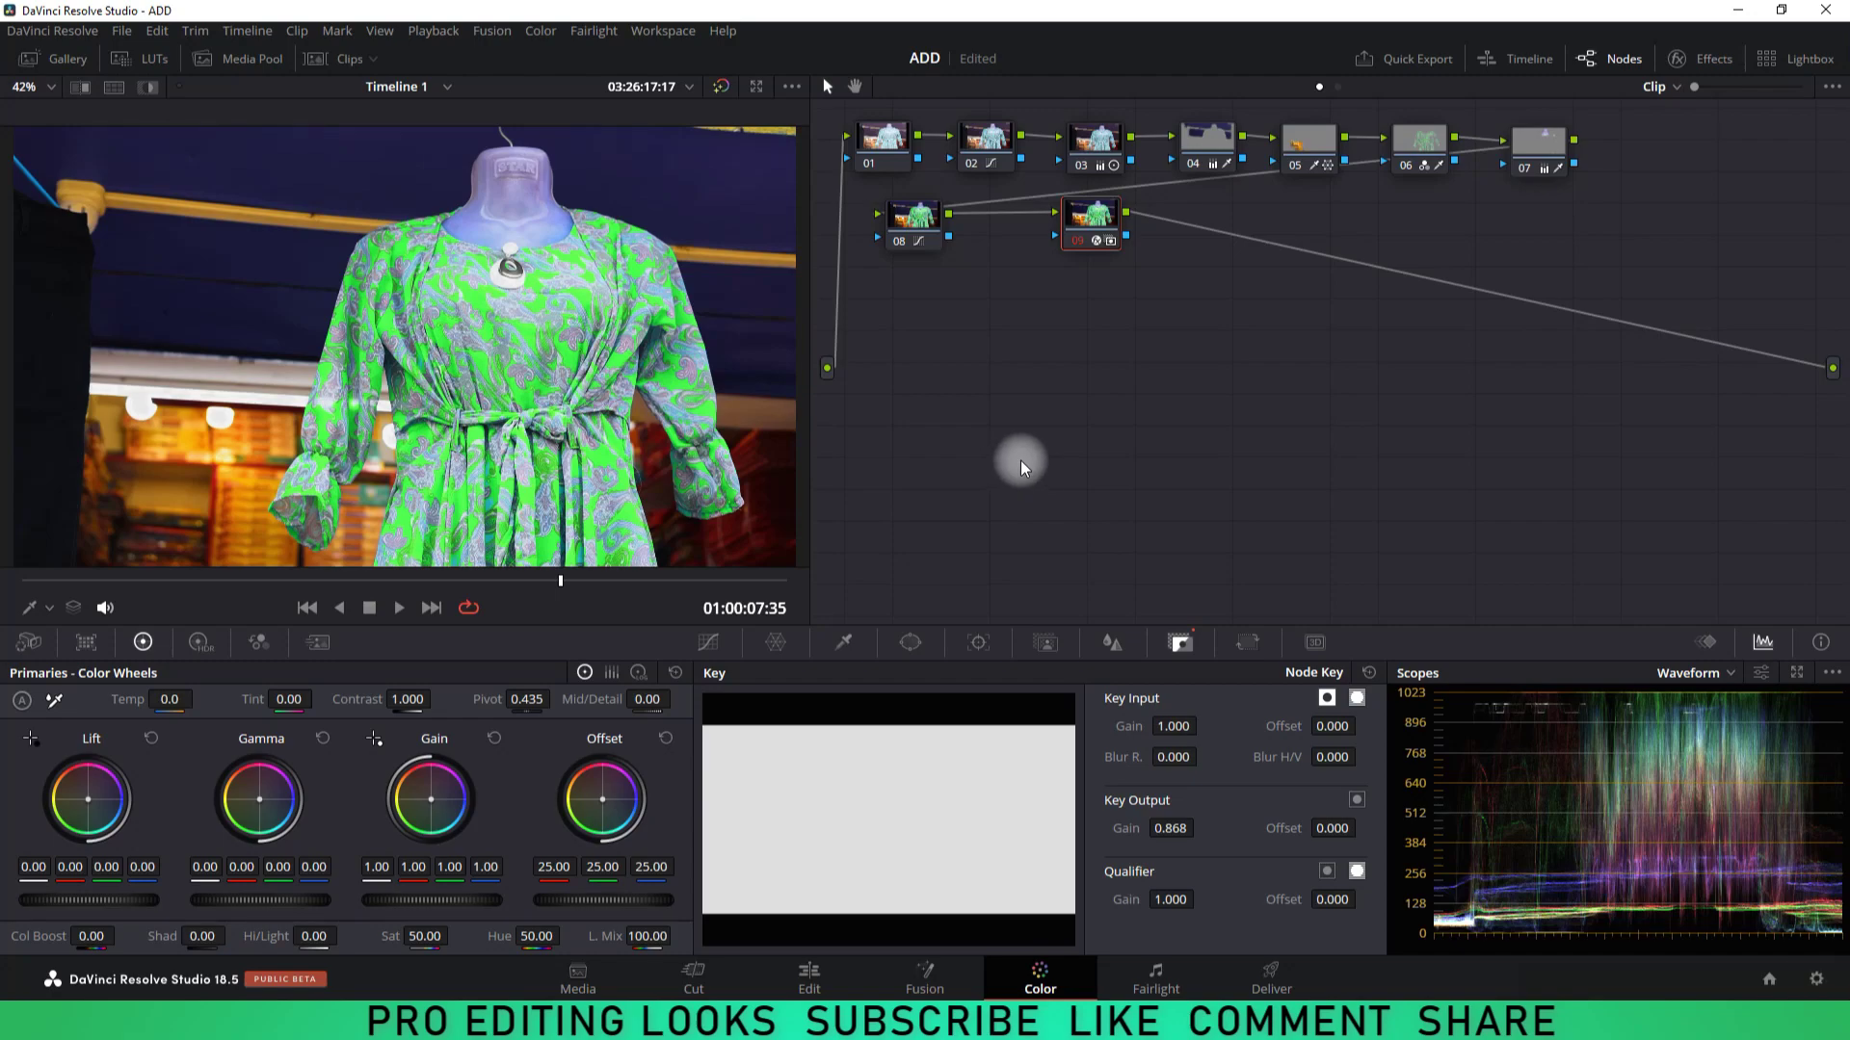
{"action": "key", "text": "alt+s"}
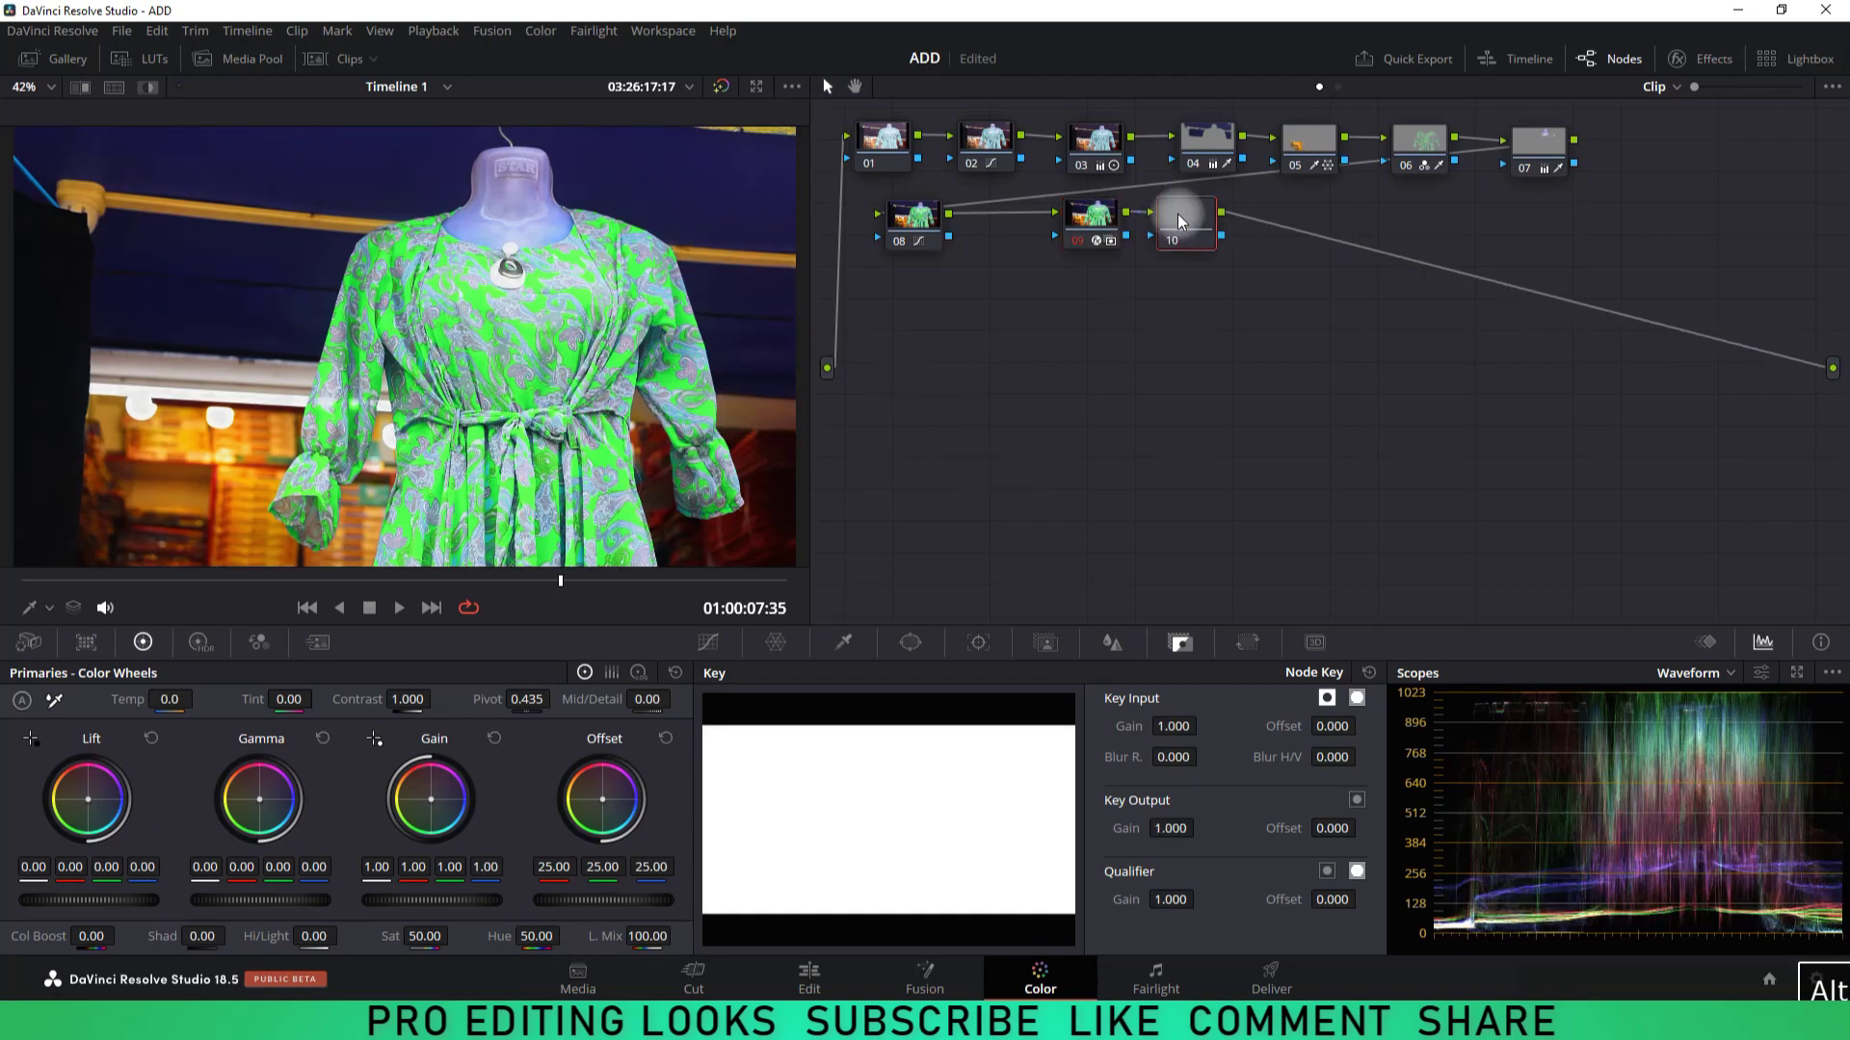
{"action": "left_click_drag", "start_coordinate": [1205, 210], "coordinate": [1208, 213]}
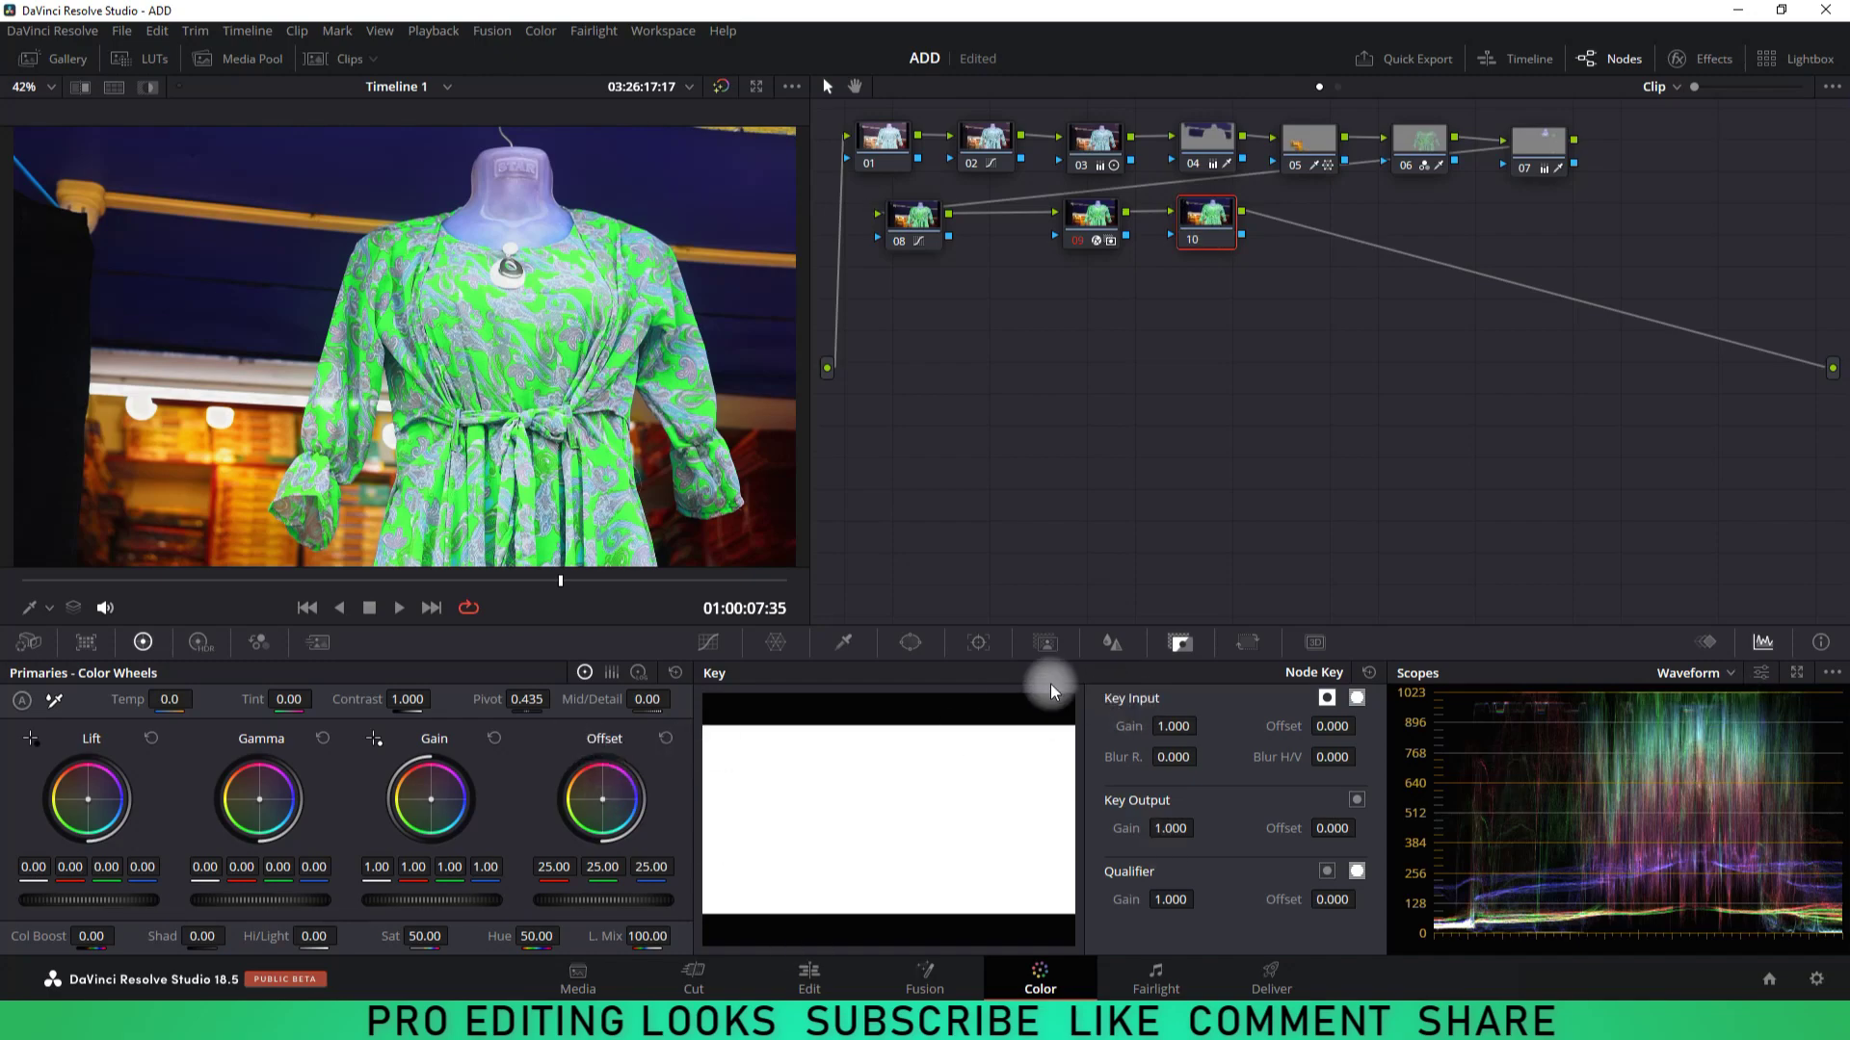
Step: Lower node 10's master Gain to 0.90 and review it on the front-facing mannequin frame
{"action": "left_click", "coordinate": [708, 642]}
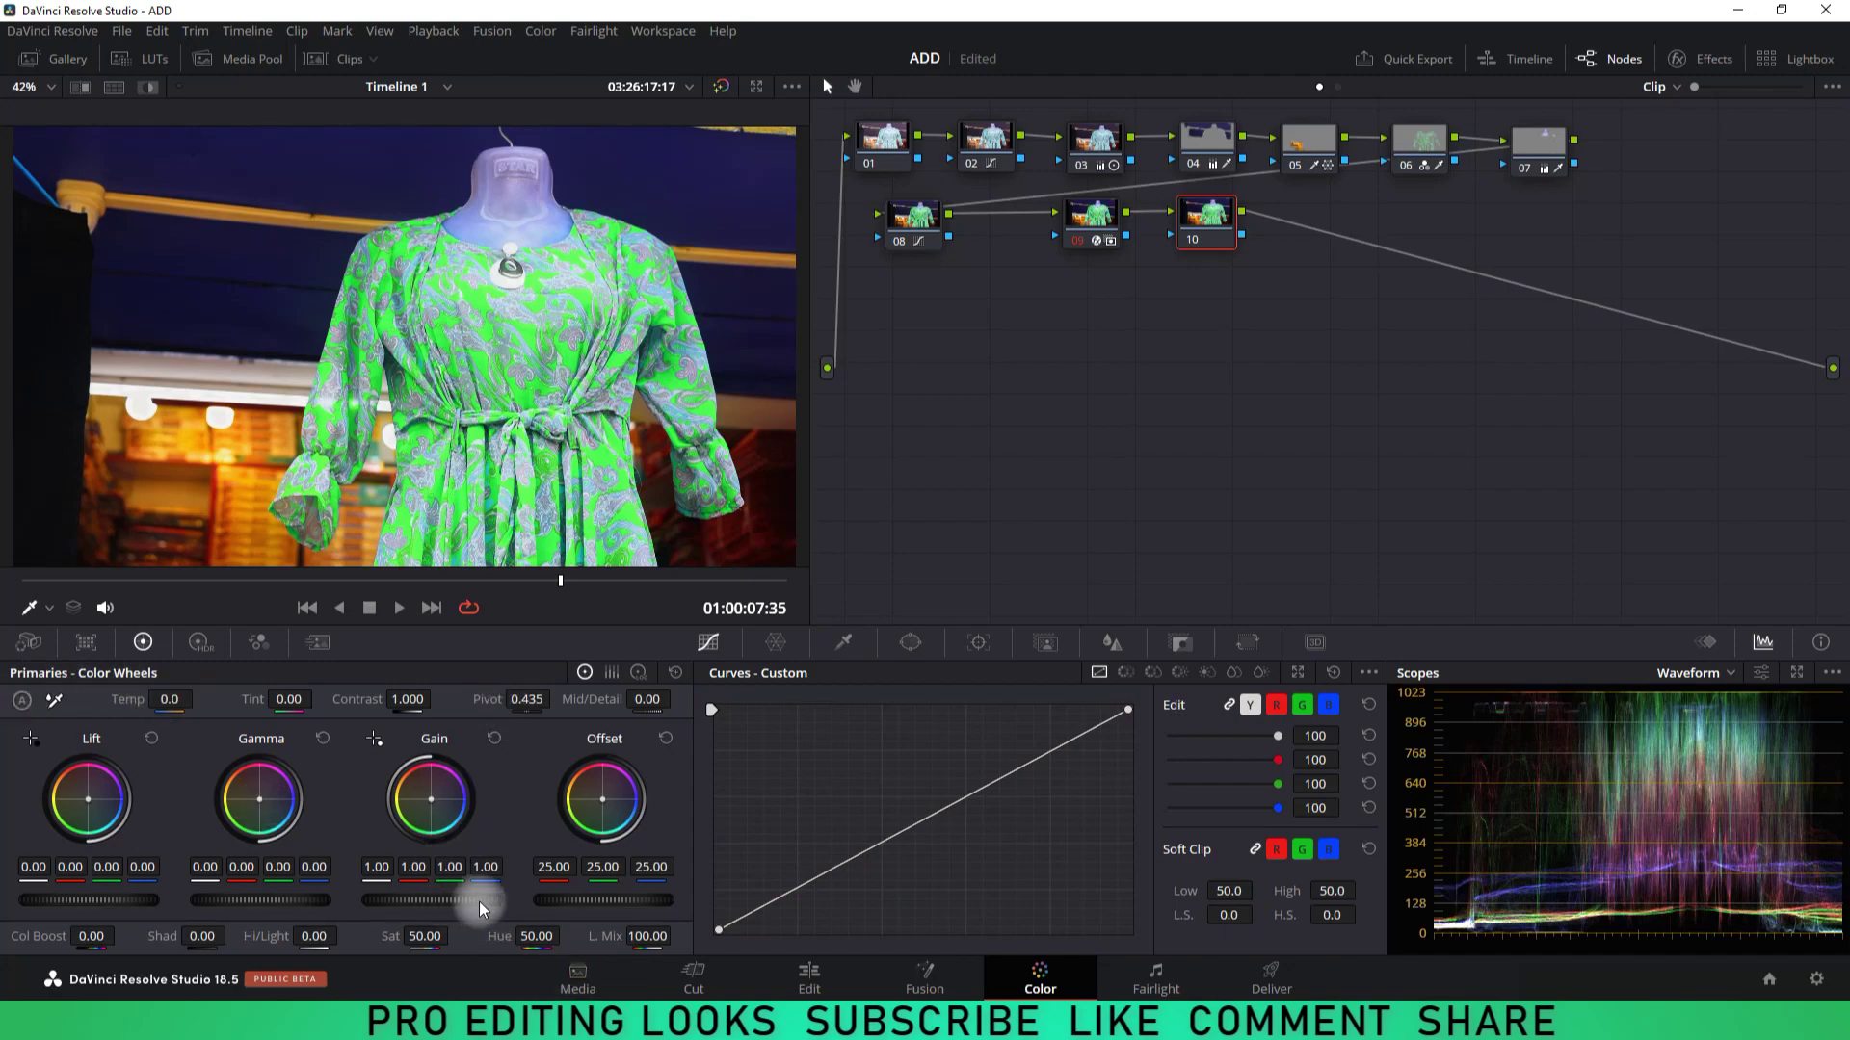
{"action": "left_click_drag", "start_coordinate": [478, 901], "coordinate": [415, 902]}
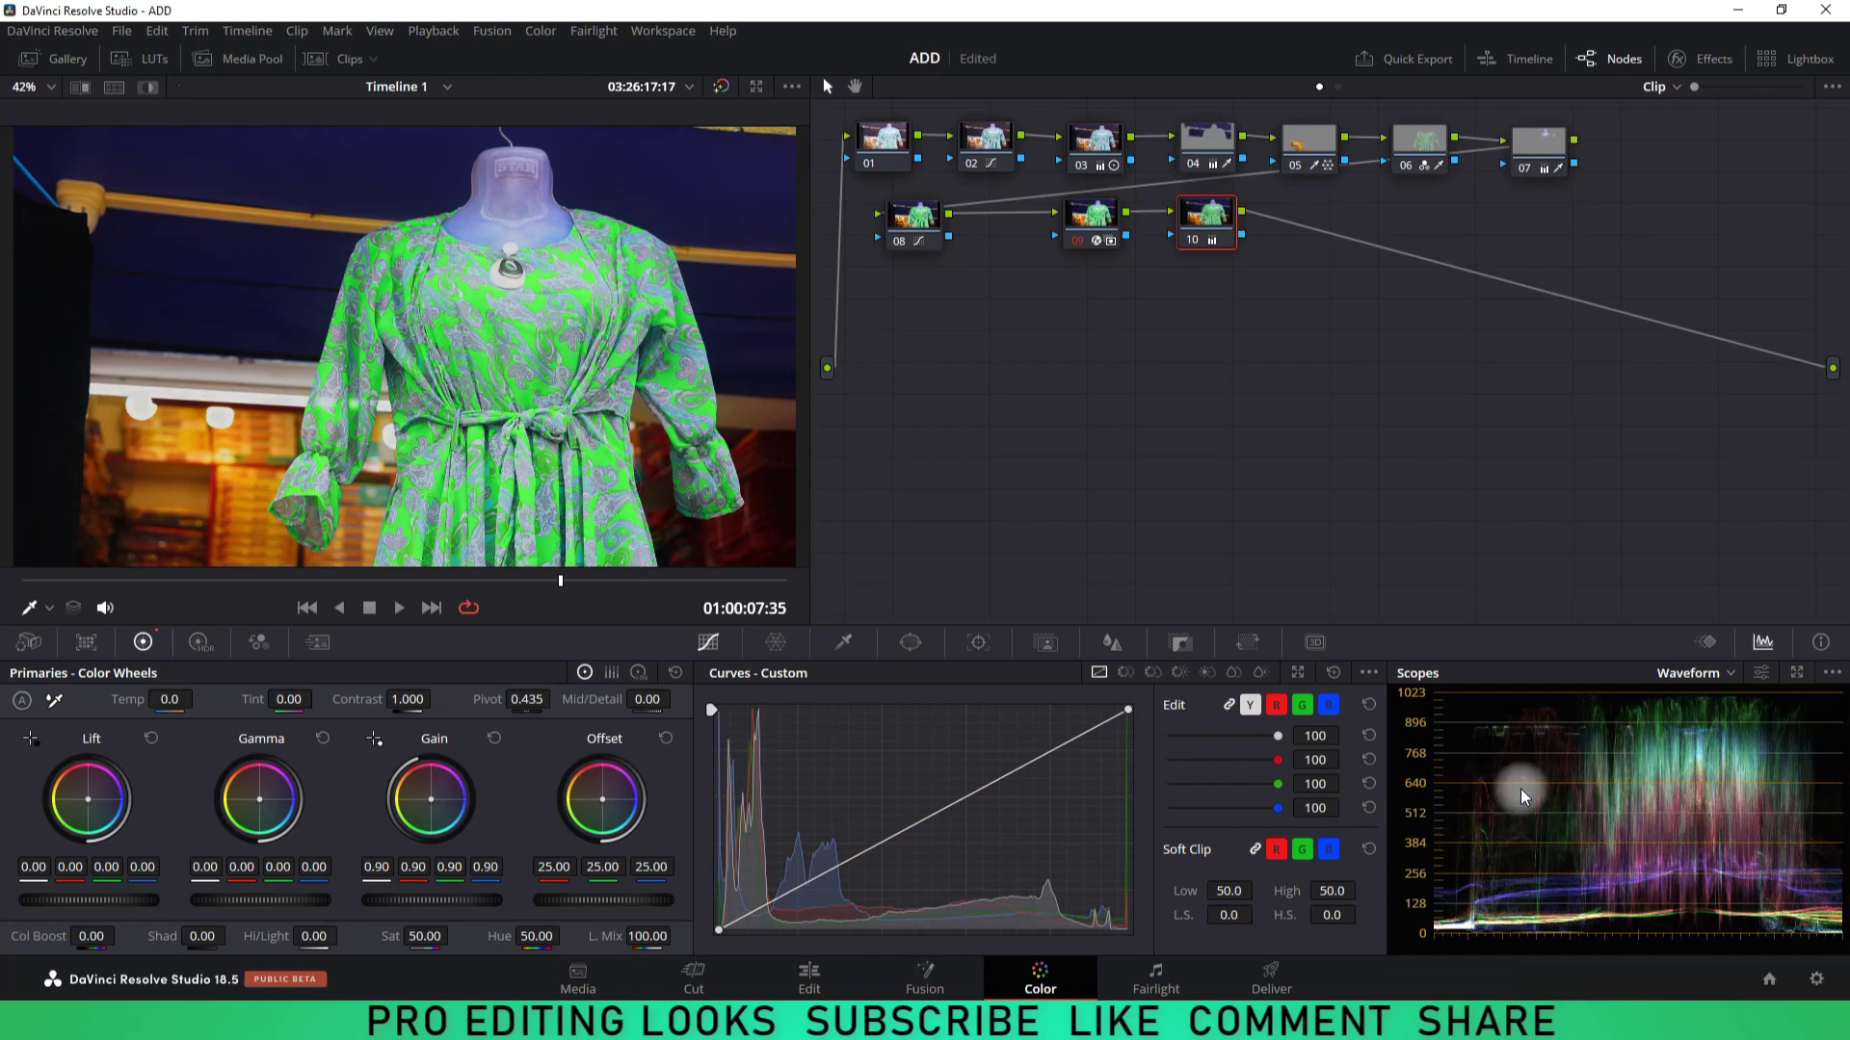
{"action": "left_click", "coordinate": [604, 586]}
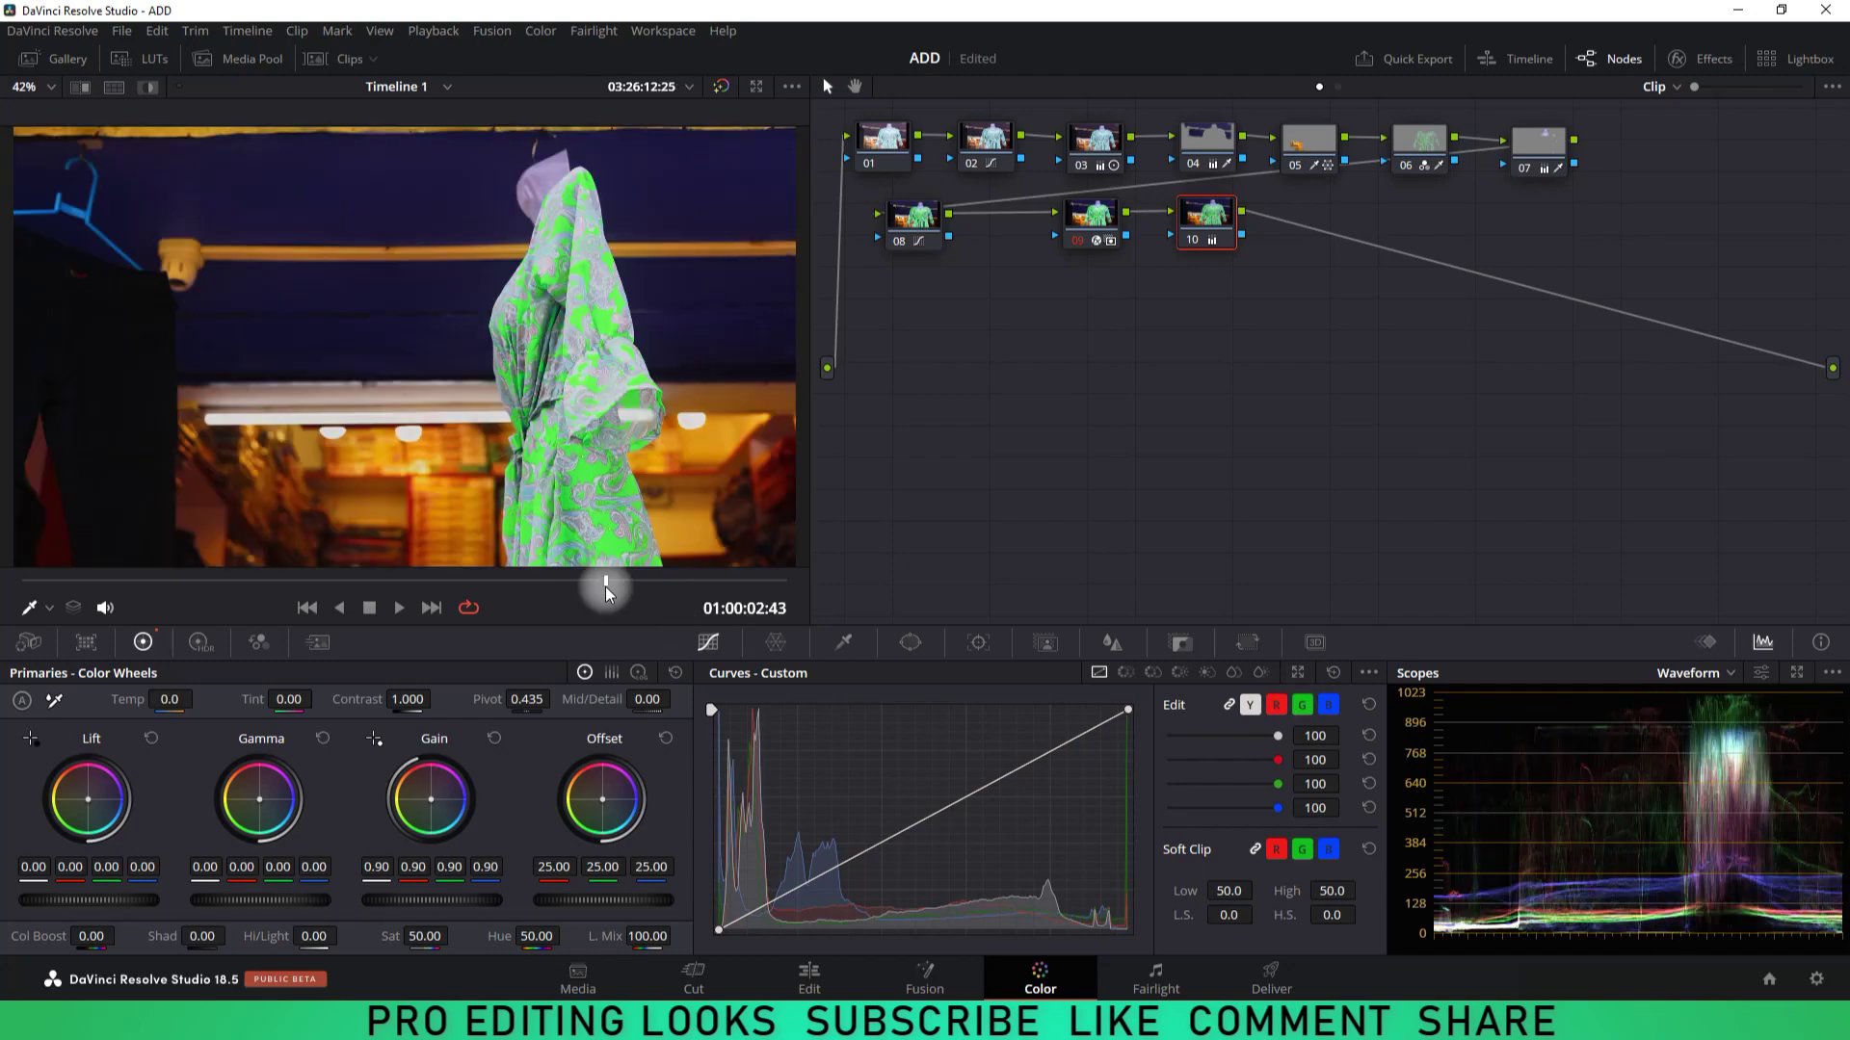
{"action": "left_click_drag", "start_coordinate": [604, 586], "coordinate": [598, 585]}
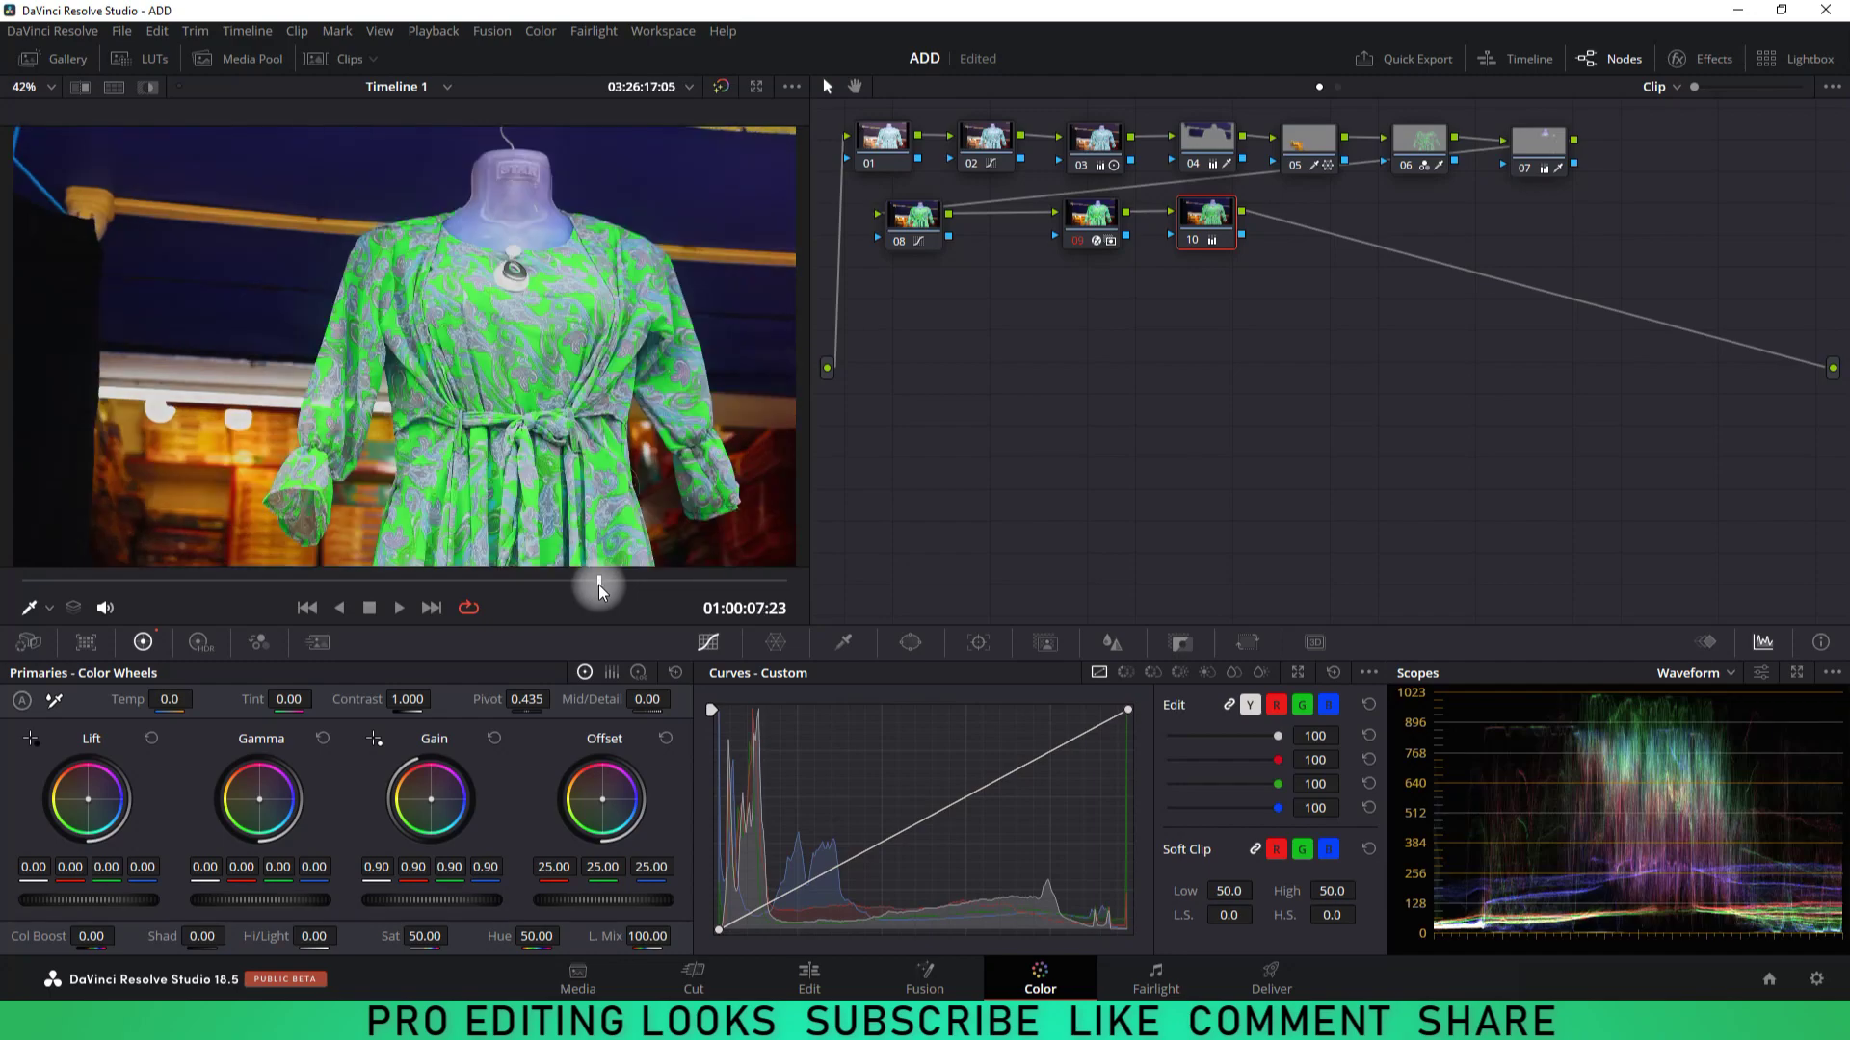
Step: Add serial node 11 after node 10 and give it a gradient window
{"action": "key", "text": "alt+s"}
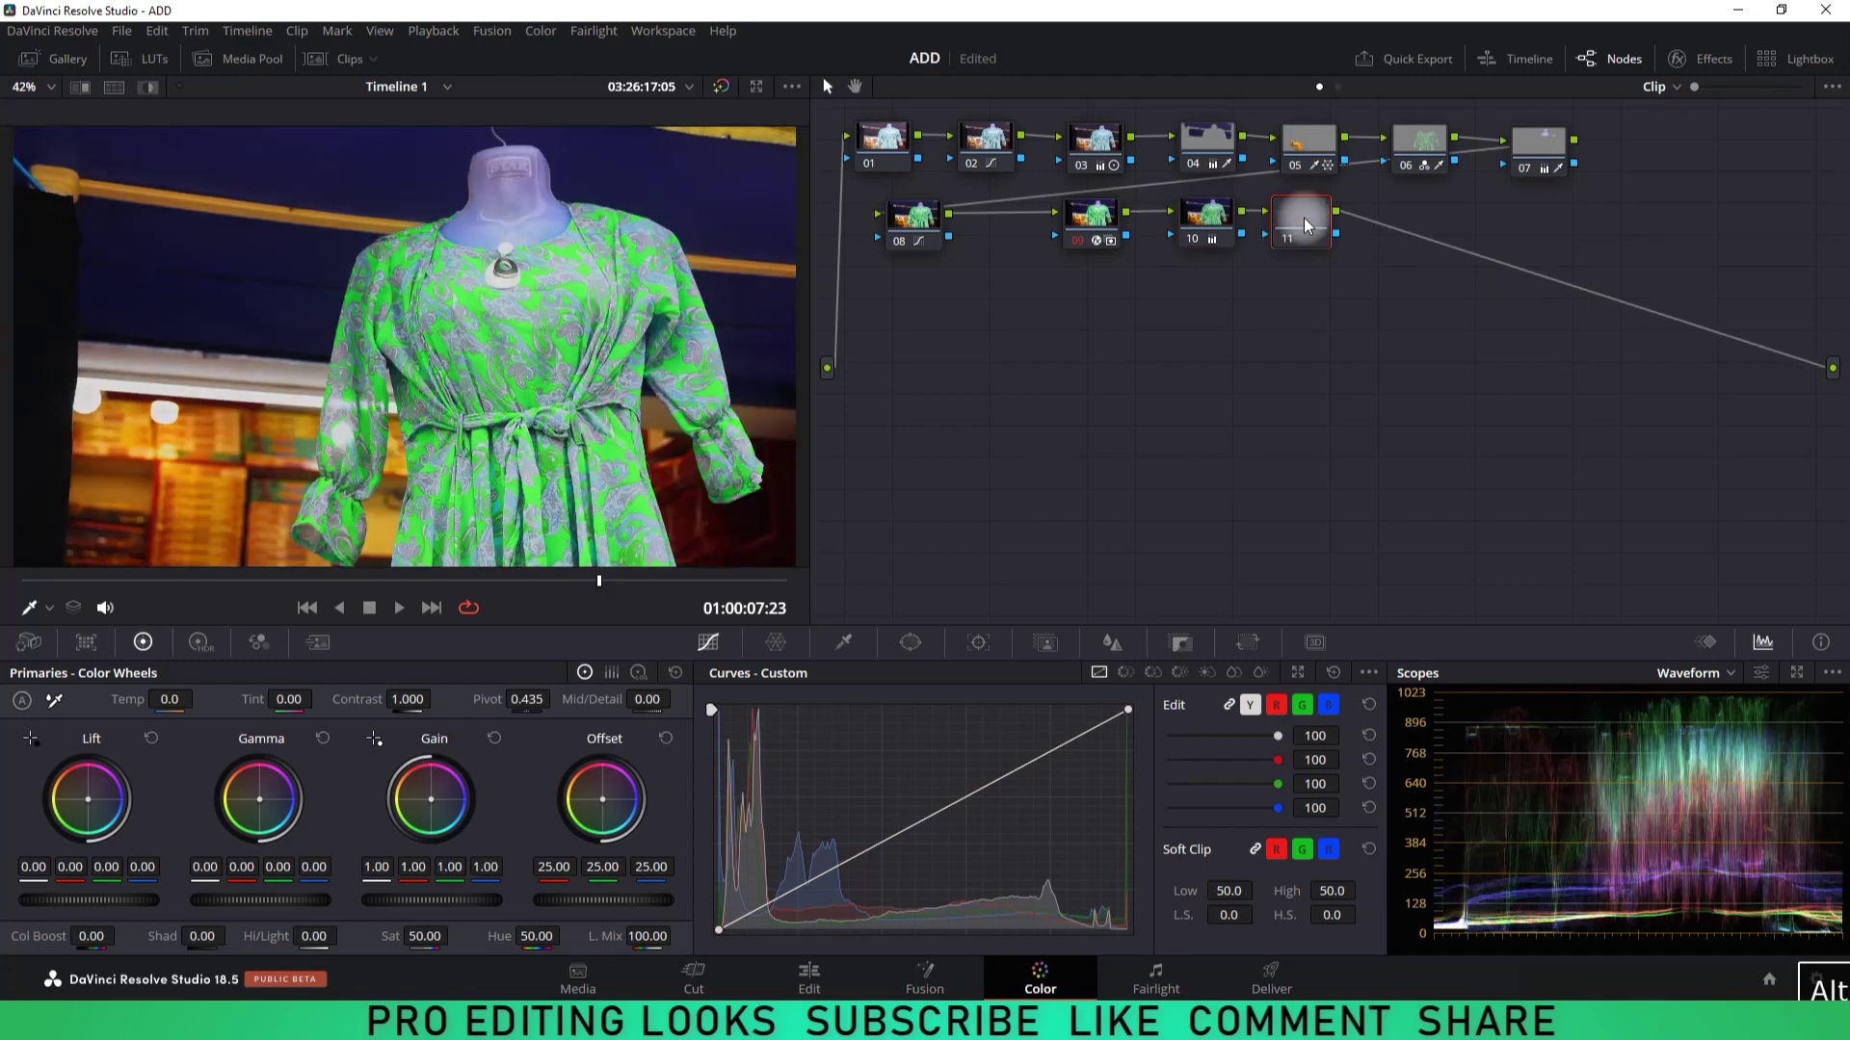
{"action": "left_click_drag", "start_coordinate": [1304, 220], "coordinate": [1358, 227]}
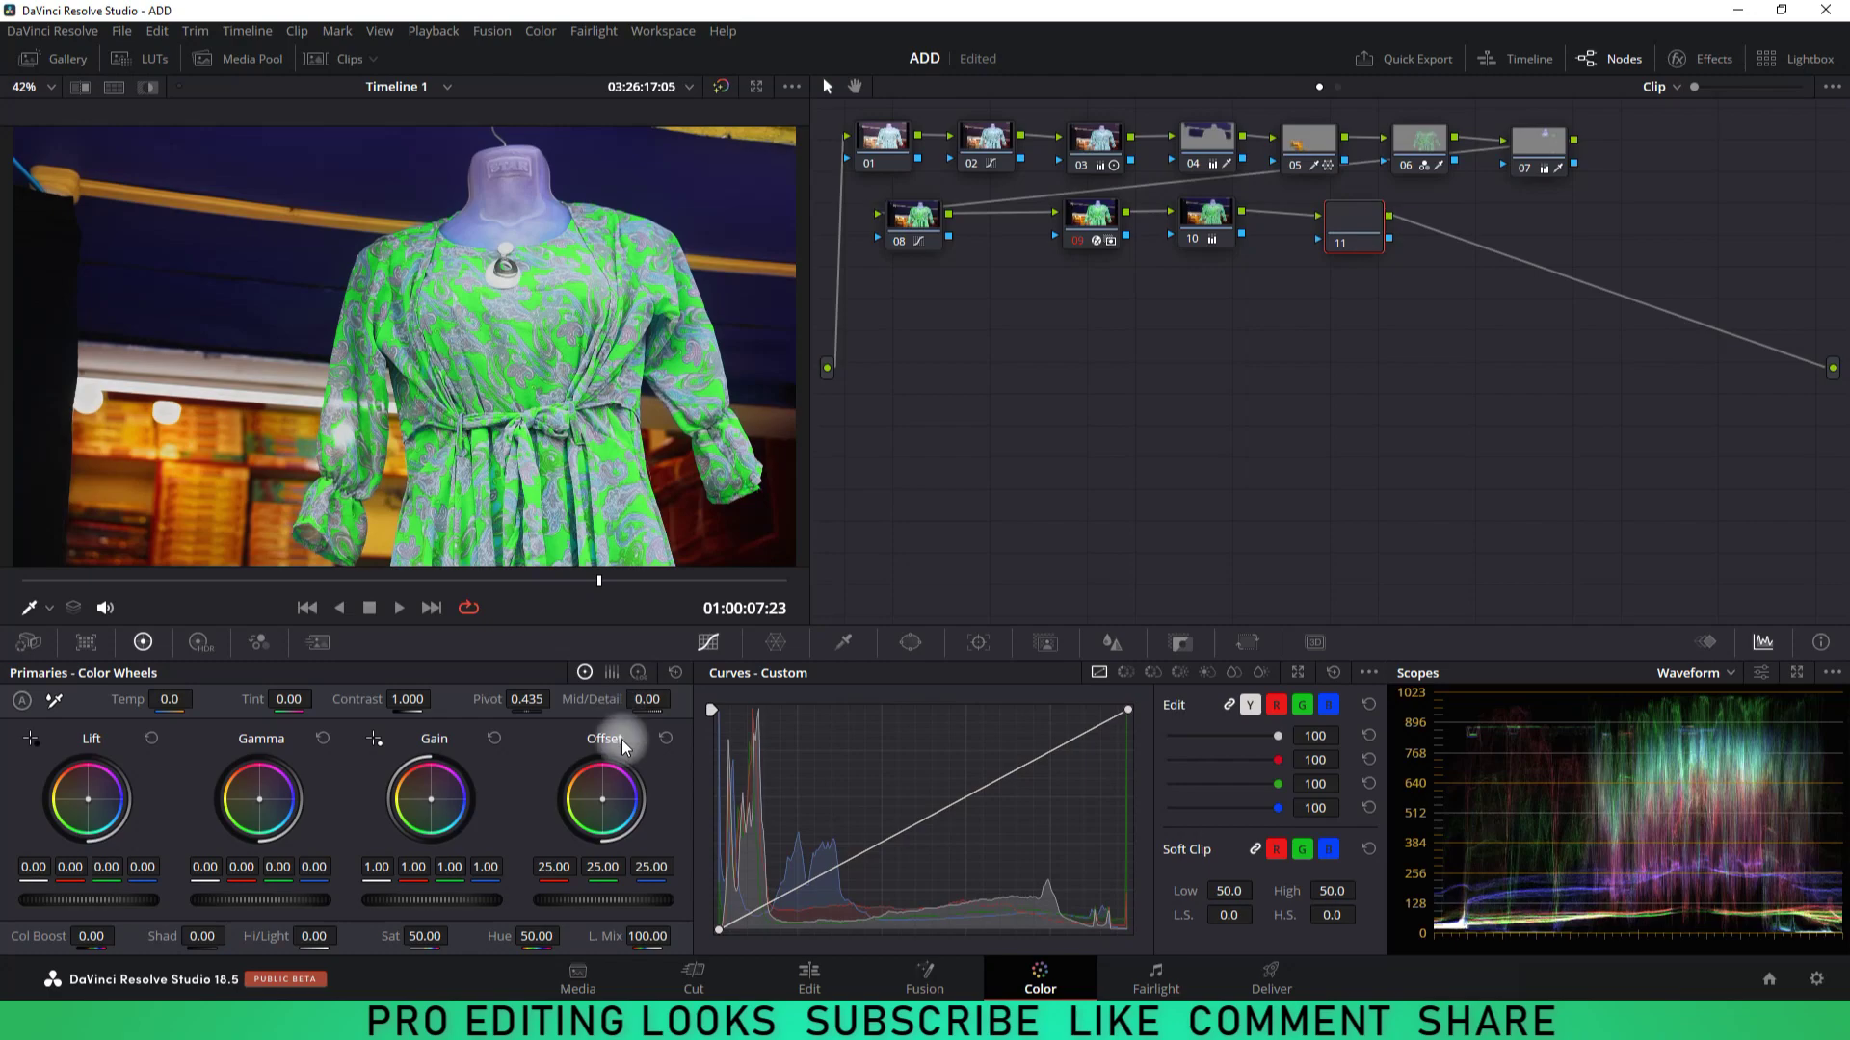
{"action": "left_click", "coordinate": [910, 642]}
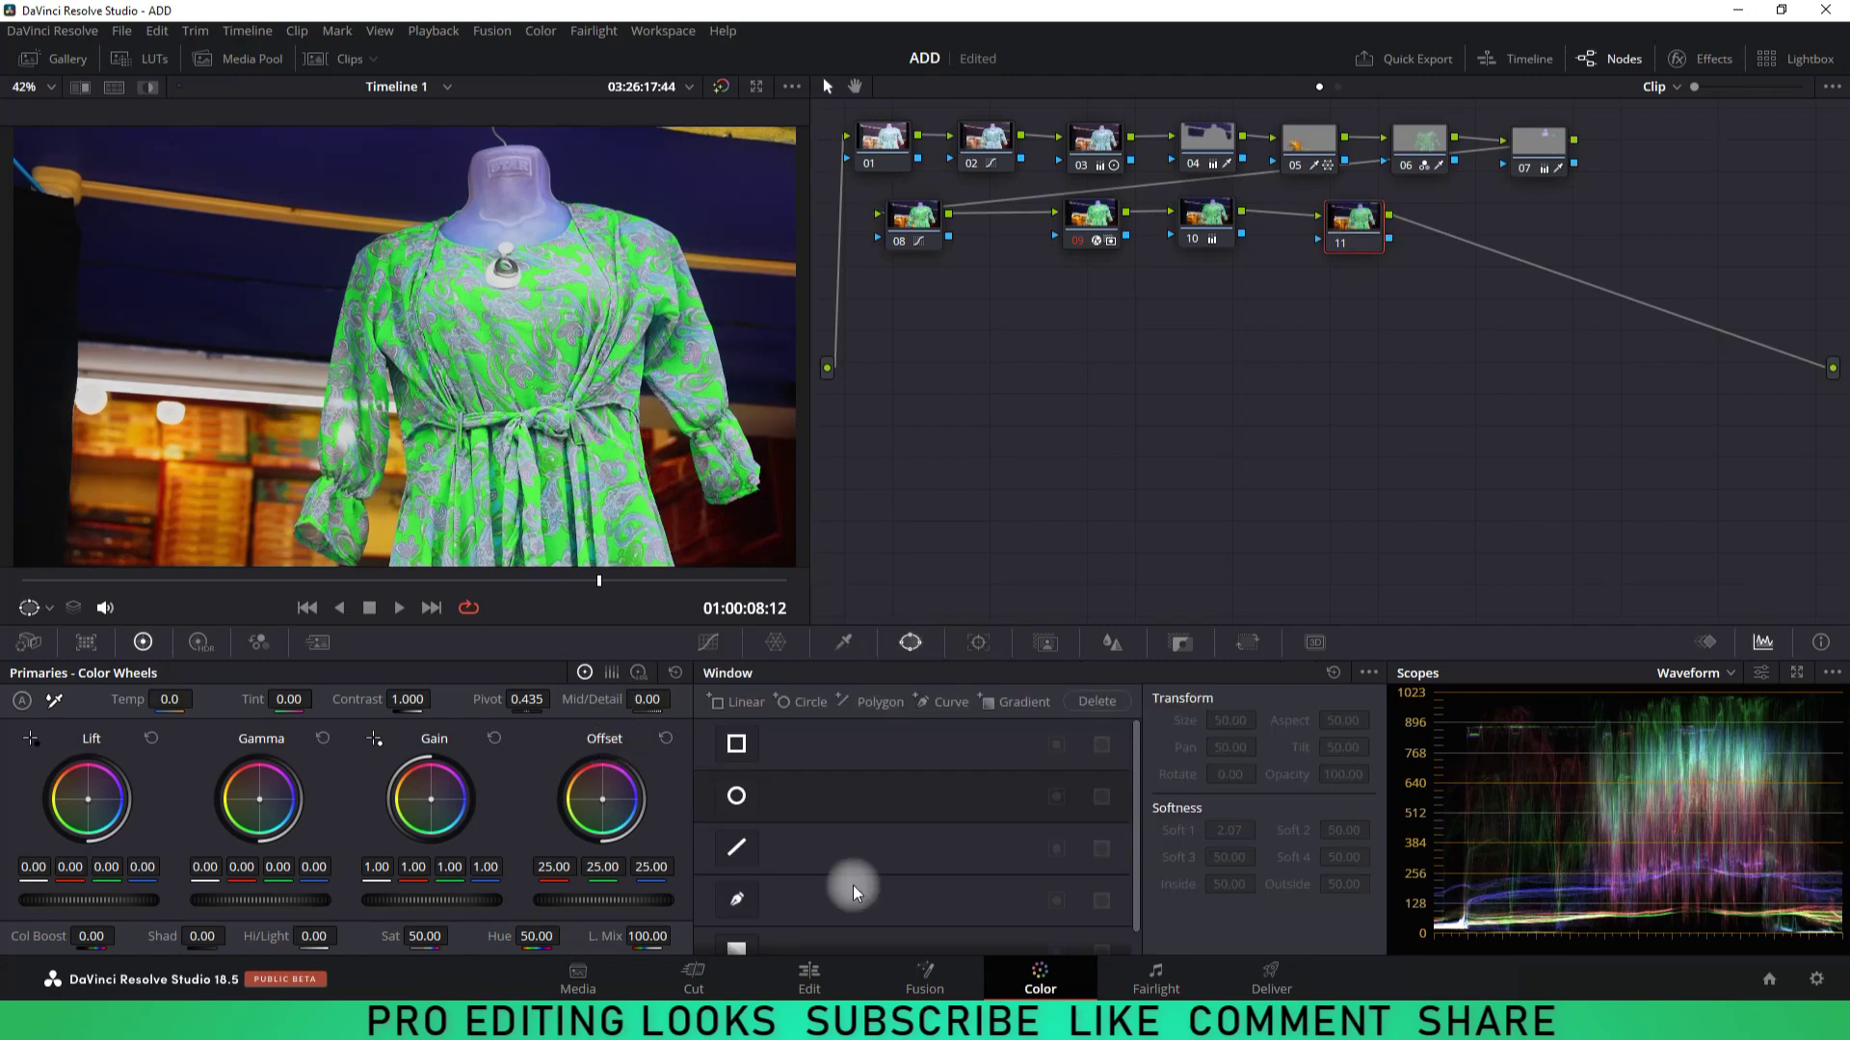
{"action": "left_click", "coordinate": [737, 948]}
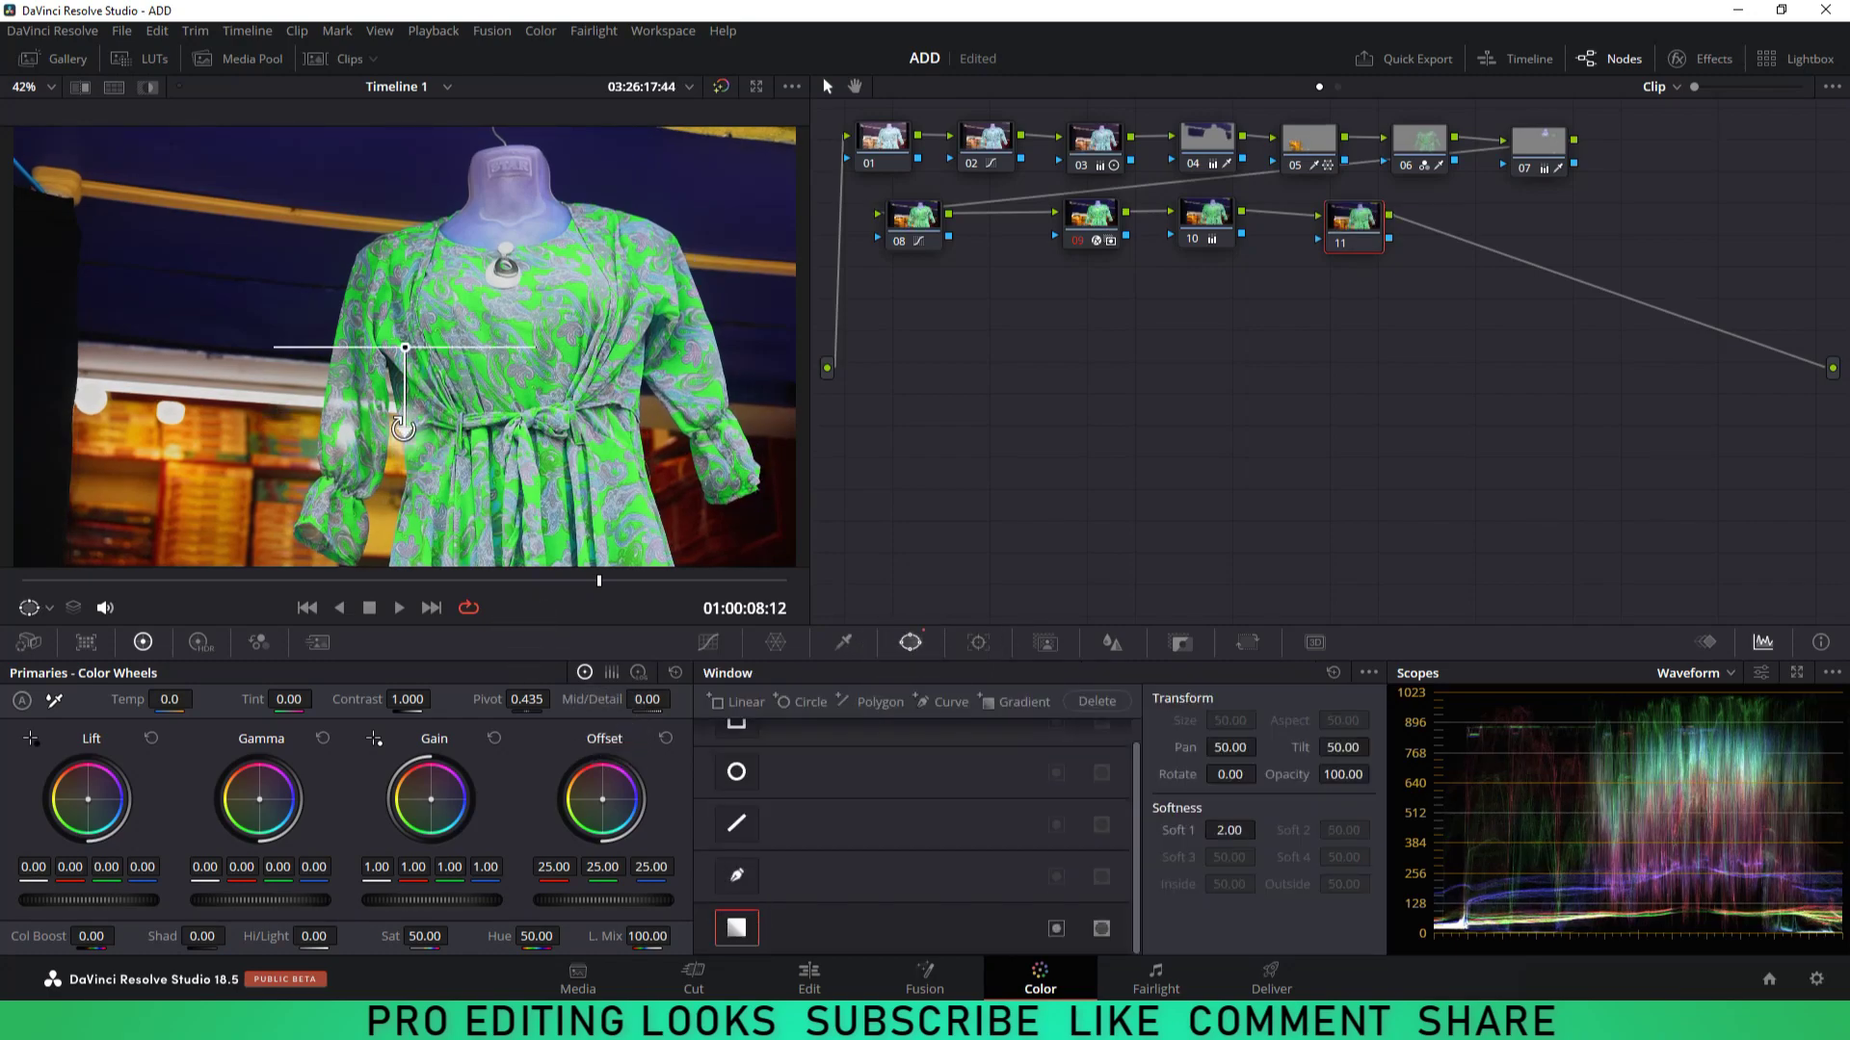
Step: Turn the gradient vertical over the left side, soften it, and darken with a curve point
{"action": "left_click_drag", "start_coordinate": [222, 421], "coordinate": [87, 366]}
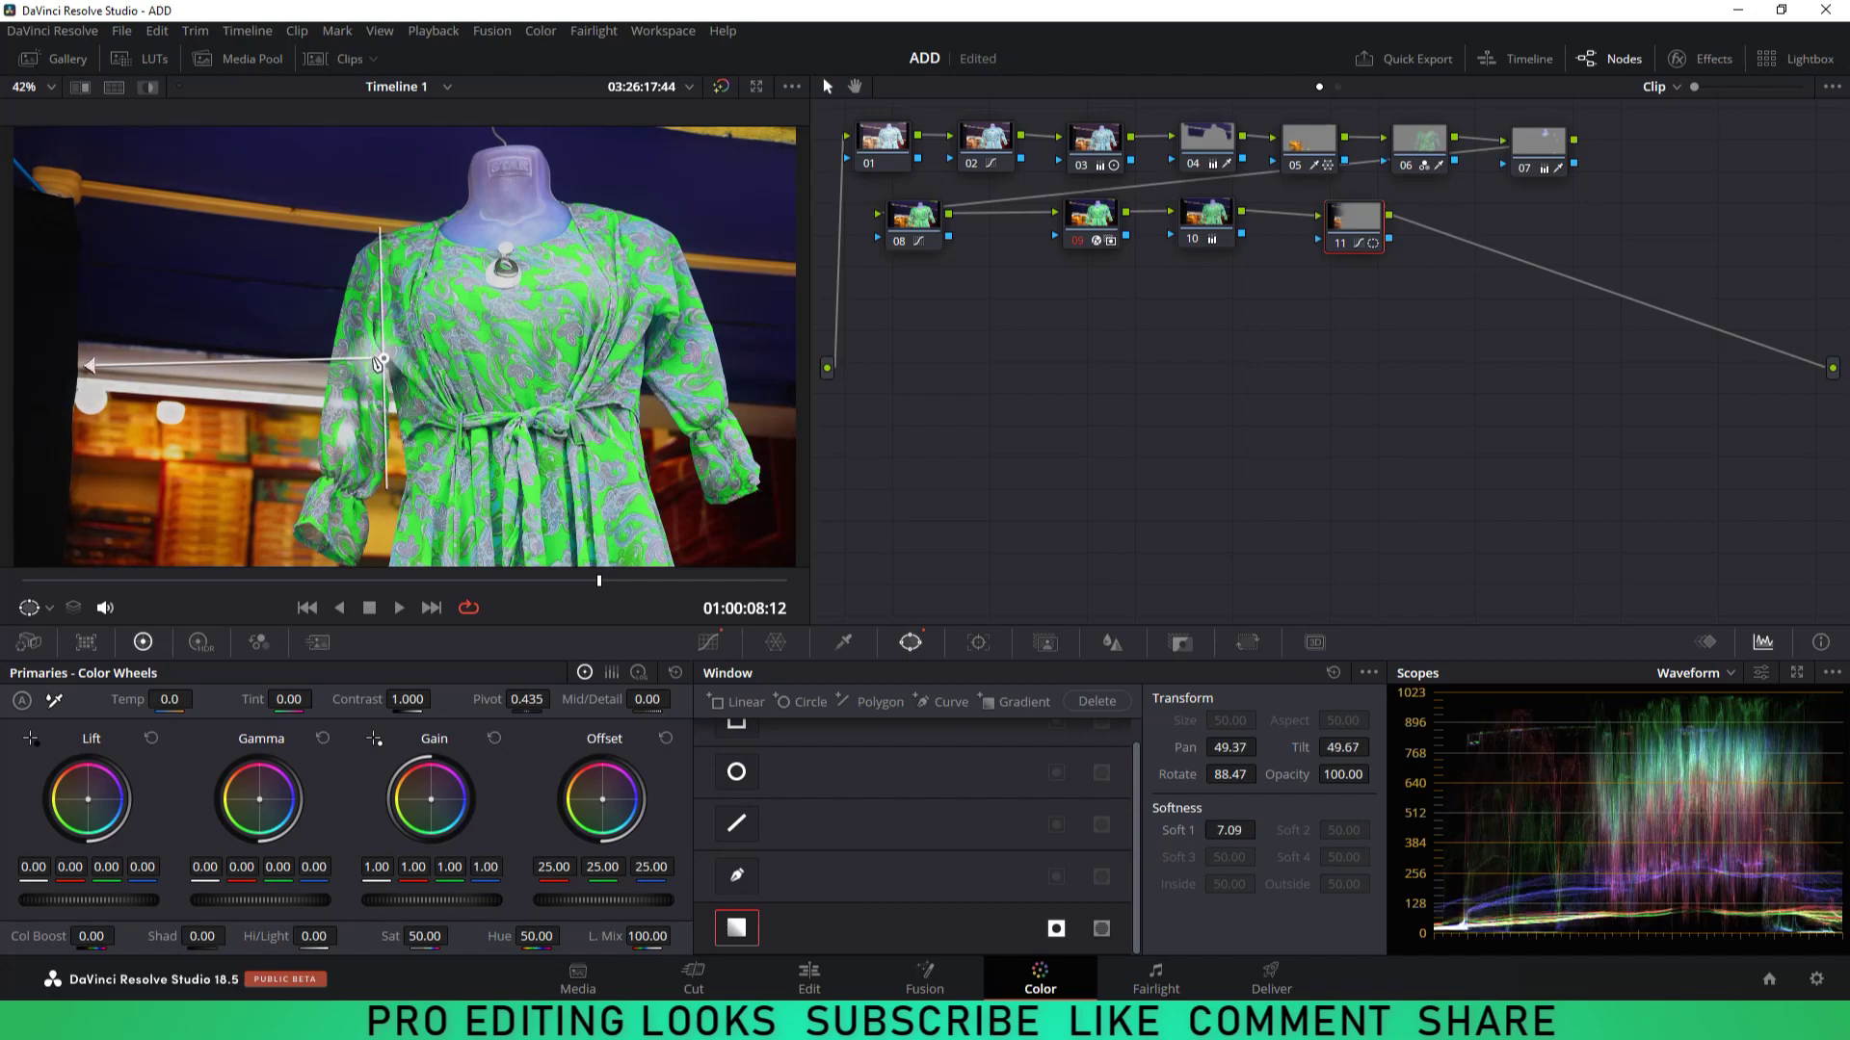
{"action": "left_click_drag", "start_coordinate": [366, 359], "coordinate": [372, 364]}
{"action": "left_click_drag", "start_coordinate": [75, 367], "coordinate": [5, 369]}
{"action": "left_click_drag", "start_coordinate": [369, 358], "coordinate": [298, 351]}
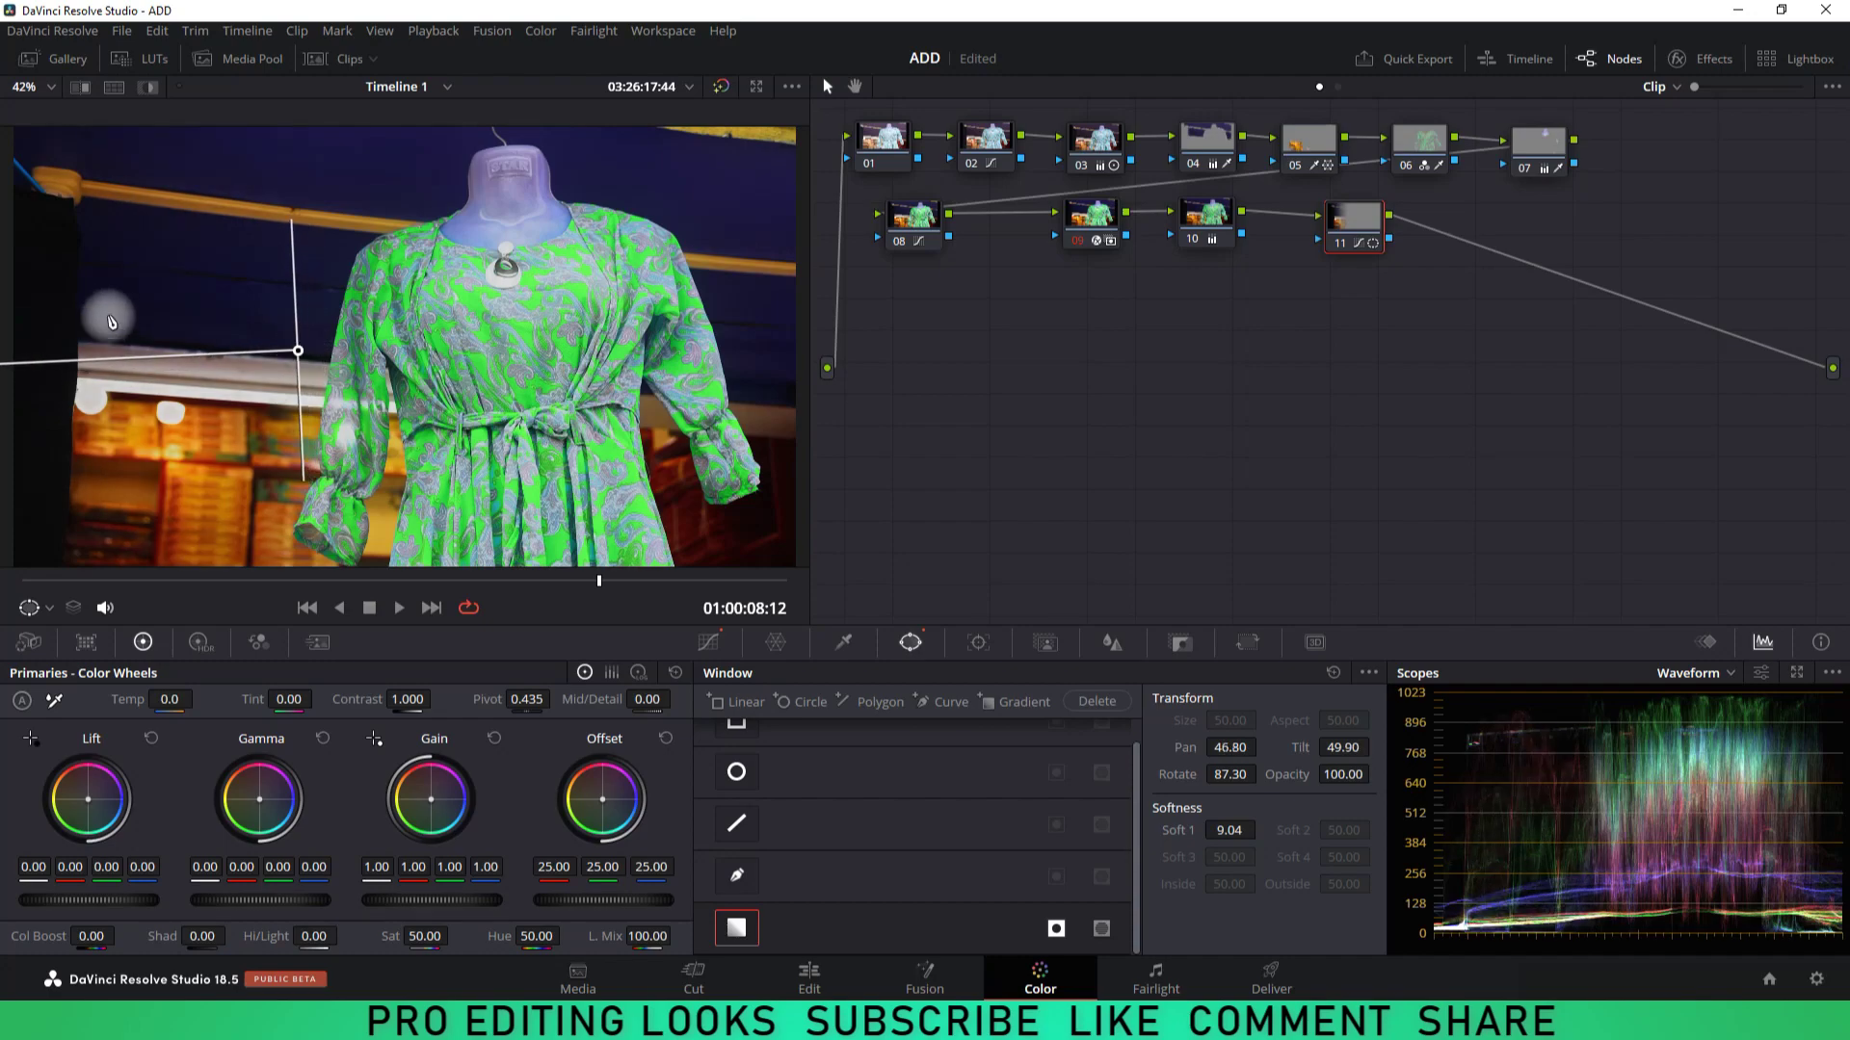
{"action": "left_click", "coordinate": [48, 576]}
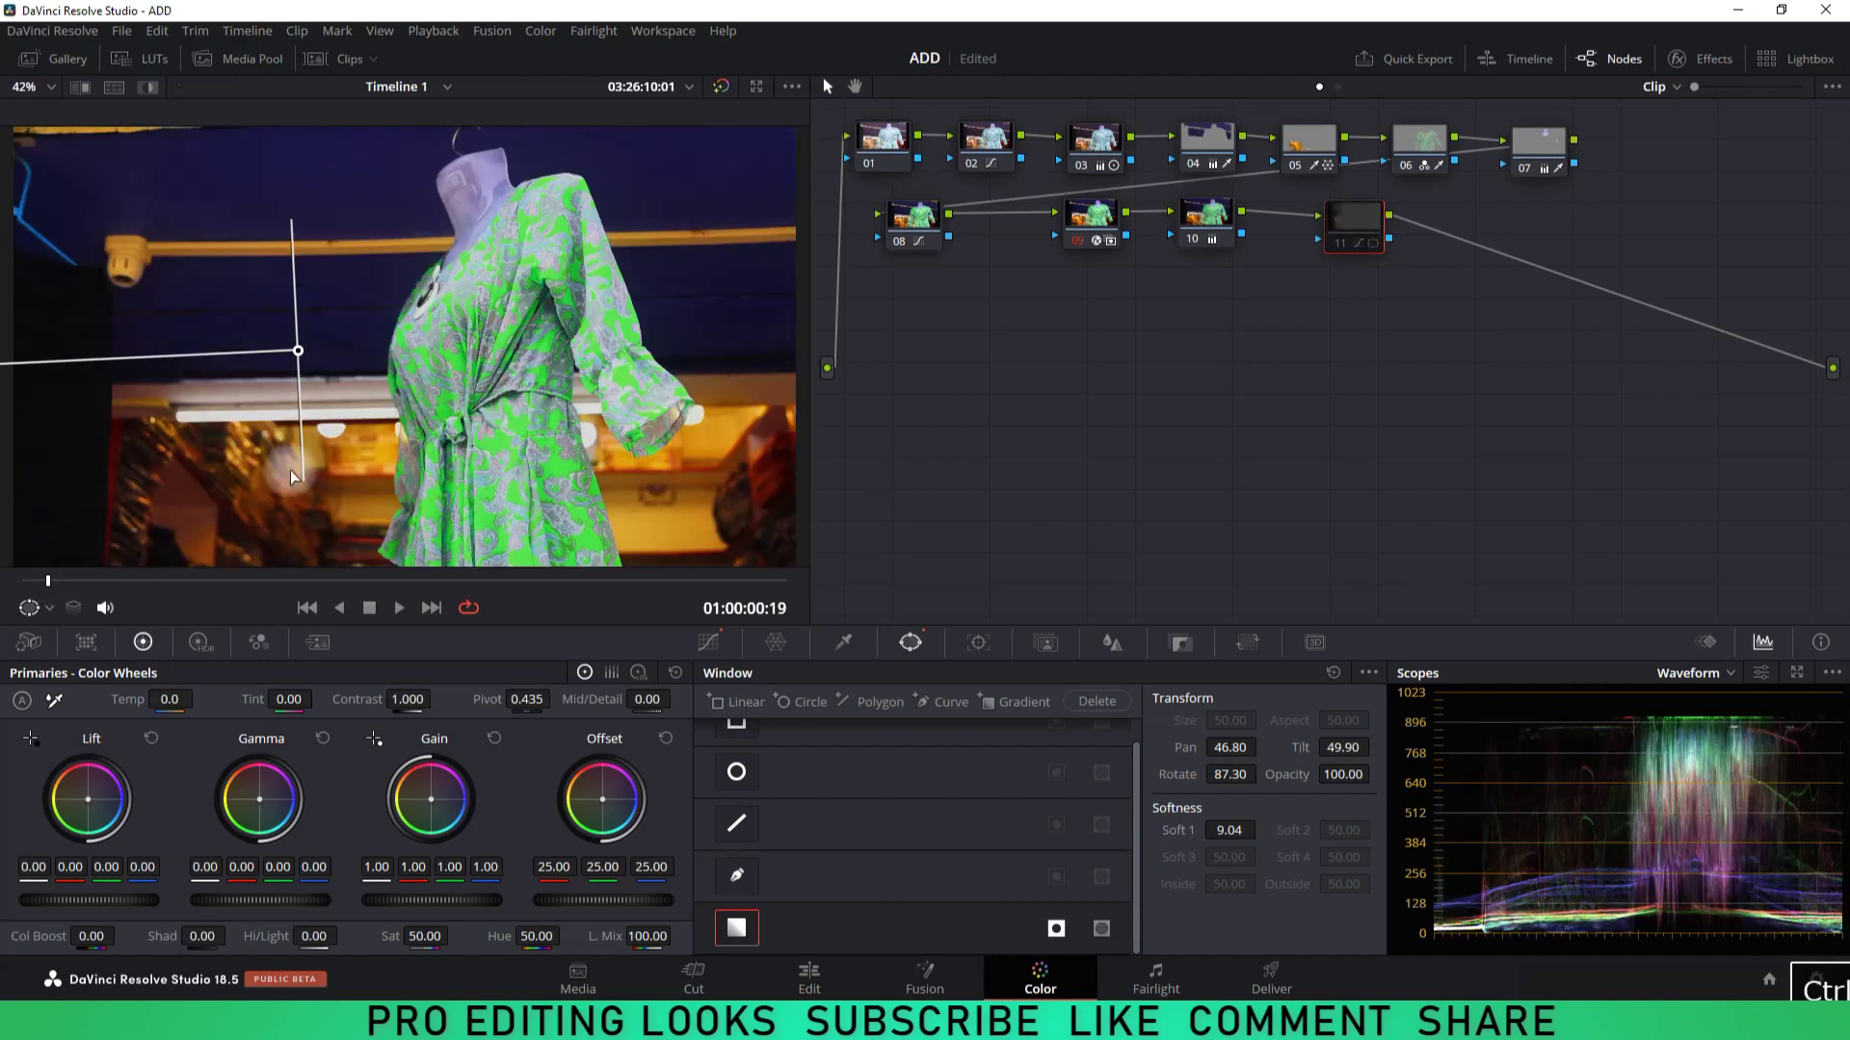
{"action": "left_click_drag", "start_coordinate": [96, 420], "coordinate": [101, 391]}
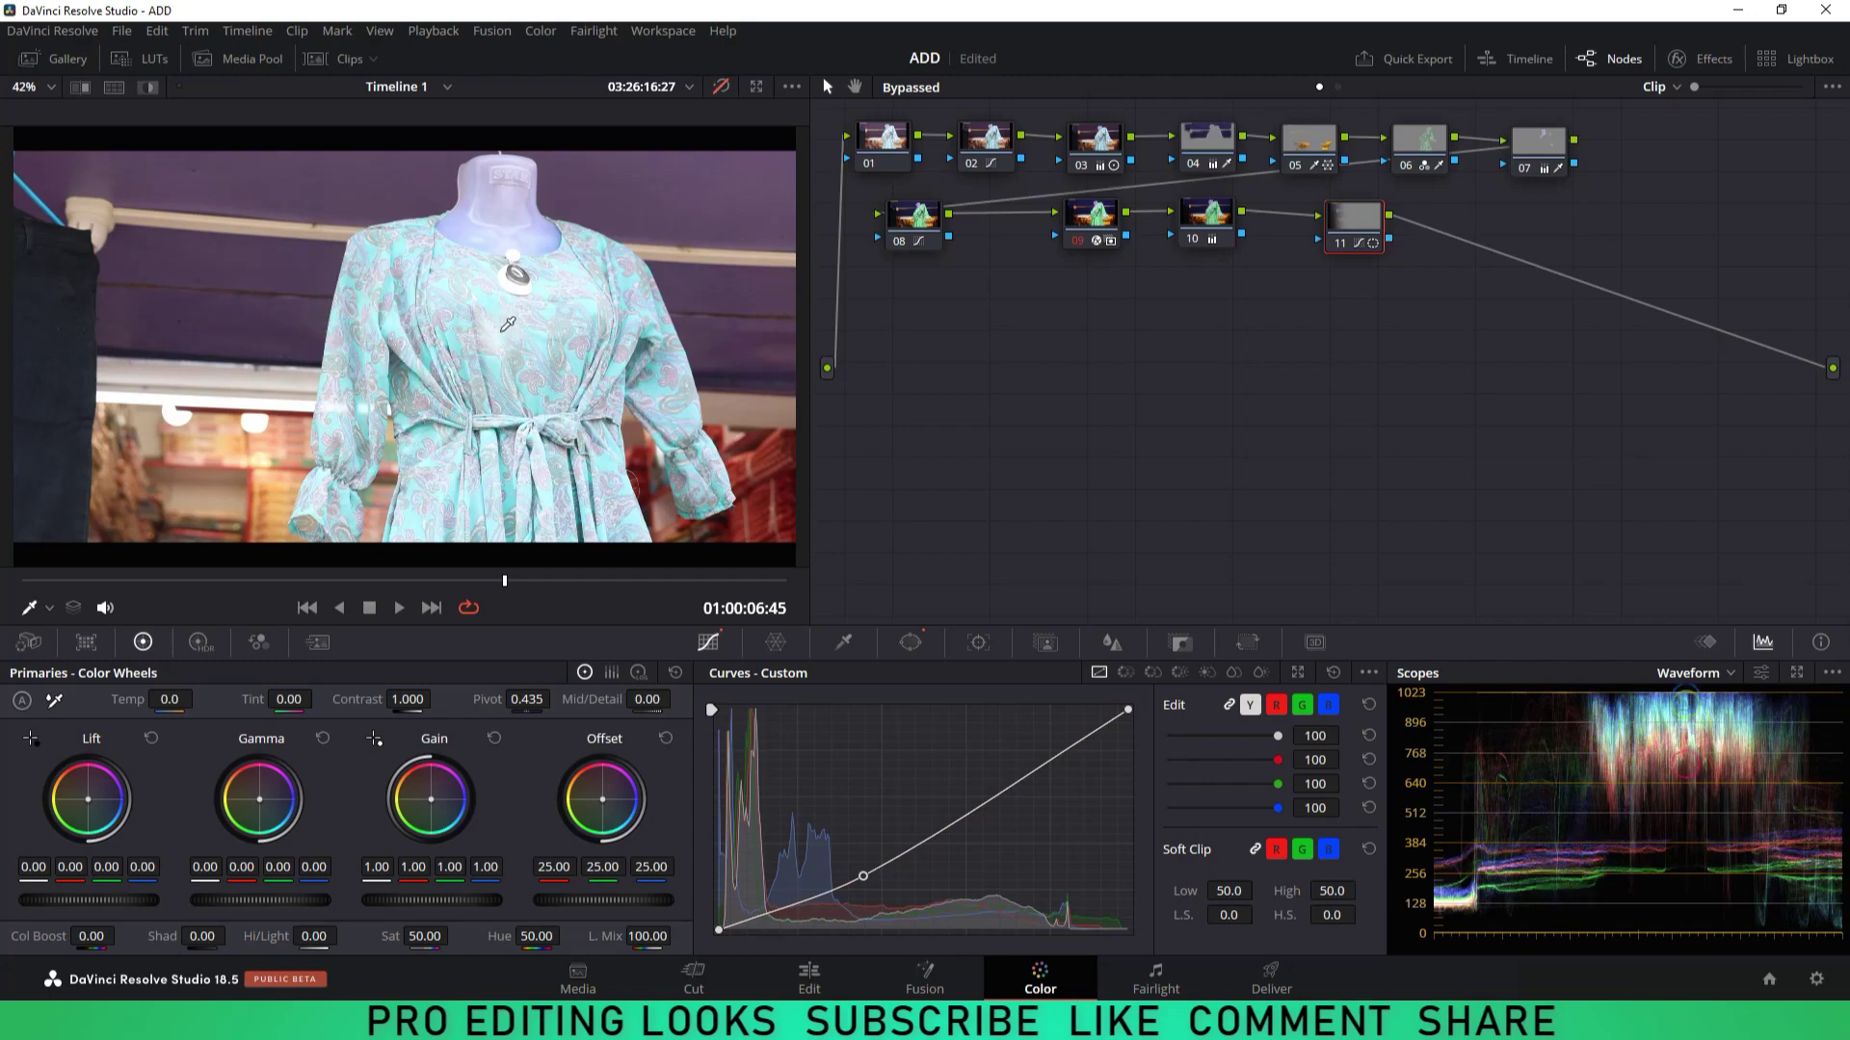
Step: Turn the grade bypass off to restore the bright green dress grade
{"action": "left_click", "coordinate": [717, 85]}
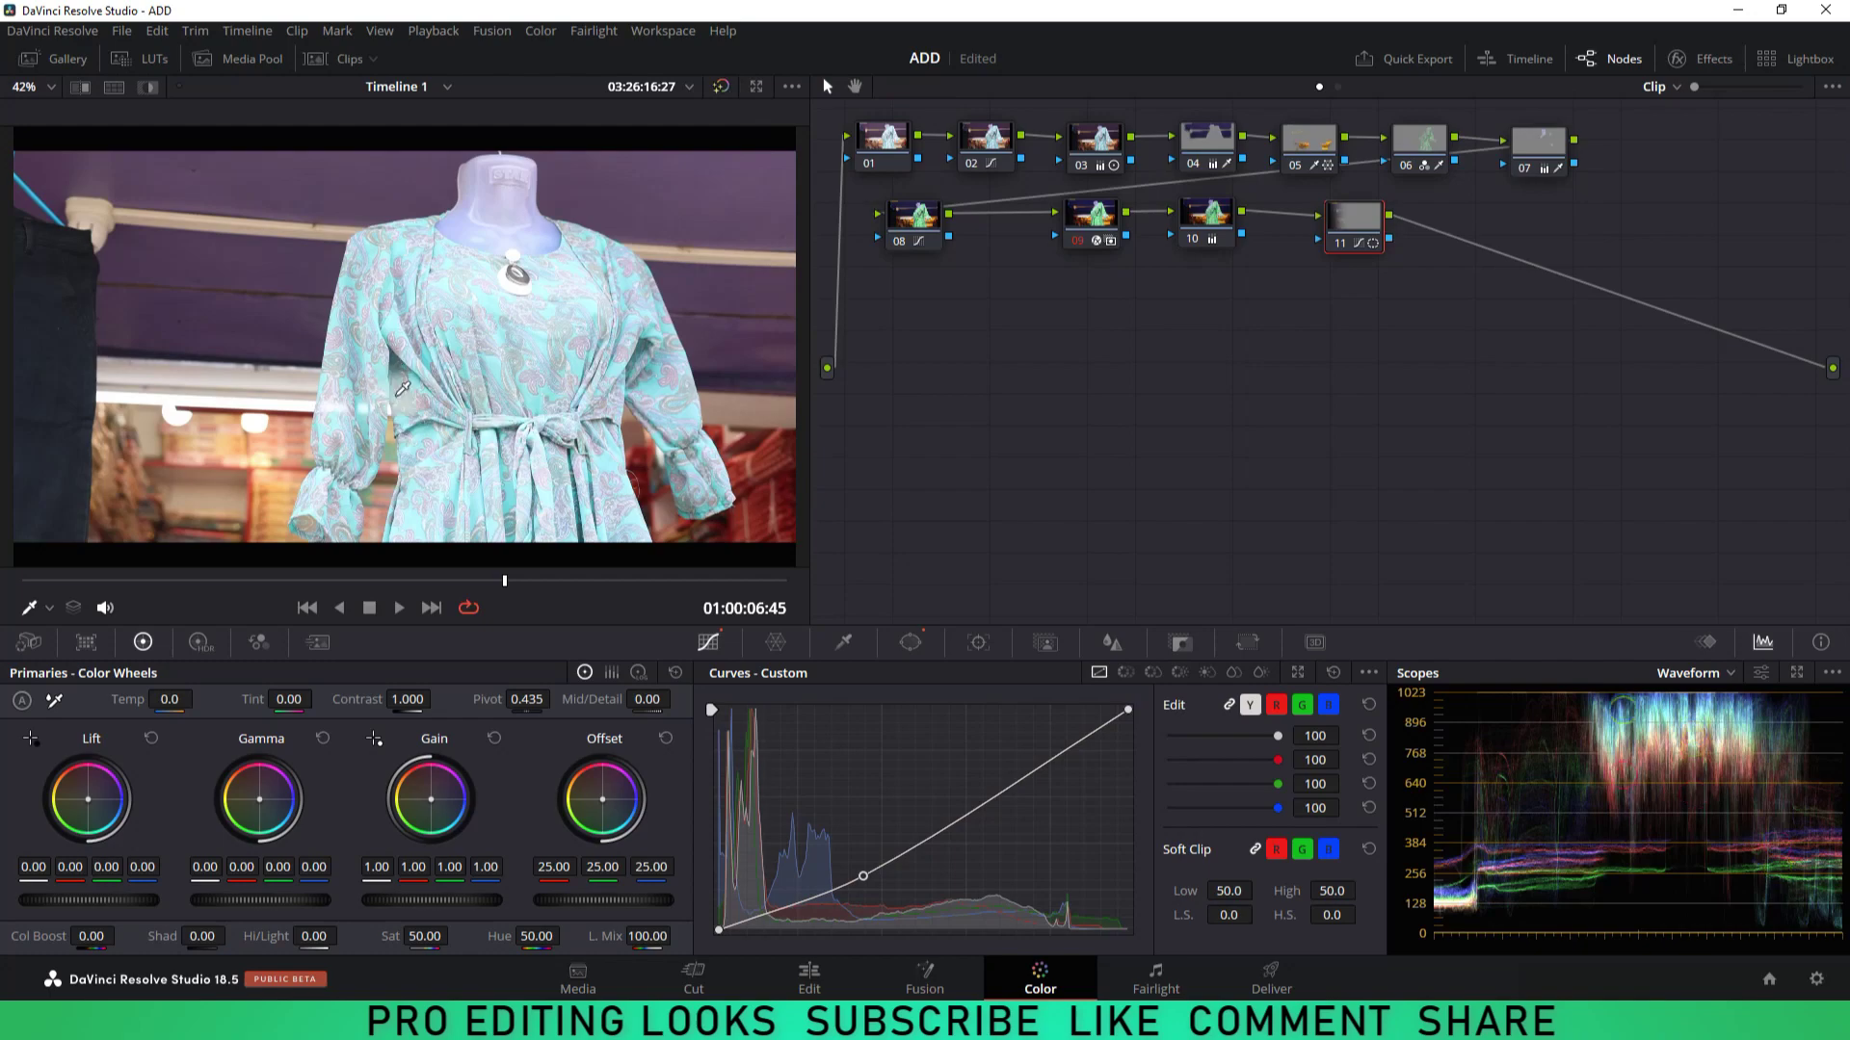